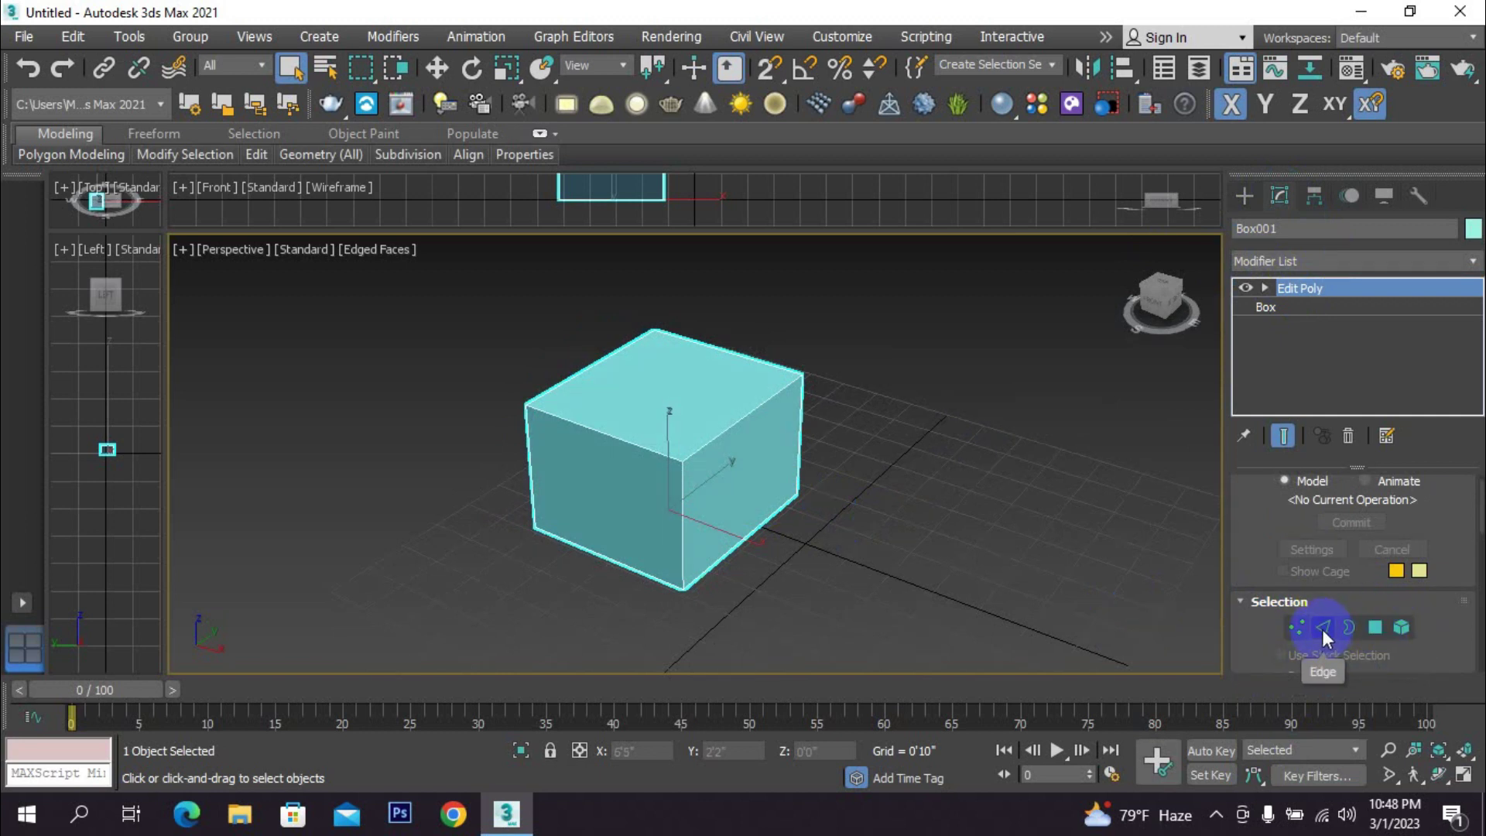
- Switch Edit Poly to polygon level and pick individual faces of the box, ending with its front face selected
left_click(1376, 627)
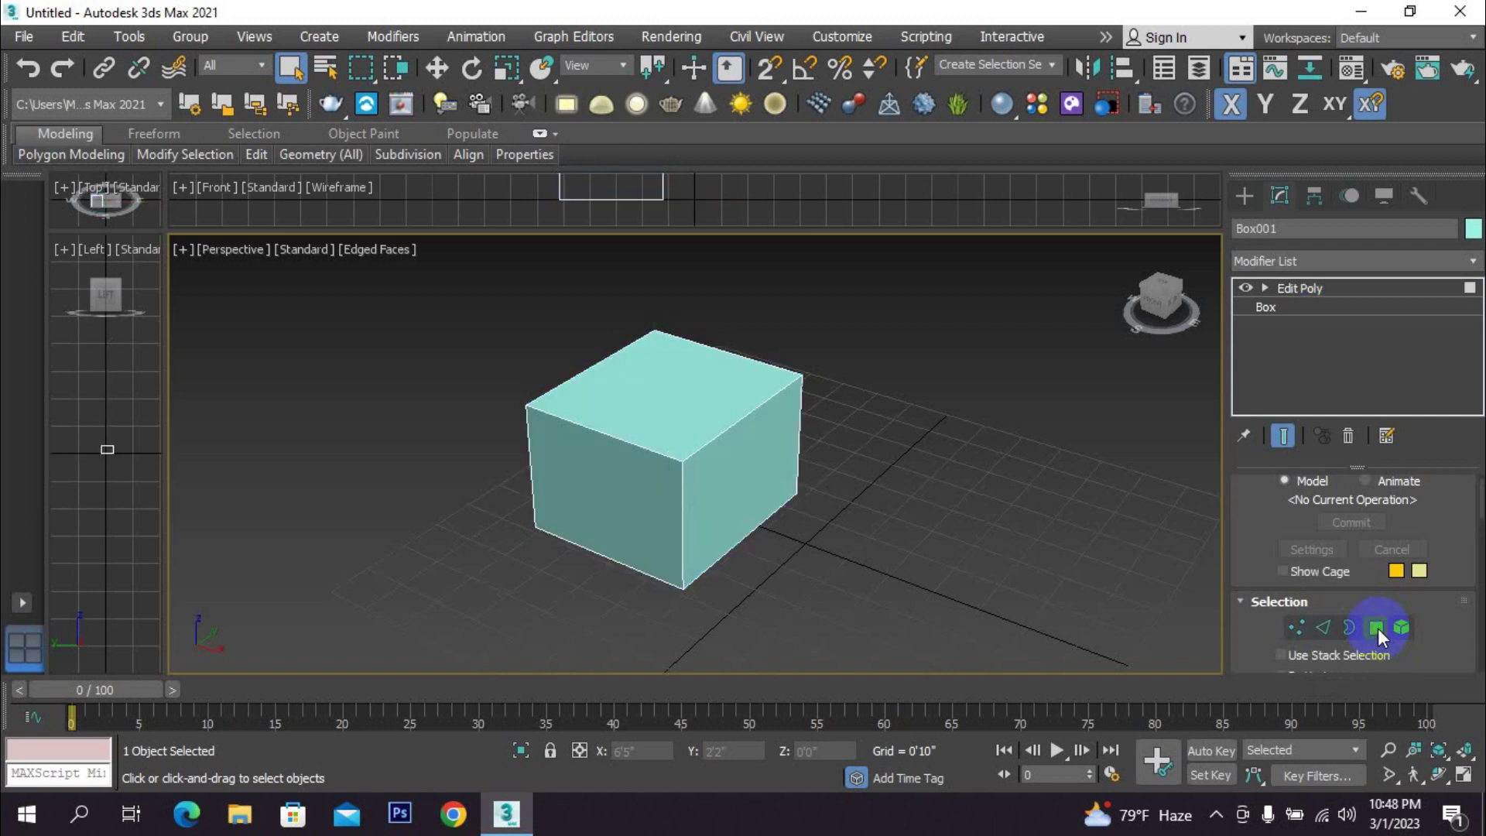
left_click(742, 504)
left_click(681, 426)
left_click(634, 485)
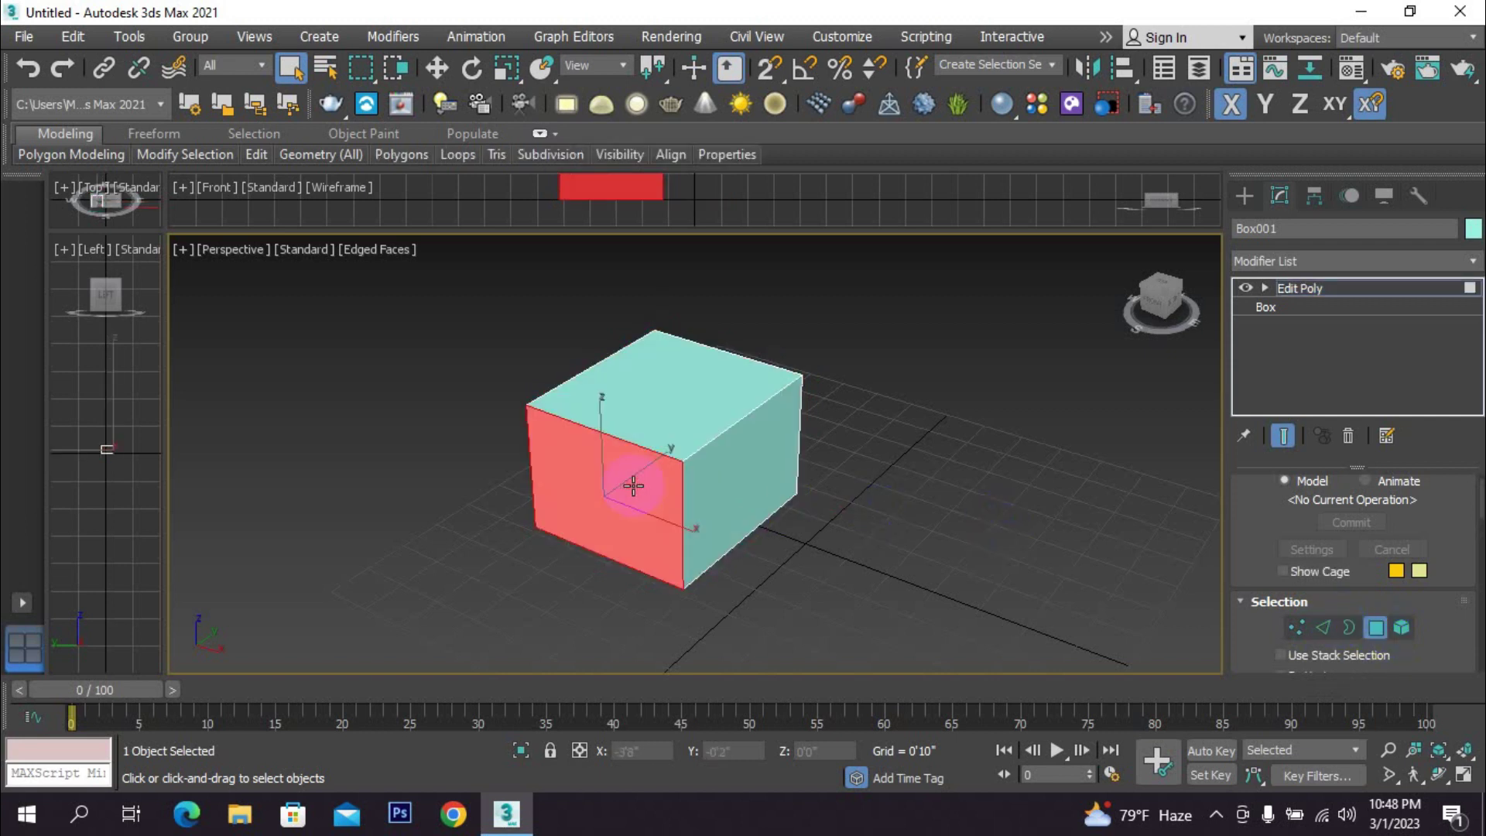
- Move the box's front face slightly along Y, and raise its top face to a Z position of about 2'8"
left_click(441, 69)
left_click_drag(661, 453, 677, 400)
left_click(676, 401)
left_click_drag(668, 326, 663, 315)
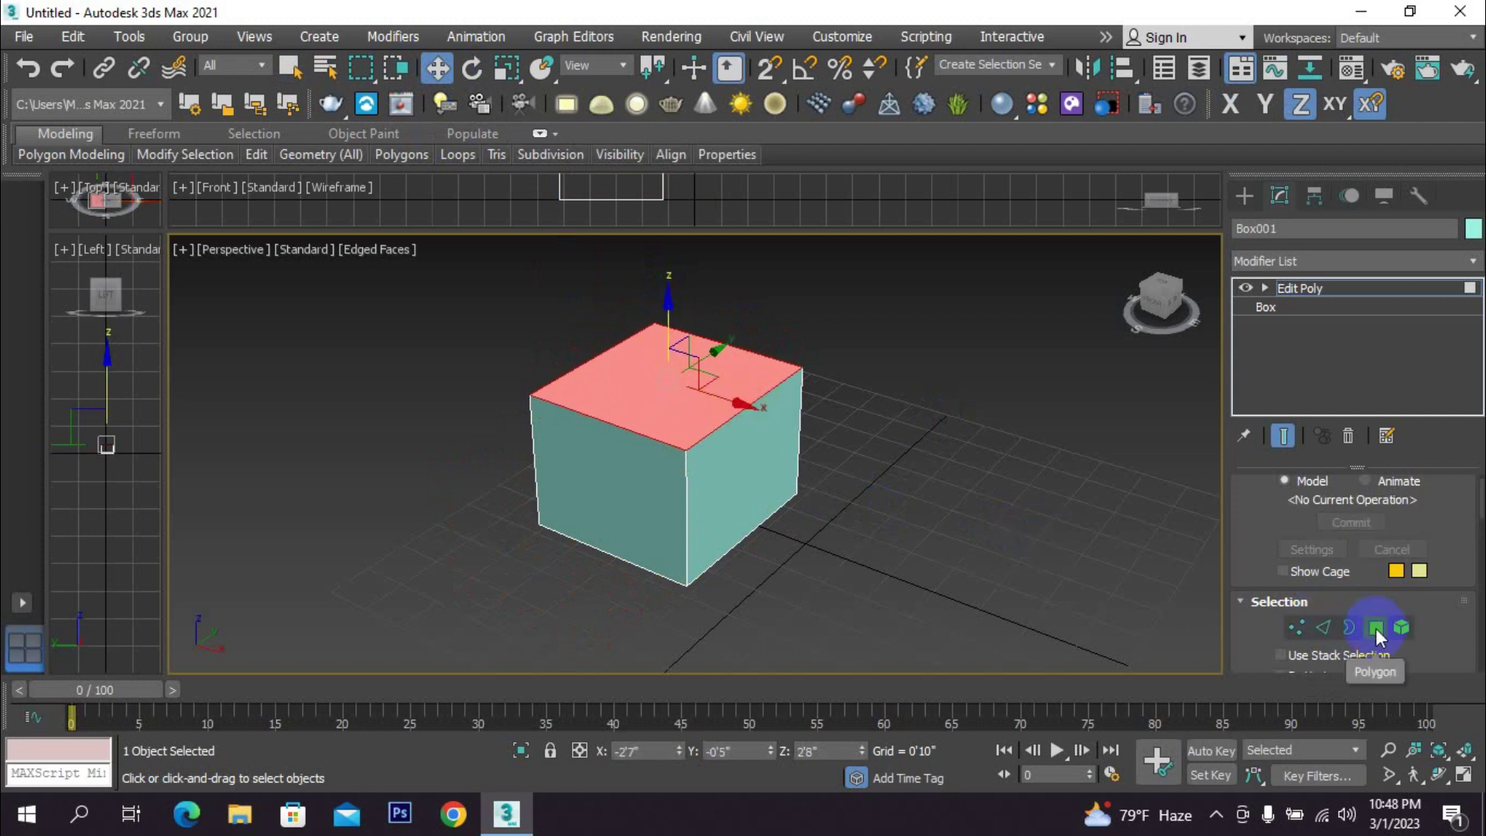
middle_click_drag(811, 473, 831, 482)
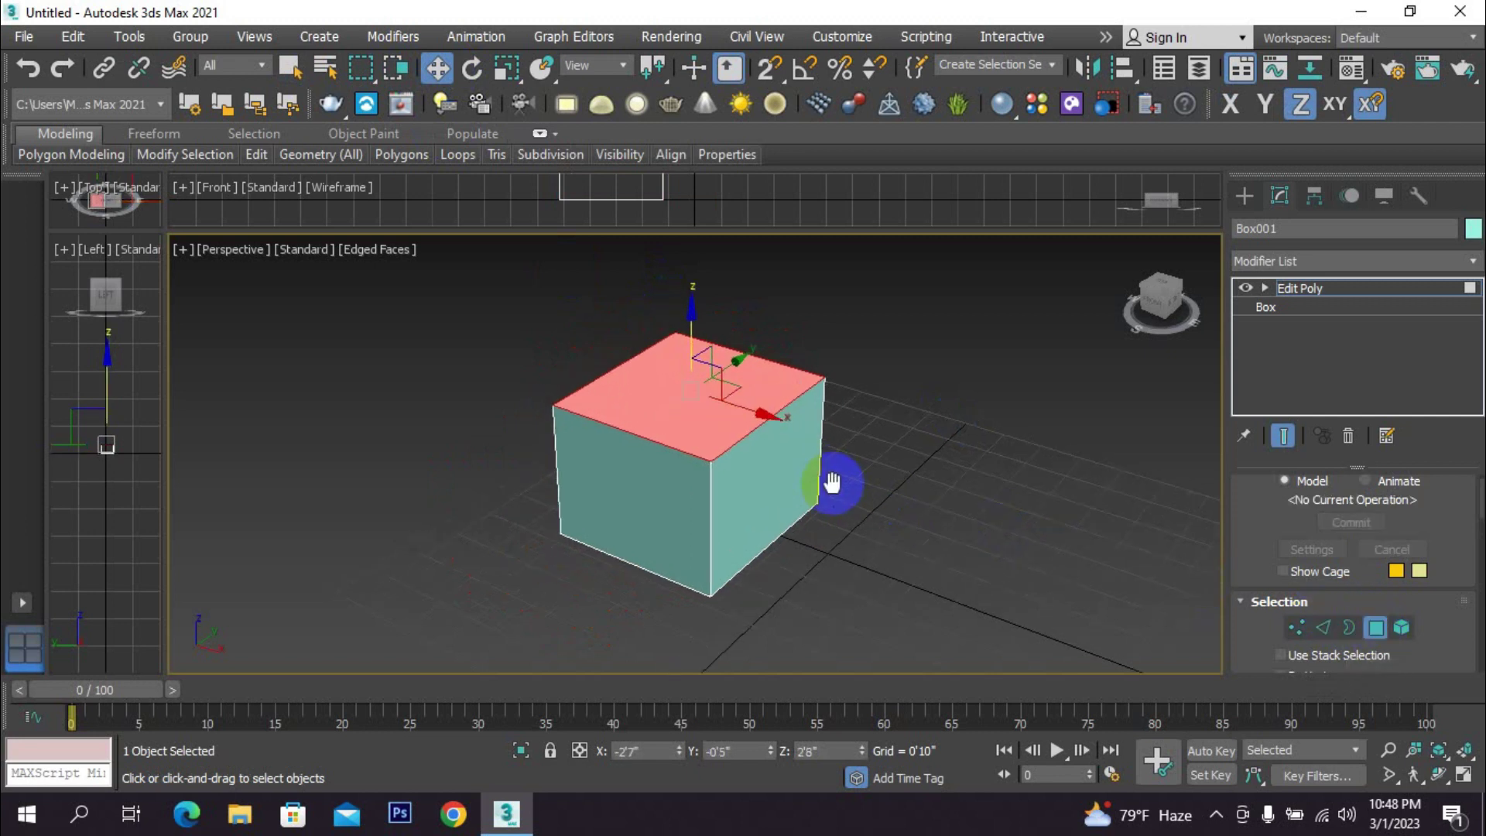
- At edge level, turn off edged-faces display and pick box edges one by one, ending with the right side's top edge
left_click(1323, 623)
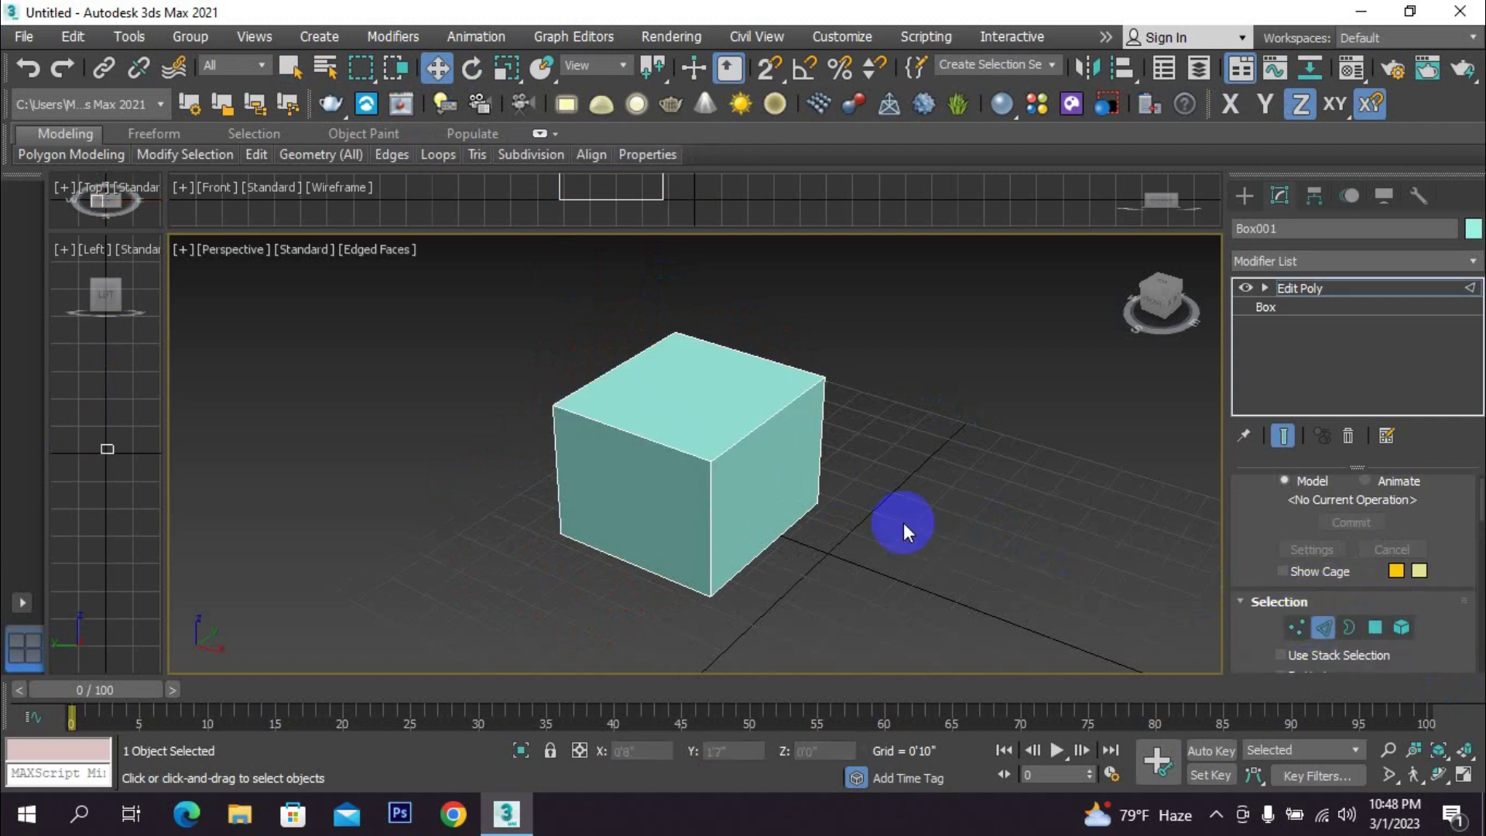
middle_click_drag(903, 522, 864, 513)
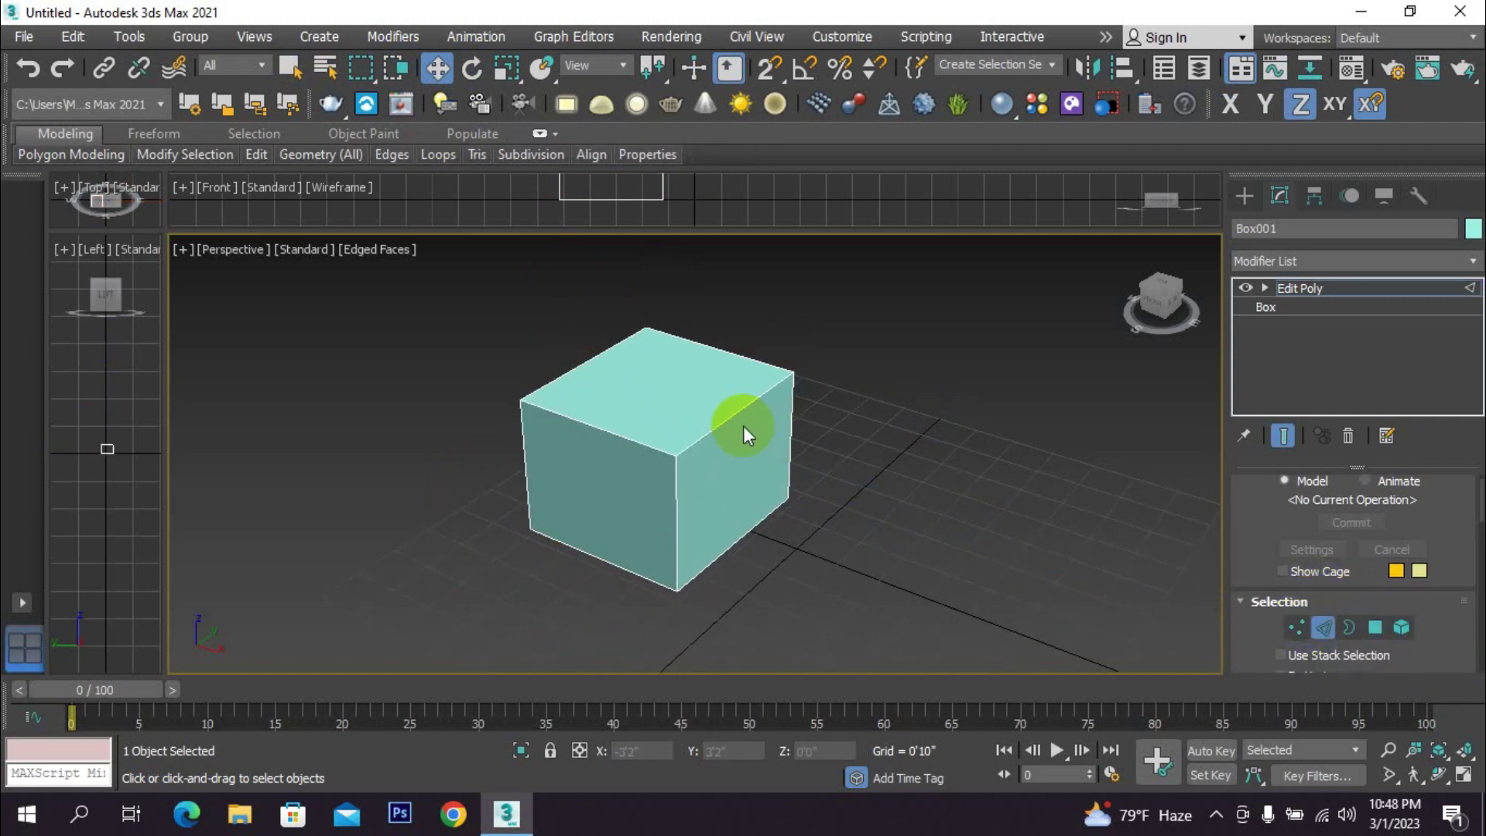
key("F4")
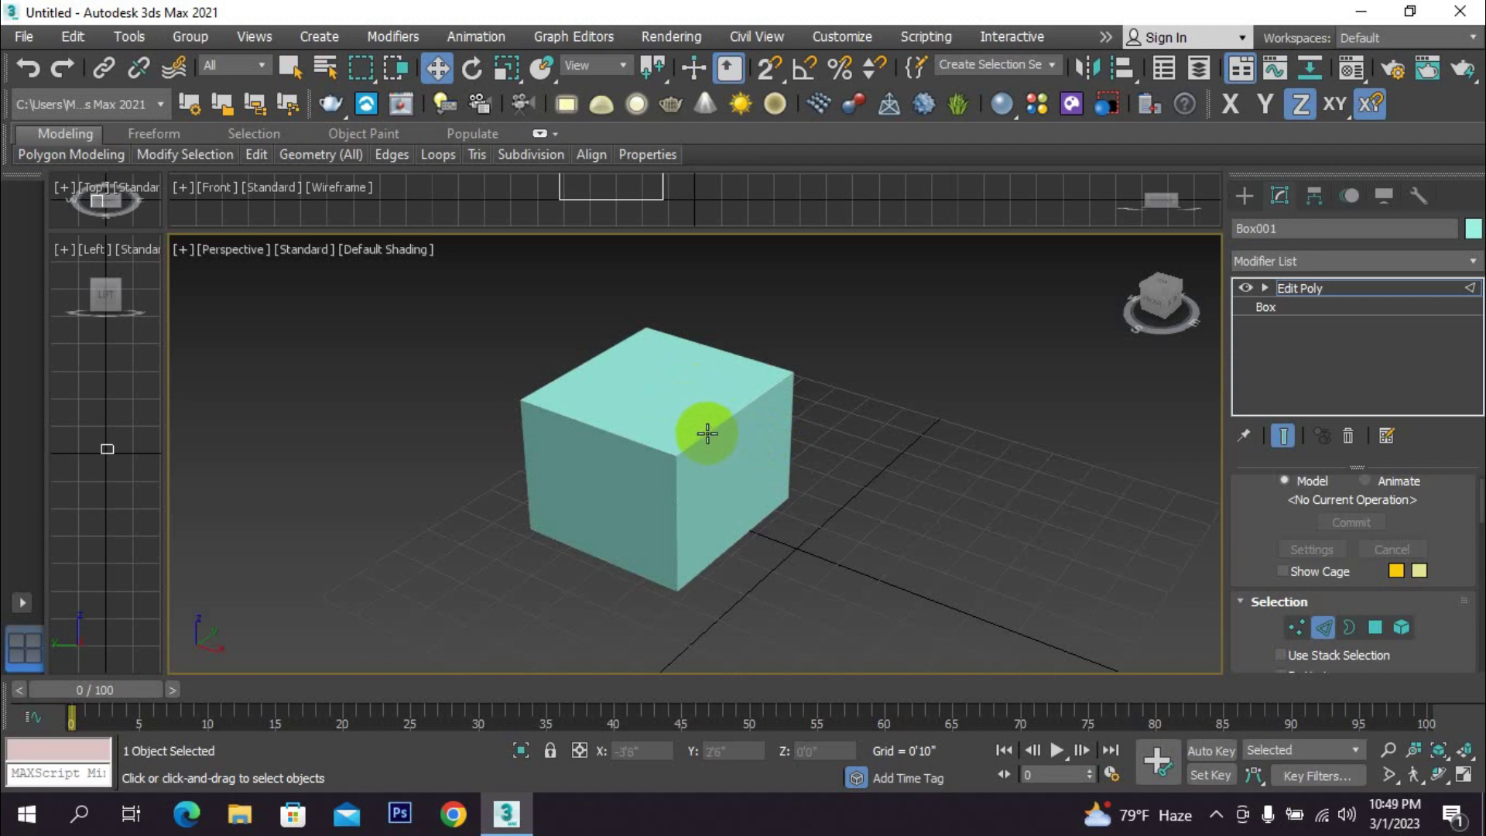
left_click(713, 434)
left_click(625, 443)
left_click(675, 486)
left_click(737, 411)
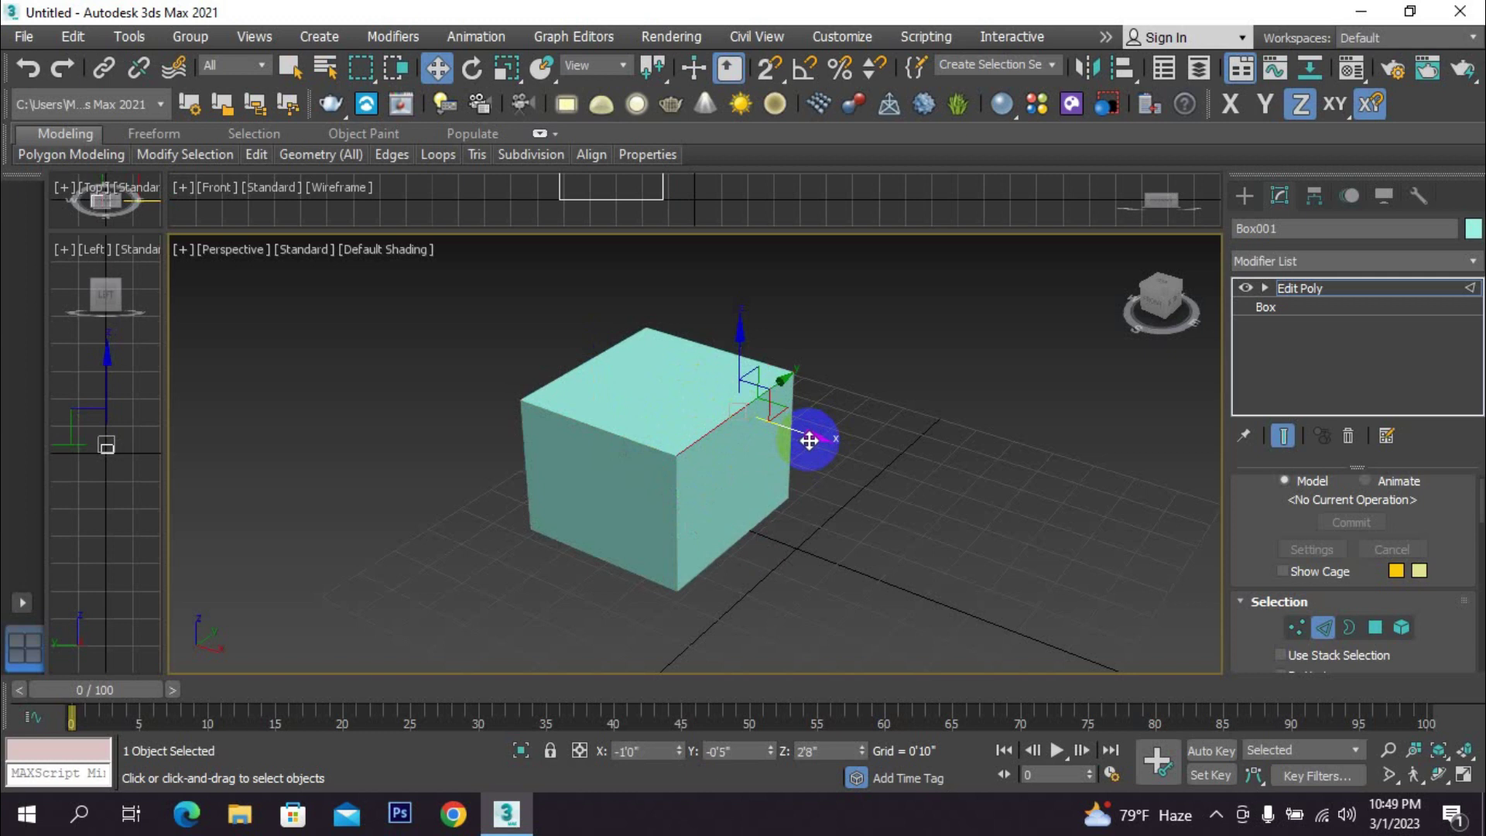
- Restore the edged-faces display and pick the front face's top edge, followed by the vertical edge at the front-right corner
key("F4")
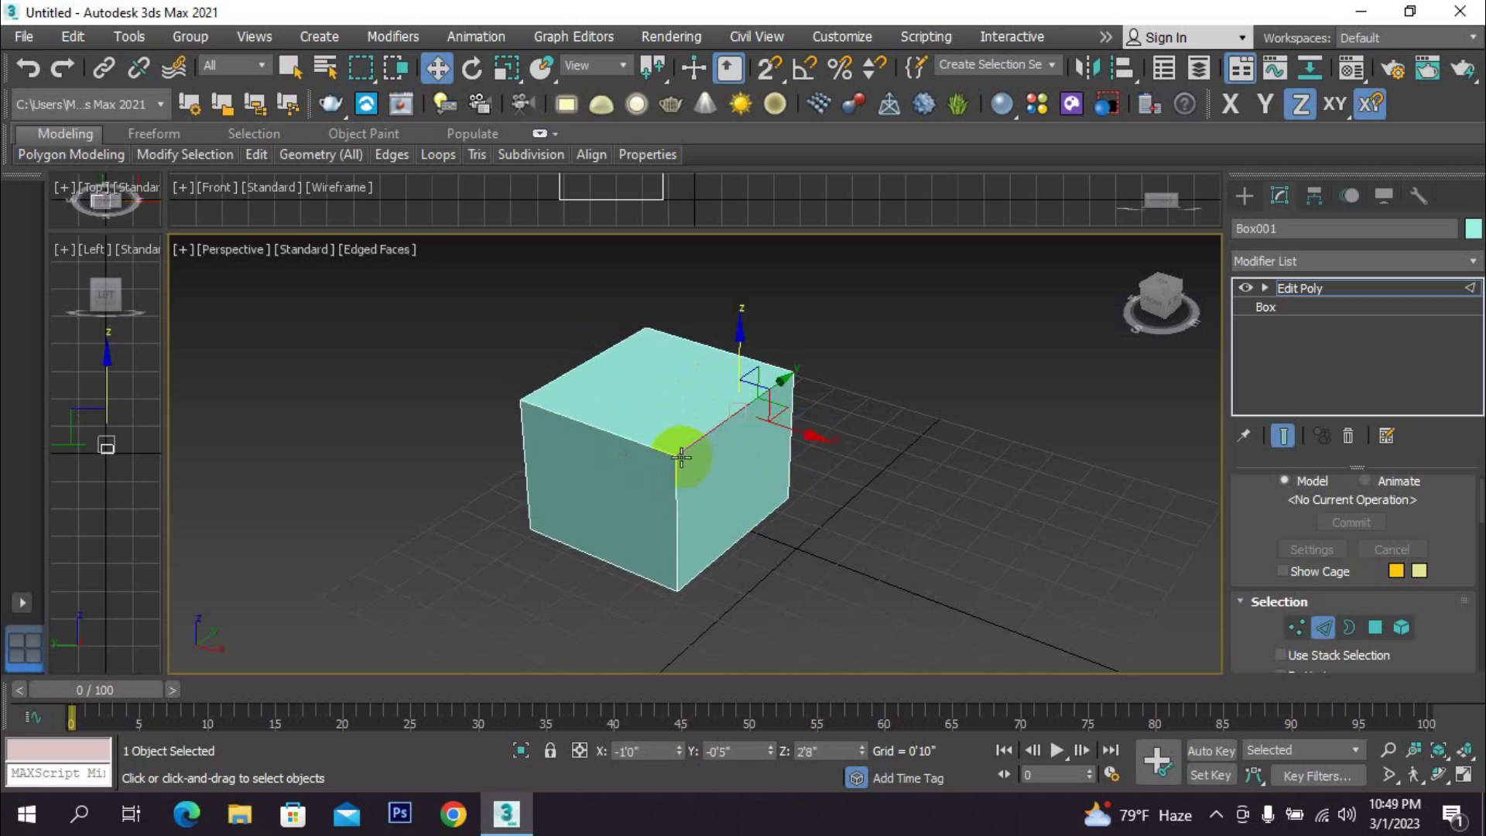
scroll(681, 457, "up", 2)
left_click(631, 438)
left_click(674, 481)
scroll(724, 431, "down", 2)
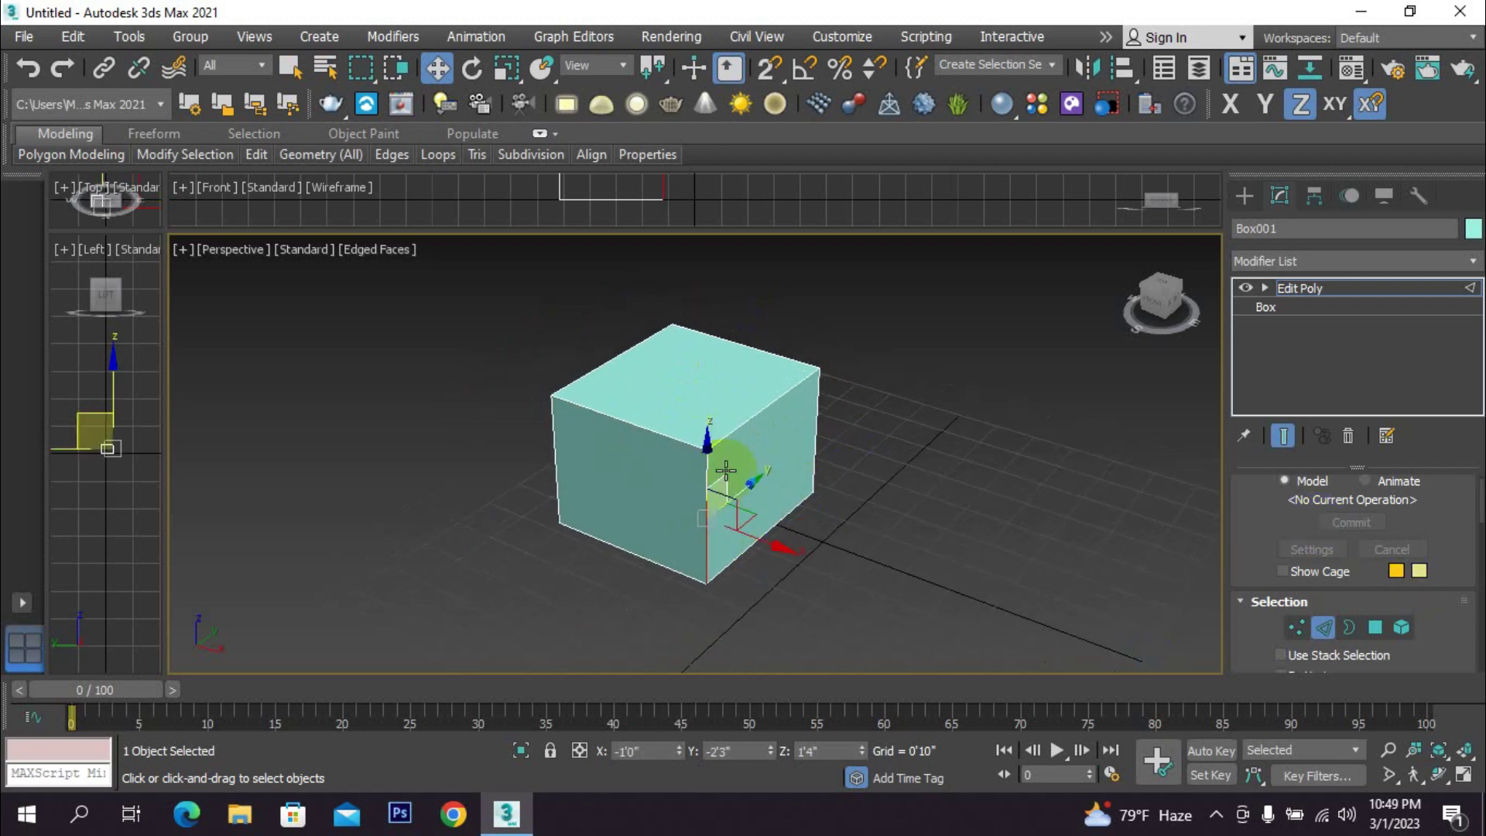
- Leave edge level and set the base Box's width segments to 2
left_click(1323, 621)
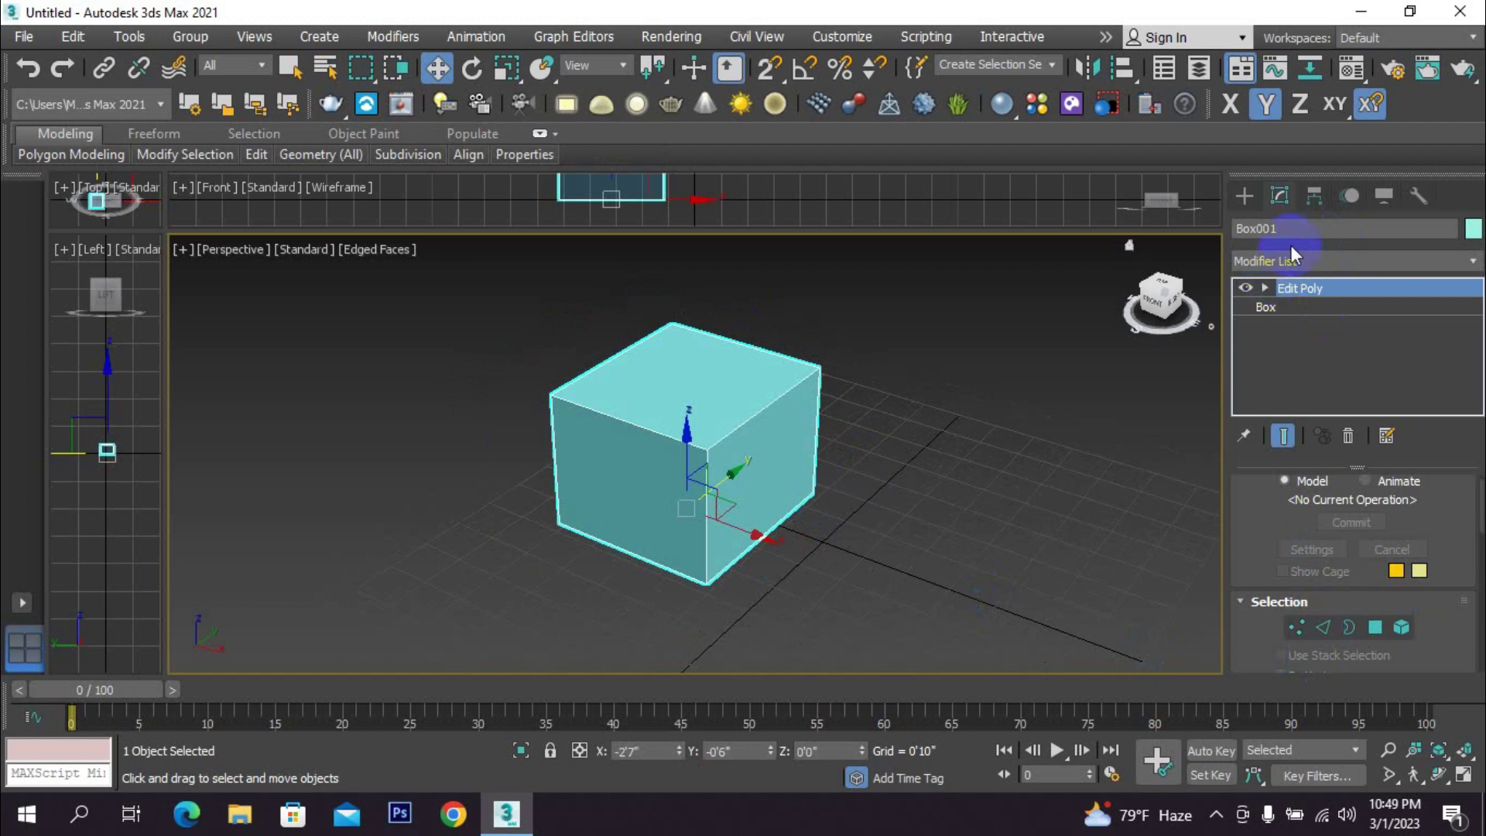
left_click(1289, 308)
left_click(903, 472)
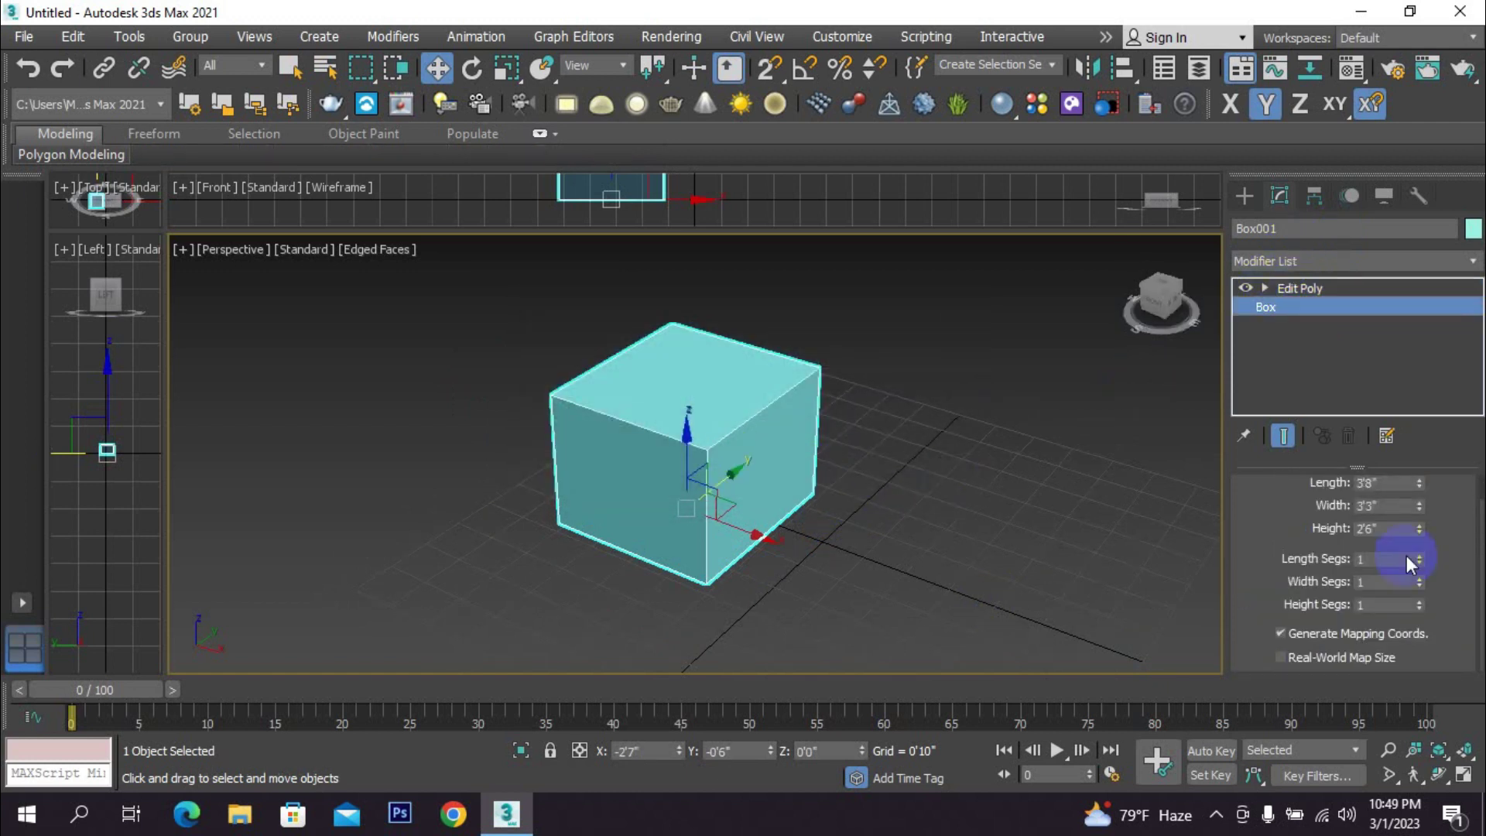
left_click(1421, 577)
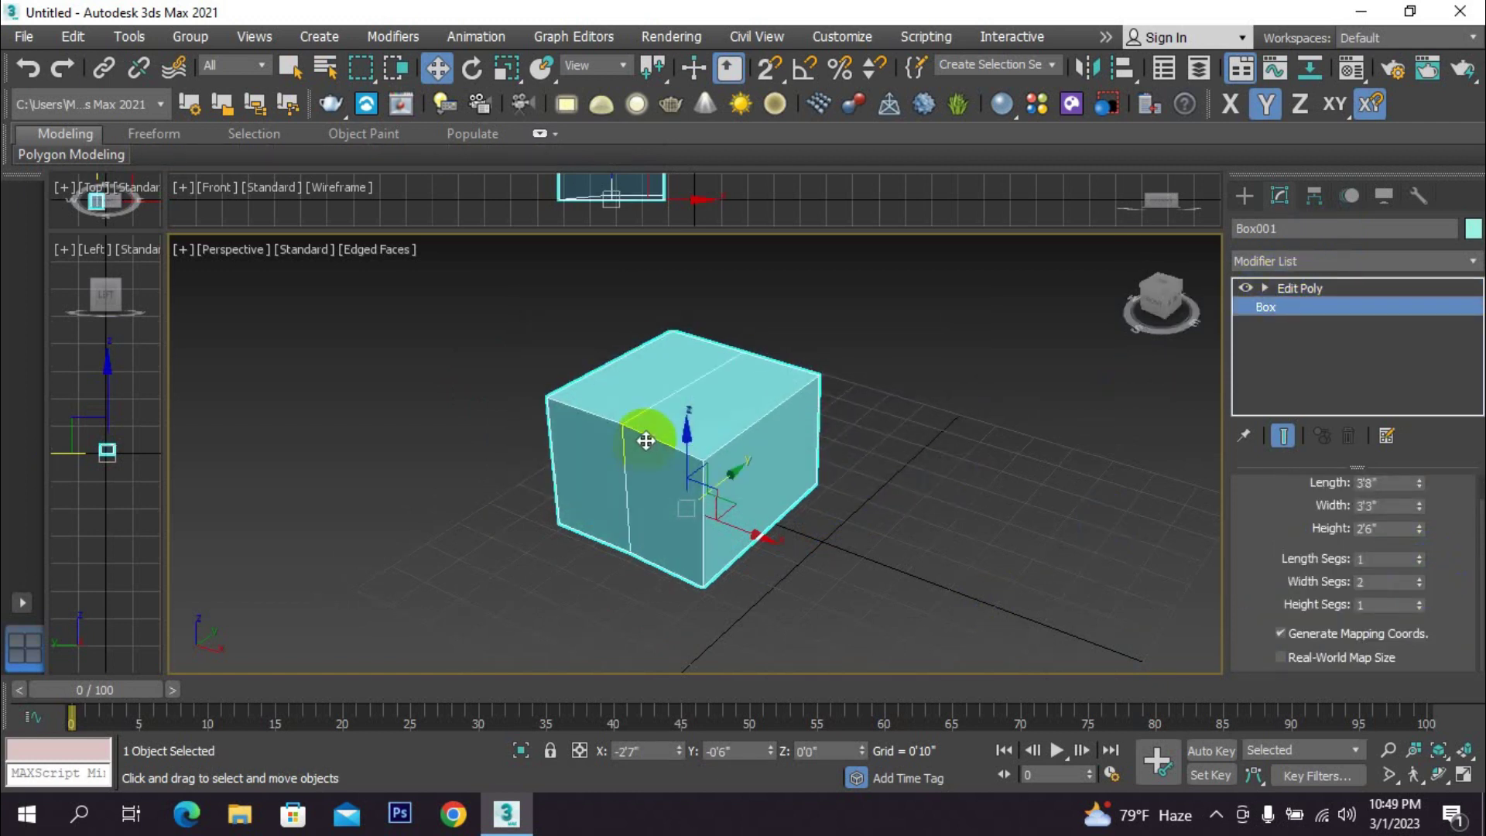
- Return to Edit Poly edge level and pick the new middle edges and outer edges, ending with the right side's top edge
left_click(1307, 286)
left_click(1321, 627)
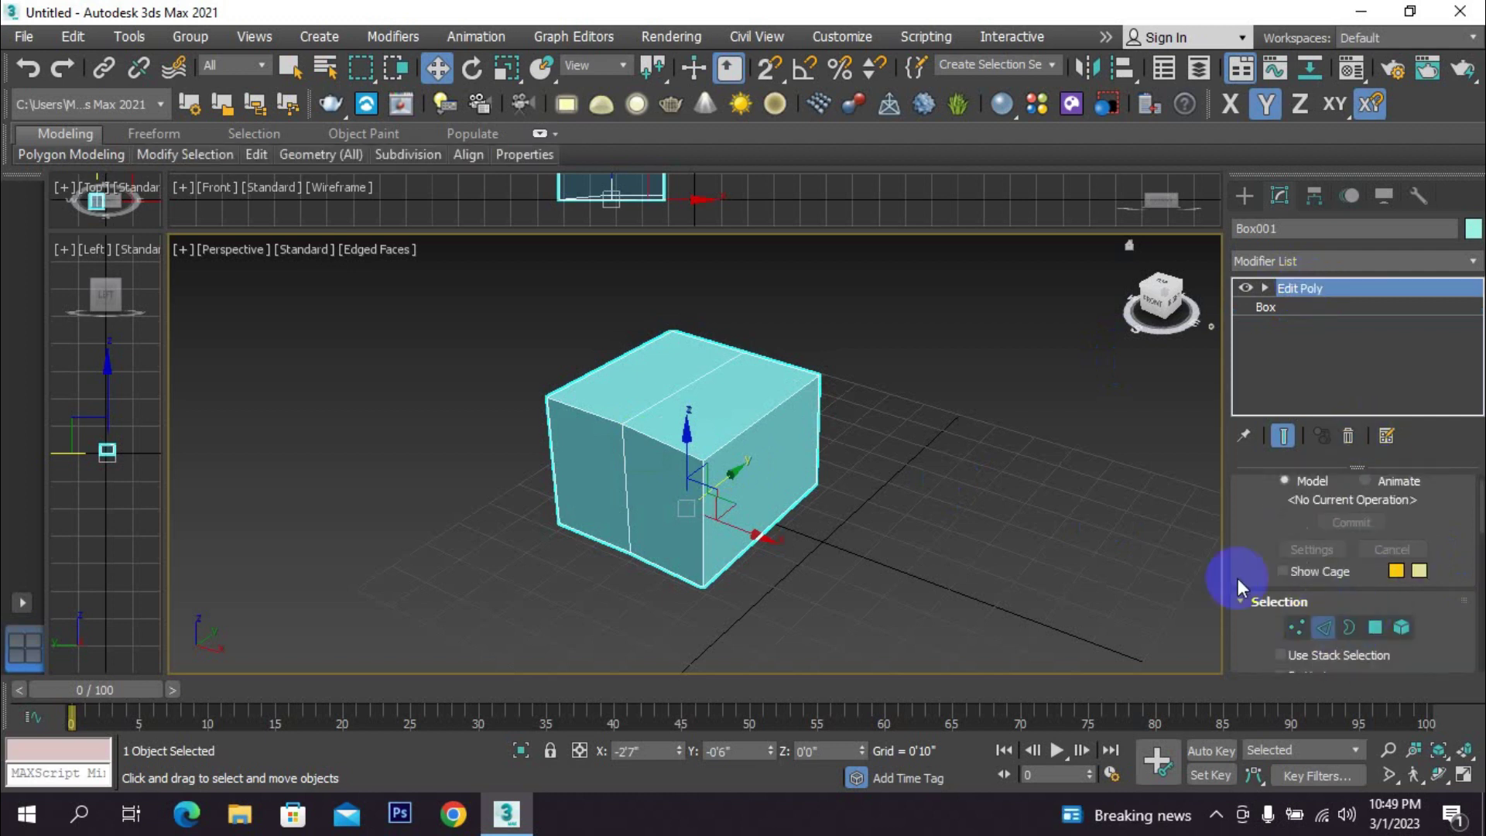
left_click(640, 404)
left_click(632, 458)
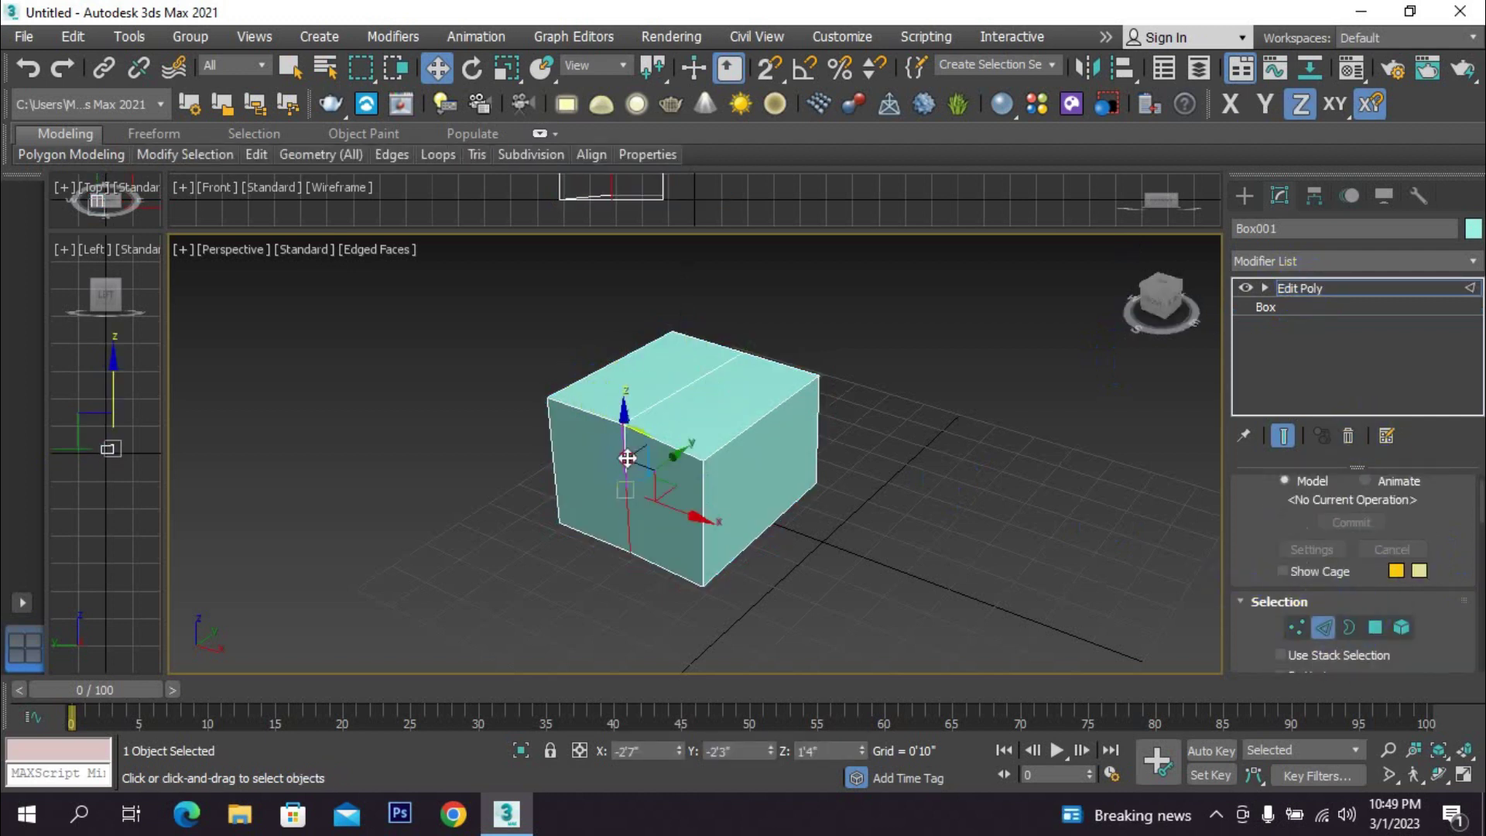
left_click(664, 438)
left_click(749, 431)
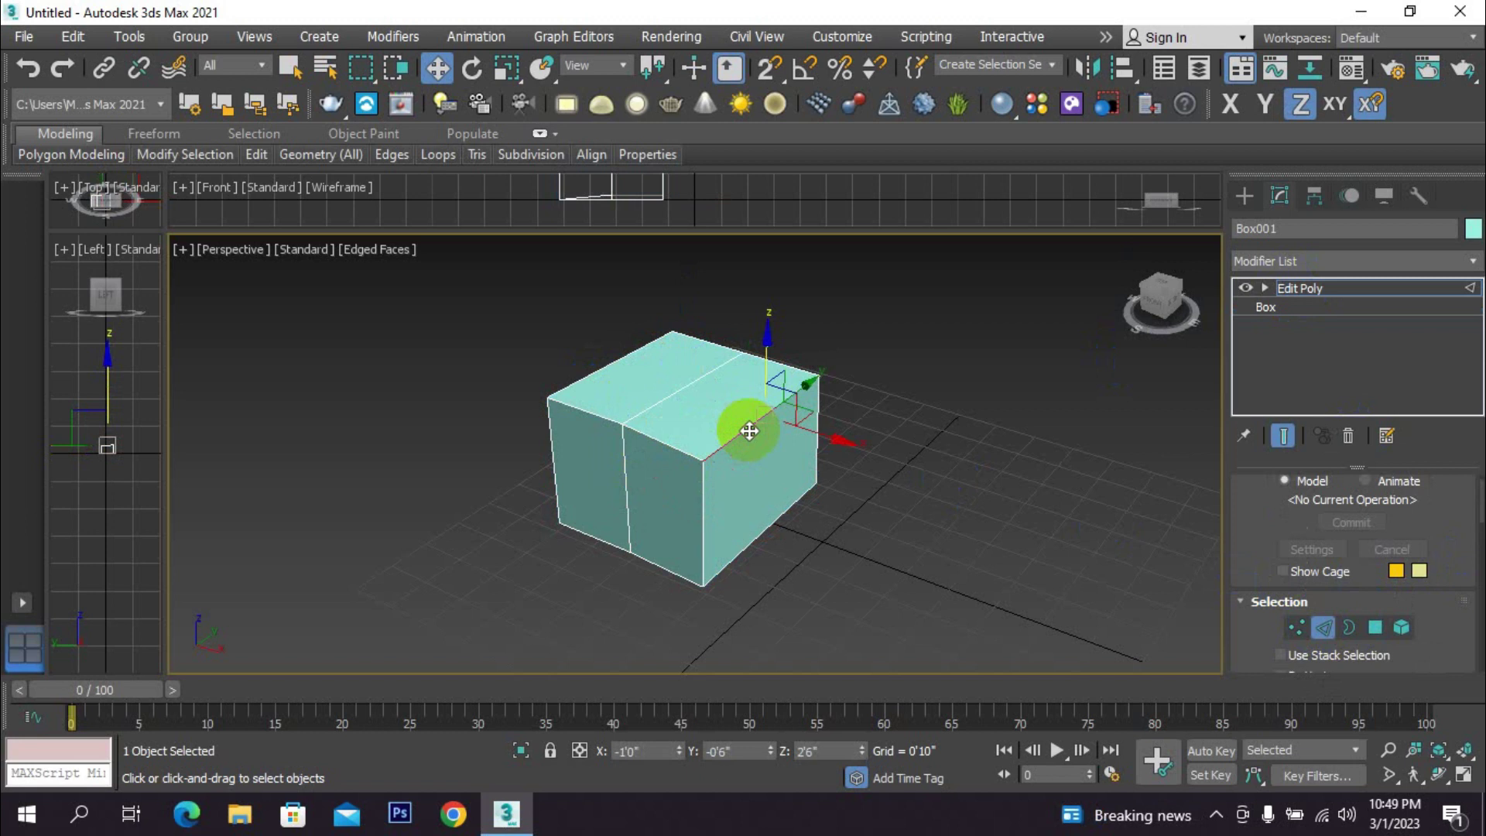
- Set the base Box's width segments back to 1 and return to the Edit Poly modifier
left_click(1289, 307)
left_click(832, 467)
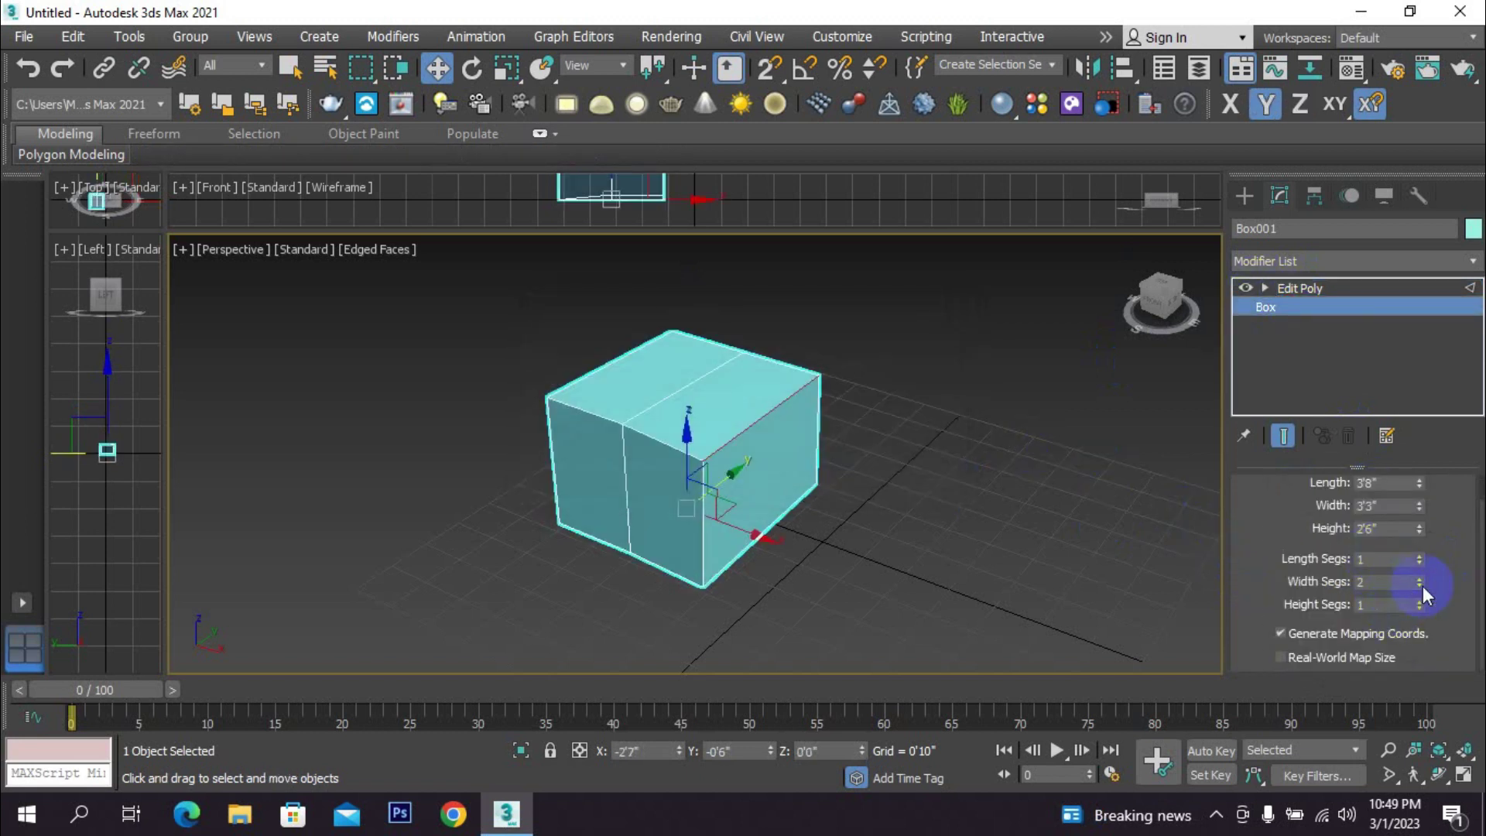
left_click(1421, 586)
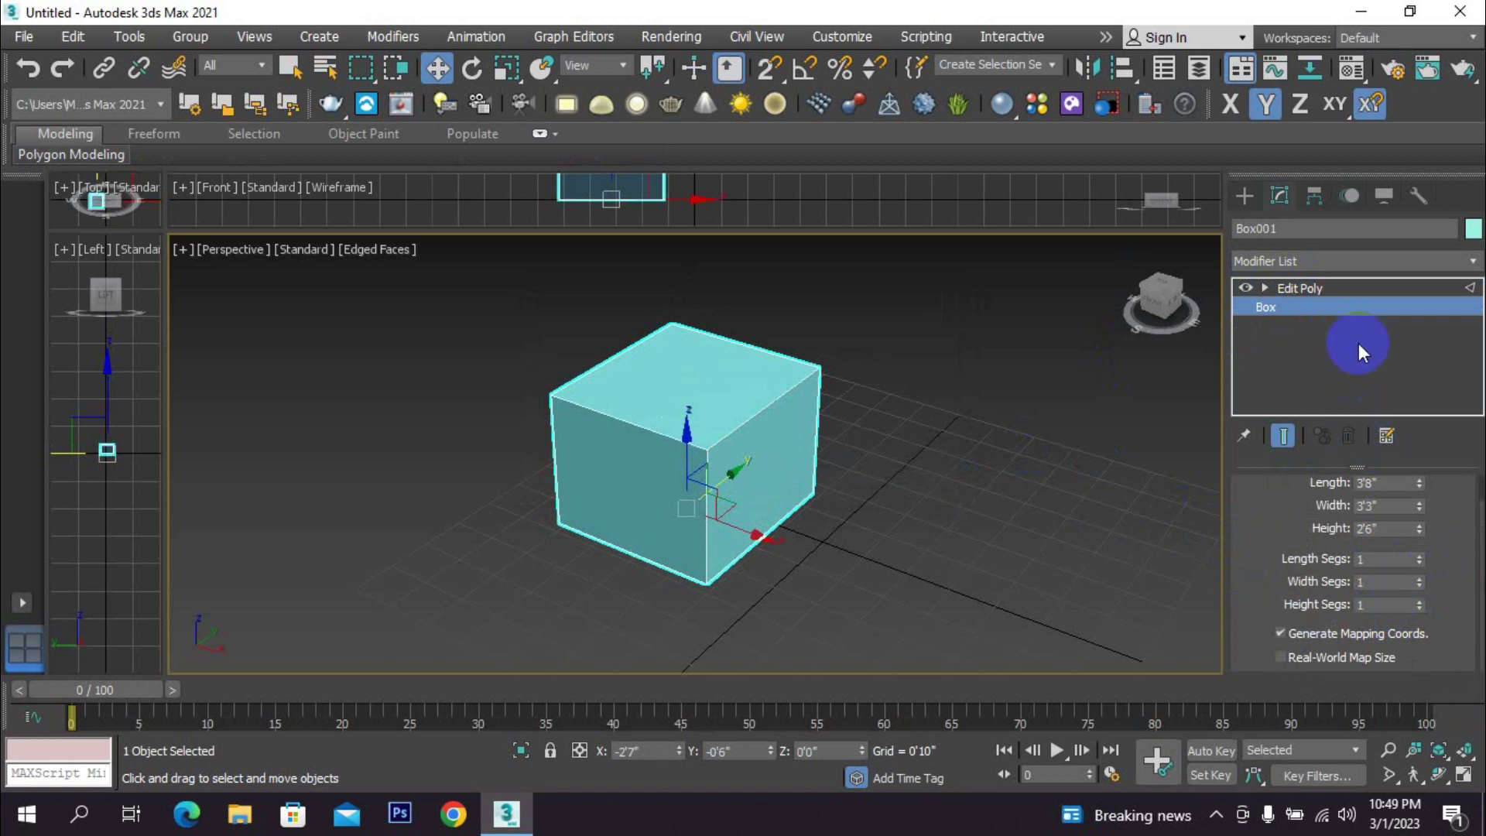
left_click(1348, 289)
- Select the top edge of the box's right side and open the Chamfer settings for it
middle_click_drag(760, 461, 779, 484)
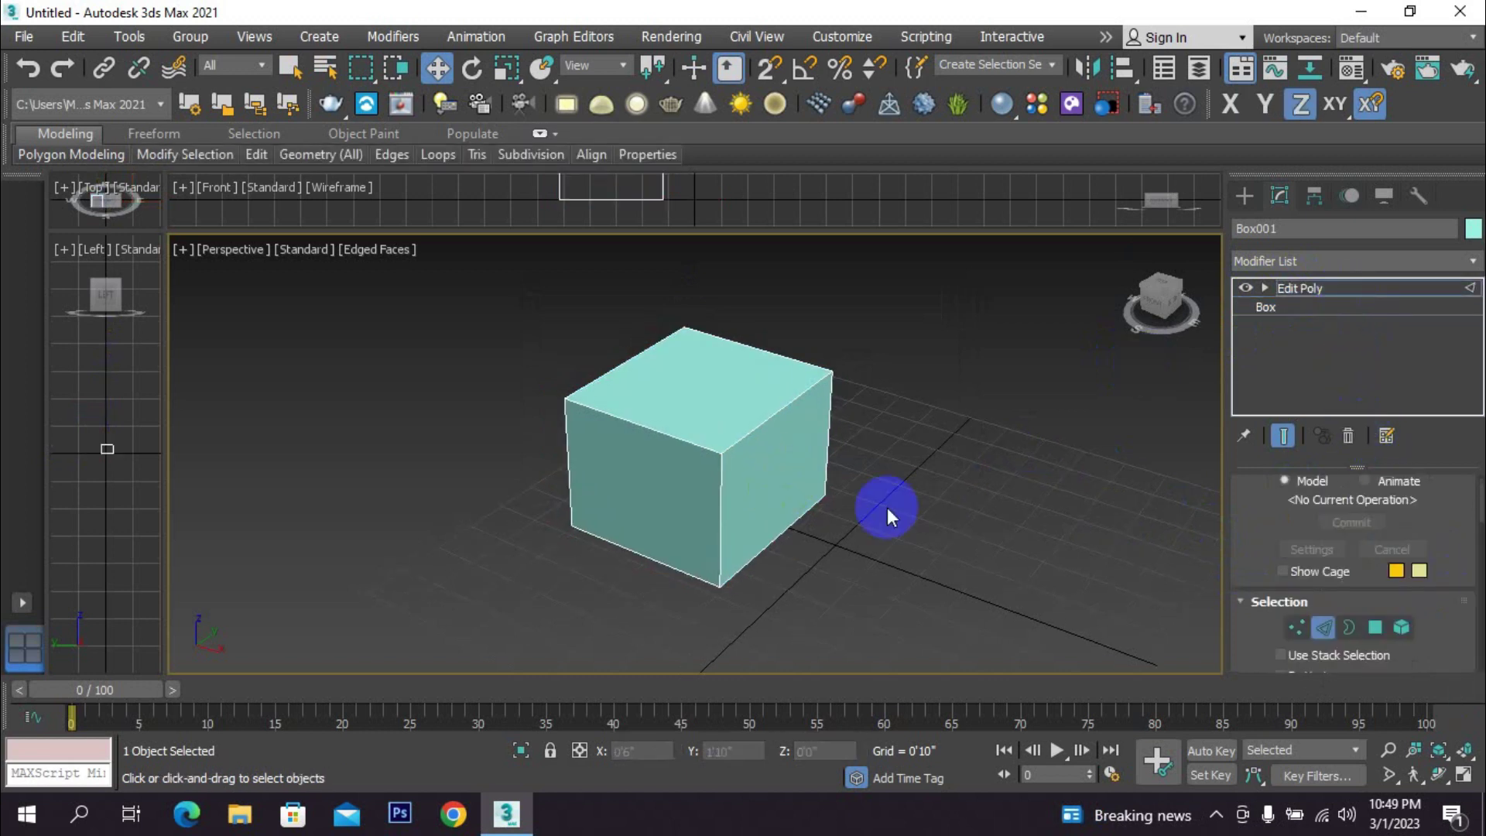
left_click(750, 430)
middle_click_drag(795, 449, 830, 475)
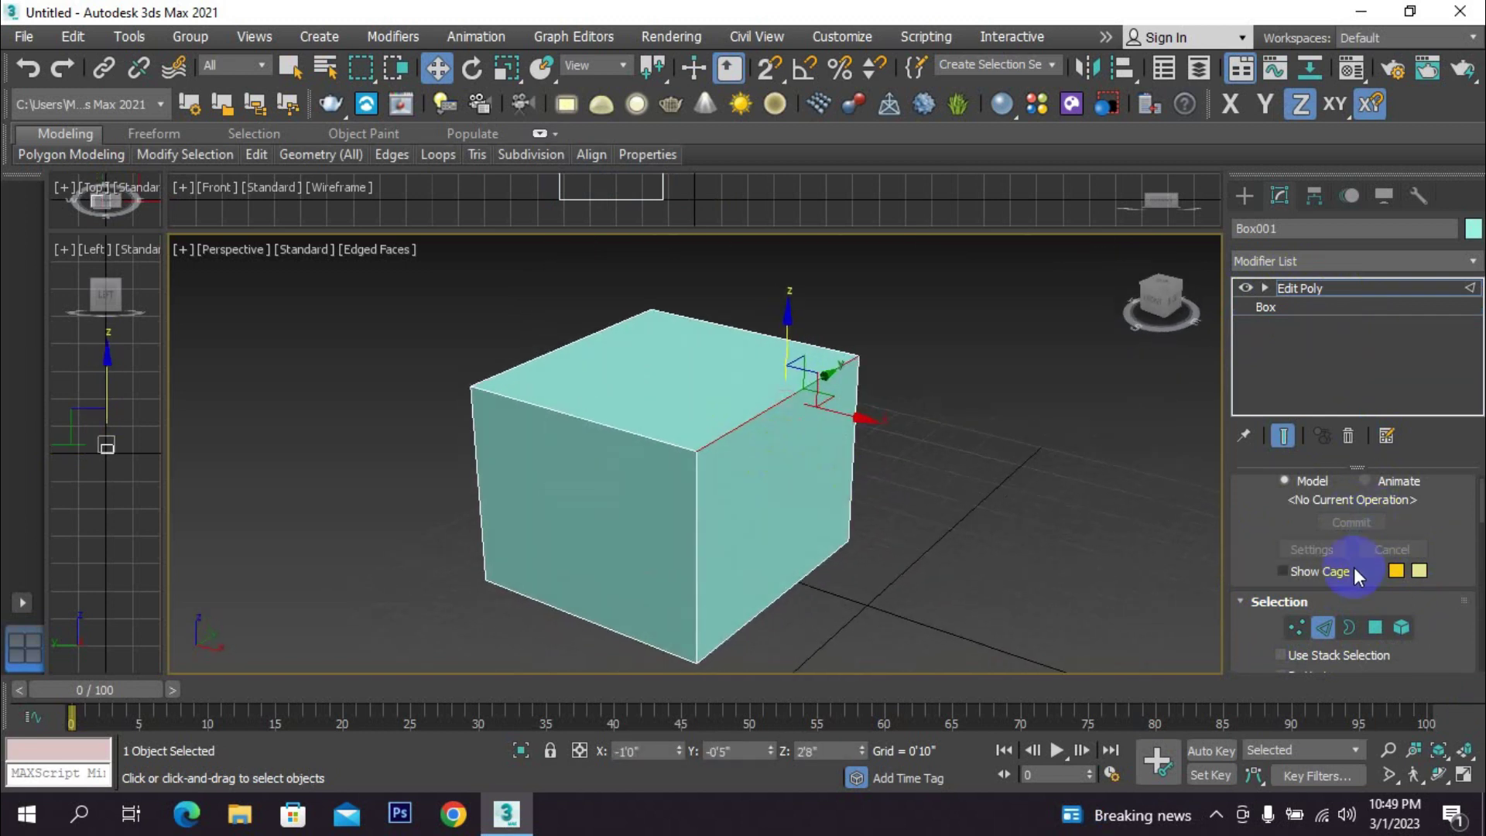
scroll(1254, 616, "down", 3)
scroll(1253, 616, "down", 6)
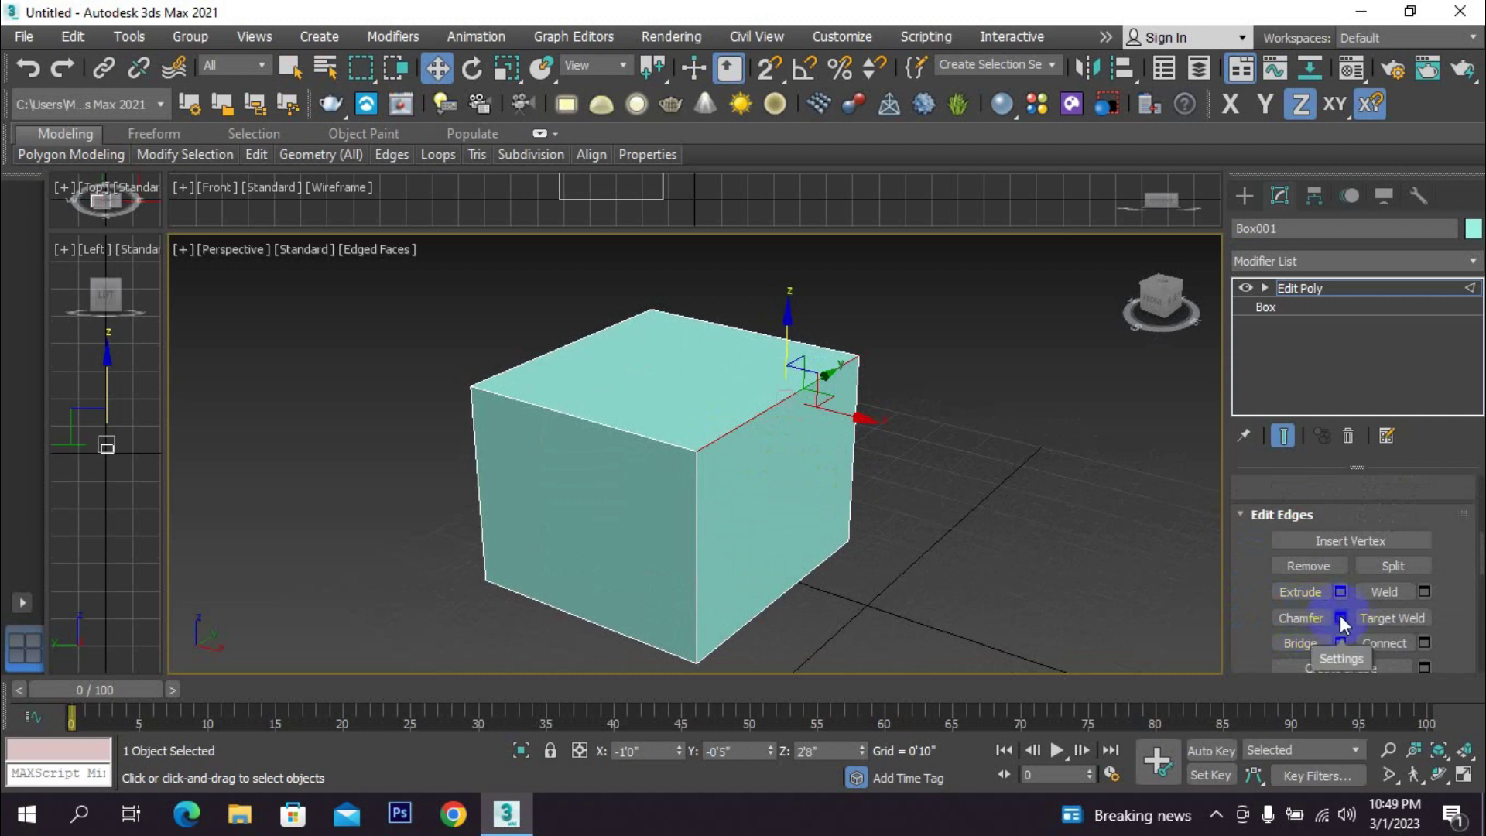
left_click(1340, 617)
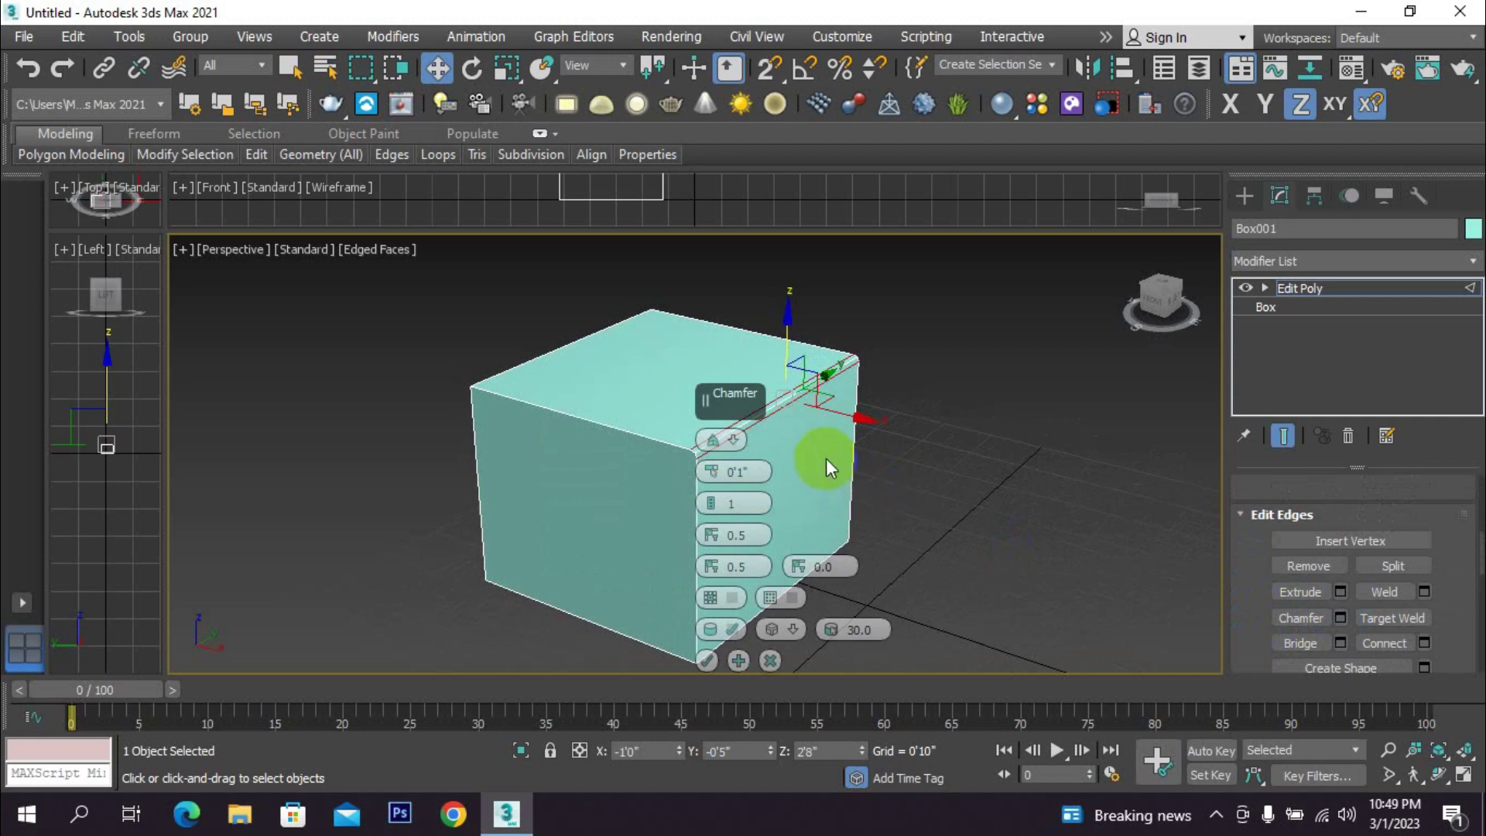
- Examine the chamfer preview up close and raise the chamfer amount on the selected edge to 1'3"
middle_click_drag(861, 448, 836, 435)
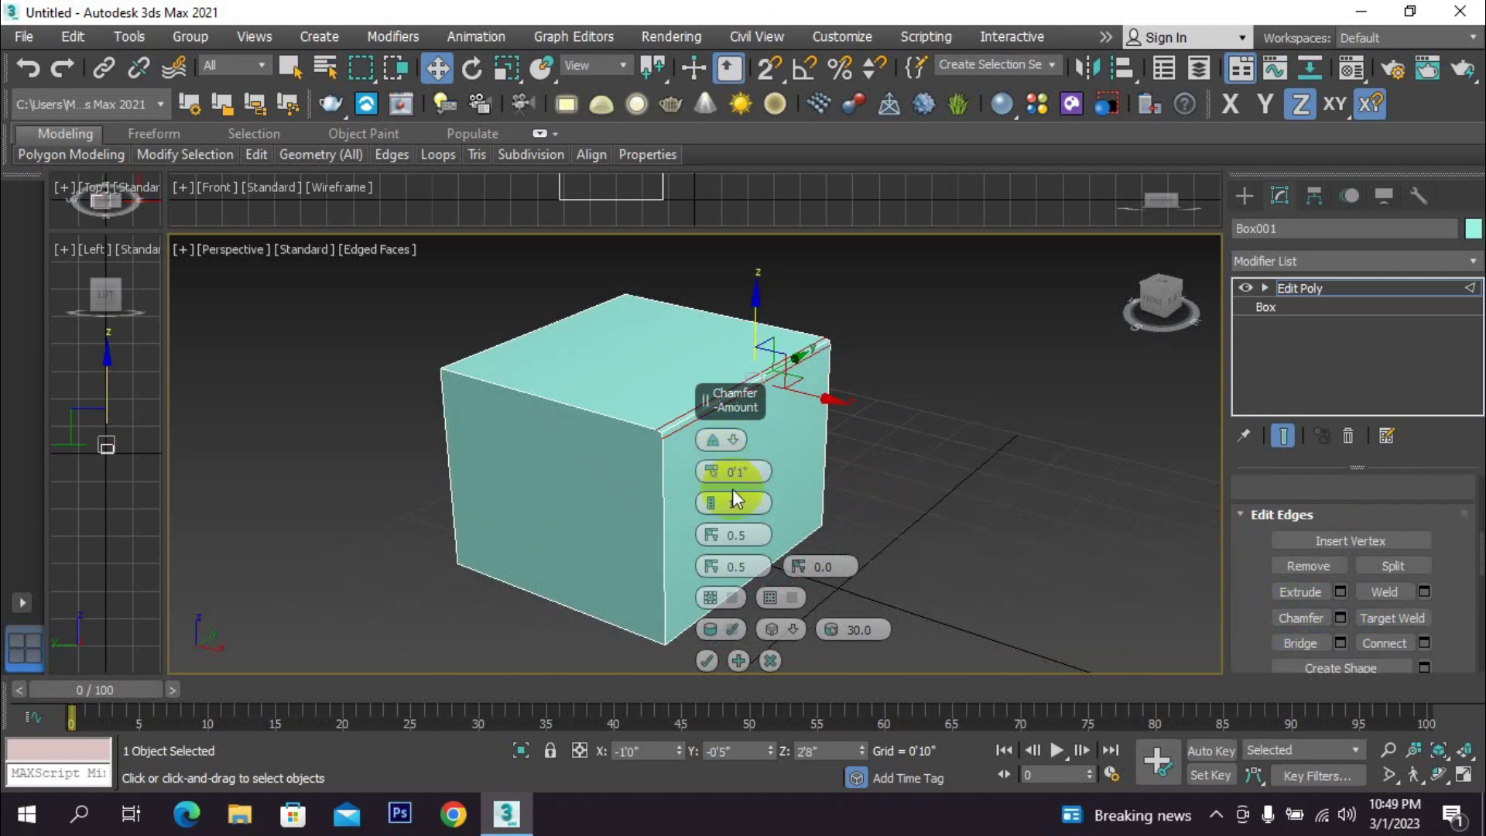
middle_click_drag(623, 459, 425, 521, "alt")
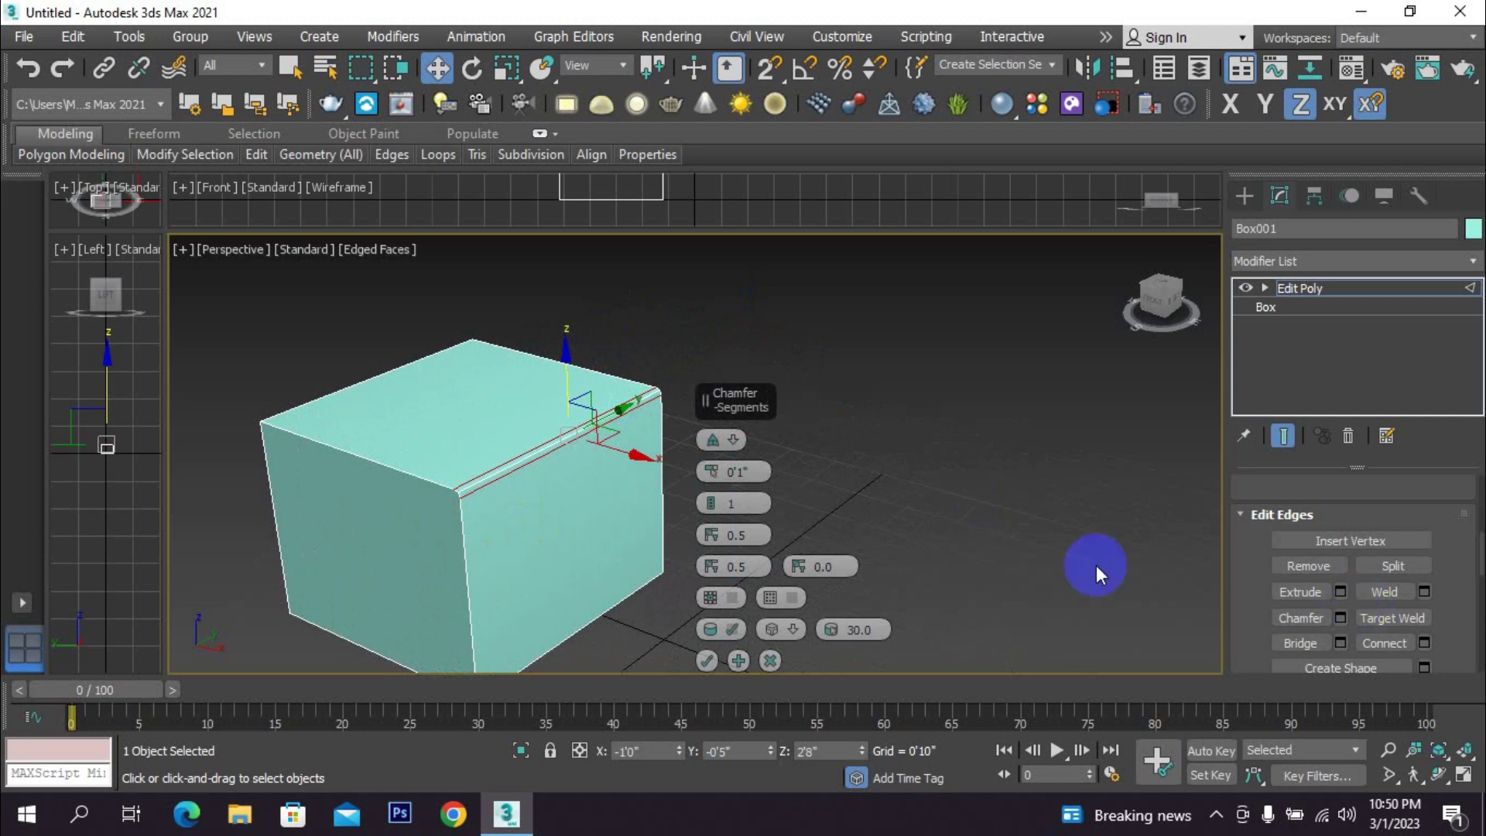
scroll(507, 480, "up", 5)
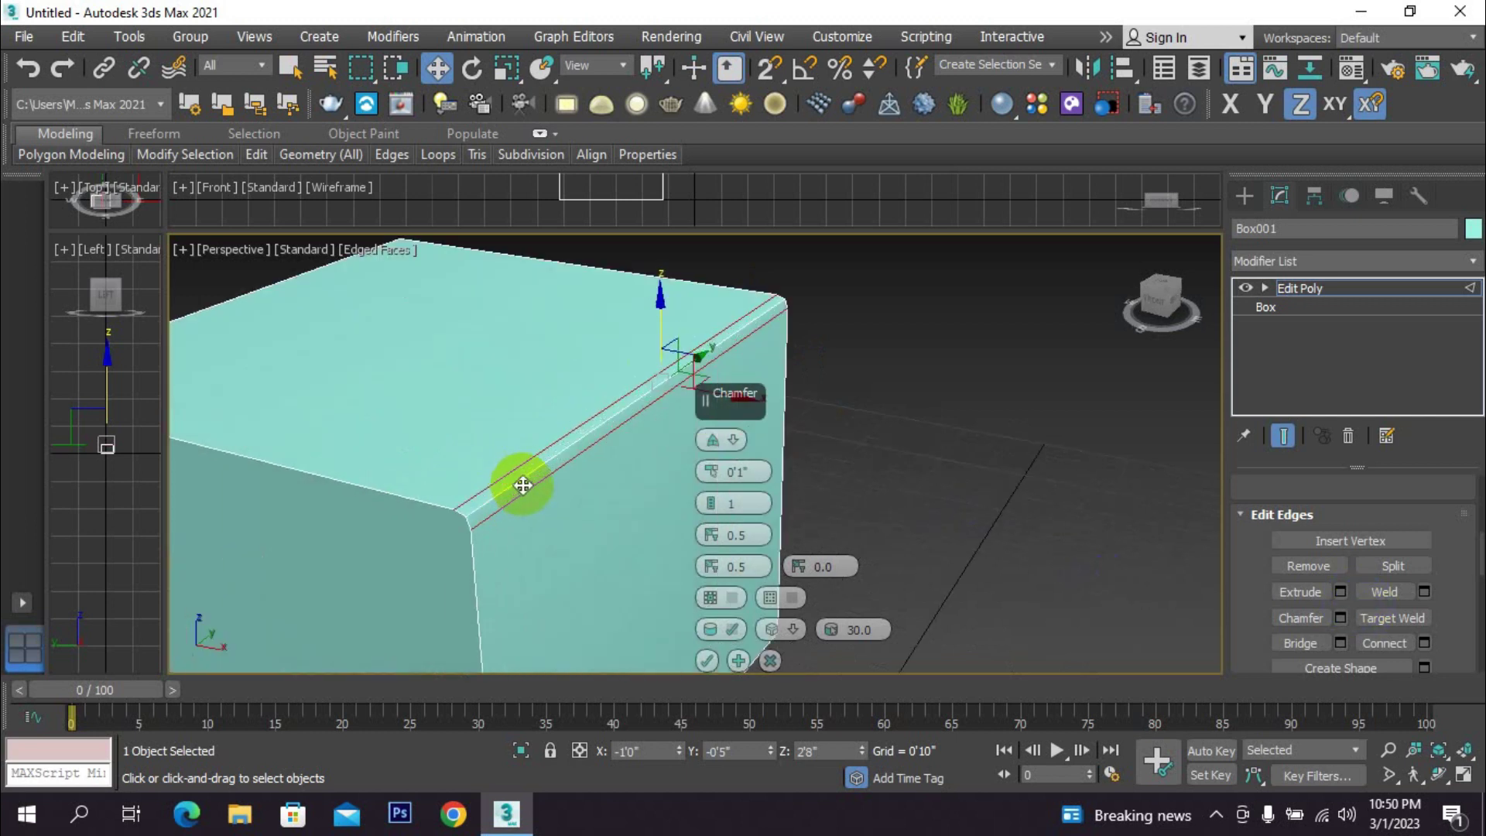
scroll(523, 484, "up", 2)
scroll(511, 480, "down", 5)
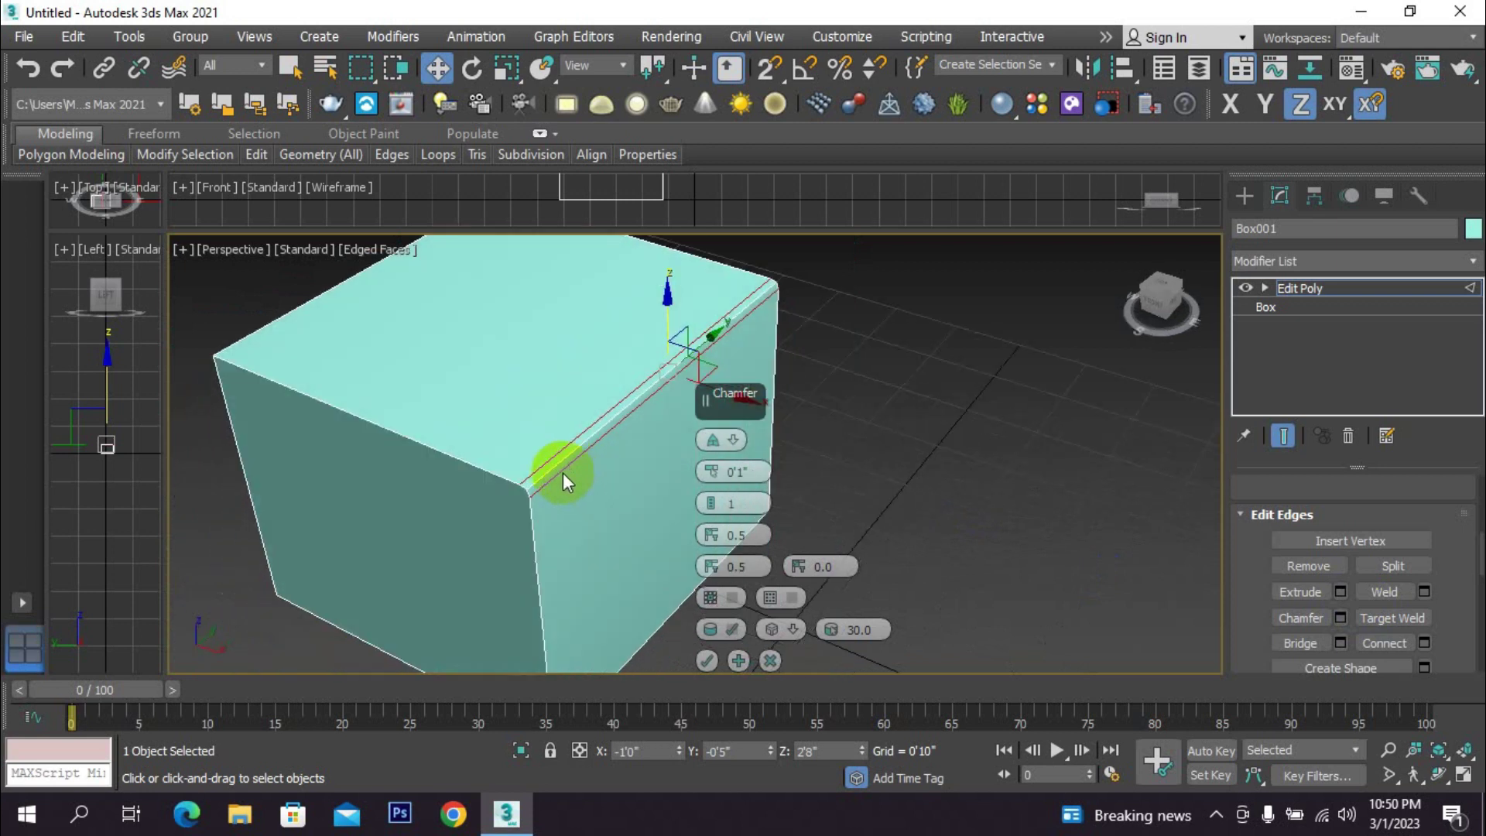
middle_click_drag(564, 474, 578, 462, "alt")
left_click(734, 472)
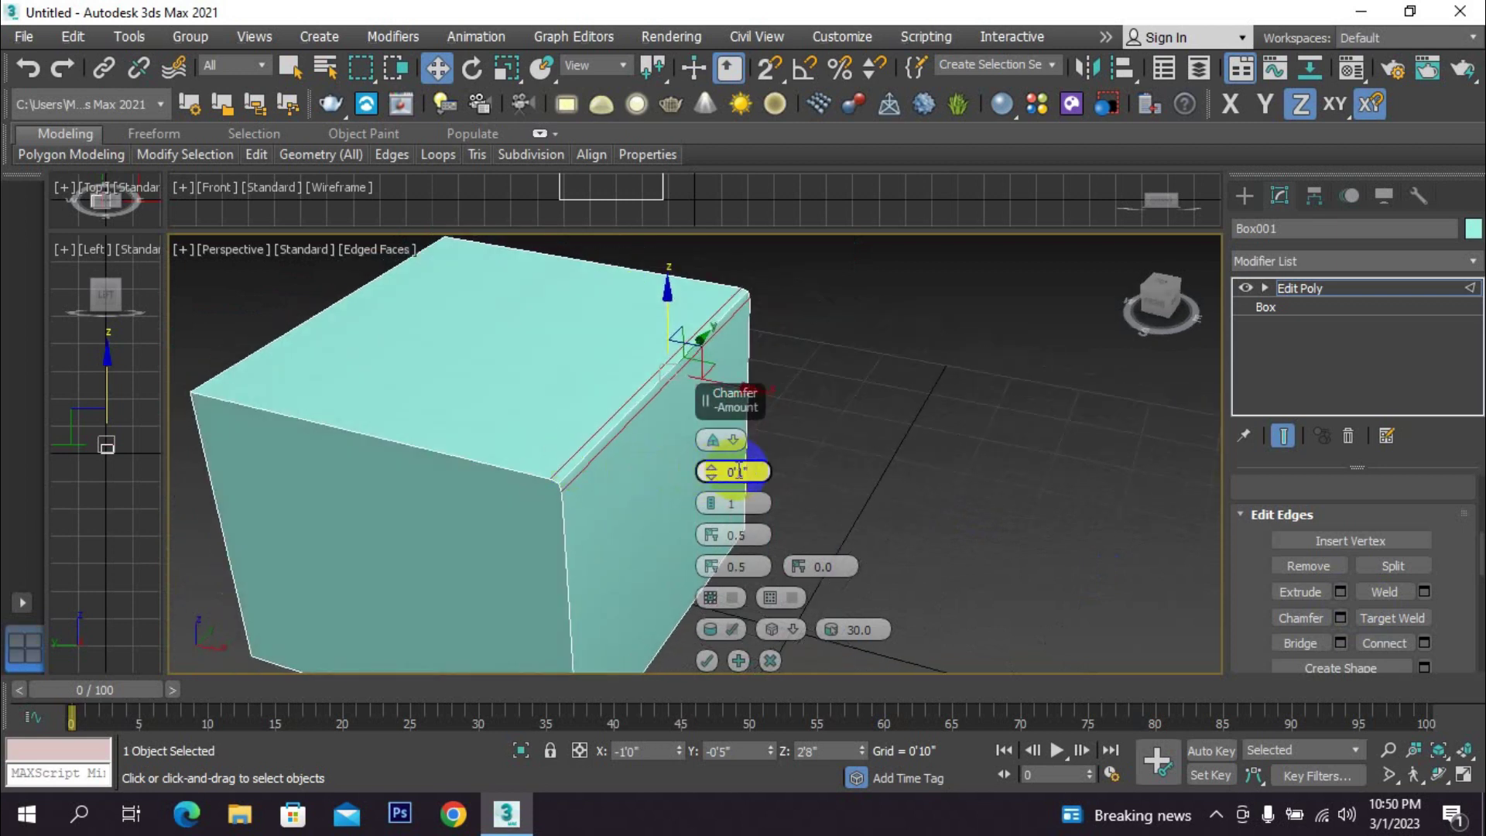
mouse_move(712, 473)
left_mouse_down()
mouse_move(708, 421)
mouse_move(757, 497)
mouse_move(739, 475)
left_mouse_up()
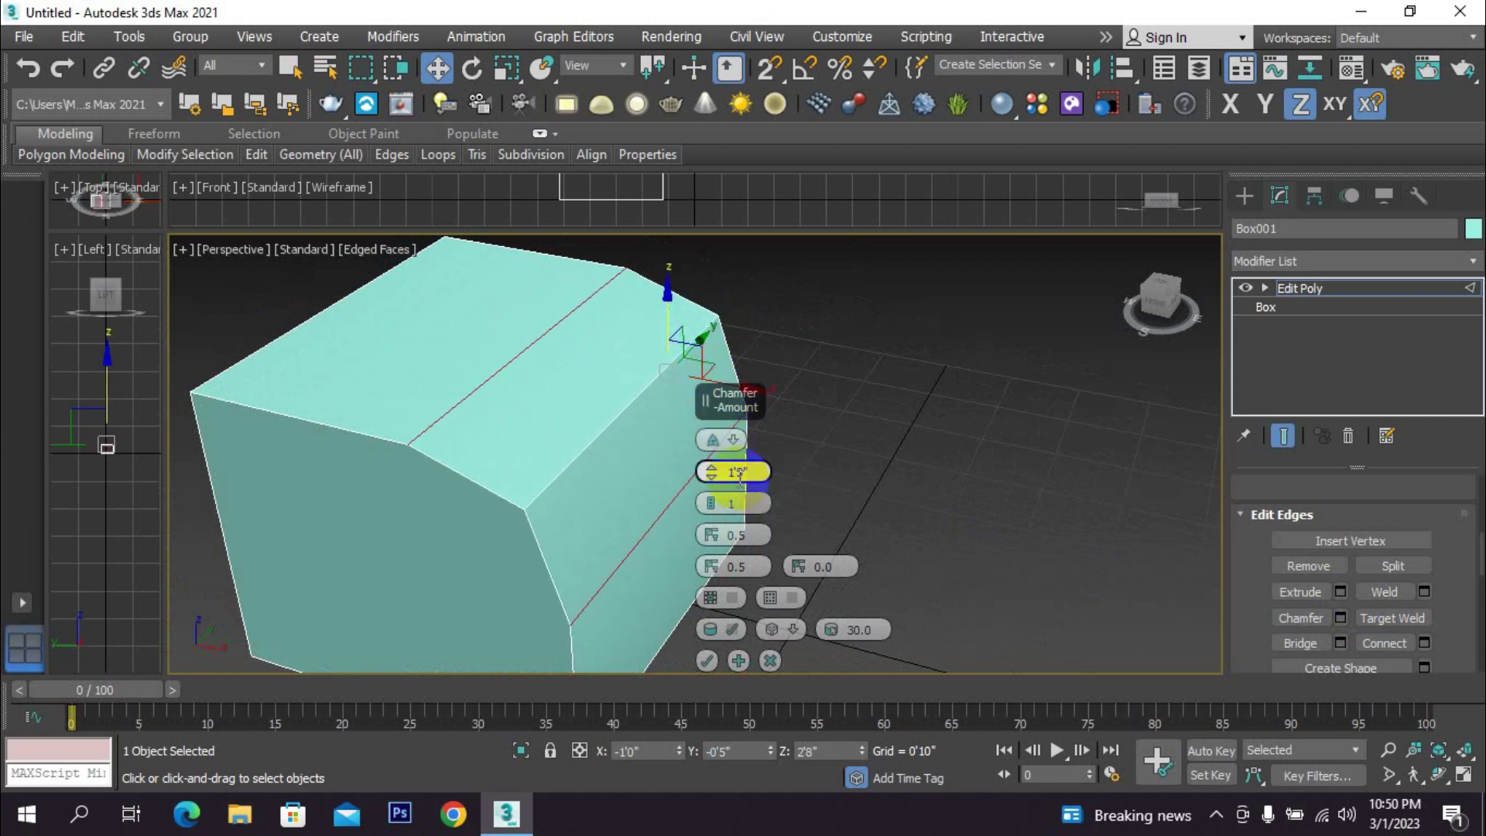
middle_click_drag(595, 527, 577, 479)
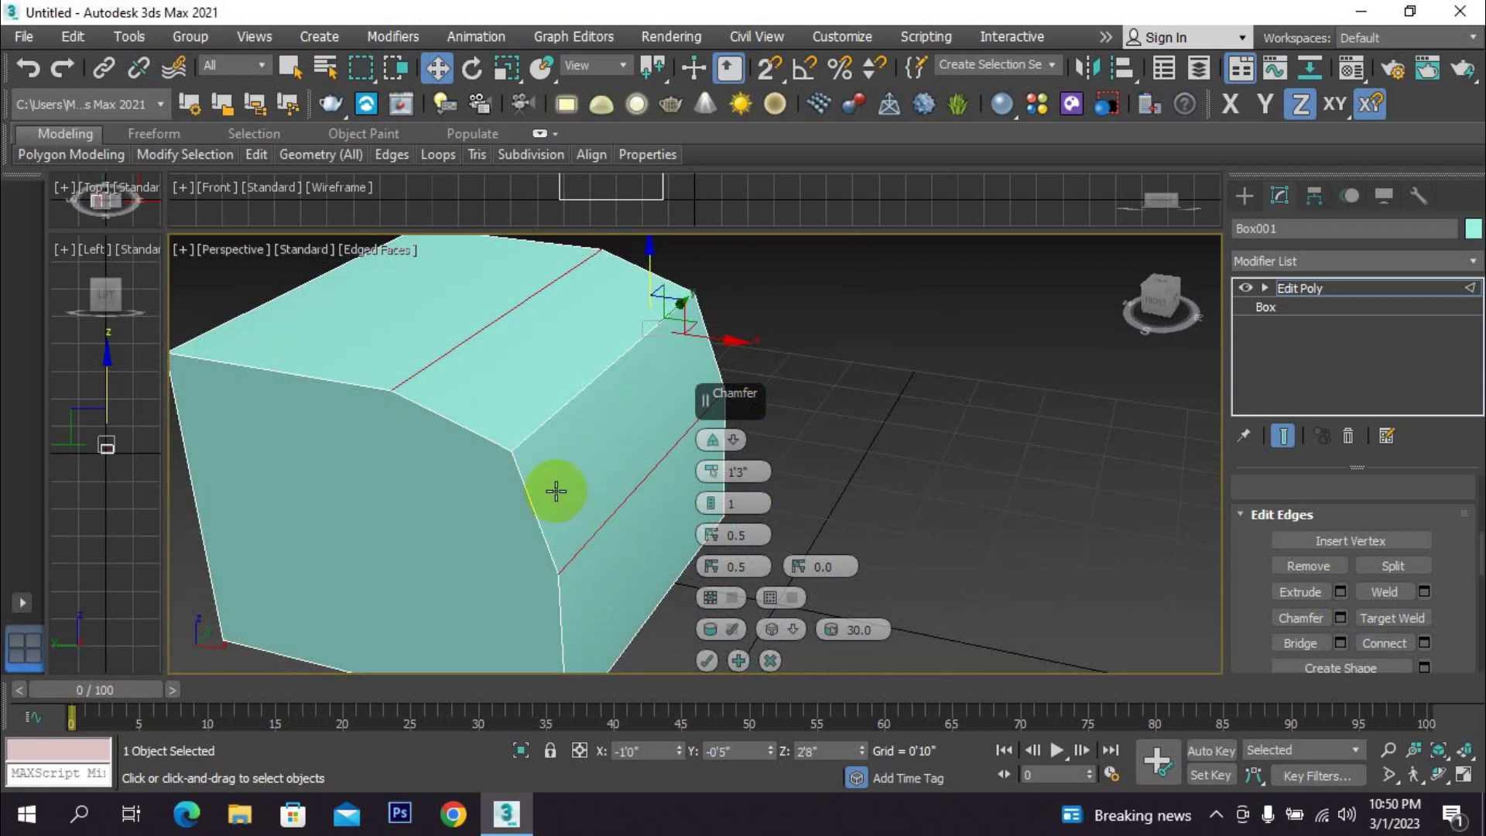
- Try chamfer amounts of 1'1" and 0'8" on the selected edge, and set the amount to 1'4"
mouse_move(716, 476)
left_mouse_down()
mouse_move(718, 534)
mouse_move(722, 442)
mouse_move(720, 465)
left_mouse_up()
middle_click_drag(681, 472, 603, 515, "alt")
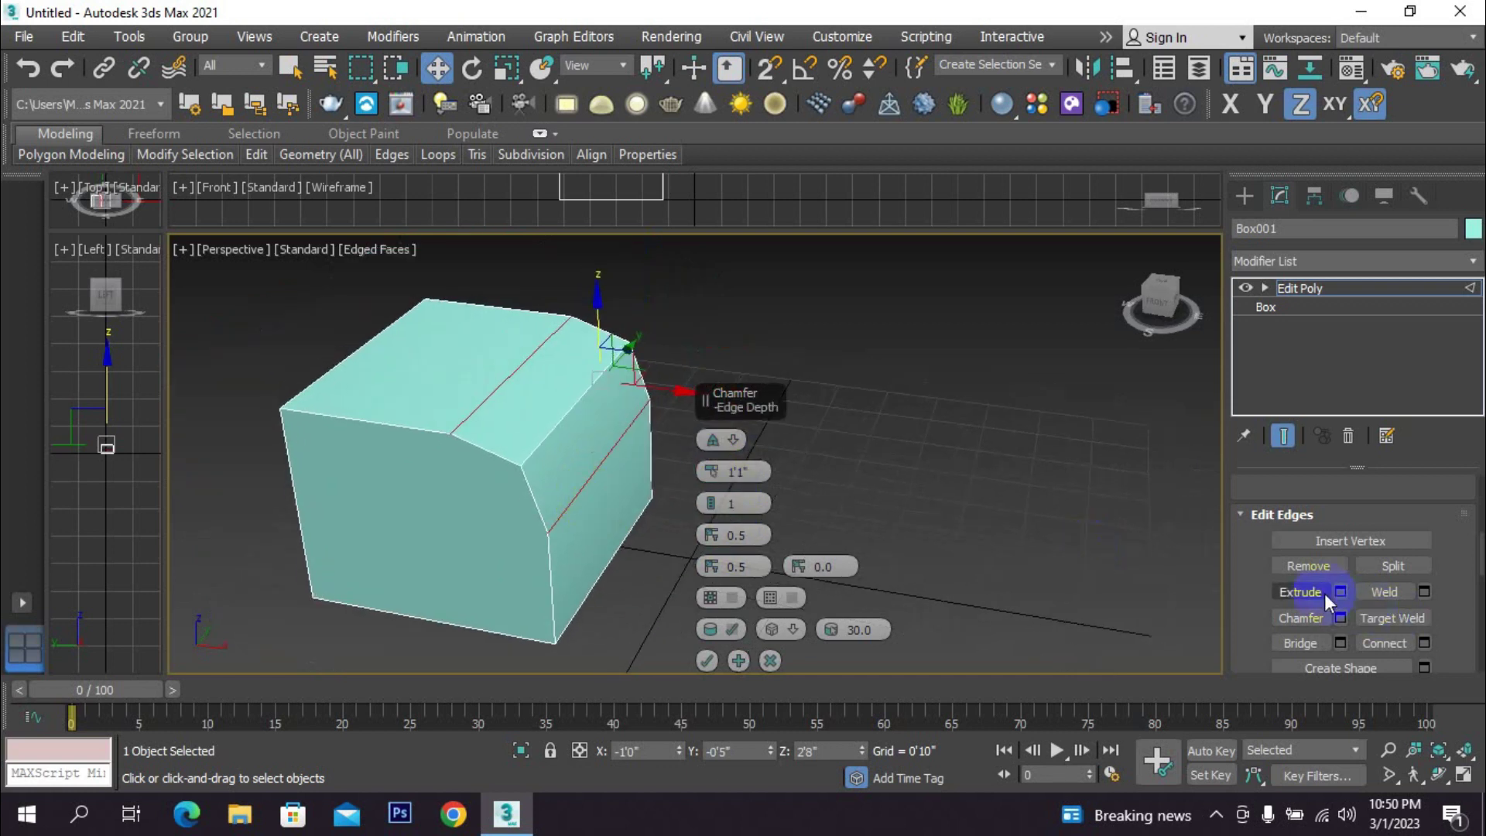
mouse_move(717, 477)
left_mouse_down()
mouse_move(713, 391)
mouse_move(720, 457)
left_mouse_up()
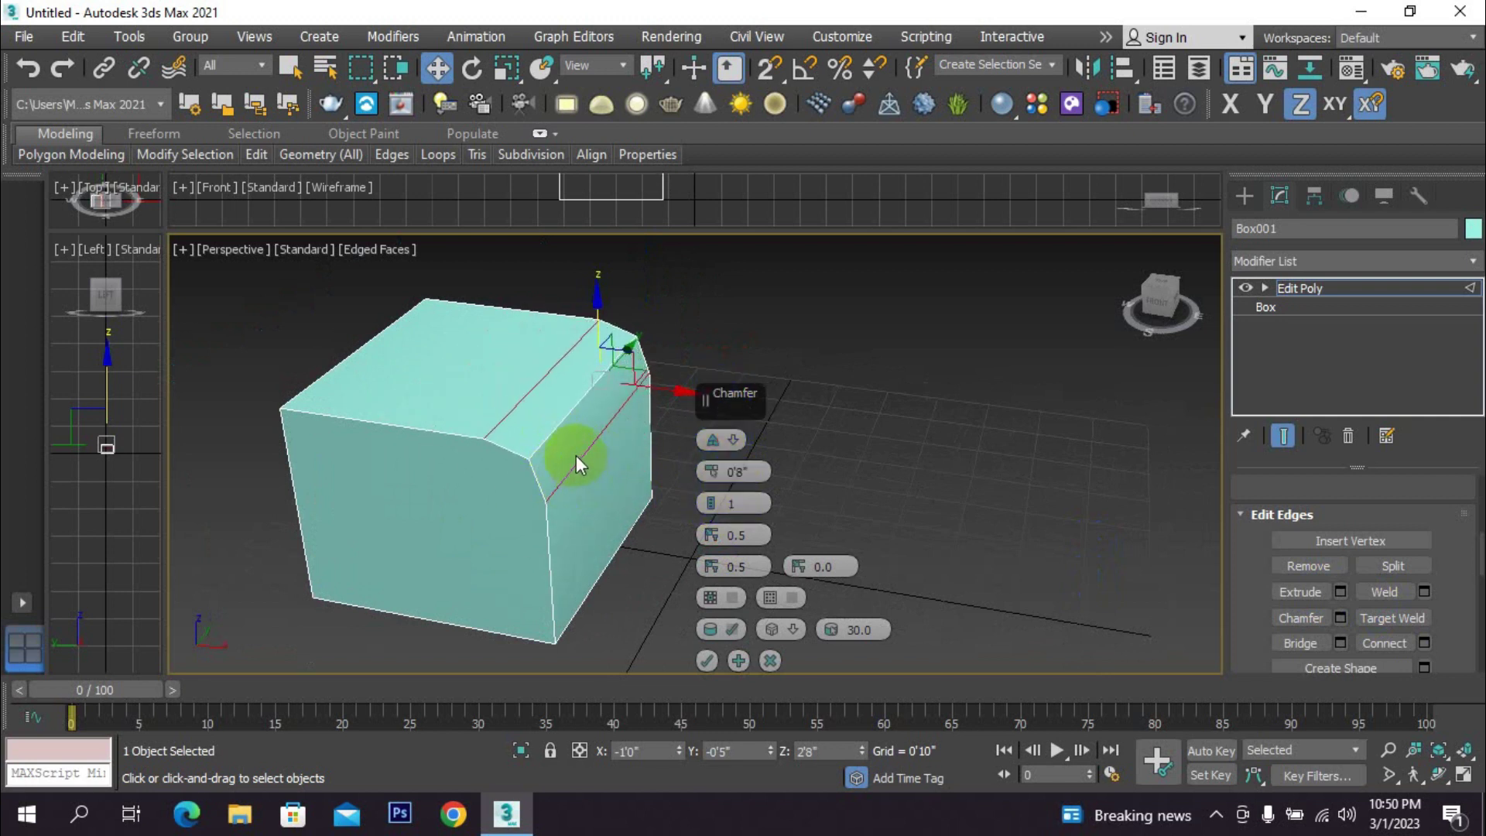
left_click_drag(712, 470, 704, 411)
middle_click_drag(591, 486, 585, 456)
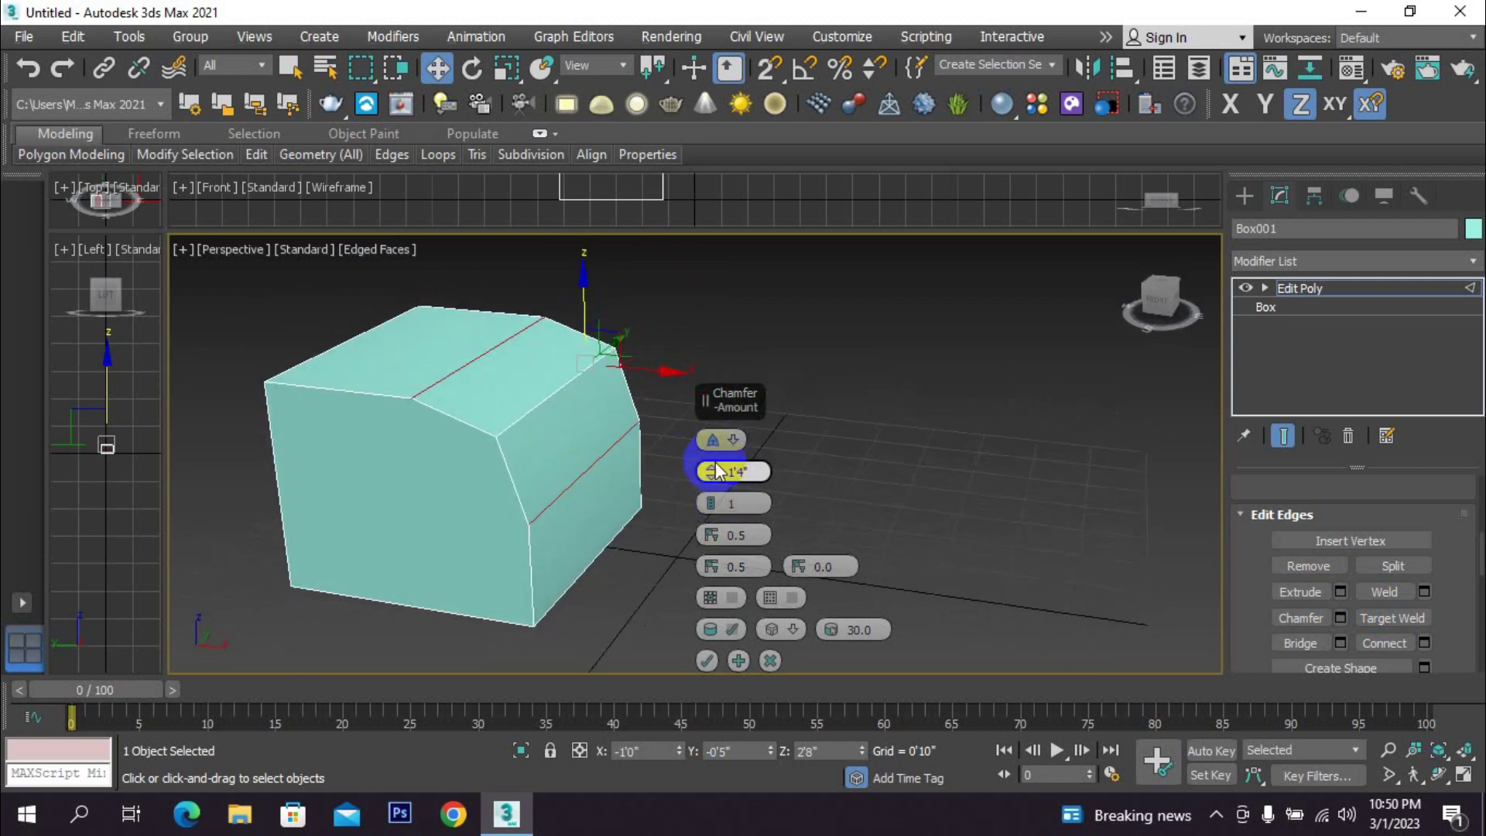
middle_click_drag(582, 405, 578, 454)
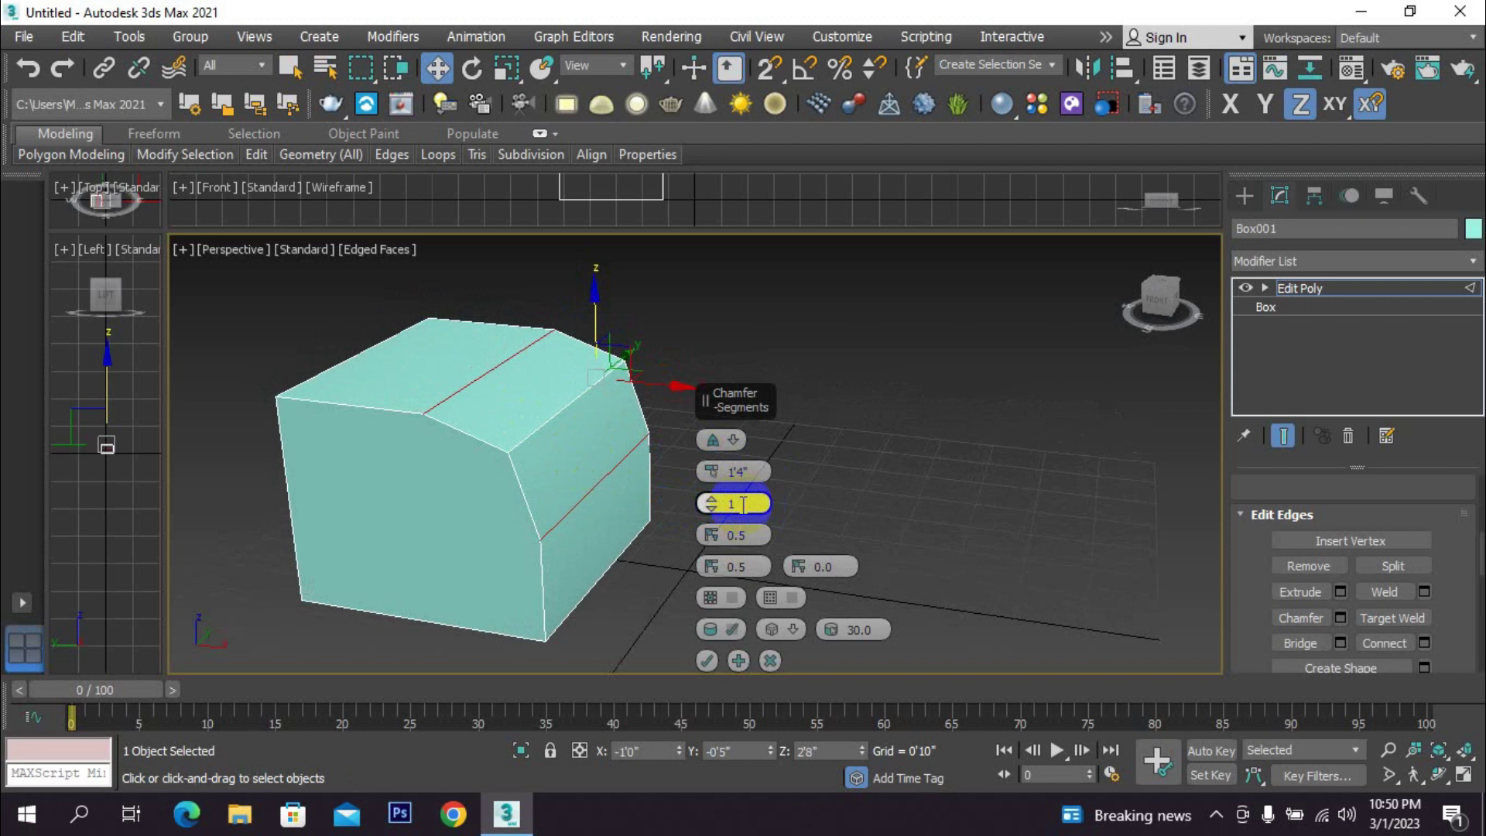
- Set the chamfer segments to 7 to round the edge, and inspect the curved result from several angles
left_click_drag(710, 503, 706, 467)
middle_click_drag(546, 454, 621, 421, "alt")
middle_click_drag(298, 377, 330, 413, "alt")
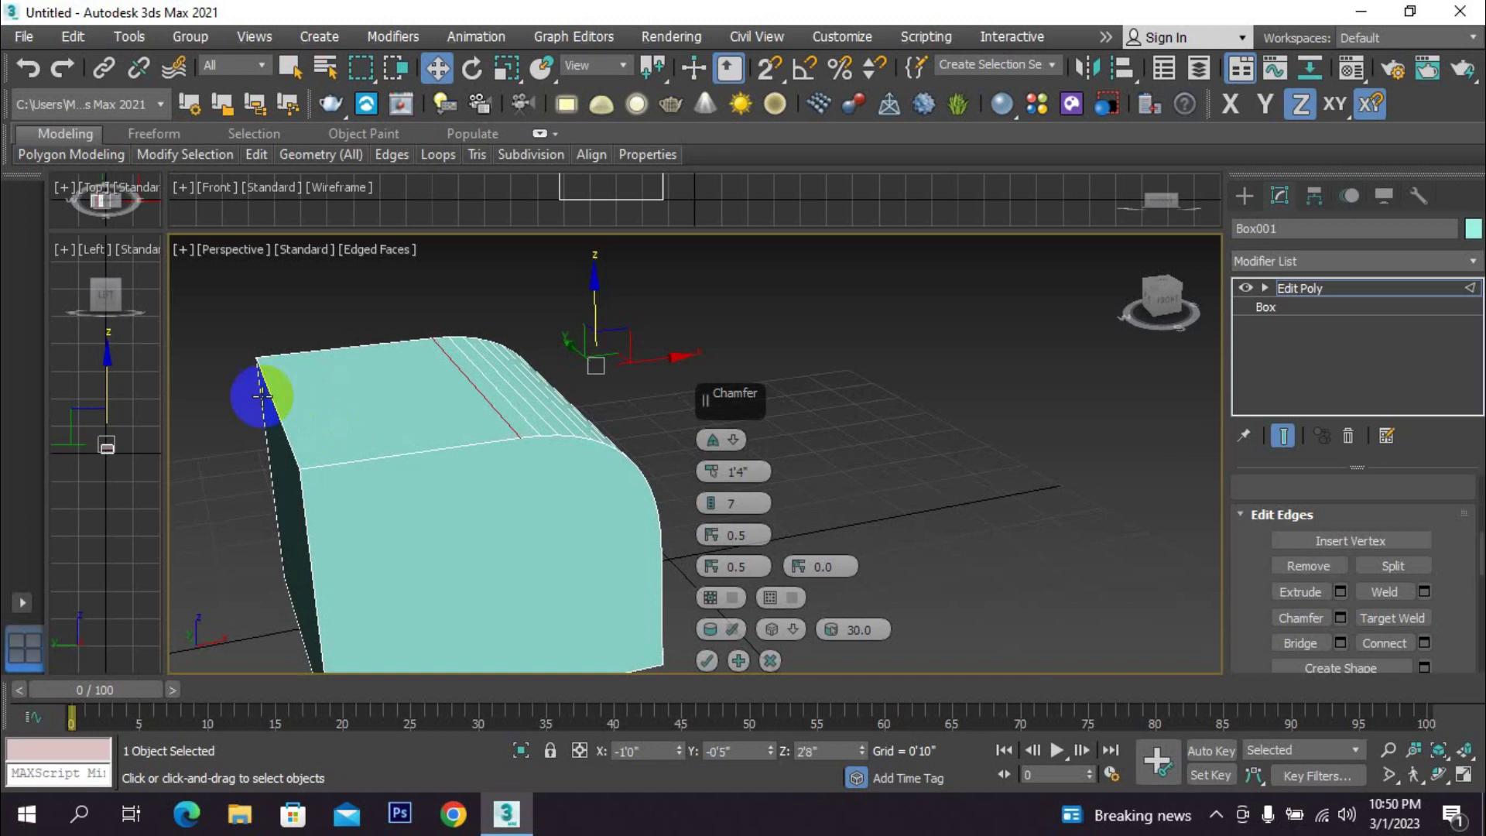
middle_click_drag(485, 470, 520, 448, "alt")
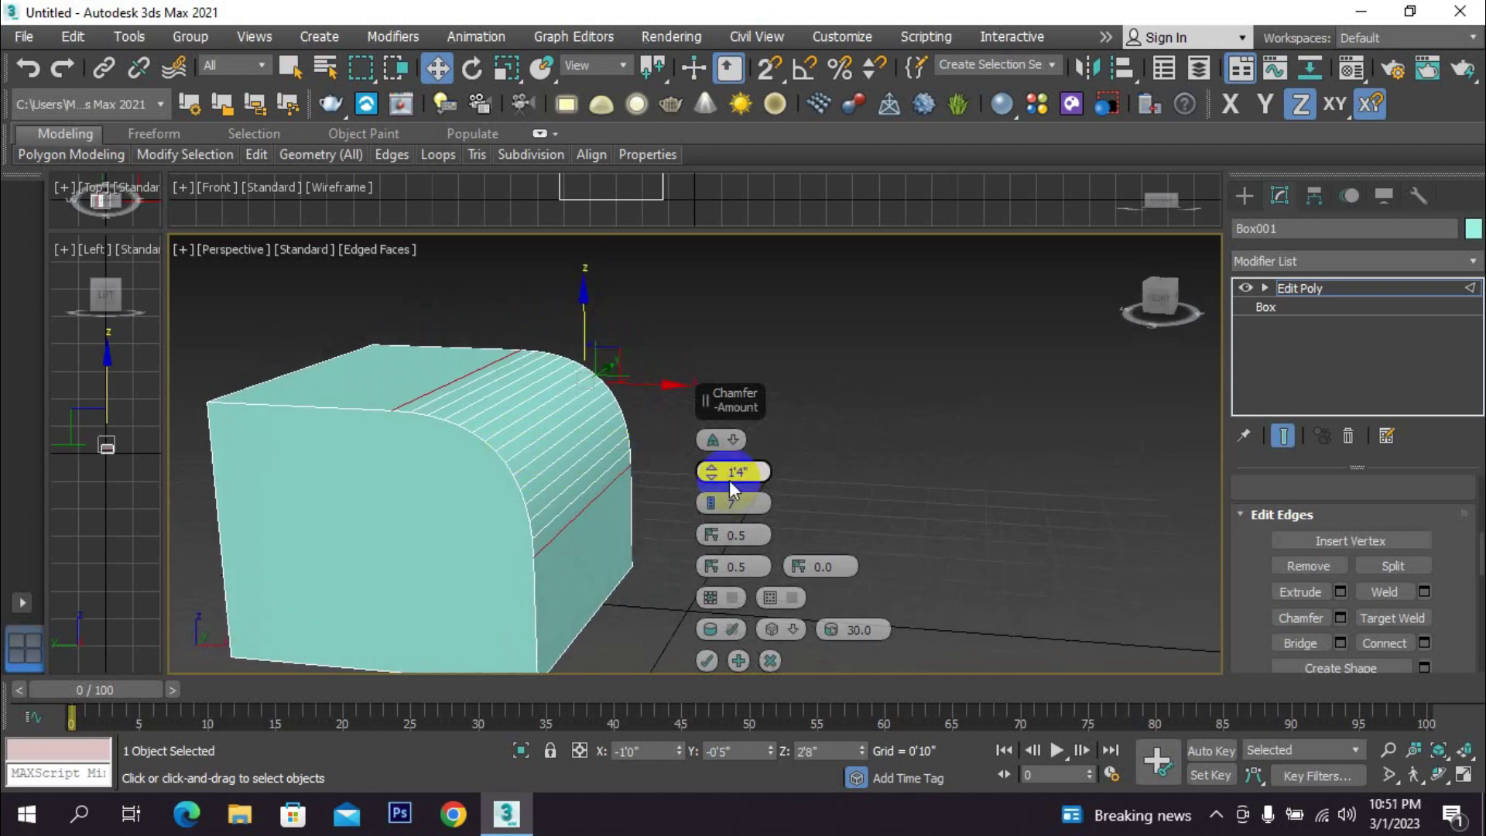
- Set the chamfer segments to 0 so the chamfered edge becomes a single flat bevel
left_click_drag(713, 490, 705, 546)
middle_click_drag(658, 514, 565, 498, "alt")
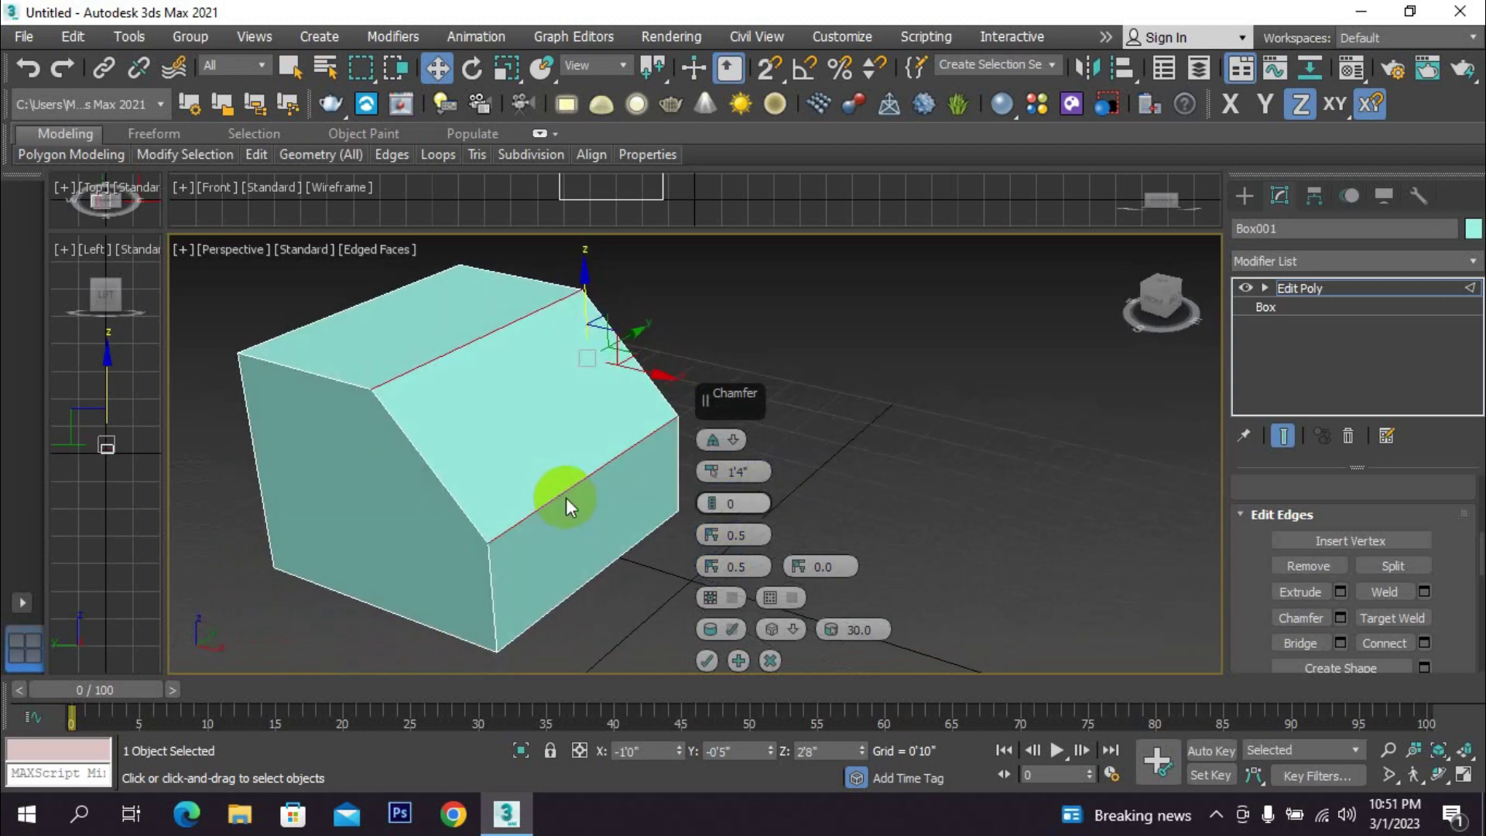
left_click_drag(709, 502, 709, 492)
middle_click_drag(602, 503, 645, 504, "alt")
right_click(710, 503)
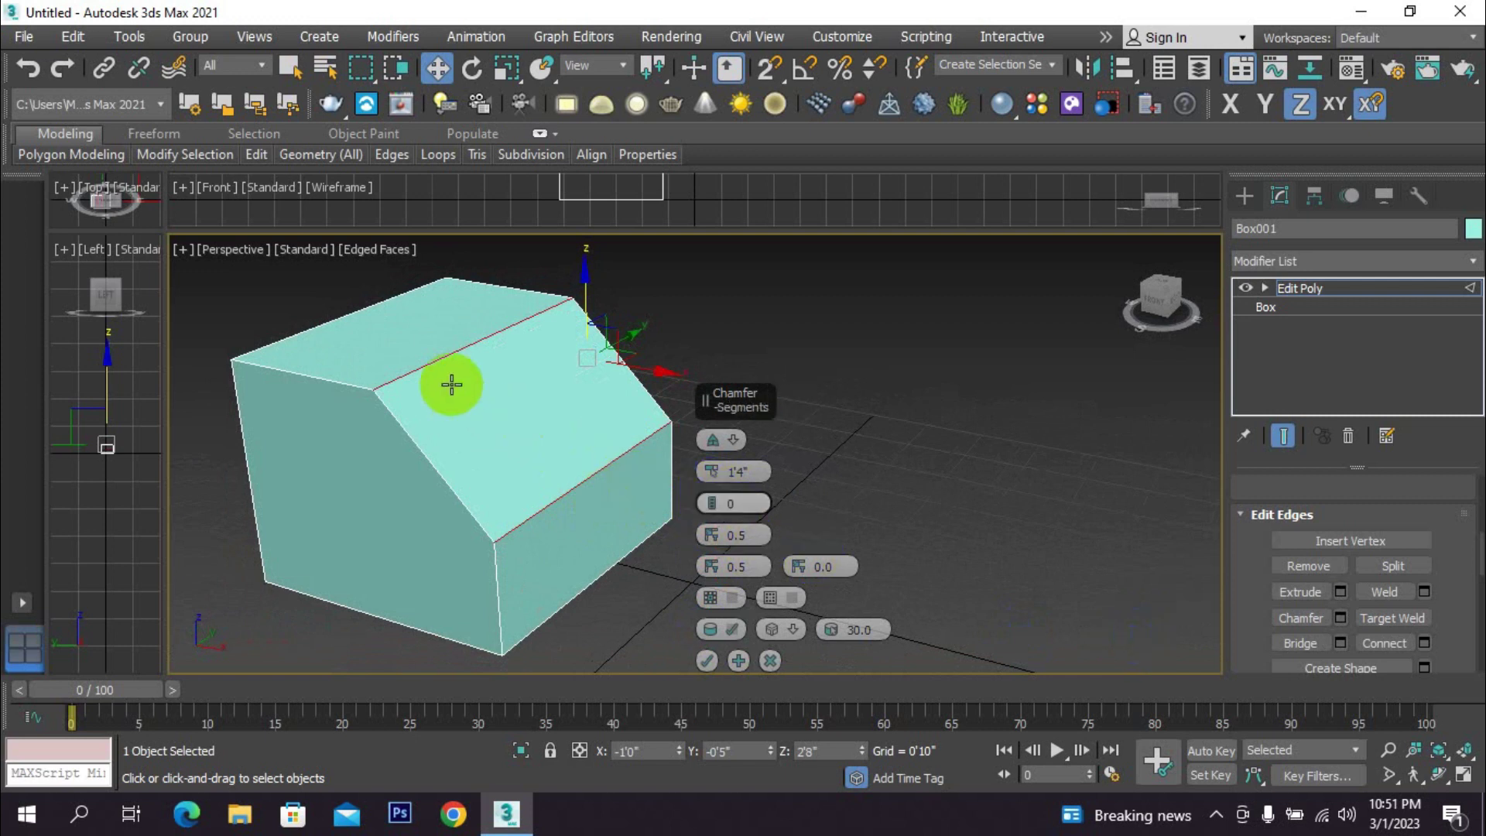
- Try 1 chamfer segment with an edge depth of -0.5, and restore the depth to 0.5 and the segments to 0
left_click(710, 501)
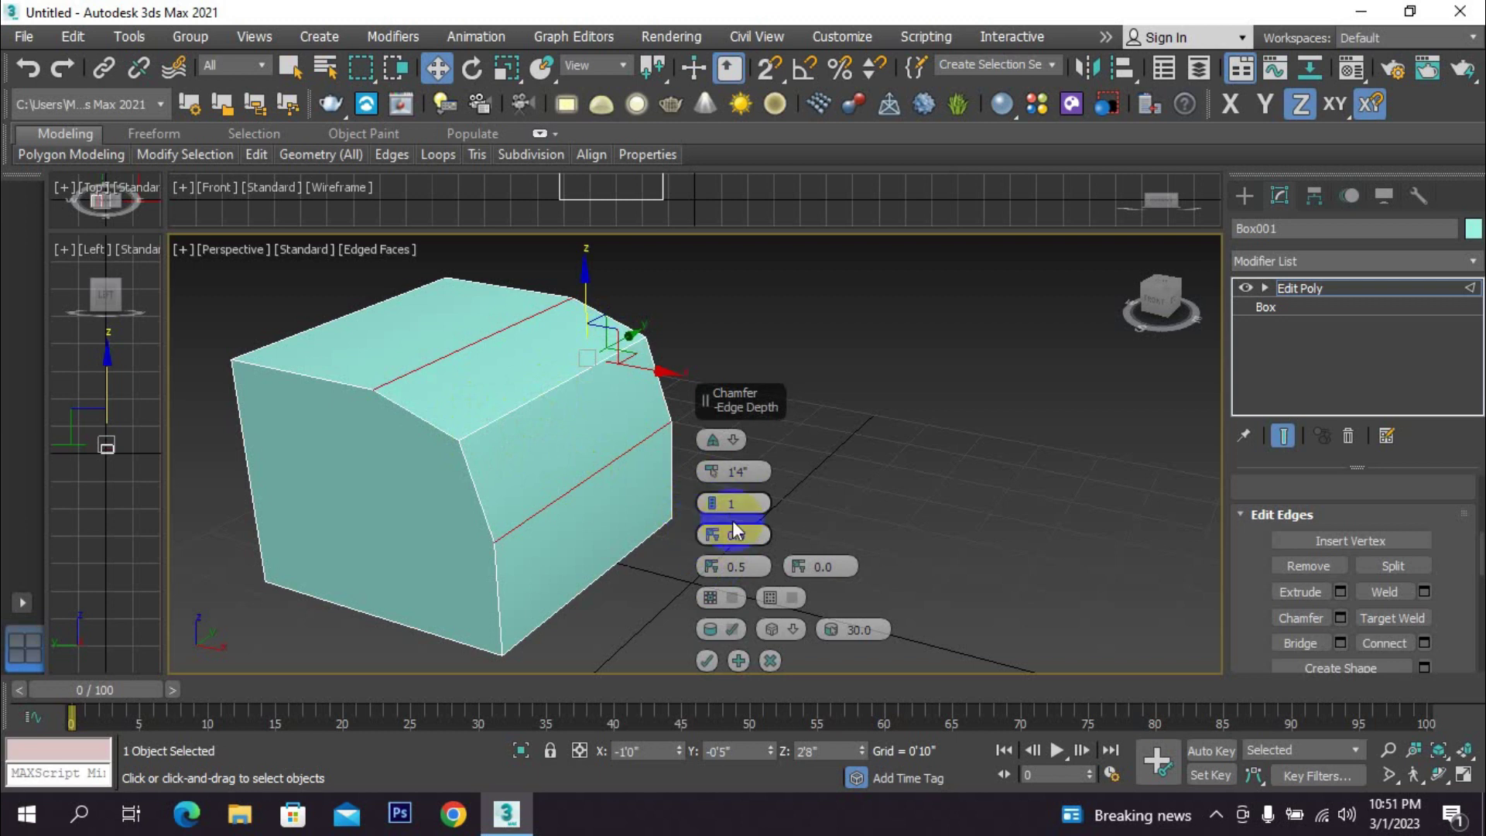
left_click_drag(712, 533, 707, 12)
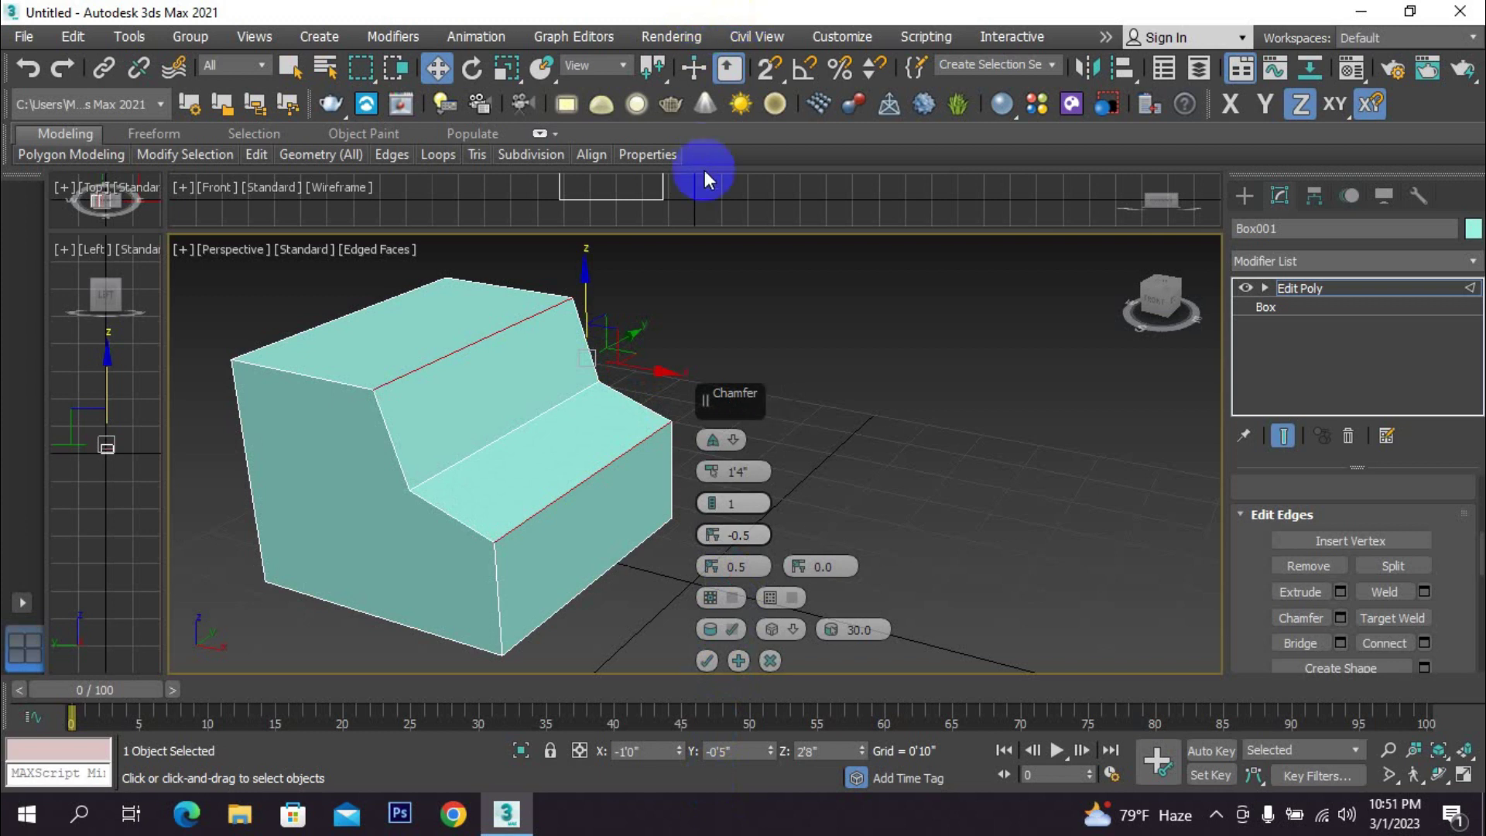
right_click(716, 536)
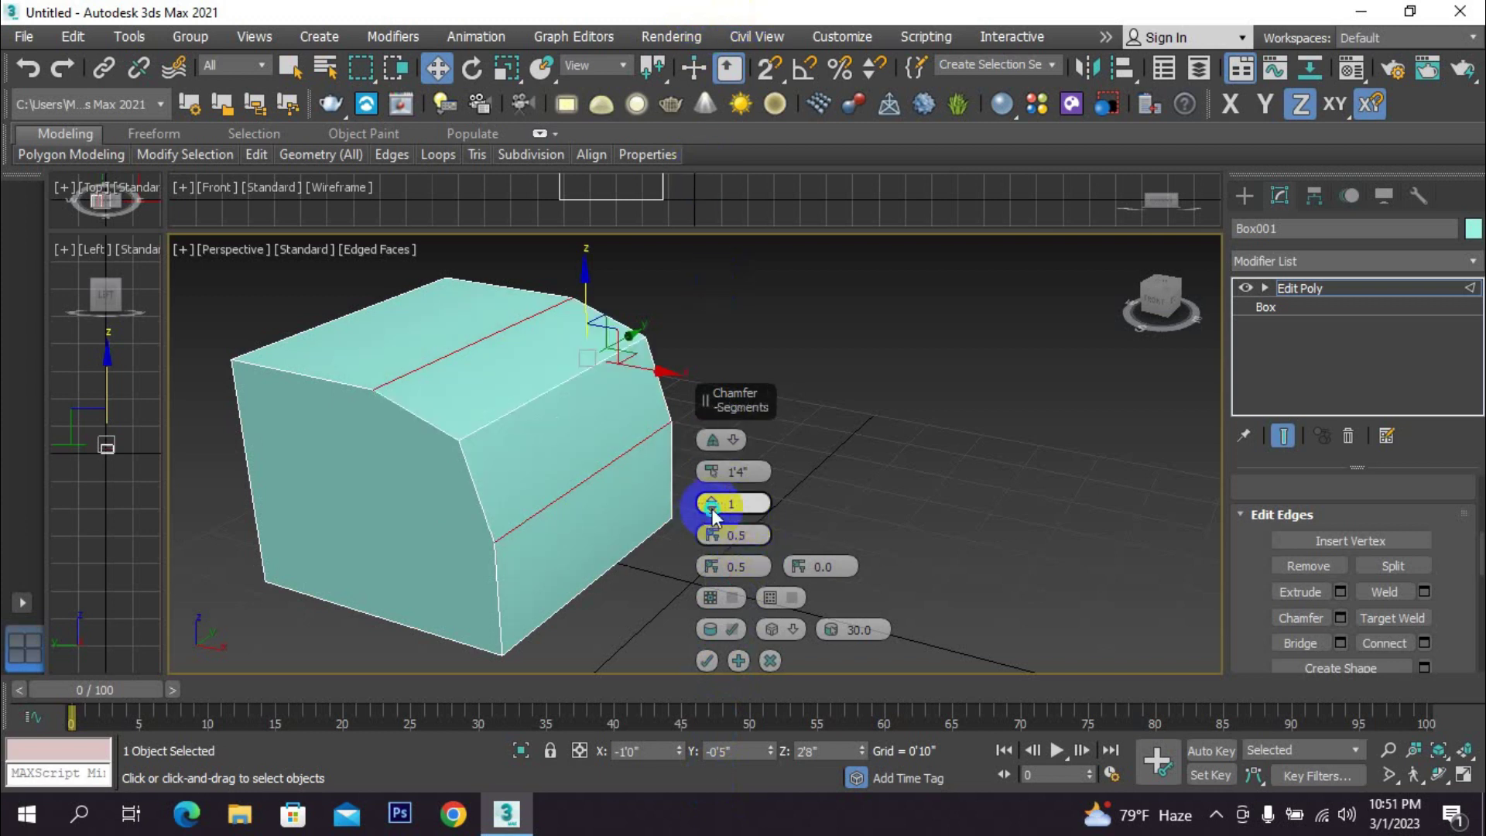
right_click(712, 509)
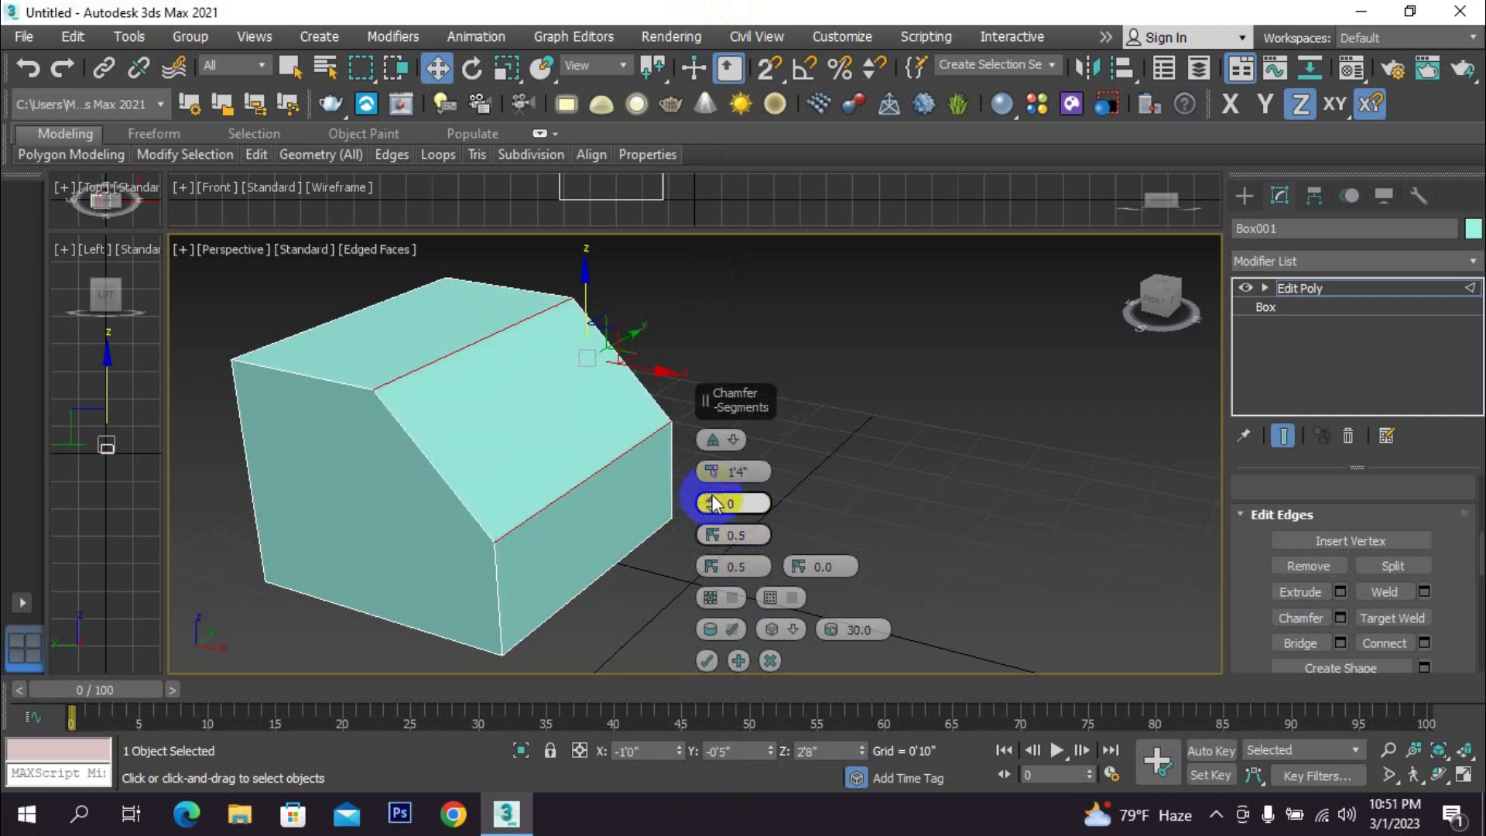
left_click(712, 501)
left_click_drag(727, 340, 706, 653)
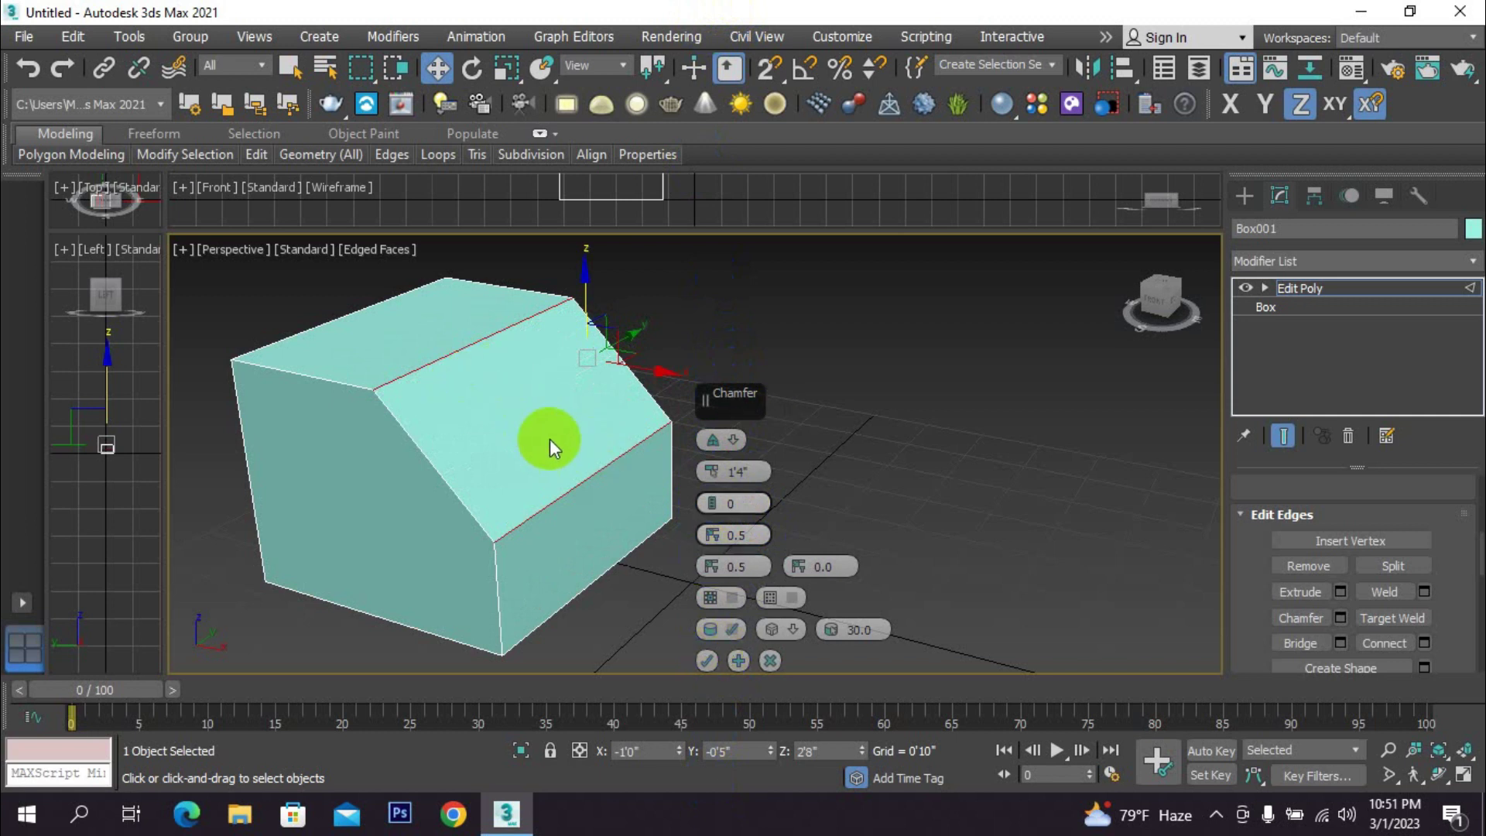
- Apply the flat 1'4" chamfer and clear the edge selection
left_click(706, 660)
left_click(725, 508)
middle_click_drag(726, 508, 807, 511, "alt")
middle_click_drag(671, 489, 749, 509)
middle_click_drag(514, 387, 745, 370, "alt")
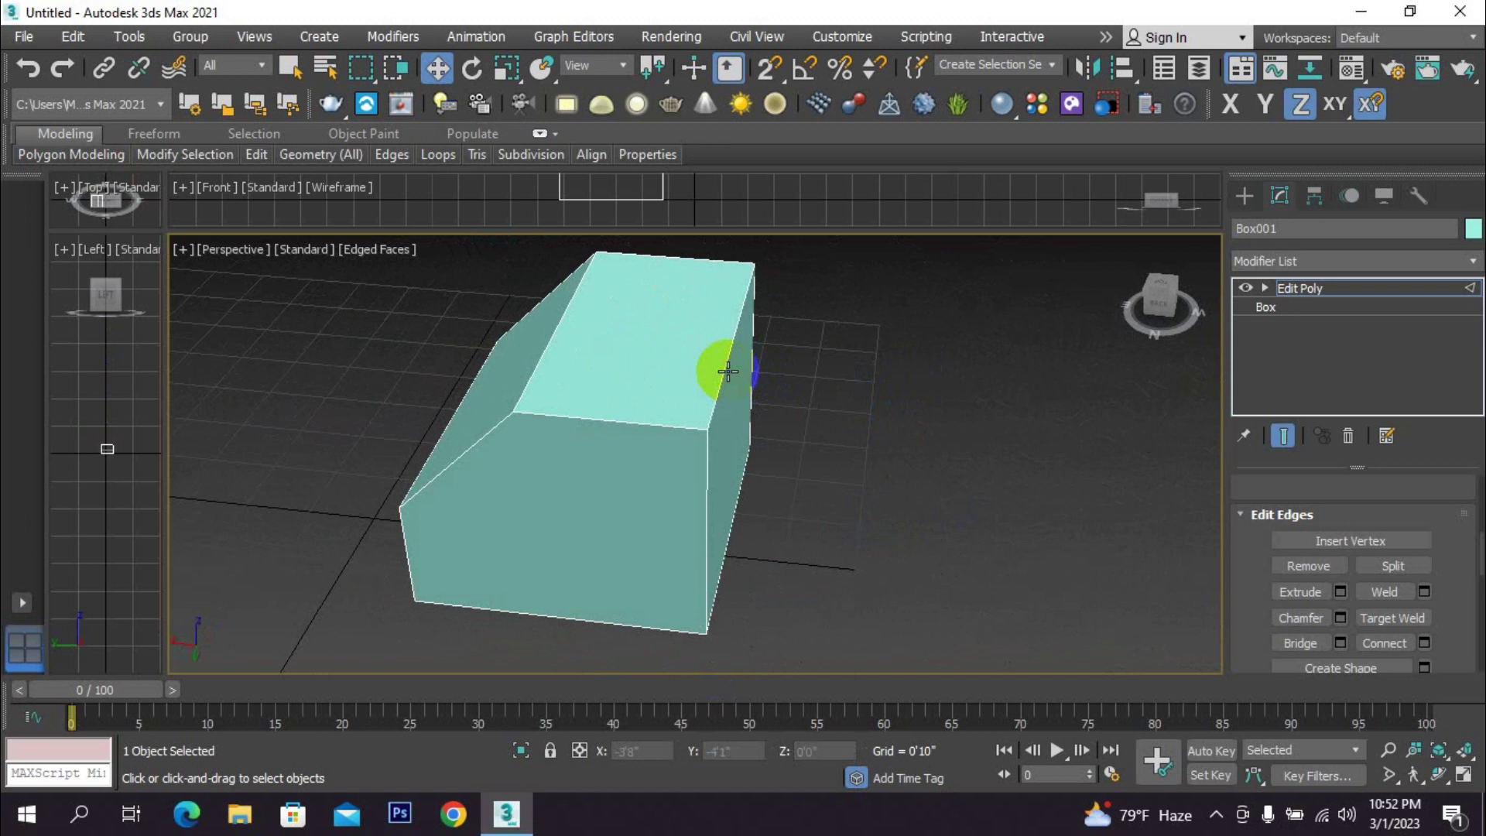
- Select the box's opposite long top edge and chamfer it freehand into a slope, leaving a narrow flat strip on top
left_click(727, 371)
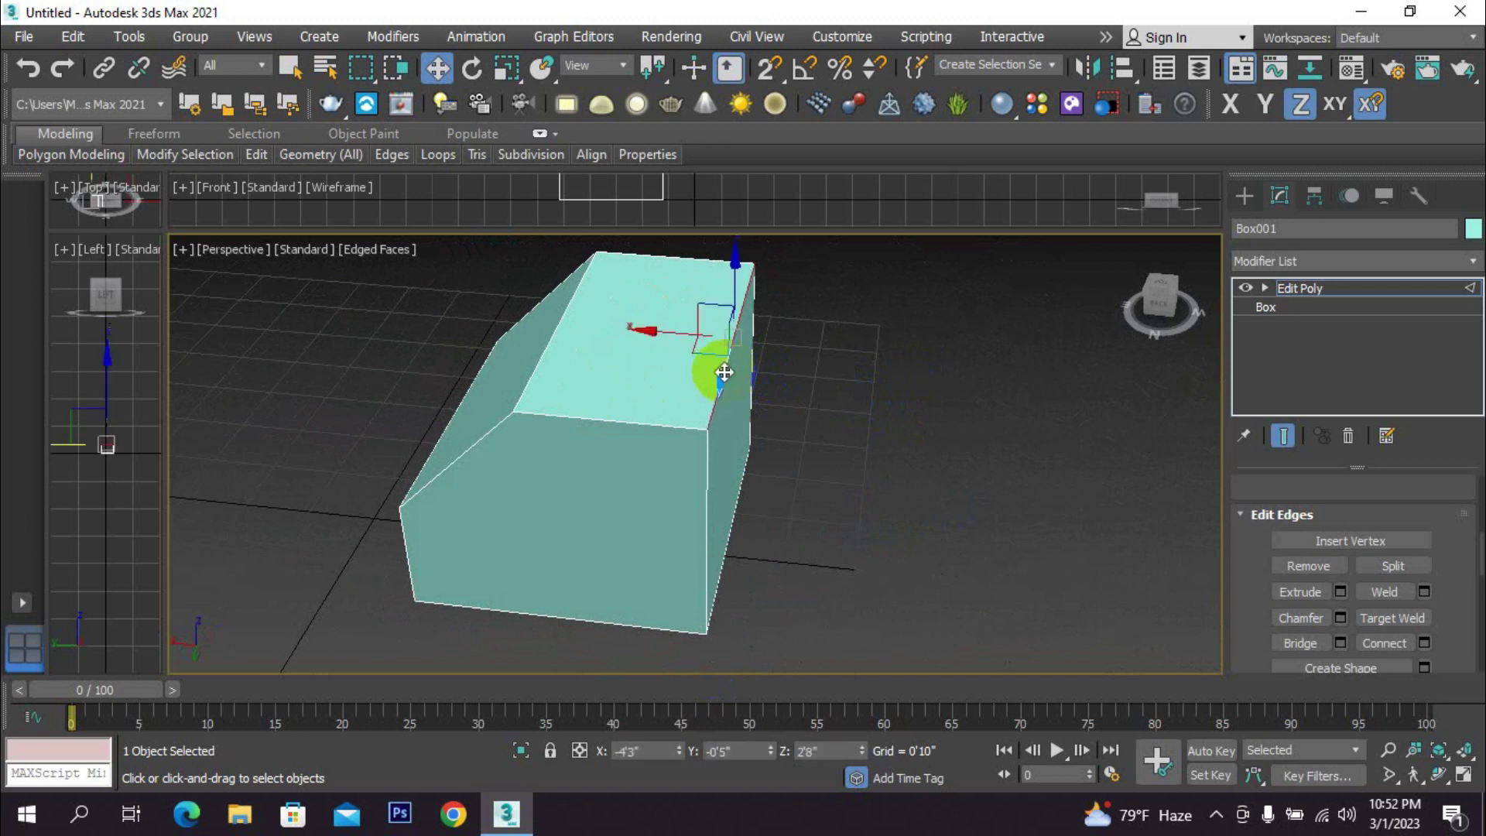
left_click(1307, 619)
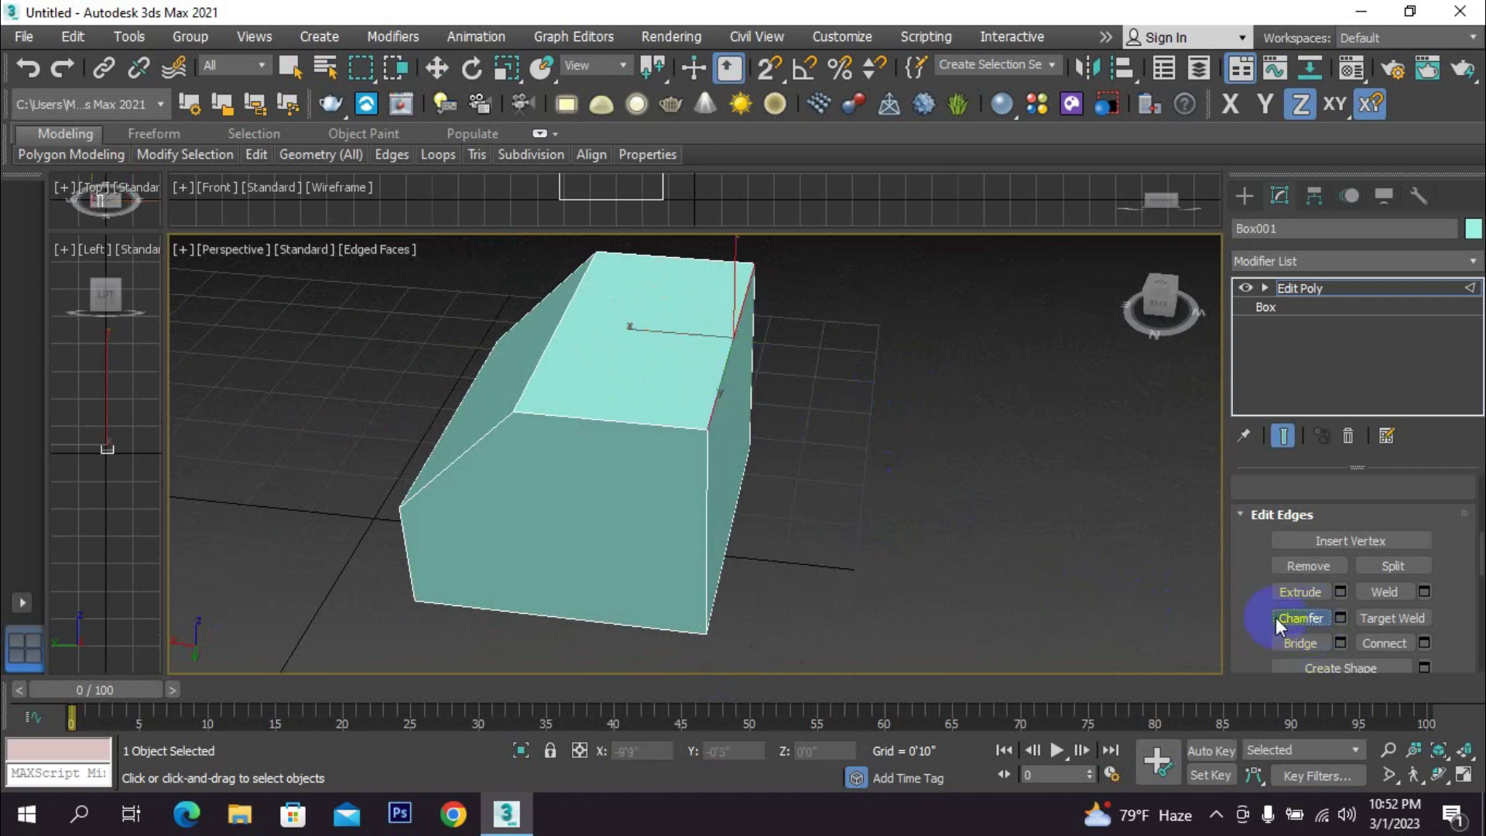
left_click_drag(716, 395, 624, 385)
left_click(1308, 618)
mouse_move(914, 563)
middle_mouse_down("alt")
mouse_move(1033, 500)
mouse_move(1004, 559)
mouse_move(855, 561)
mouse_move(889, 530)
mouse_move(879, 550)
mouse_move(902, 537)
mouse_move(869, 554)
mouse_move(888, 559)
middle_mouse_up("alt")
scroll(927, 541, "up", 5)
scroll(926, 541, "down", 5)
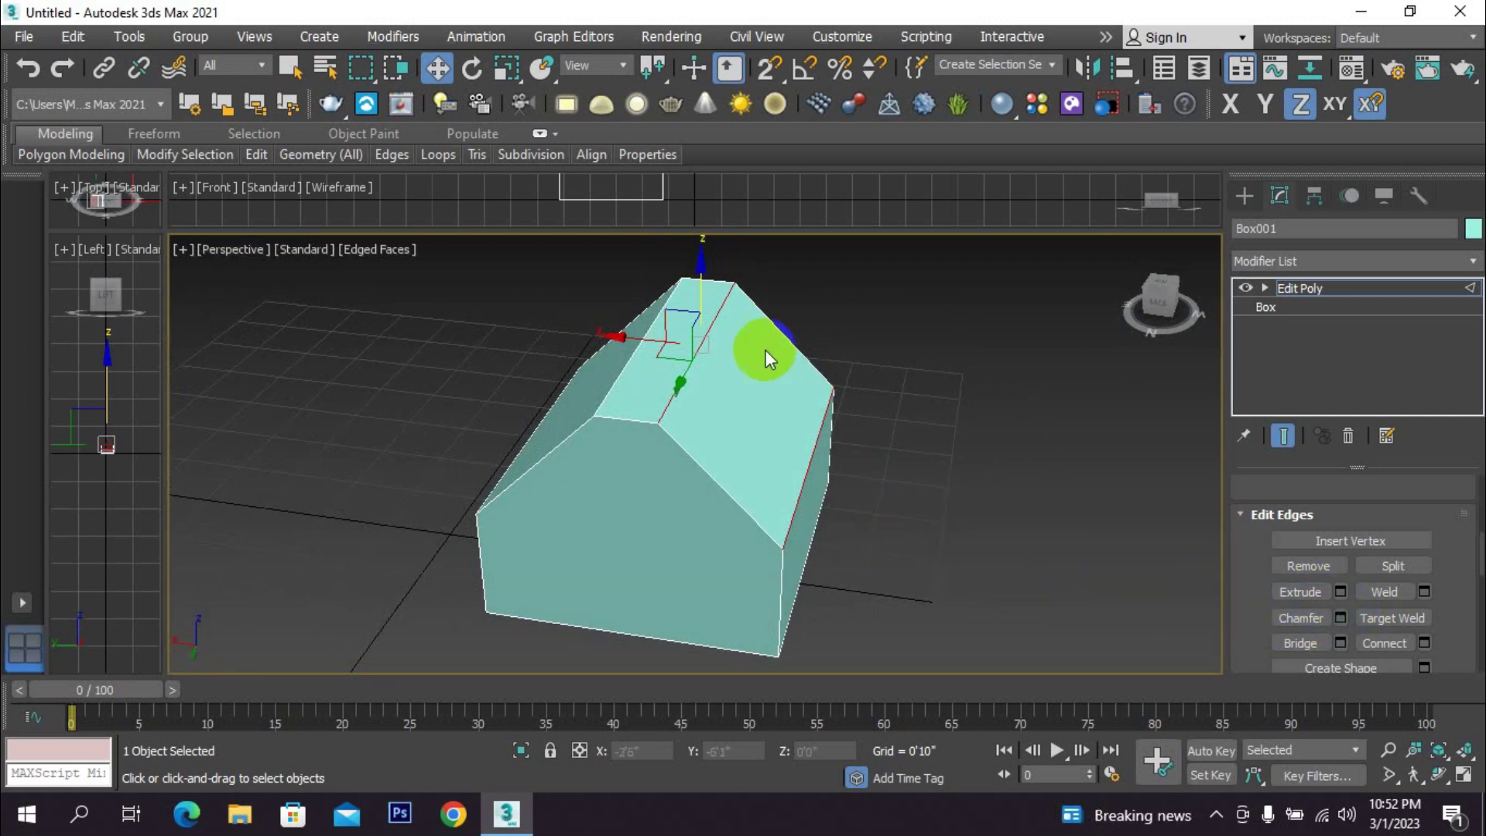
- Select only the long edge where the narrow top strip meets the newly chamfered slope
left_click(814, 475)
scroll(696, 360, "up", 3)
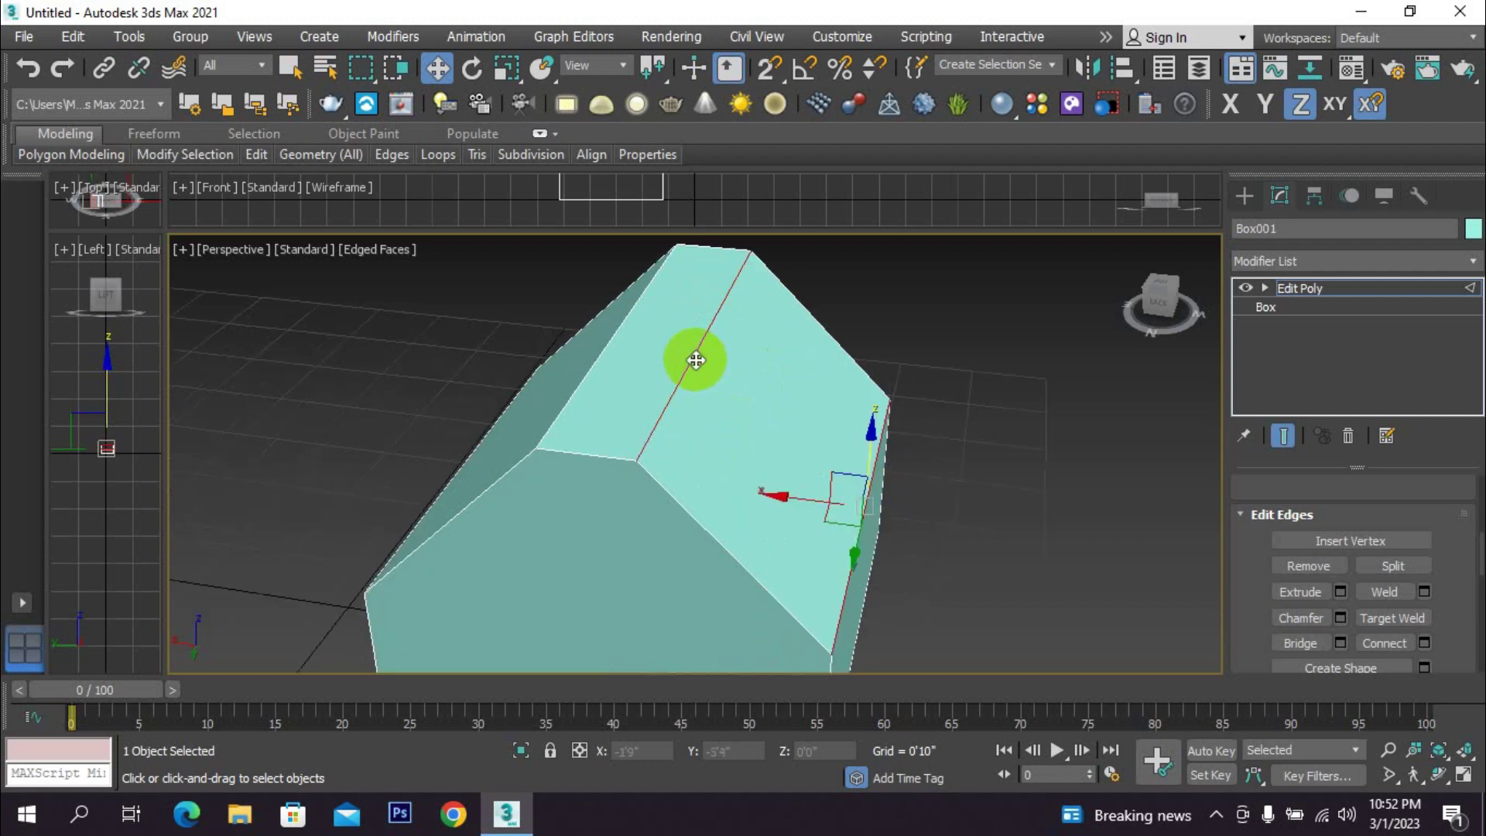
left_click(696, 360)
middle_click_drag(730, 379, 712, 408, "alt")
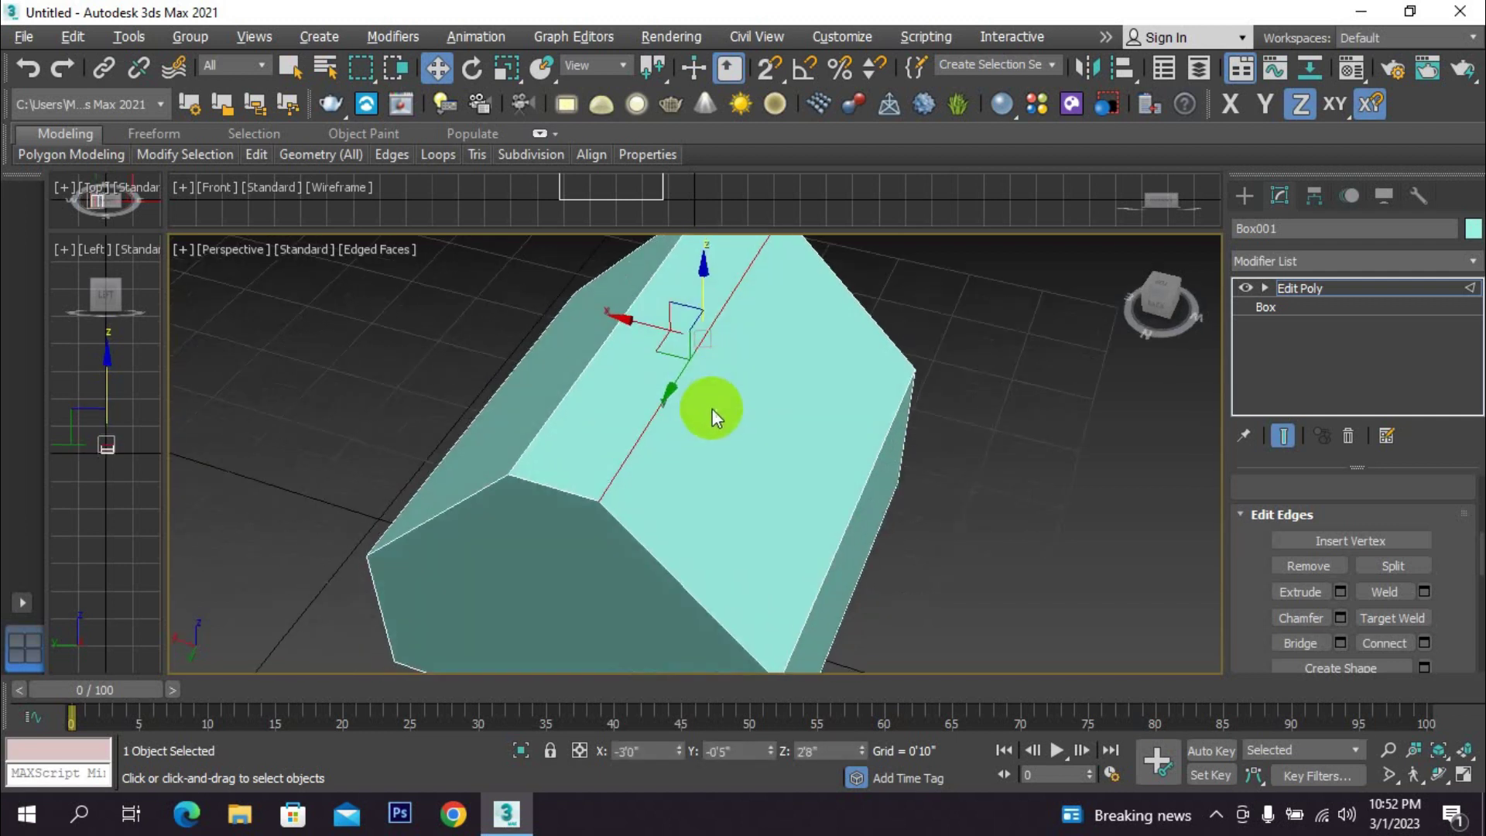
- Try extruding the selected ridge edge freehand upward into a tall fin
left_click(1305, 592)
scroll(751, 492, "down", 2)
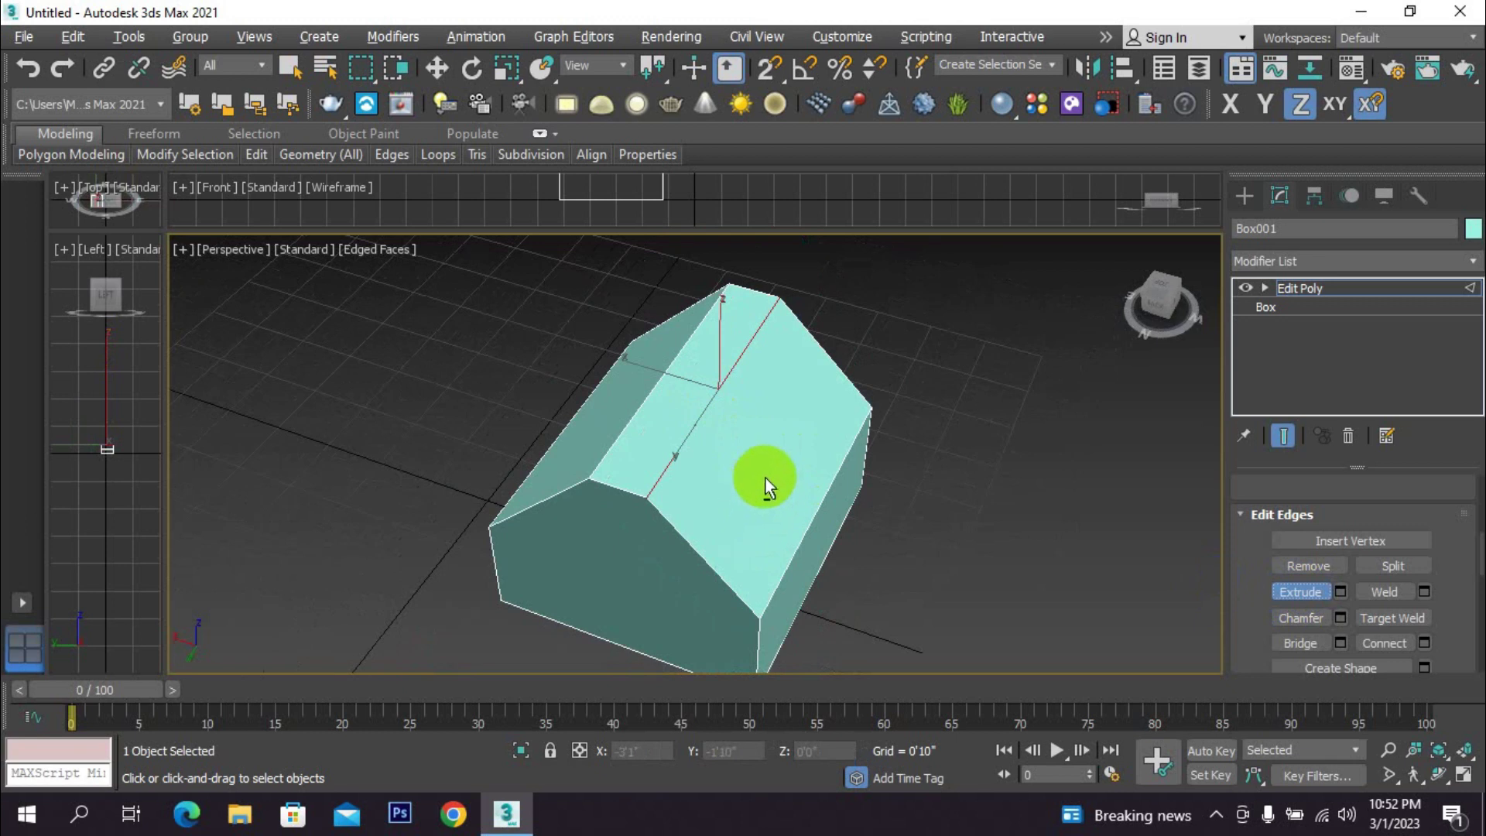
middle_click_drag(766, 486, 756, 457, "alt")
left_click(1300, 591)
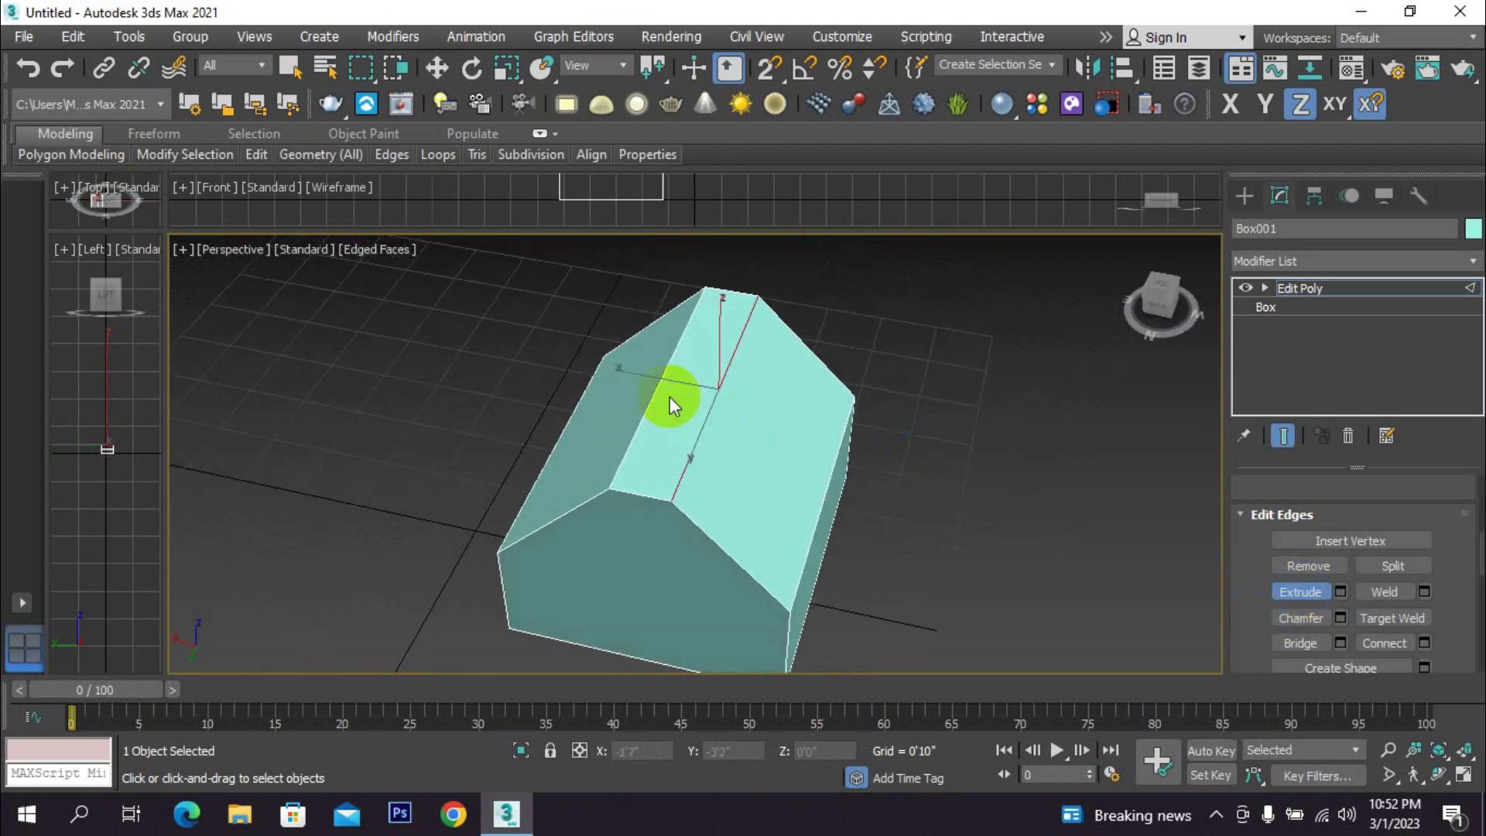
left_click_drag(689, 438, 728, 276)
mouse_move(788, 495)
middle_mouse_down("alt")
mouse_move(844, 386)
mouse_move(795, 386)
mouse_move(786, 471)
middle_mouse_up("alt")
scroll(785, 476, "down", 3)
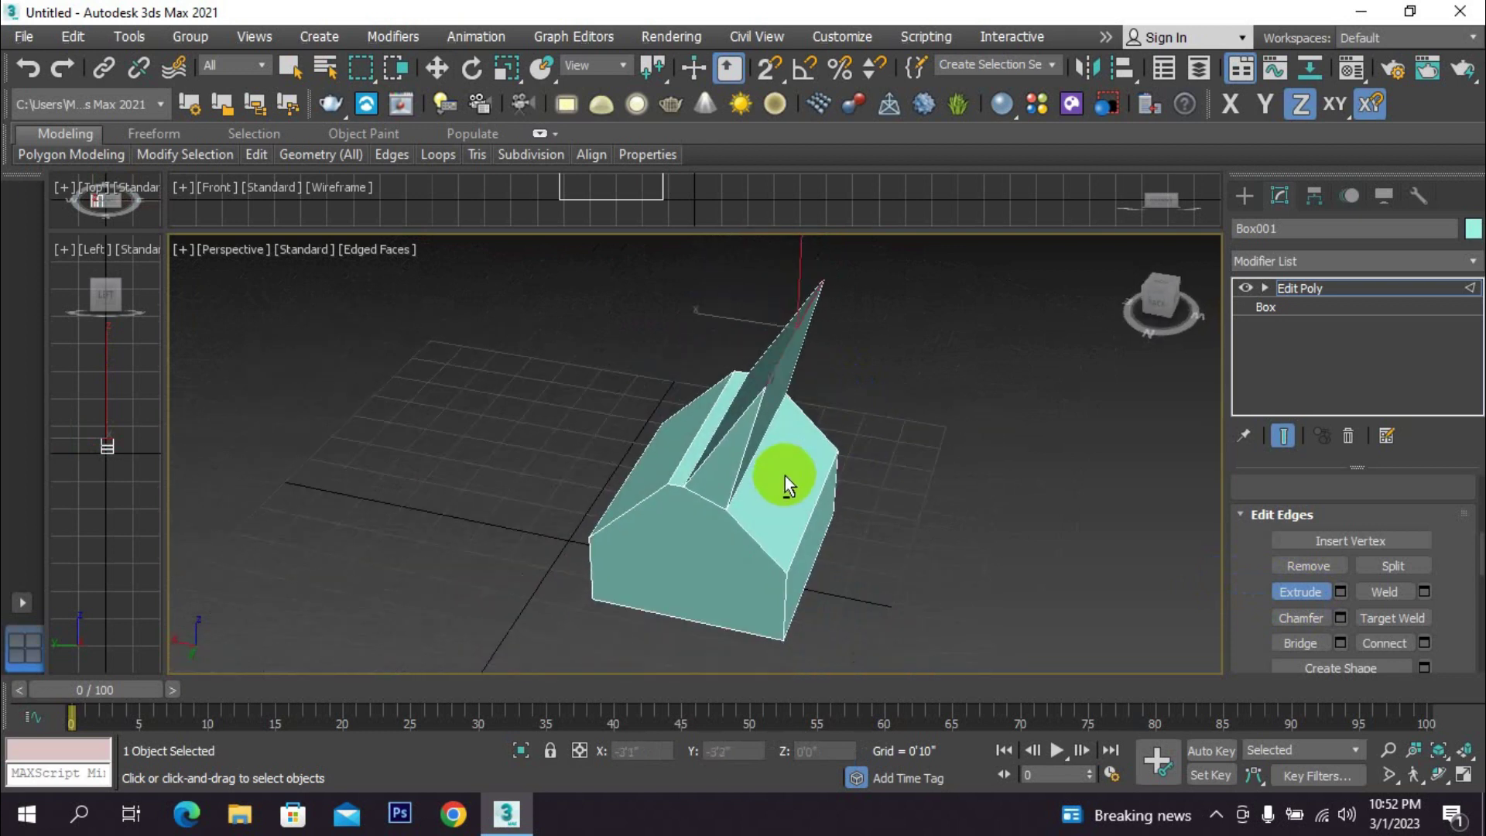
- Try a freehand extrusion on the other ridge edge, and undo both edge extrusions
left_click(687, 455)
middle_click_drag(688, 455, 735, 480, "alt")
left_click_drag(707, 421, 636, 292)
middle_click_drag(637, 292, 799, 485, "alt")
middle_click_drag(790, 392, 779, 514, "alt")
key("ctrl+z")
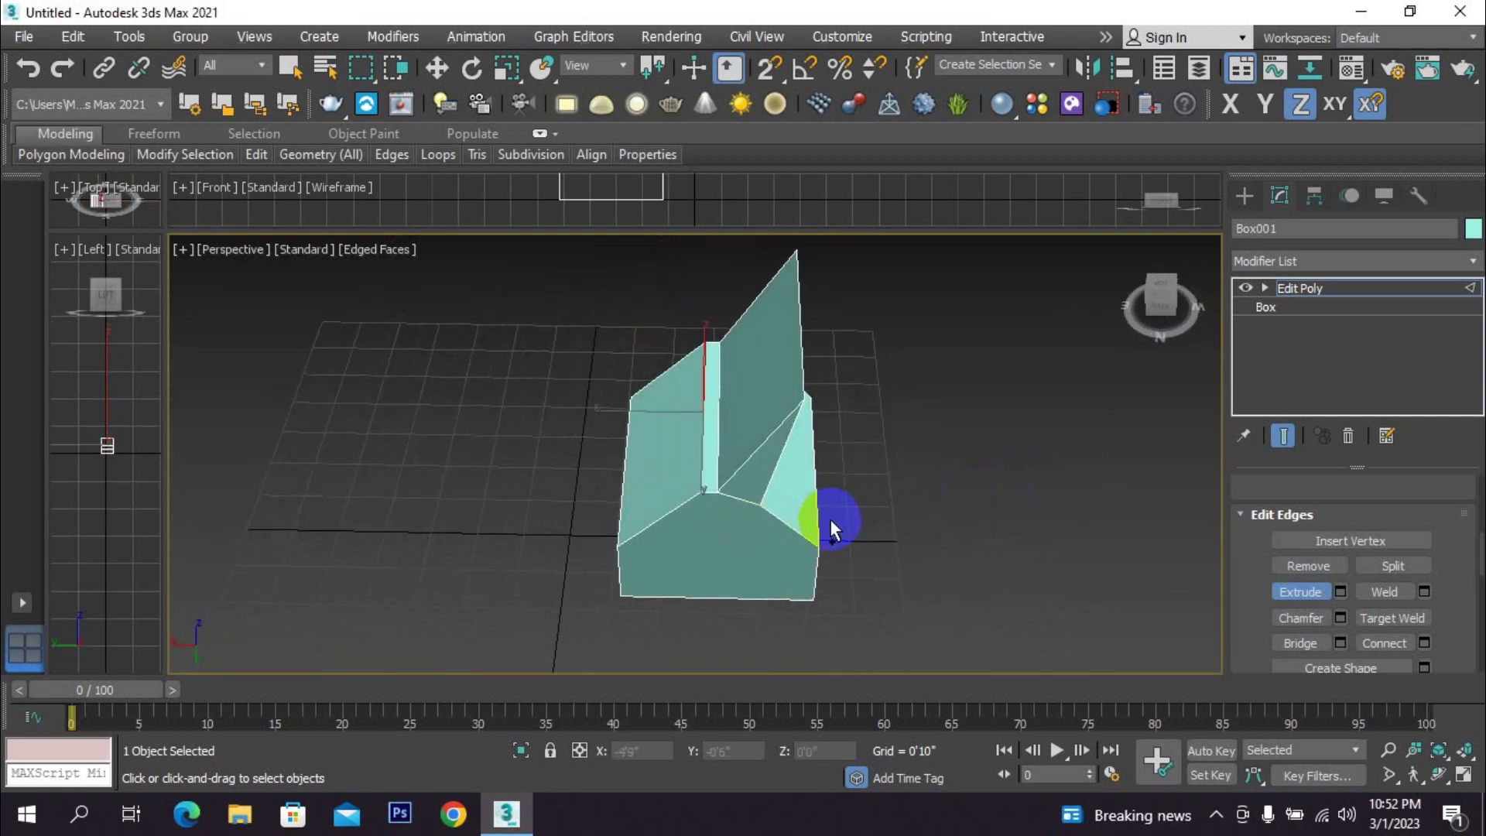
key("ctrl+z")
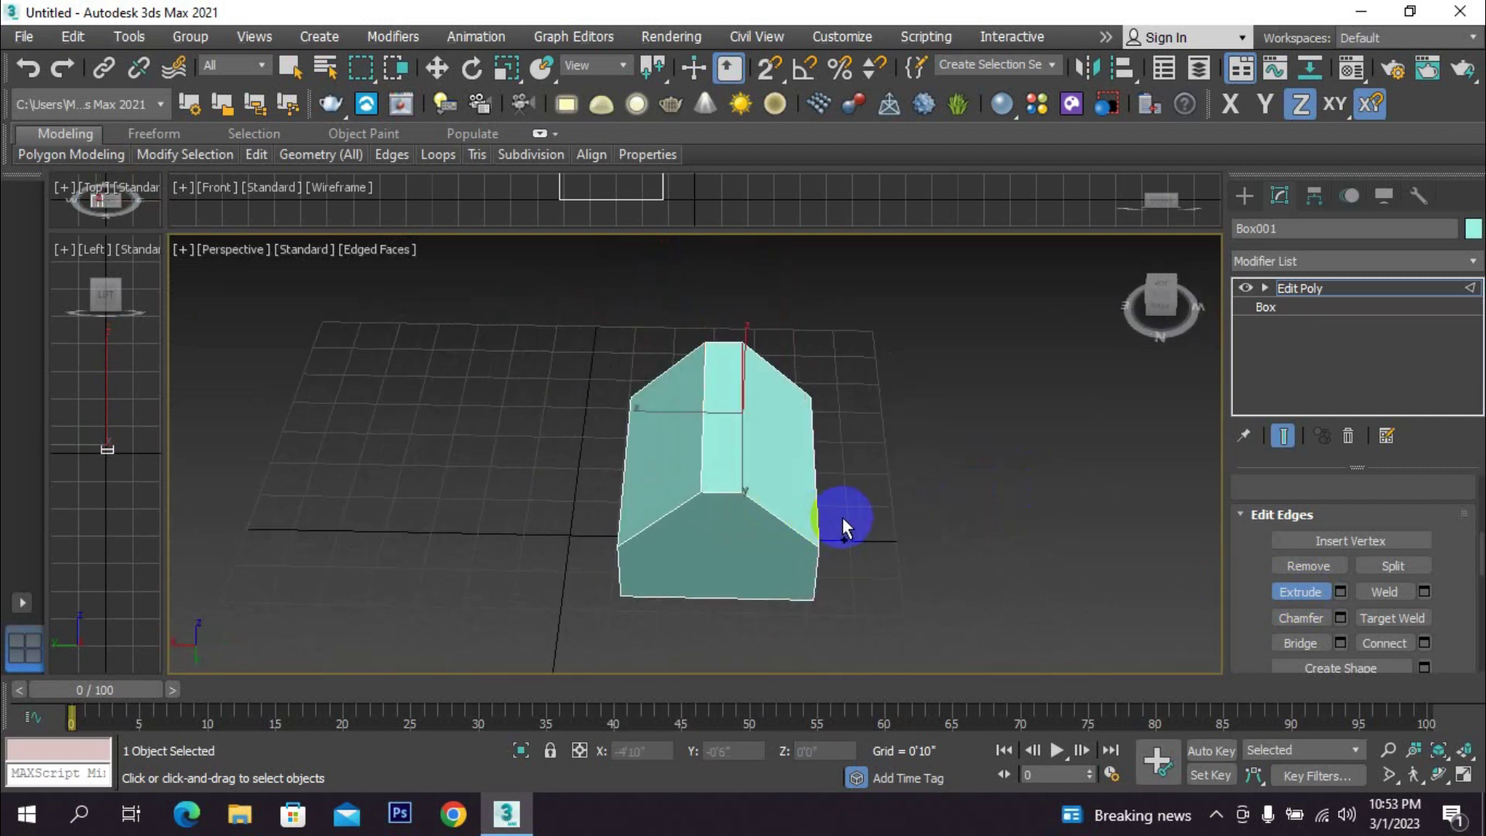
- Open the Extrude Edges settings for the selected ridge edge and set the extrusion height to 2'1"
left_click(1302, 593)
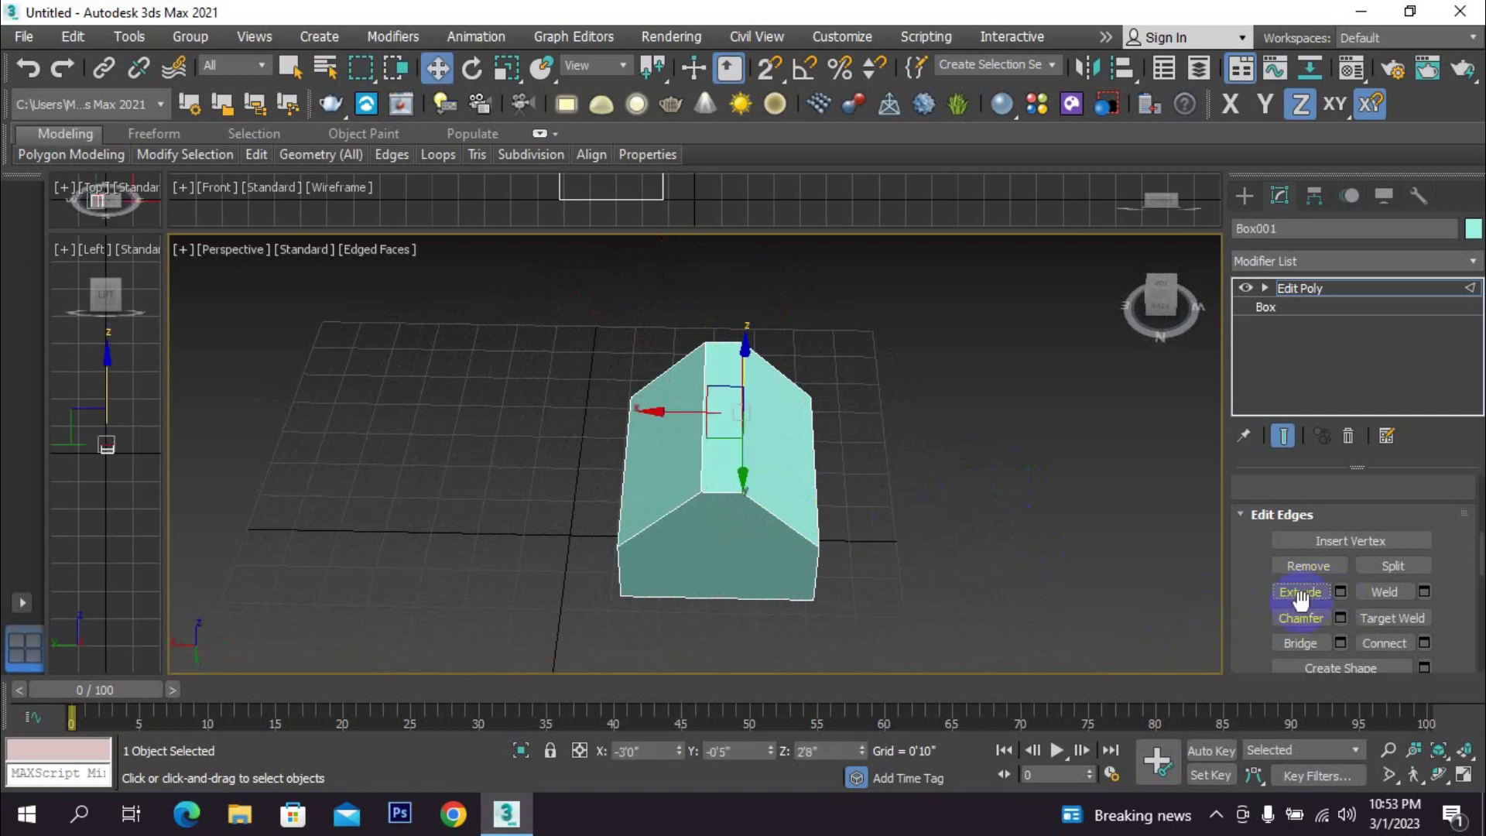
left_click(1342, 591)
middle_click_drag(1012, 520, 733, 521, "alt")
scroll(591, 475, "up", 5)
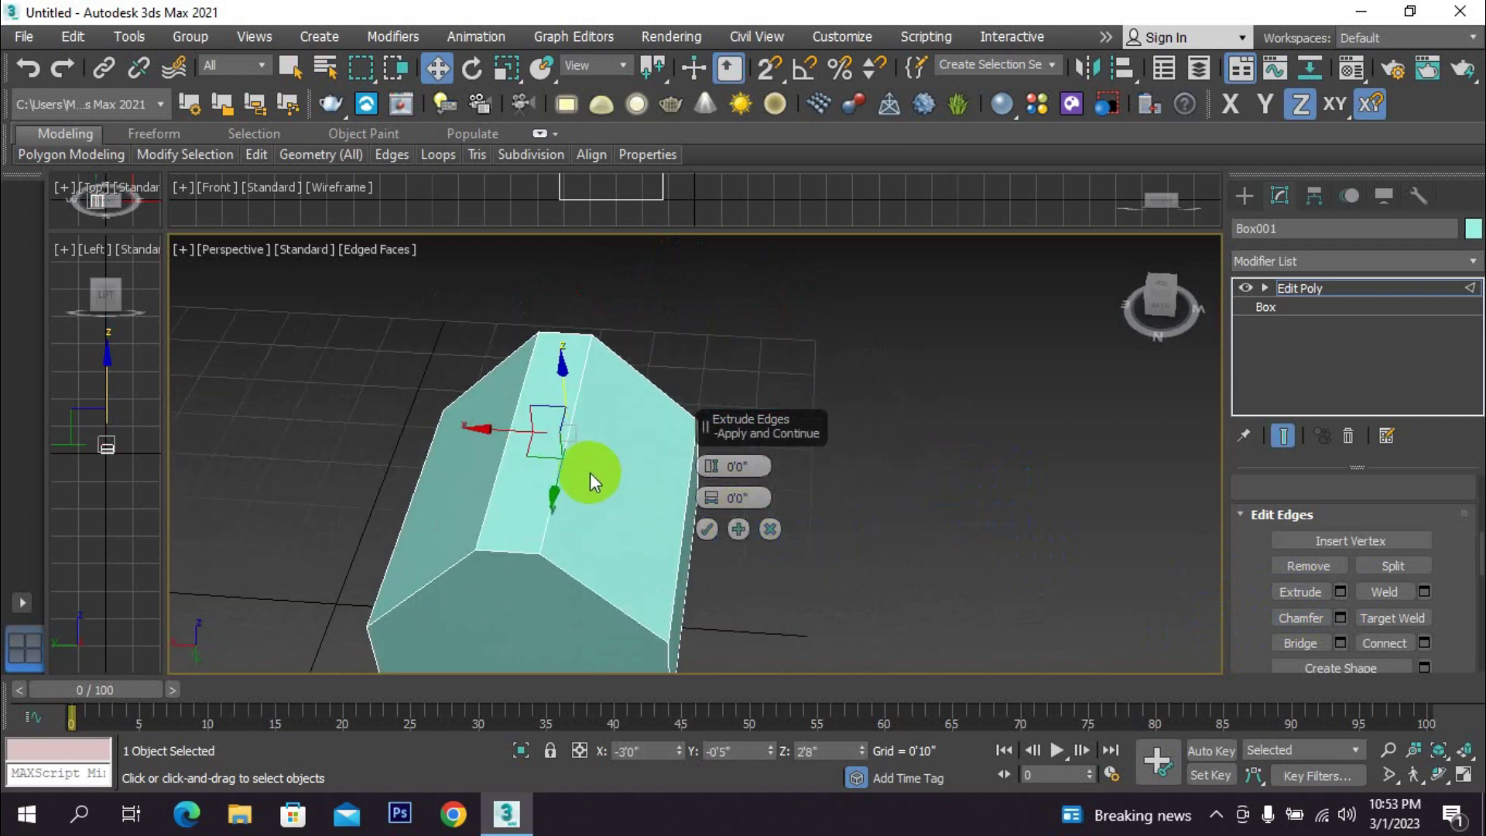
middle_click_drag(540, 488, 586, 374, "alt")
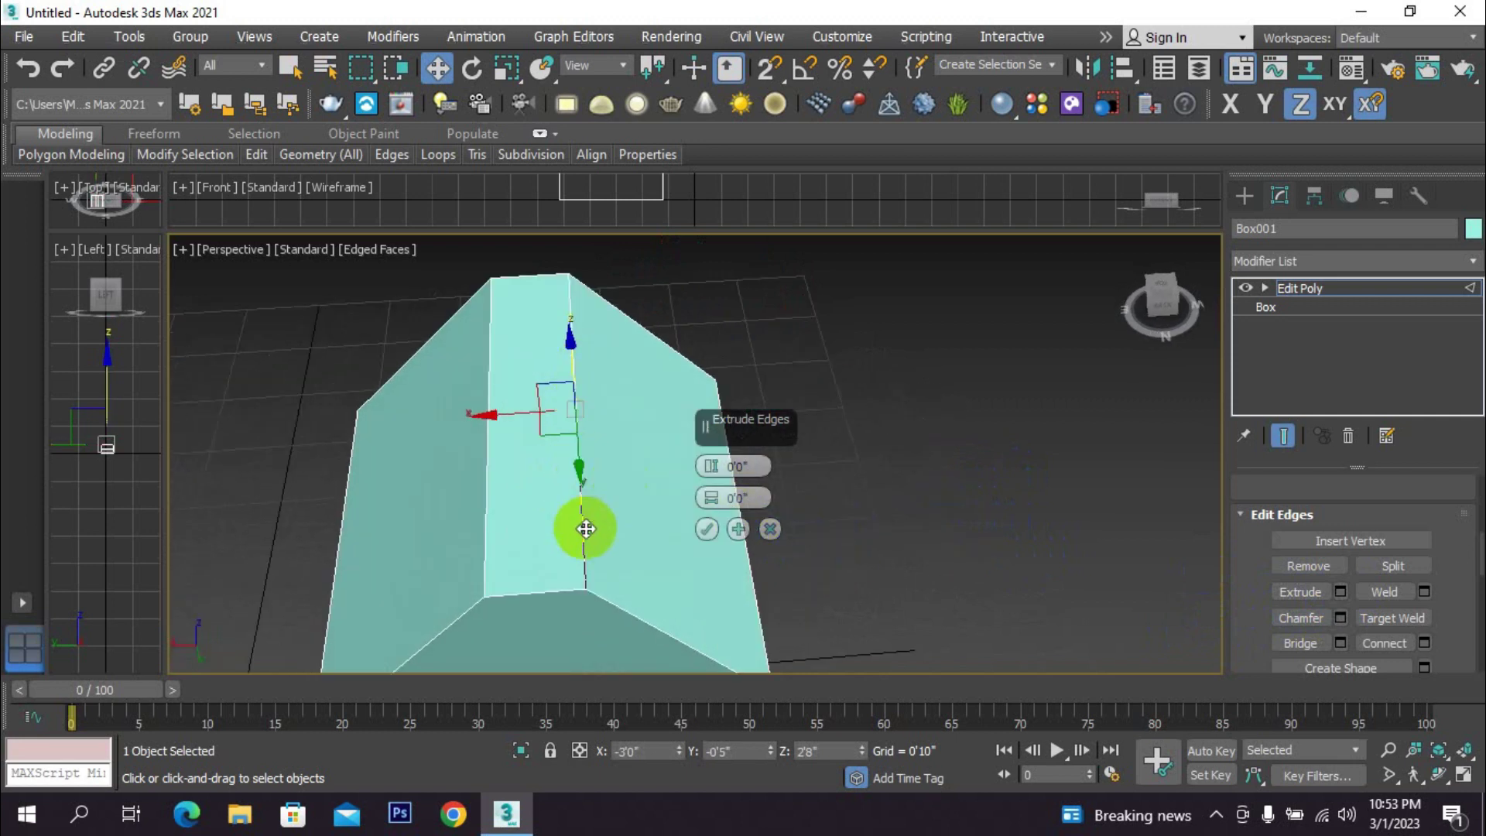
middle_click_drag(583, 524, 563, 451, "alt")
left_click_drag(712, 464, 716, 315)
- Set the extrusion width to 0'3" at the fin's base and apply the edge extrusion
middle_click_drag(717, 315, 718, 495, "alt")
mouse_move(714, 497)
left_mouse_down()
mouse_move(714, 452)
mouse_move(736, 500)
left_mouse_up()
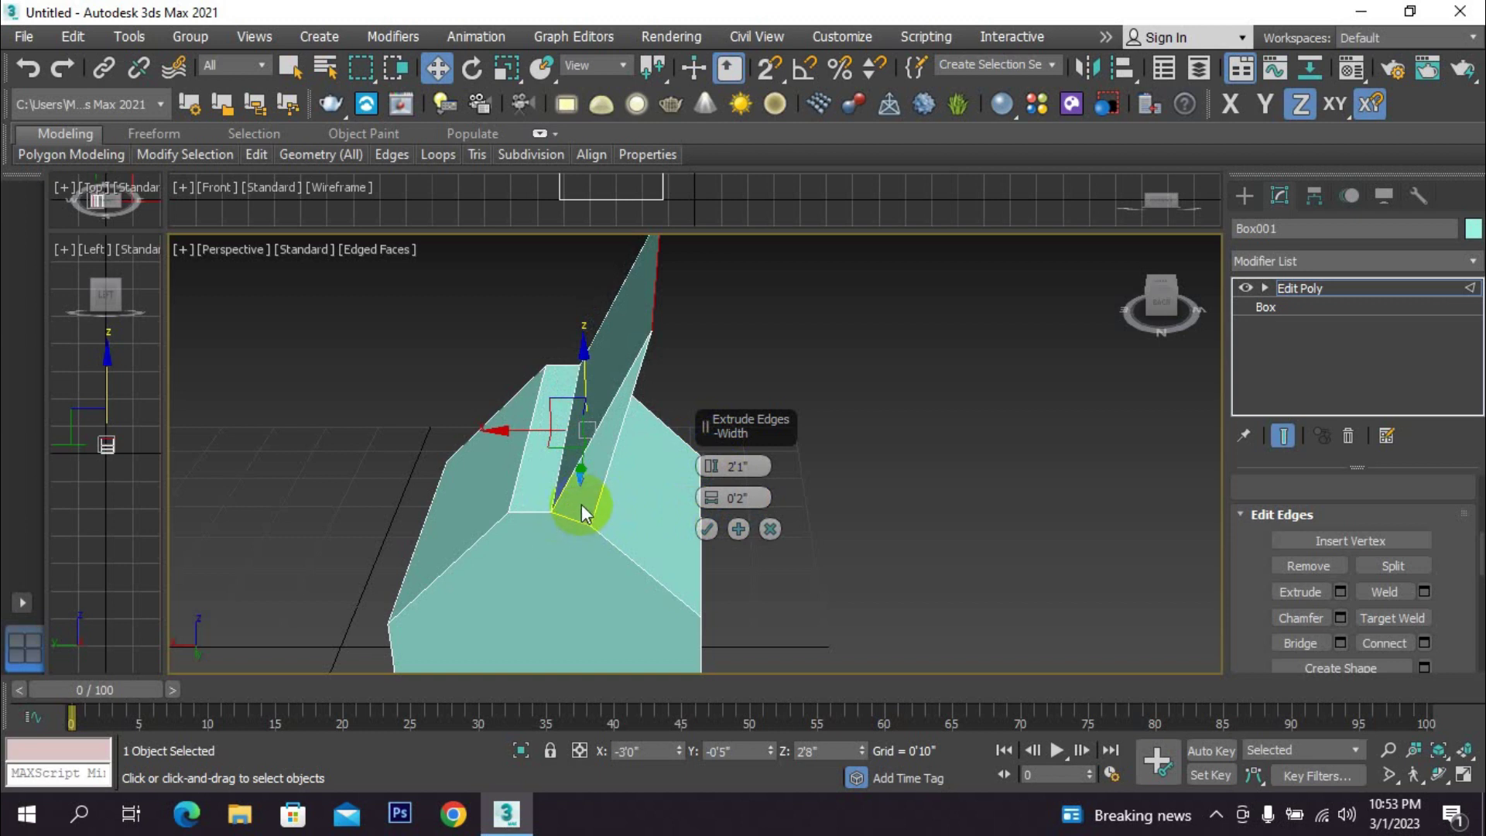
middle_click_drag(619, 471, 625, 496, "alt")
mouse_move(713, 500)
left_mouse_down()
mouse_move(736, 398)
mouse_move(732, 489)
left_mouse_up()
middle_click_drag(844, 520, 736, 530, "alt")
left_click(707, 529)
- Select the other ridge edge and preview its Extrude Edges result with height 2'1" and width 0'3"
left_click(548, 446)
middle_click_drag(549, 447, 655, 464, "alt")
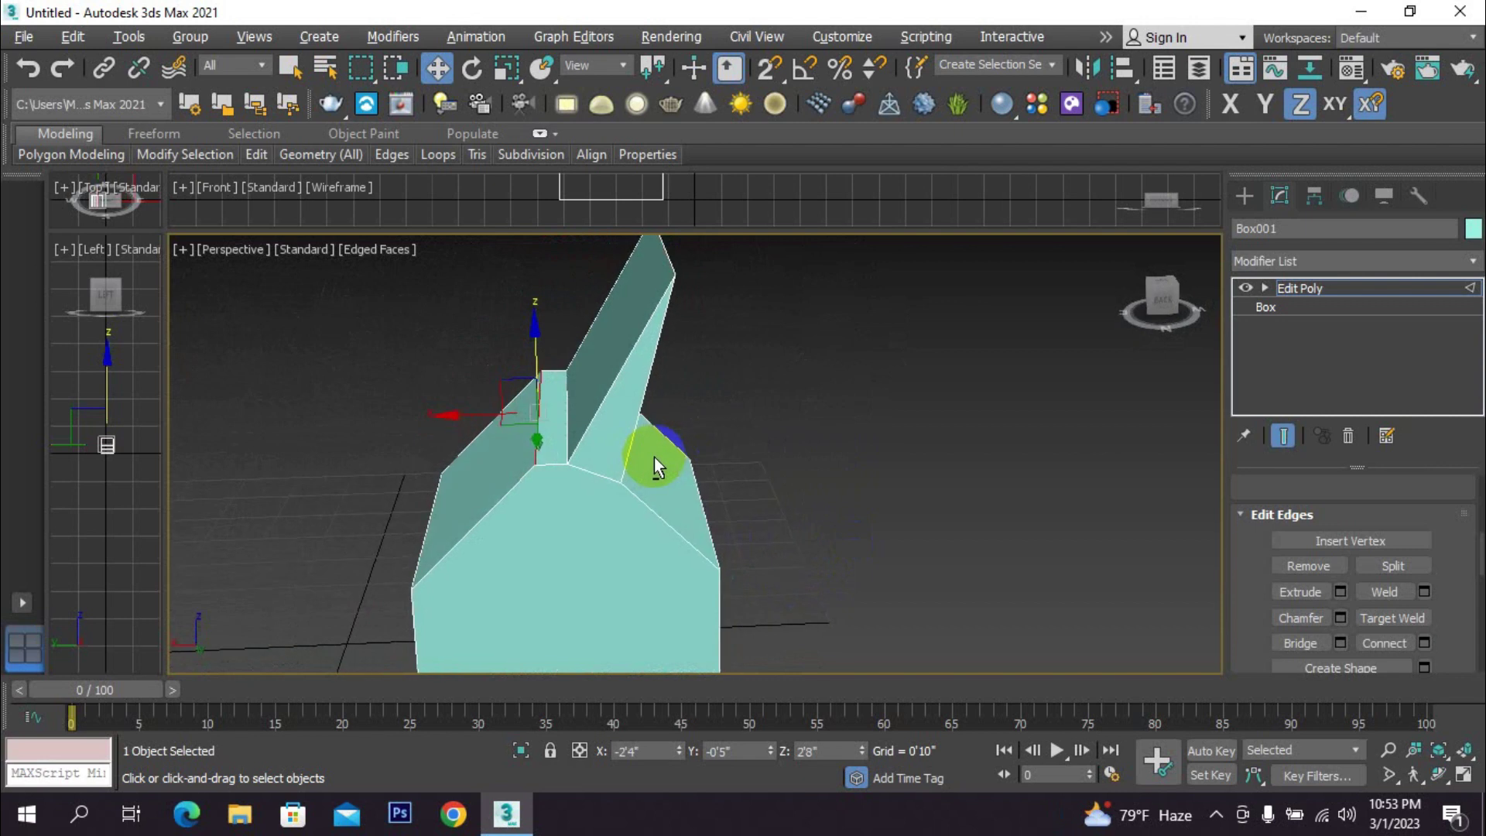
left_click(1341, 592)
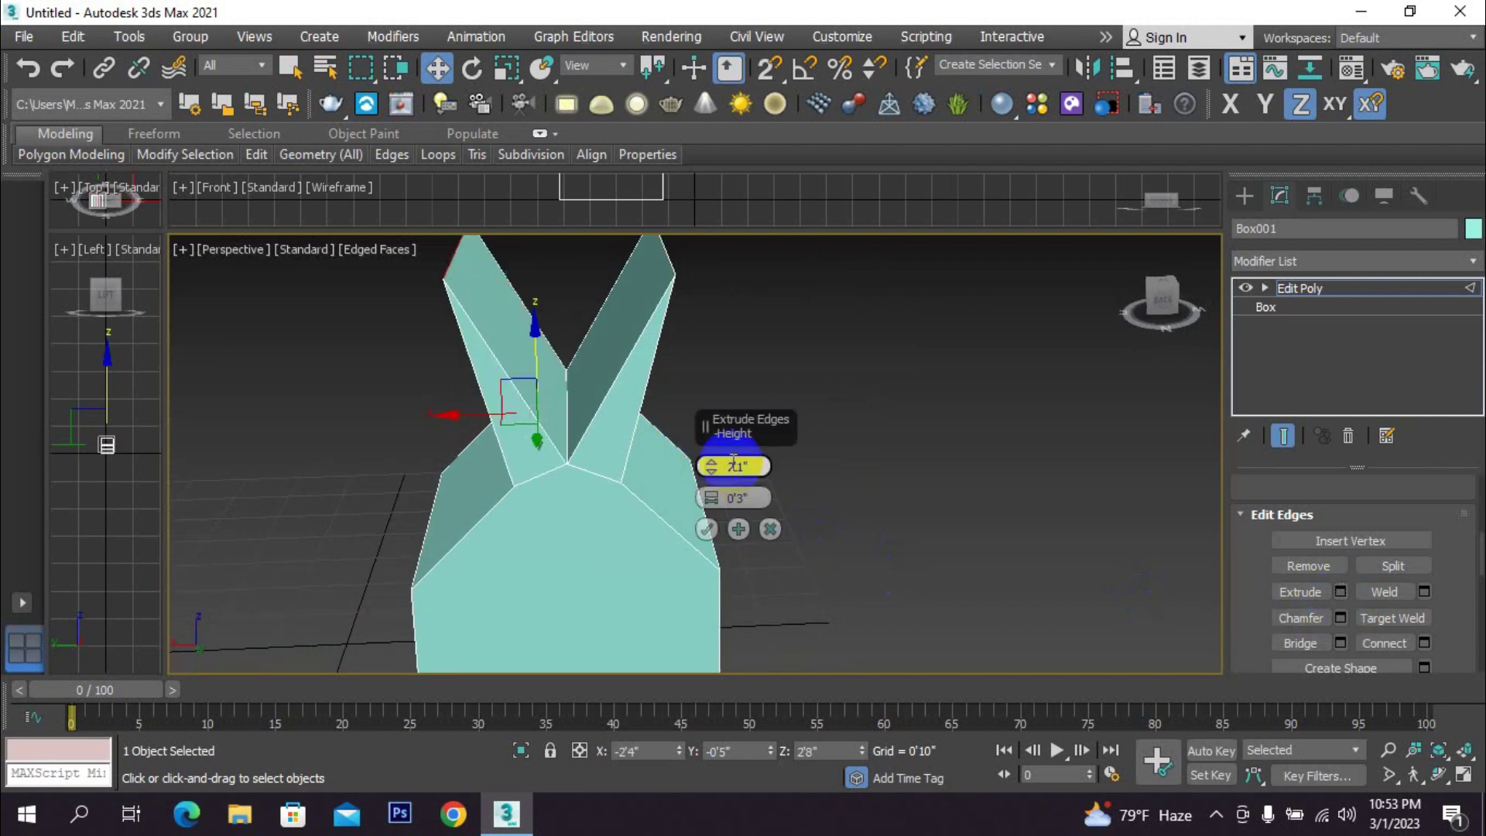
middle_click_drag(630, 415, 614, 441, "alt")
middle_click_drag(754, 487, 800, 518, "alt")
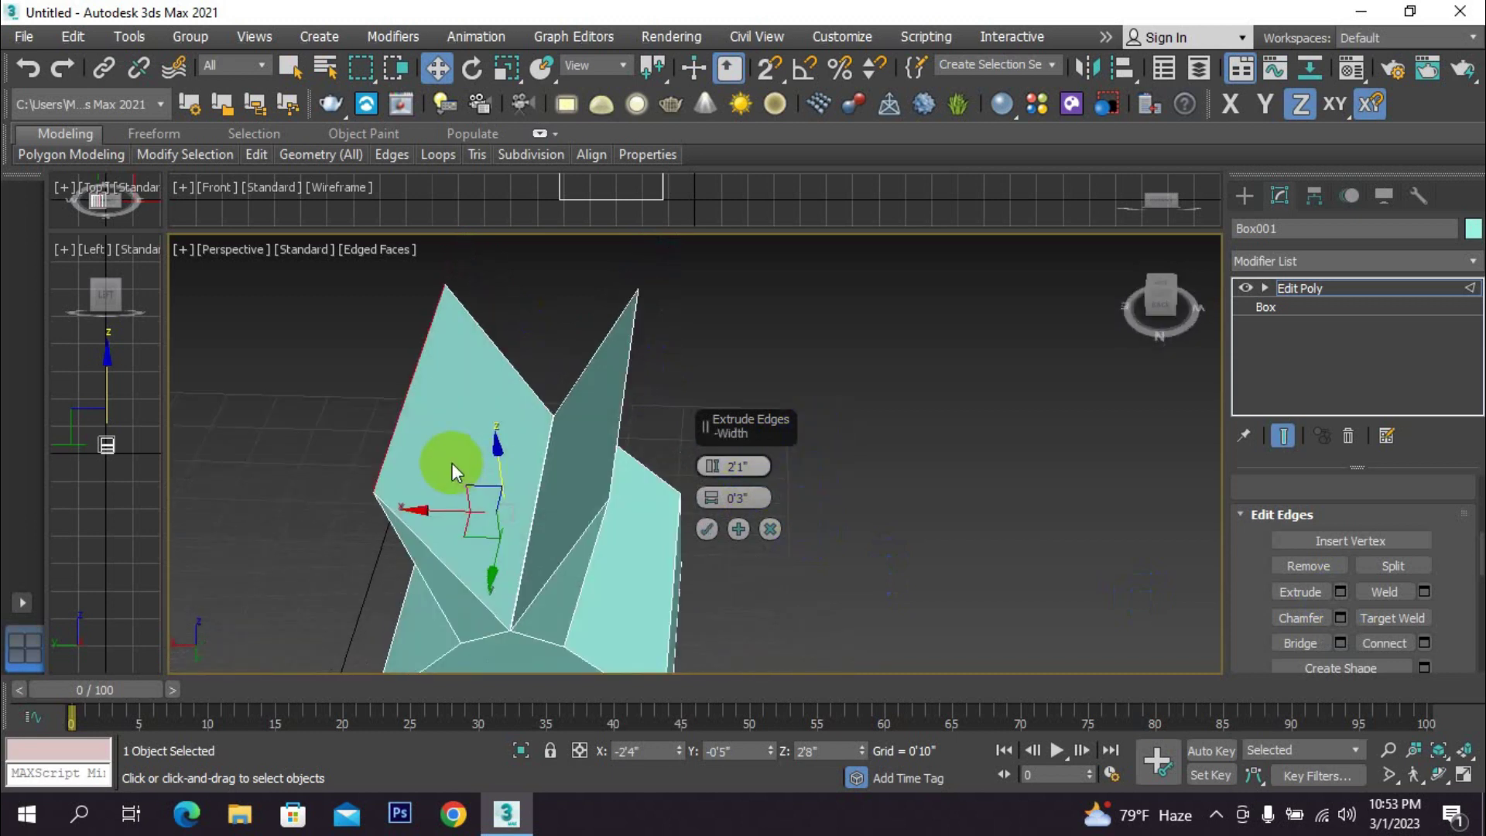
middle_click_drag(452, 463, 603, 437, "alt")
- Try a height of 3'4" on the second ridge edge's extrusion and a slight change of its width
left_click_drag(708, 467, 720, 354)
scroll(803, 536, "down", 3)
middle_click_drag(804, 536, 740, 523, "alt")
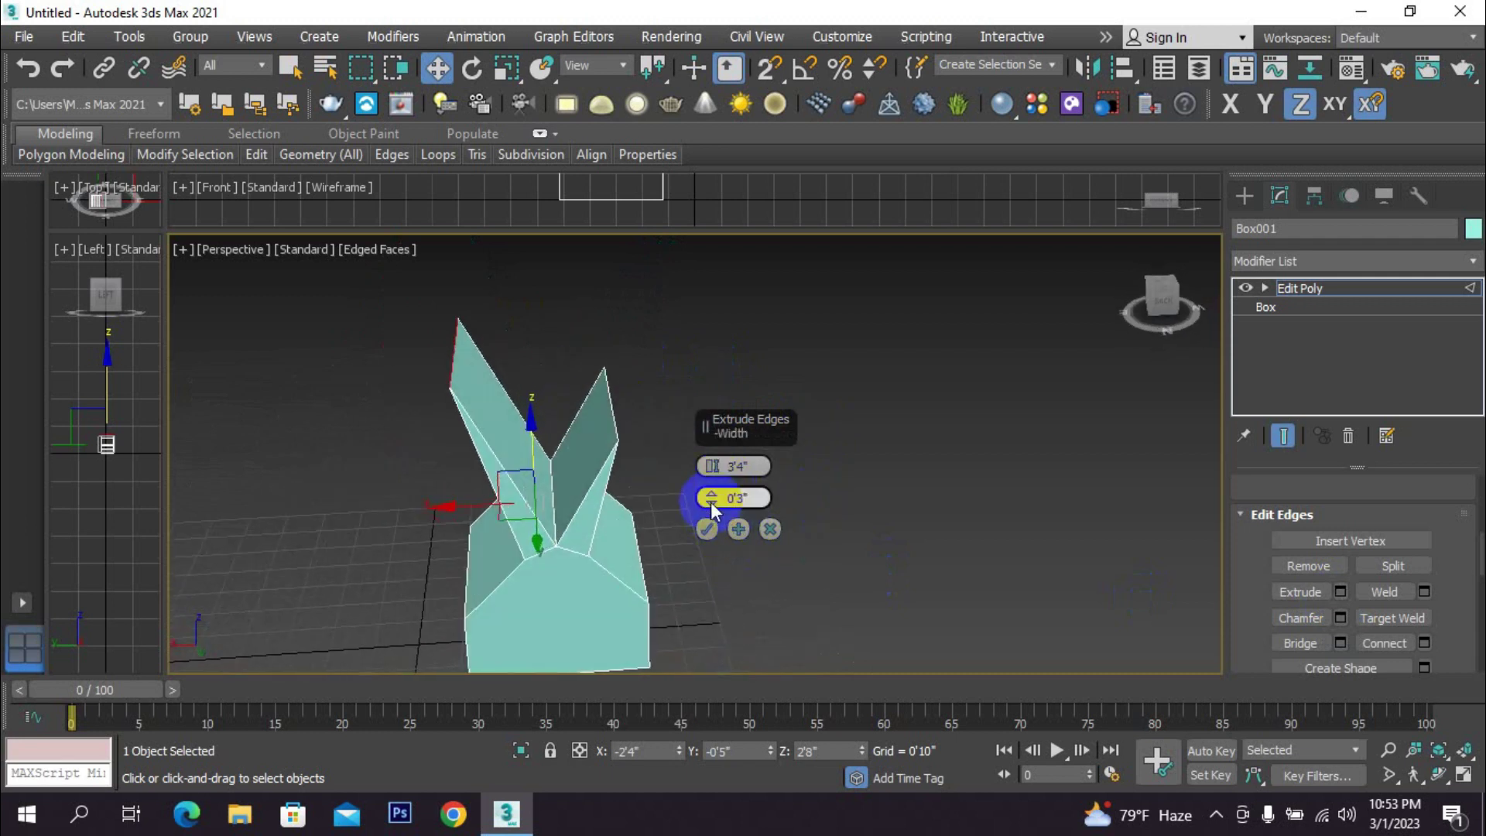
scroll(554, 561, "up", 5)
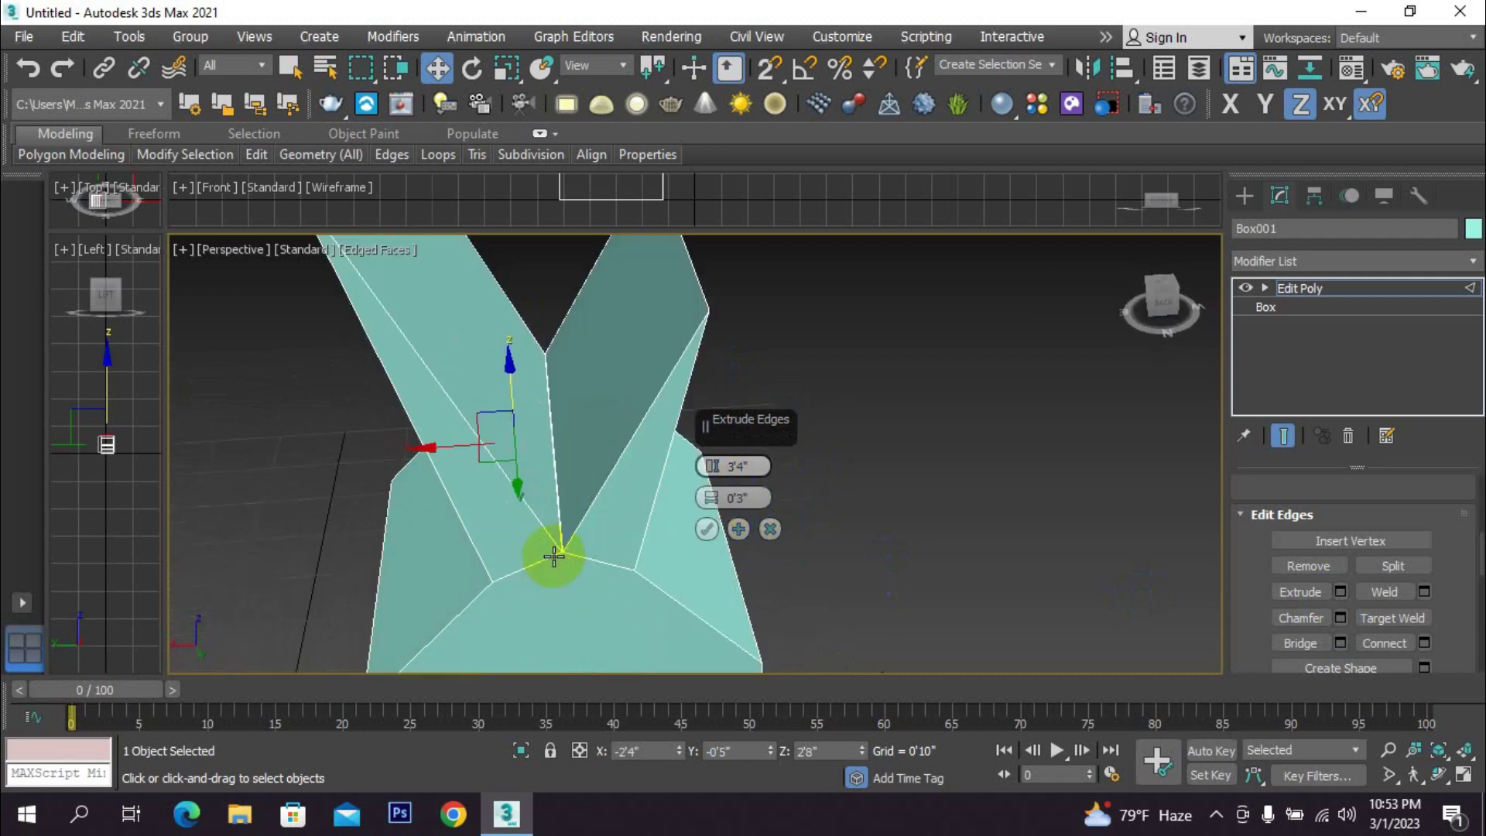
left_click_drag(710, 493, 716, 491)
scroll(777, 498, "down", 3)
middle_click_drag(778, 499, 545, 517)
- Set the second edge extrusion's height to 2'1" to match the first fin
left_click_drag(708, 472, 707, 560)
left_click(723, 468)
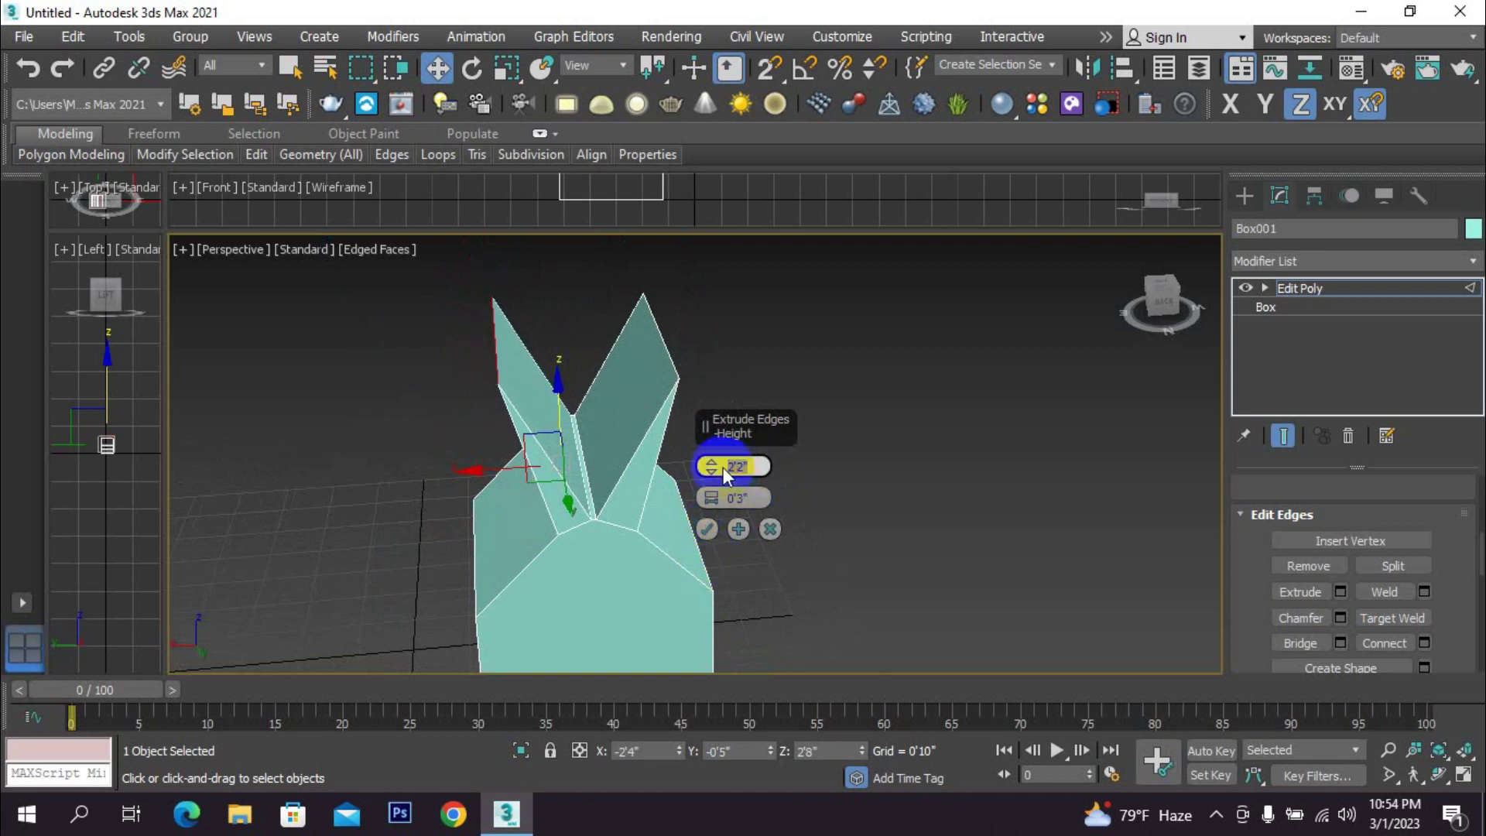
type("2'1")
key("Return")
middle_click_drag(847, 577, 600, 492)
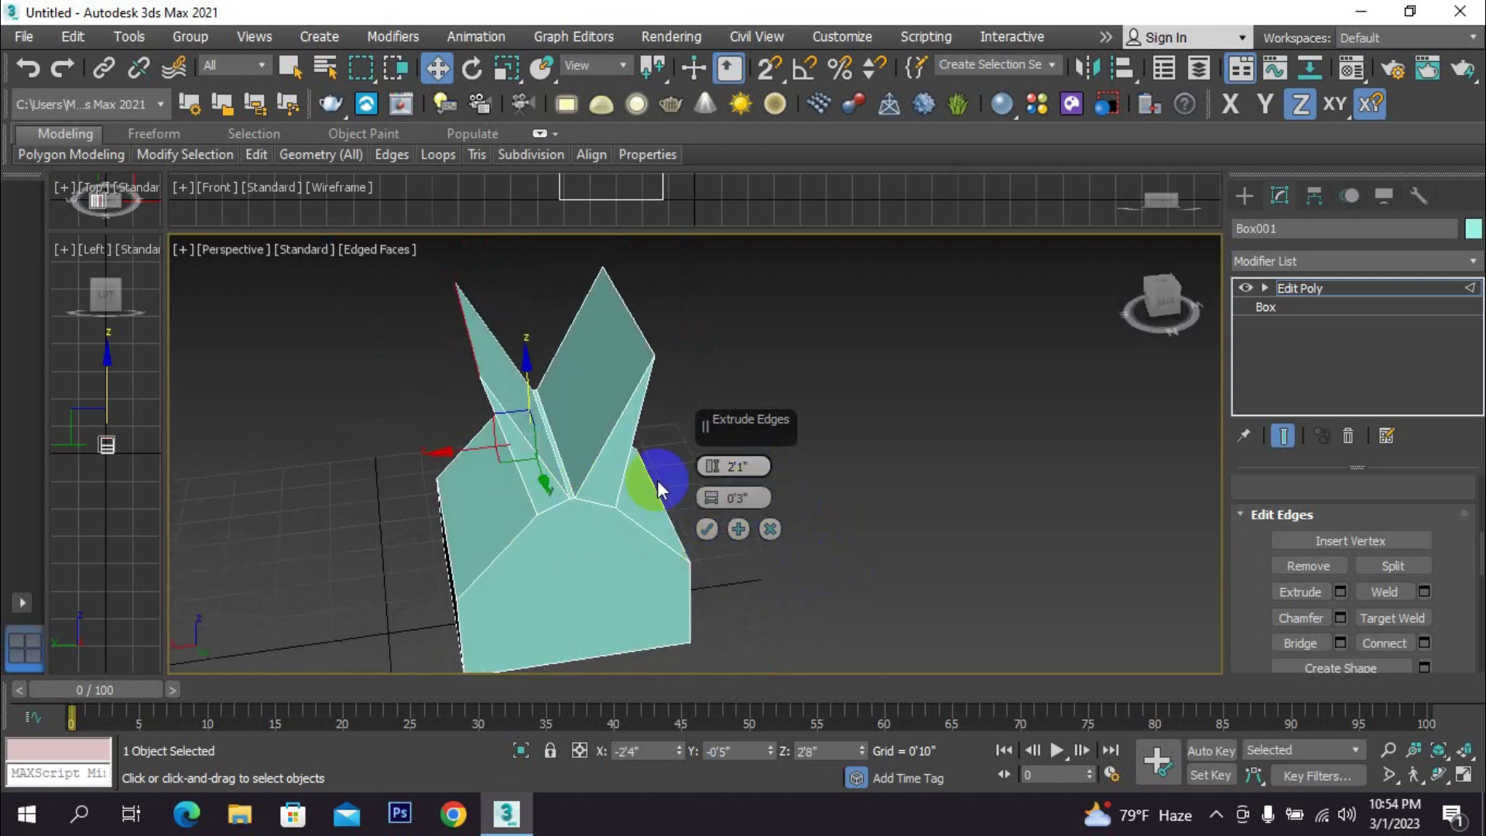
- Set the second extrusion's width to 0'4" so the two fins meet at the base, and apply it
left_click_drag(761, 498, 728, 498)
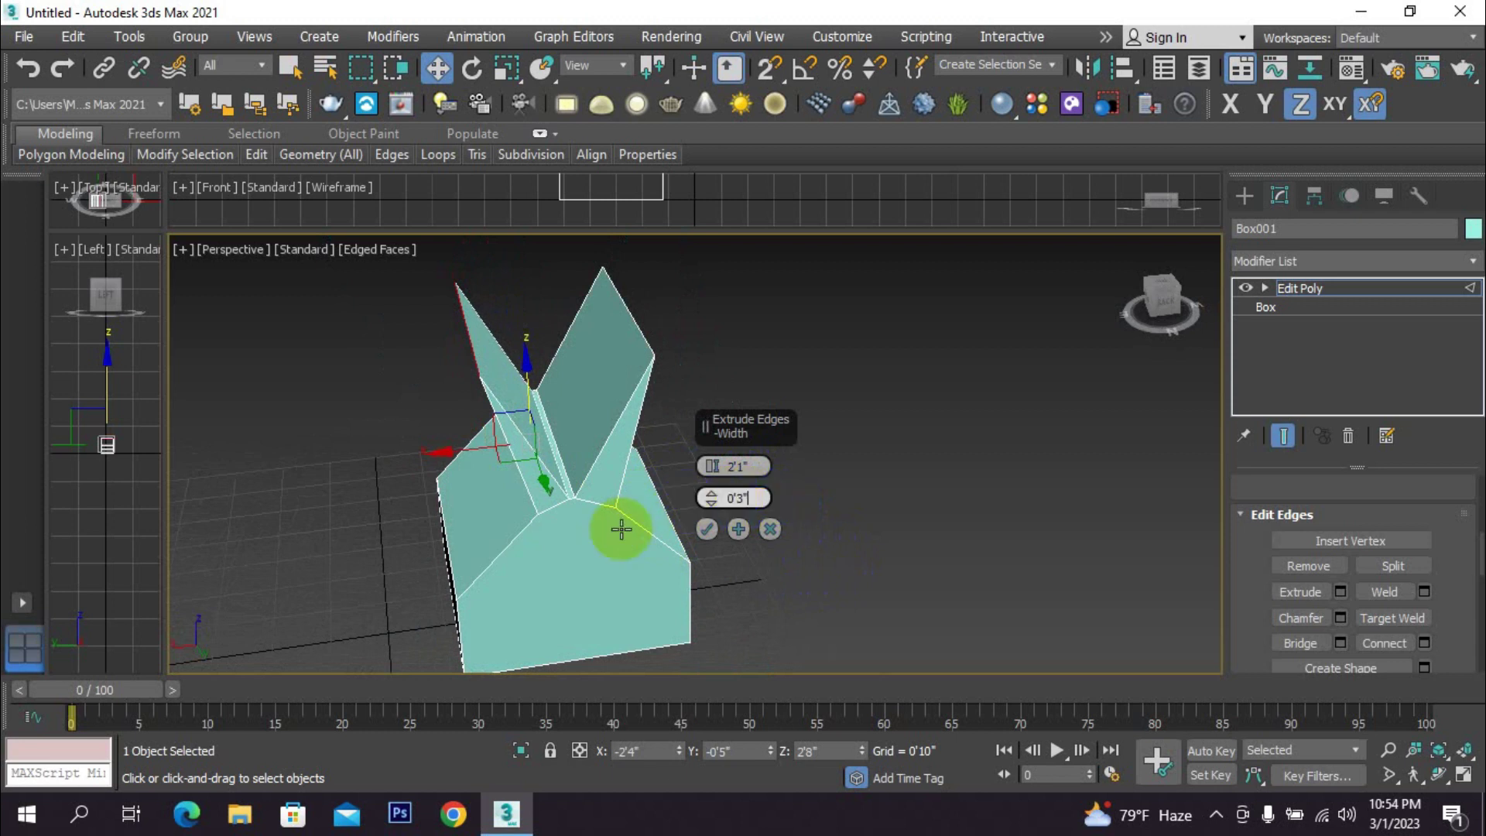
mouse_move(708, 493)
left_mouse_down()
mouse_move(705, 468)
mouse_move(709, 488)
left_mouse_up()
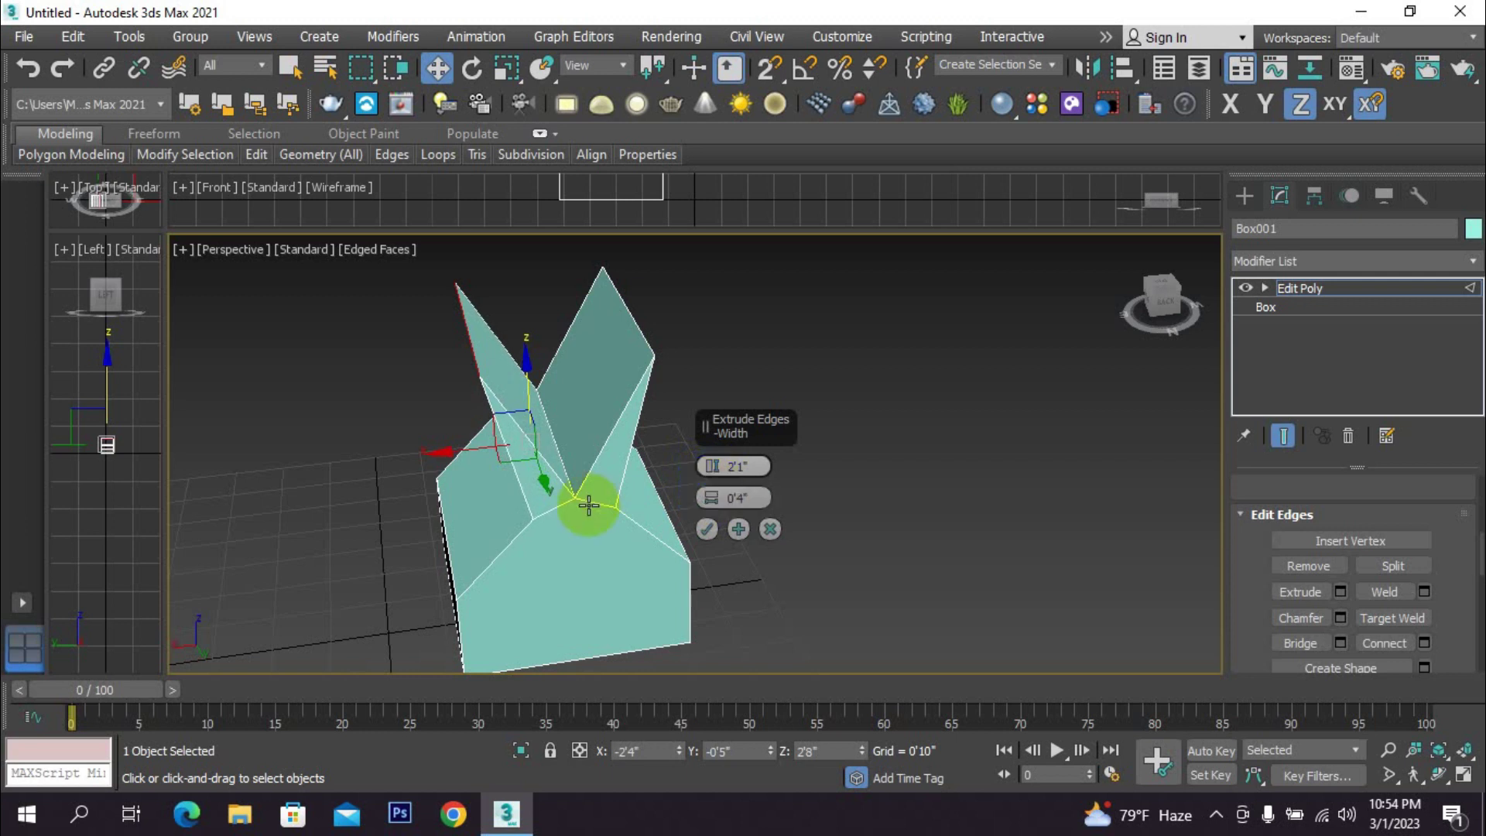
scroll(588, 505, "up", 3)
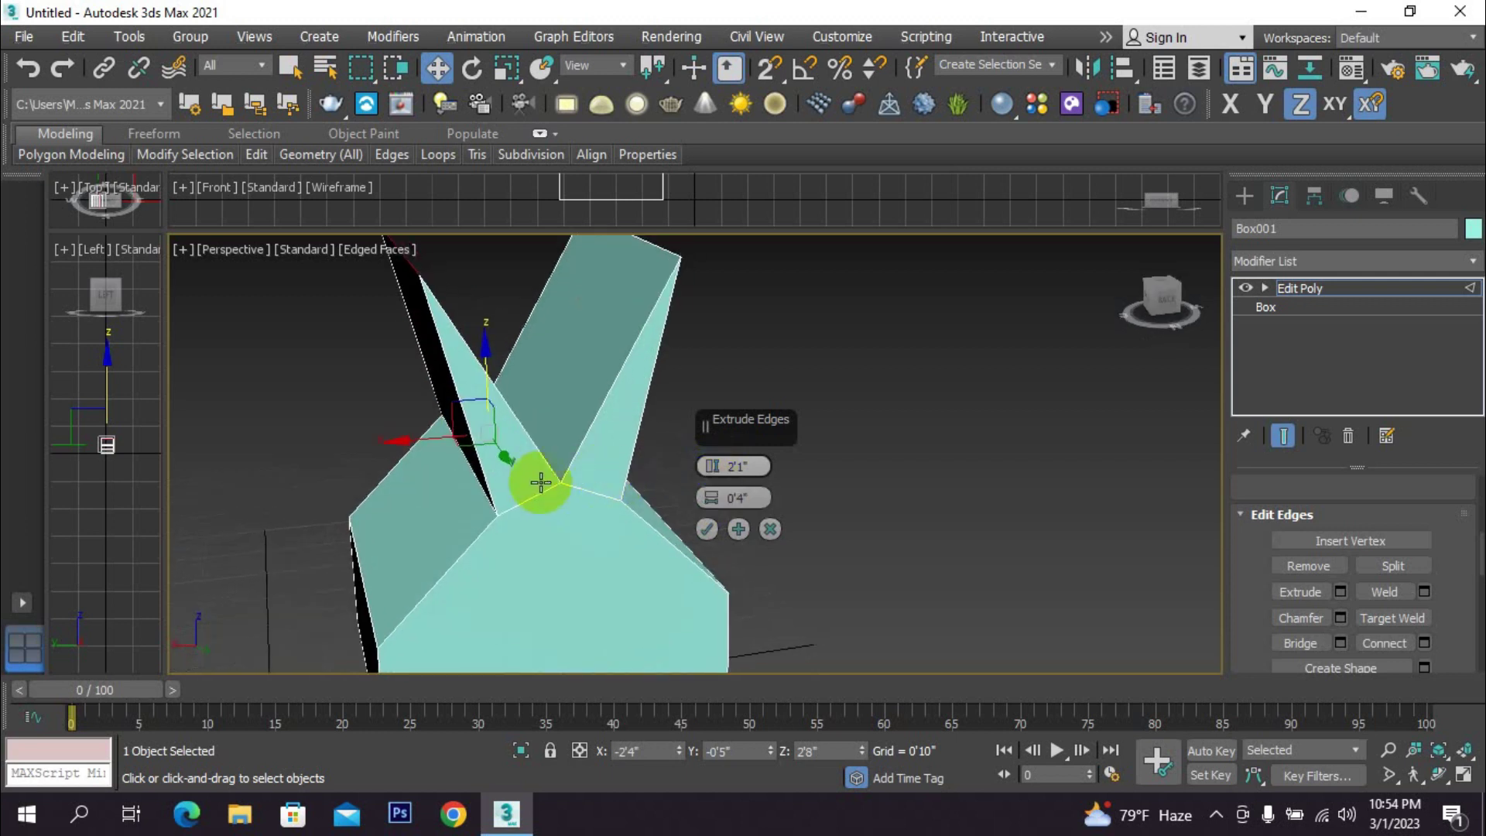
left_click(749, 498)
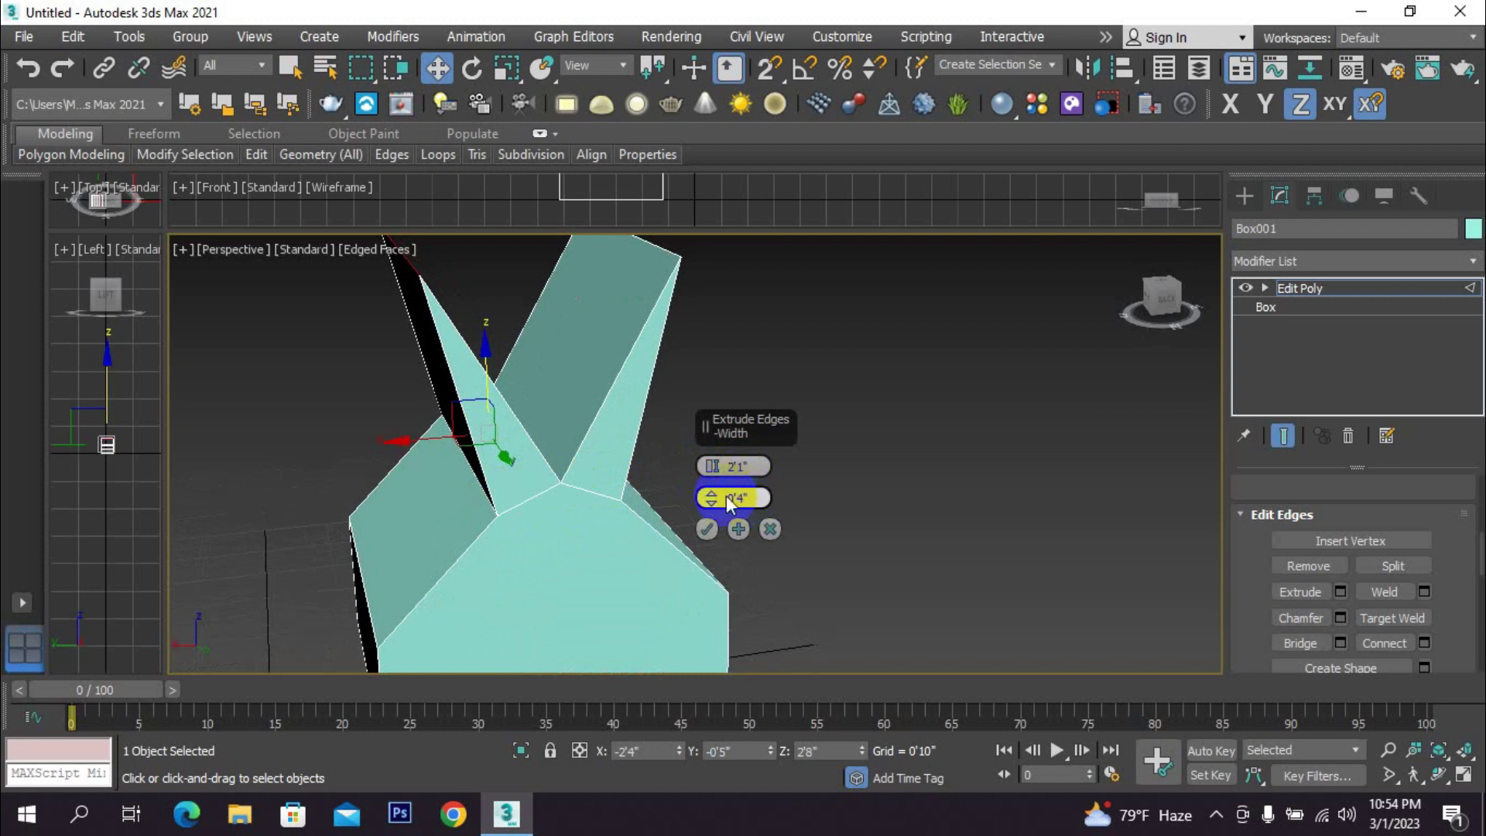
scroll(590, 526, "down", 3)
middle_click_drag(587, 526, 564, 530)
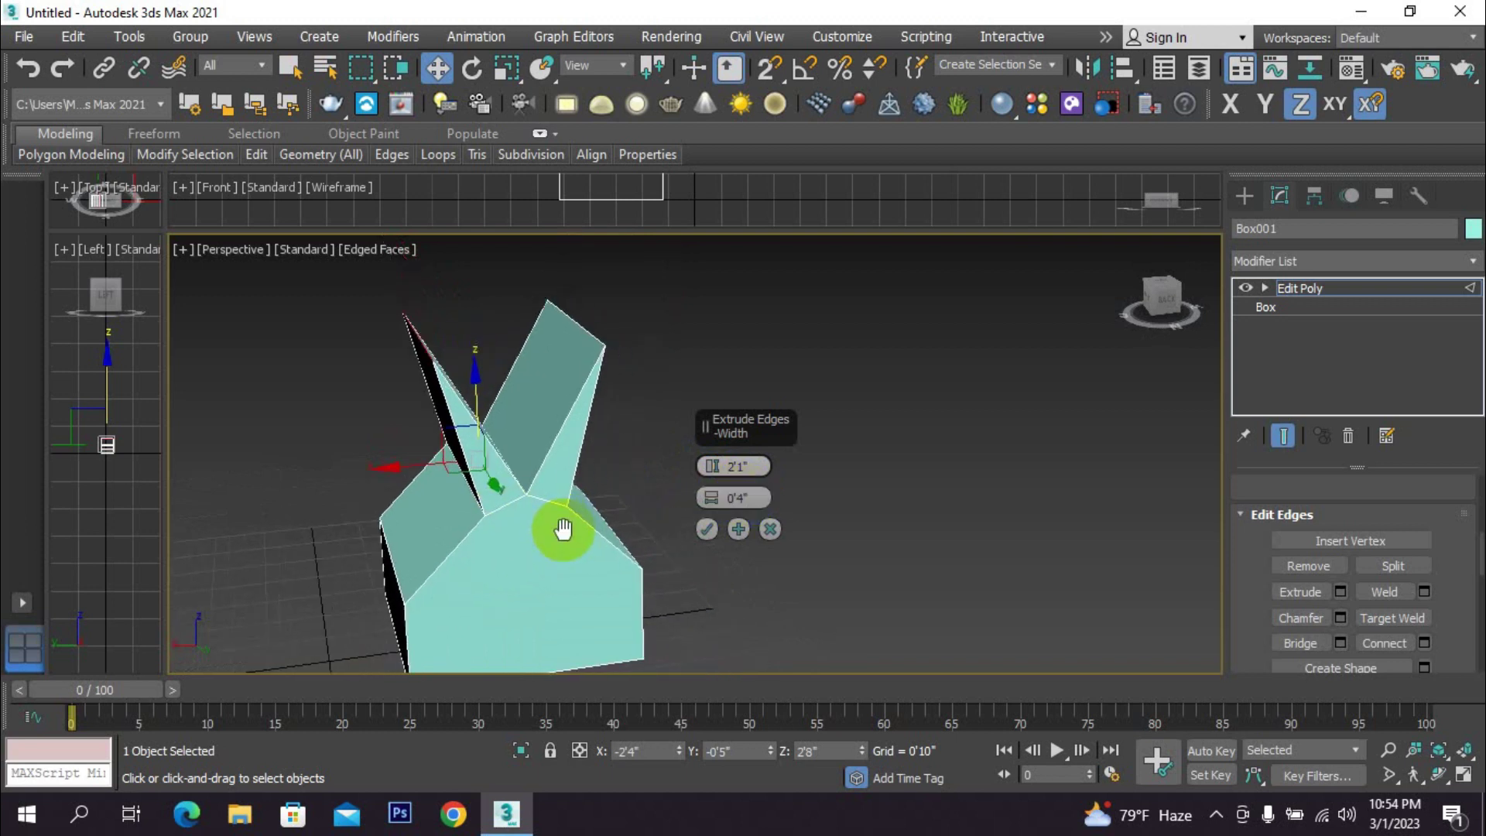
left_click(705, 529)
middle_click_drag(706, 529, 786, 545, "alt")
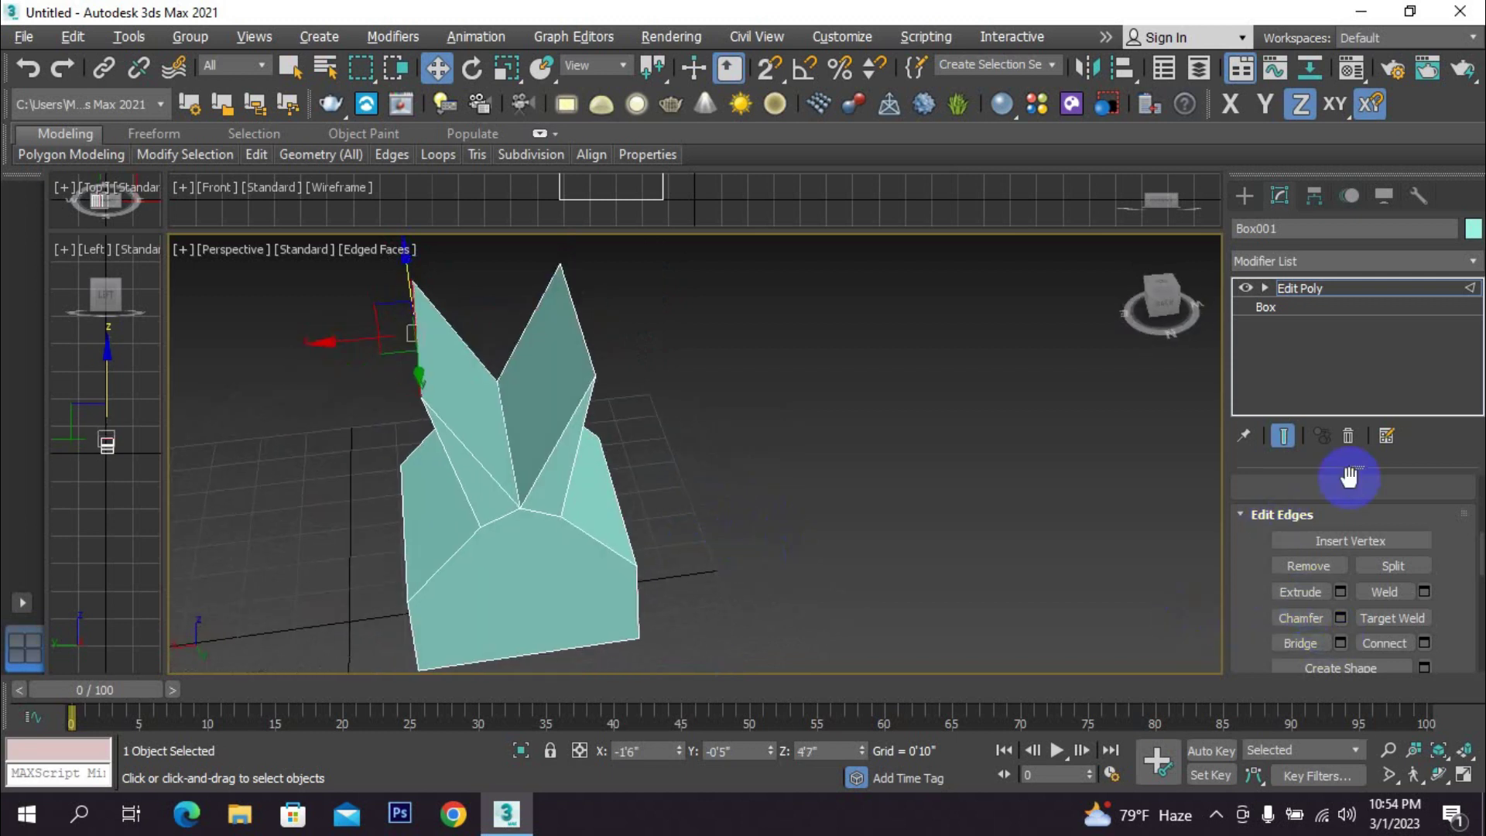
- Examine the Edit Poly selection and edge editing options, and view the two extruded fins from different angles
scroll(1459, 565, "up", 8)
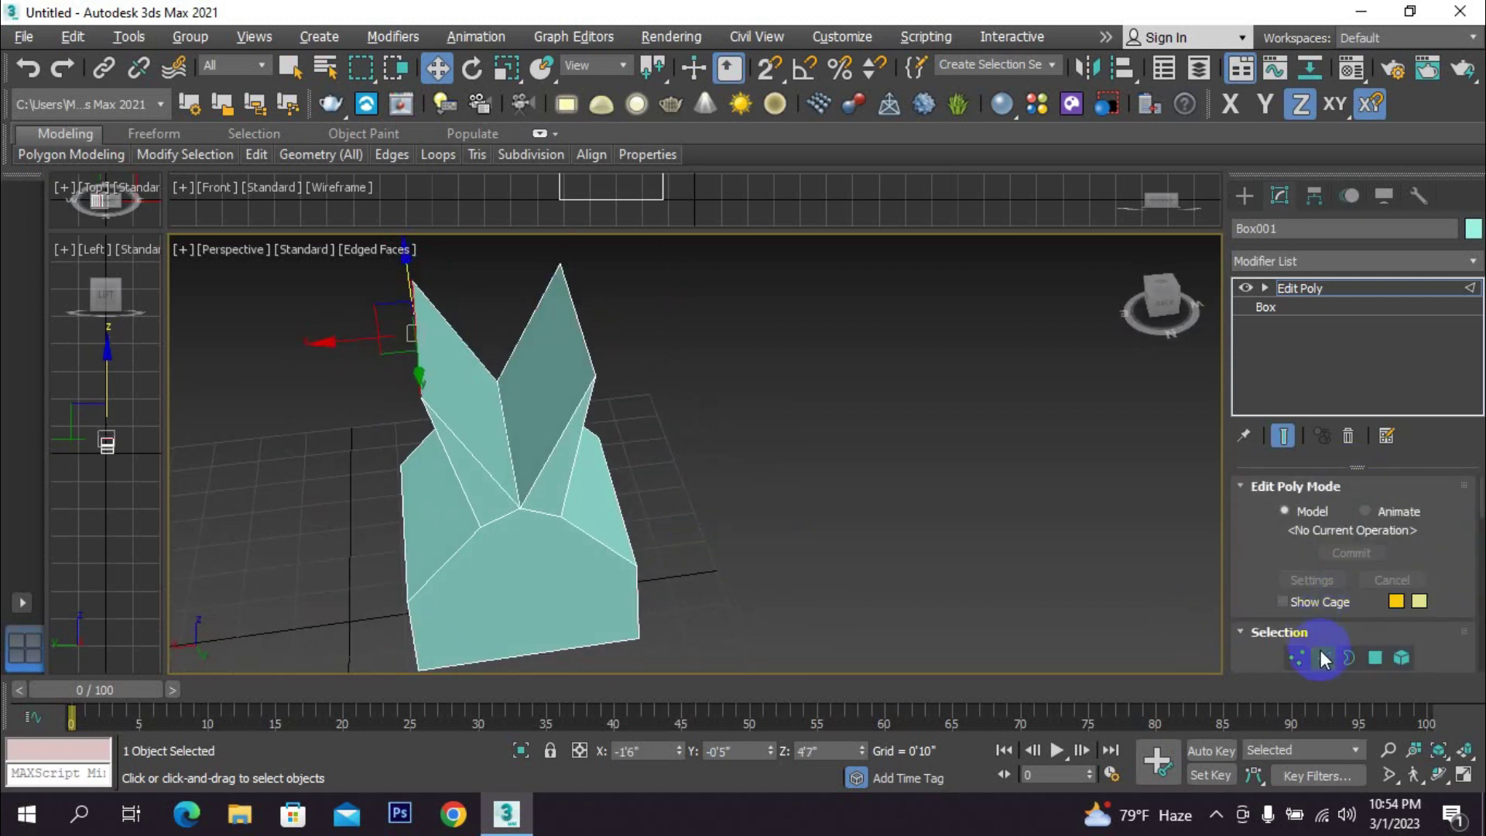
scroll(1459, 623, "down", 8)
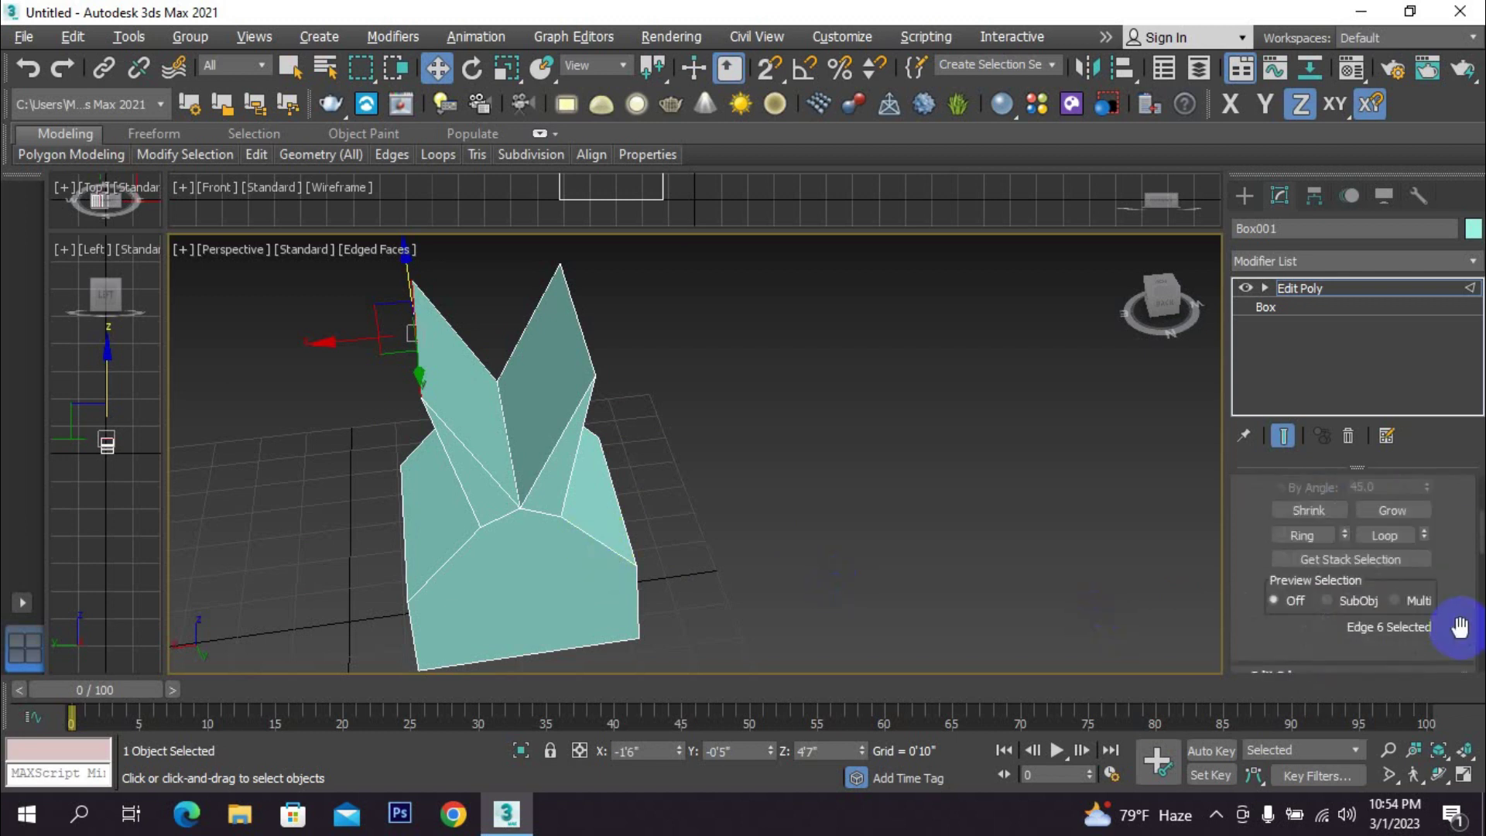
scroll(1460, 625, "down", 1)
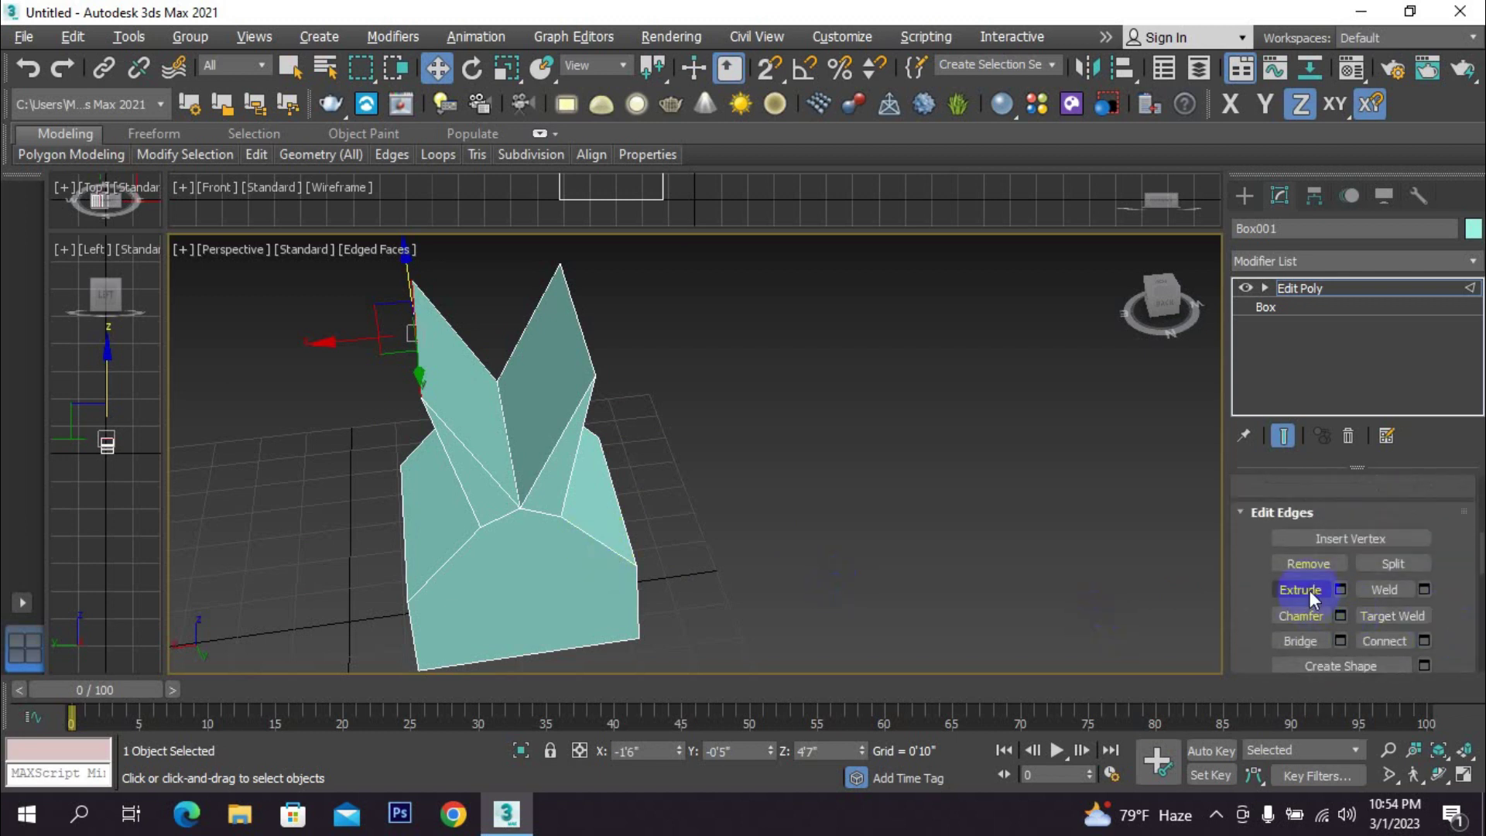
scroll(763, 606, "down", 4)
middle_click_drag(774, 619, 752, 463, "alt")
scroll(650, 576, "up", 4)
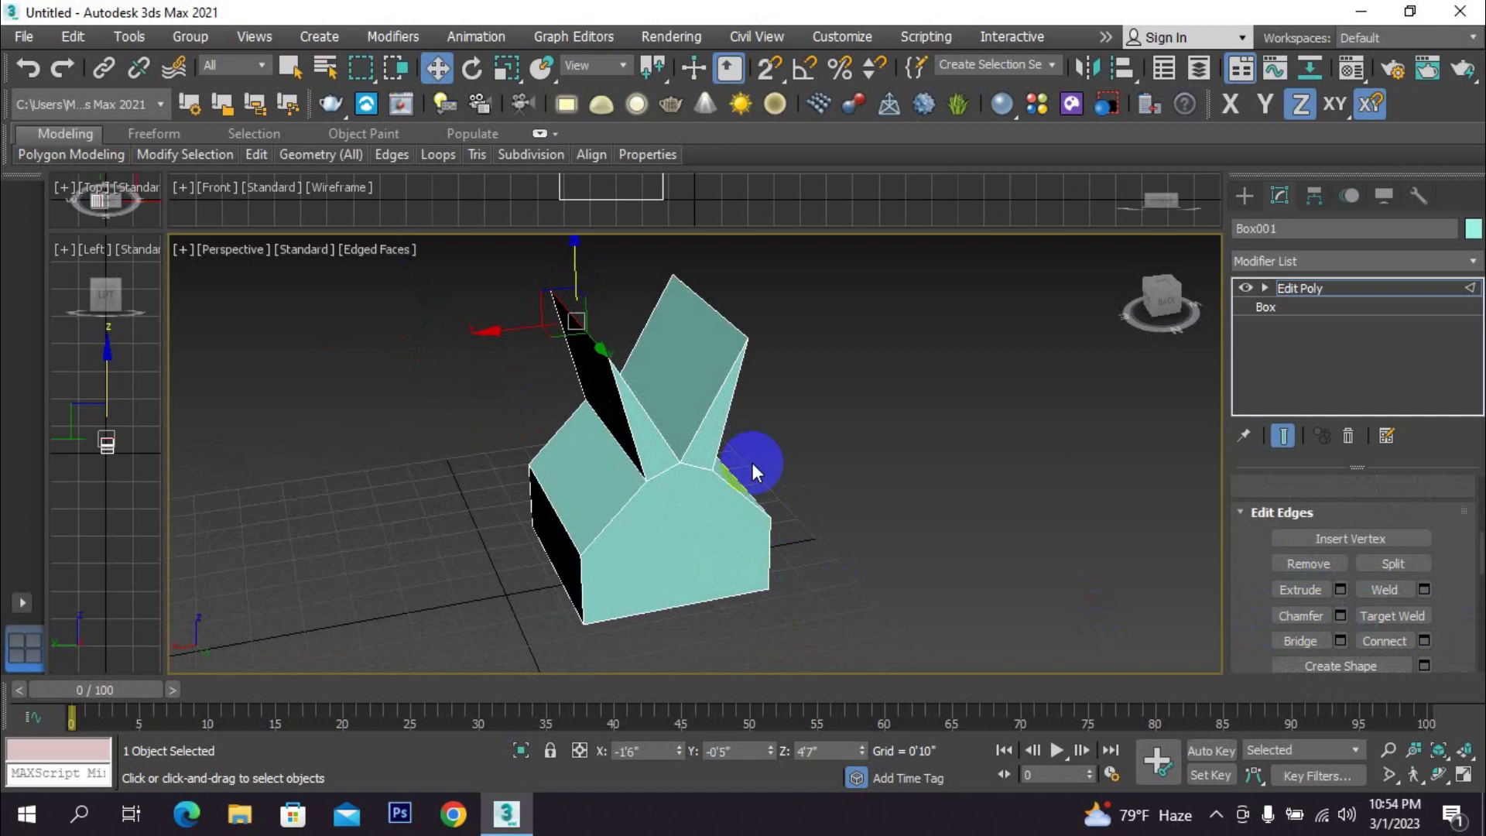
scroll(777, 475, "down", 3)
middle_click_drag(778, 475, 880, 504, "alt")
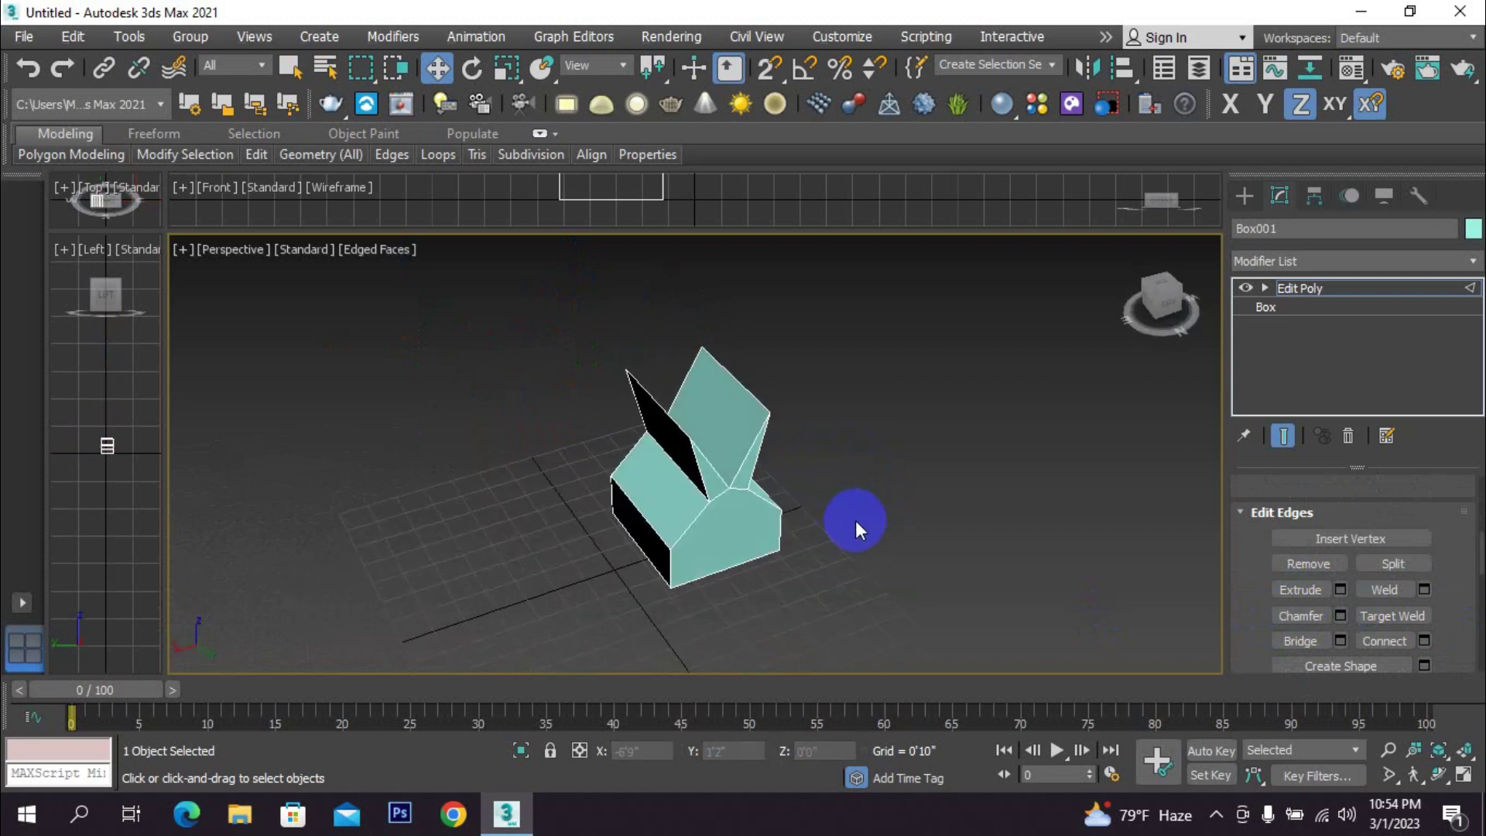
- Replace the finned box with a thin, upright wall-like box about 0'3" long and 12'4" wide
left_click(1246, 198)
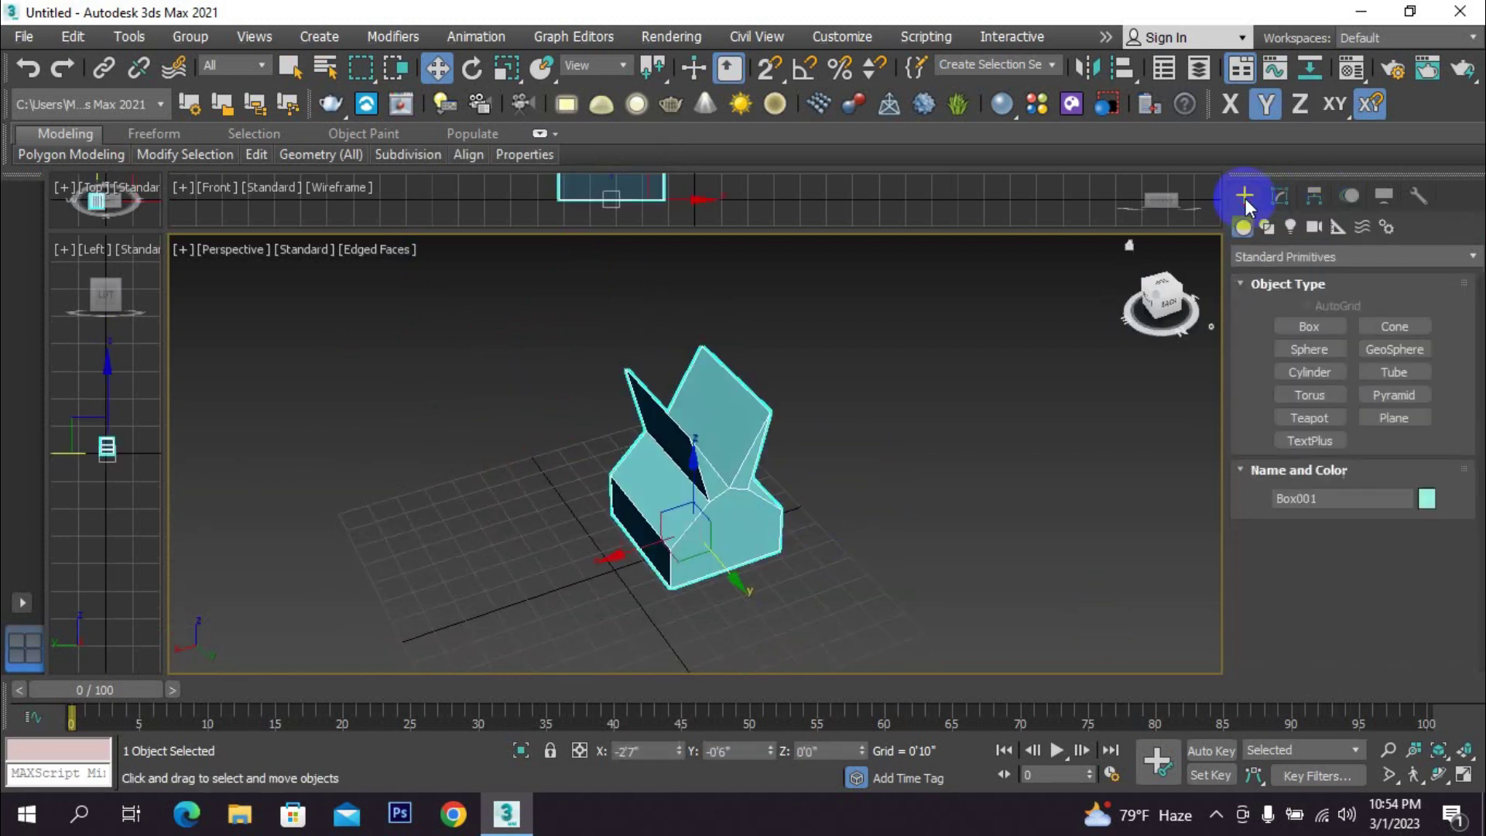
key("Delete")
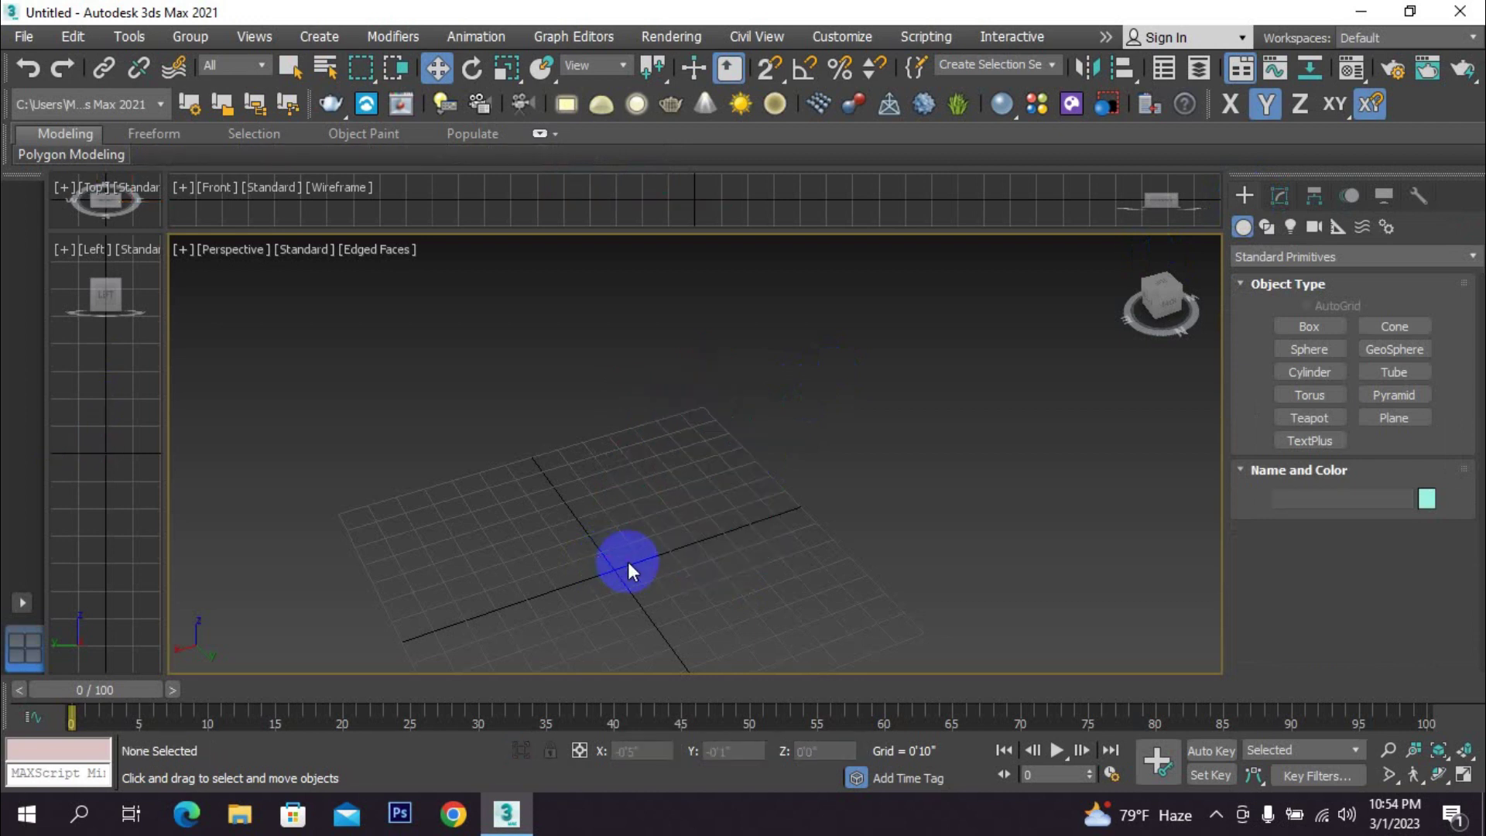
left_click(1320, 328)
scroll(740, 507, "down", 3)
middle_click_drag(739, 508, 746, 482)
left_click_drag(800, 440, 532, 535)
left_click(532, 322)
middle_click_drag(725, 427, 699, 474)
middle_click_drag(649, 529, 668, 509)
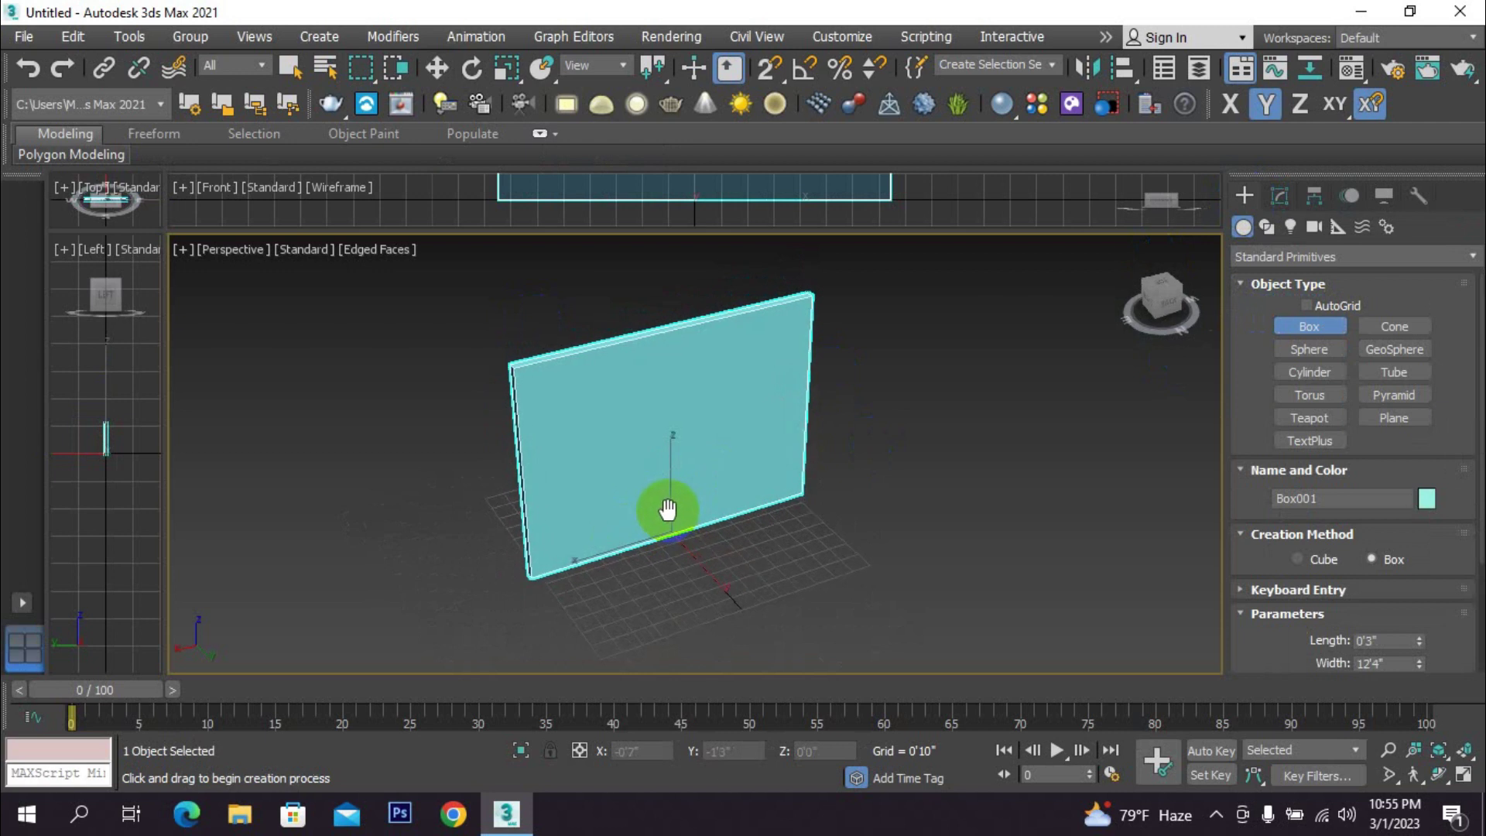
- Set the wall box's height to 10'0" and its width to 17'10"
left_click(1295, 192)
left_click_drag(1400, 527, 1306, 529)
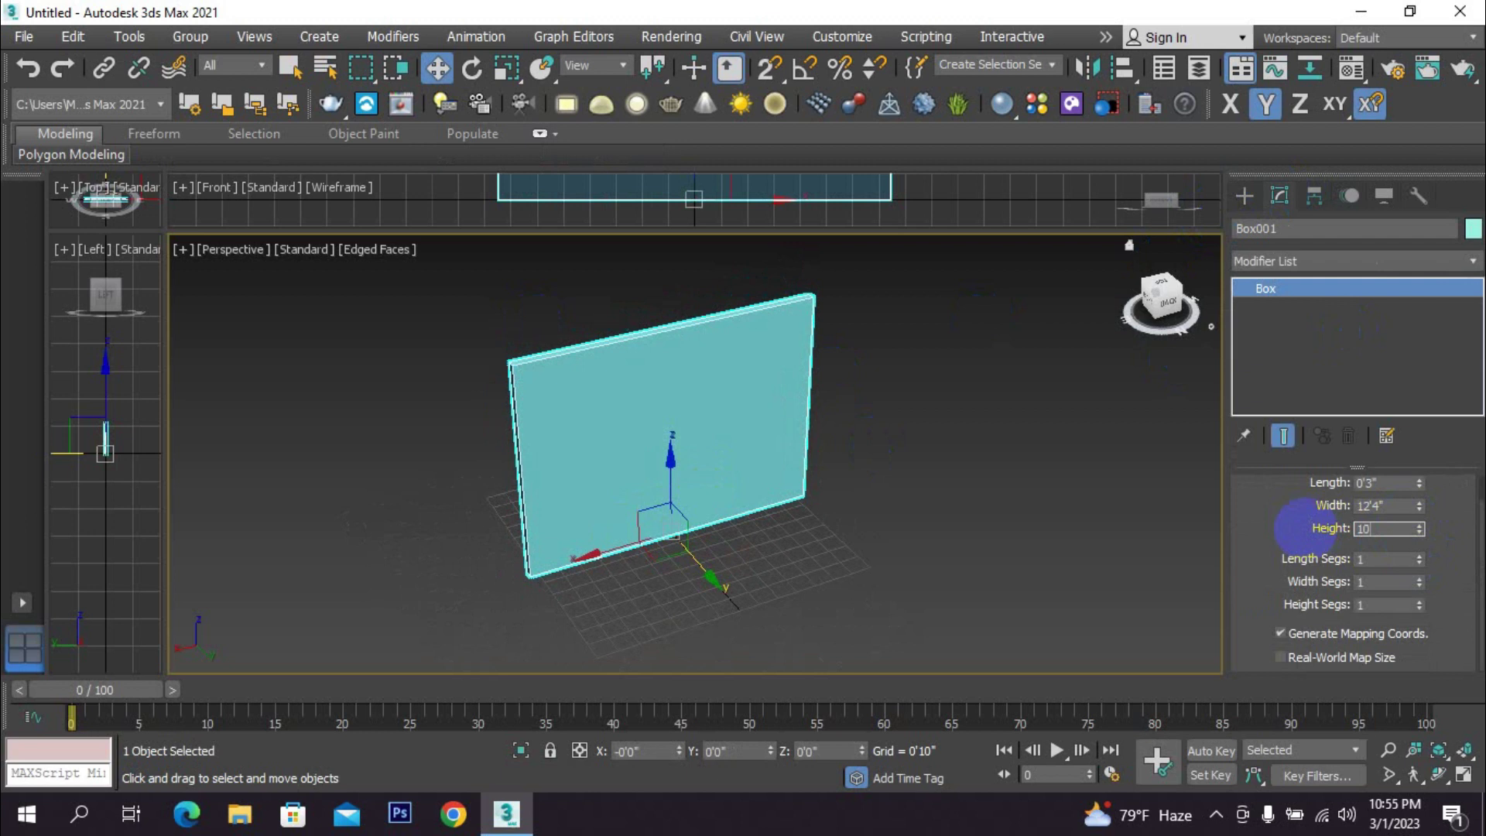
type("10'")
key("Return")
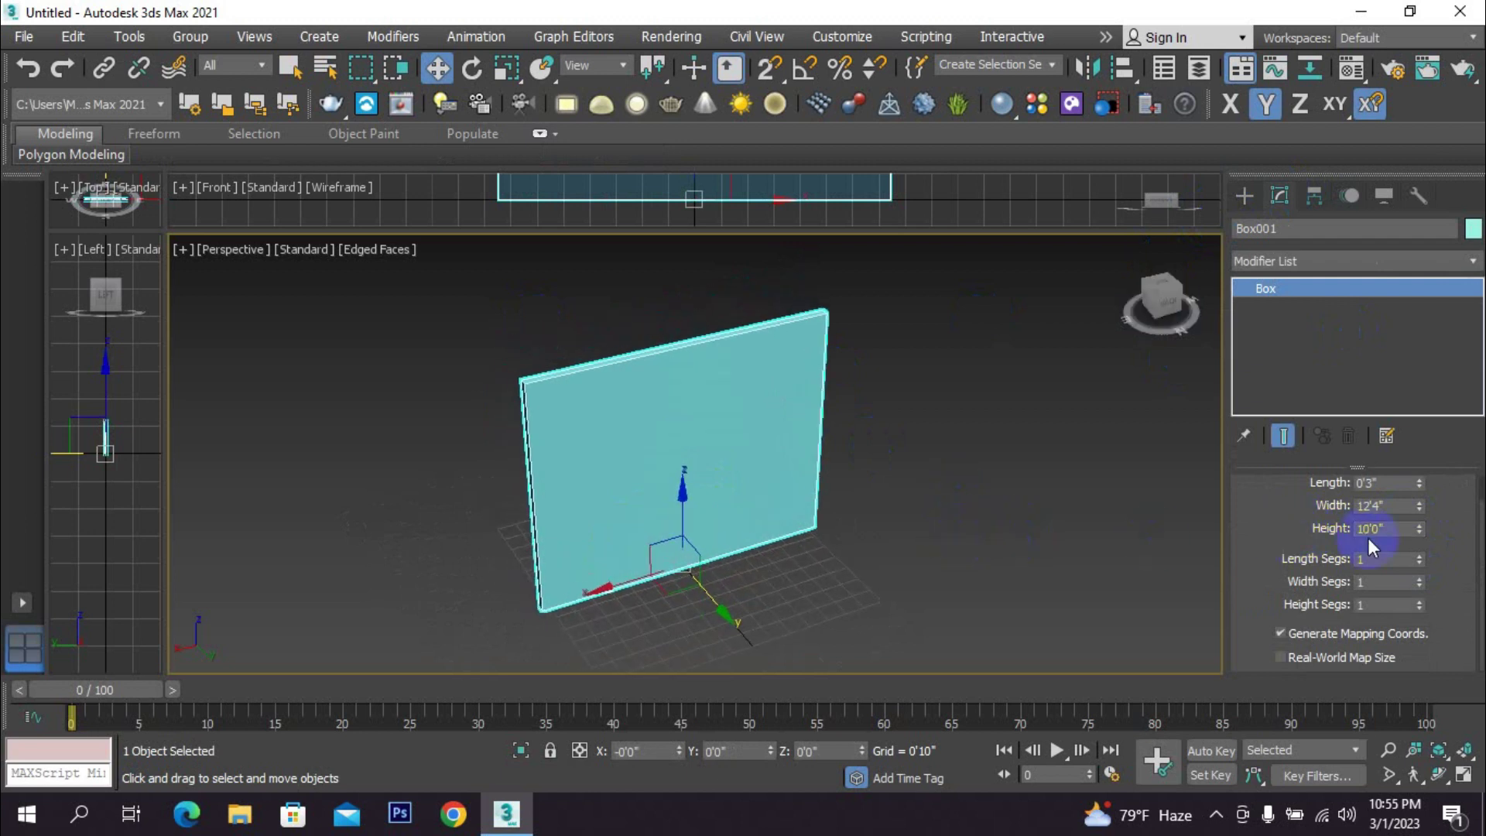
left_click_drag(1418, 506, 1428, 455)
- Inspect the wall's top edge up close and its overall shape, toggling the edged faces display off and on
middle_click_drag(948, 588, 978, 533)
scroll(693, 305, "up", 5)
scroll(685, 285, "down", 2)
scroll(680, 281, "up", 2)
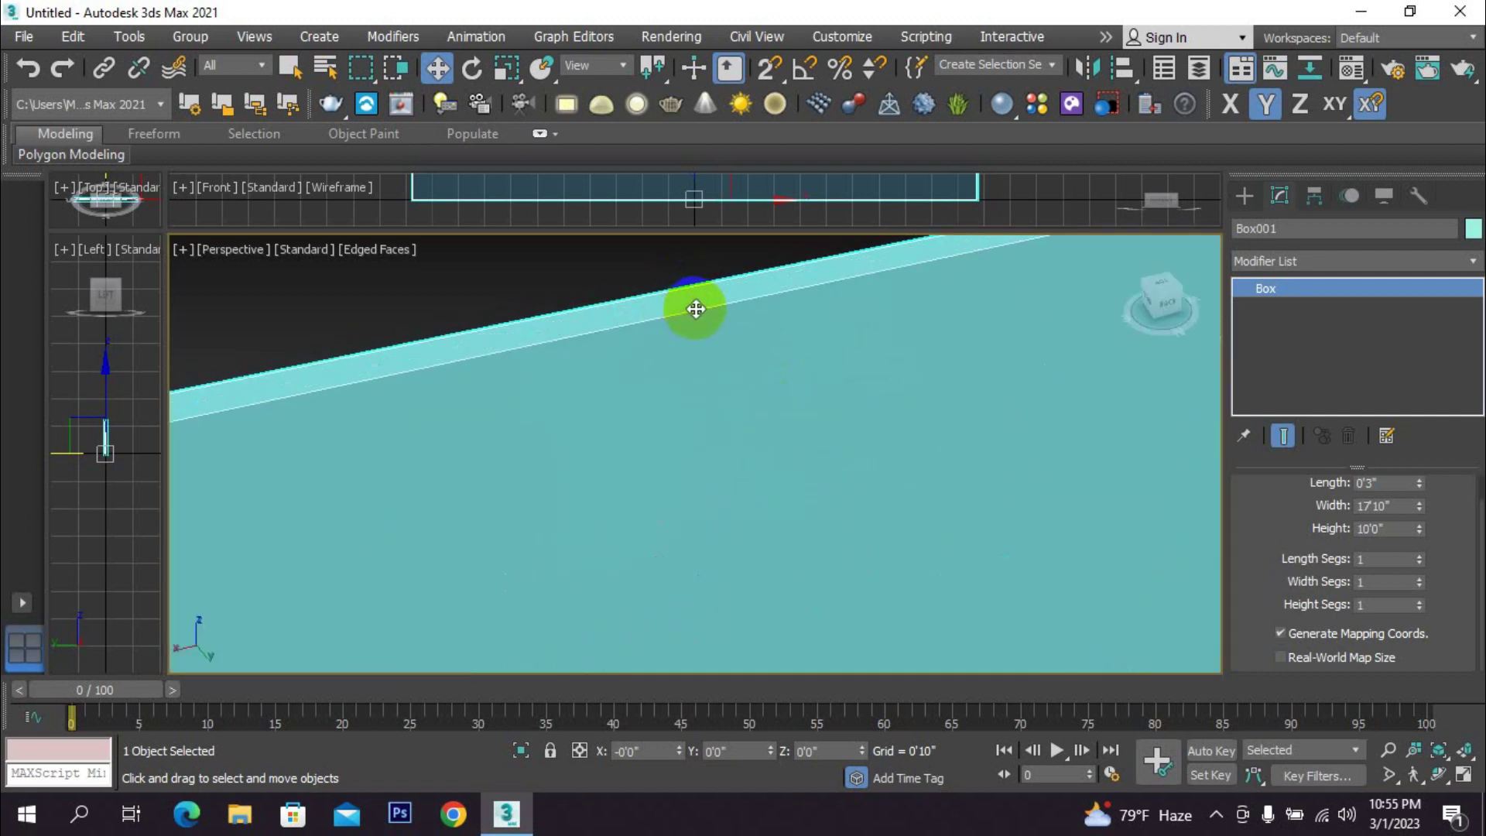
key("F4")
key("F4")
scroll(712, 325, "down", 4)
scroll(780, 479, "down", 2)
middle_click_drag(808, 484, 816, 520, "alt")
scroll(749, 531, "up", 2)
scroll(825, 511, "down", 2)
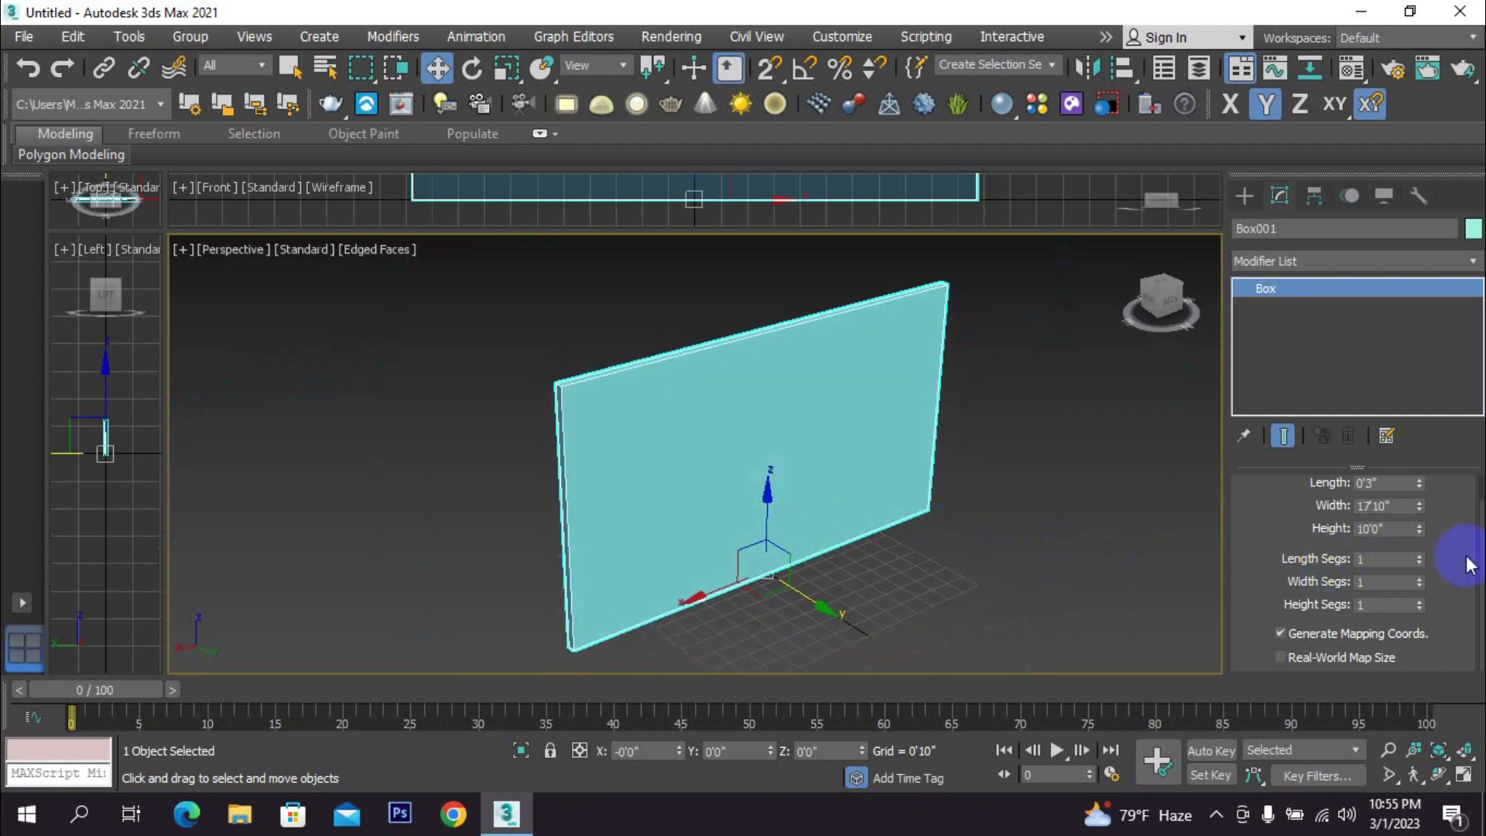
- Add an Edit Poly modifier to the wall box and switch to edge-level editing
scroll(1453, 553, "up", 1)
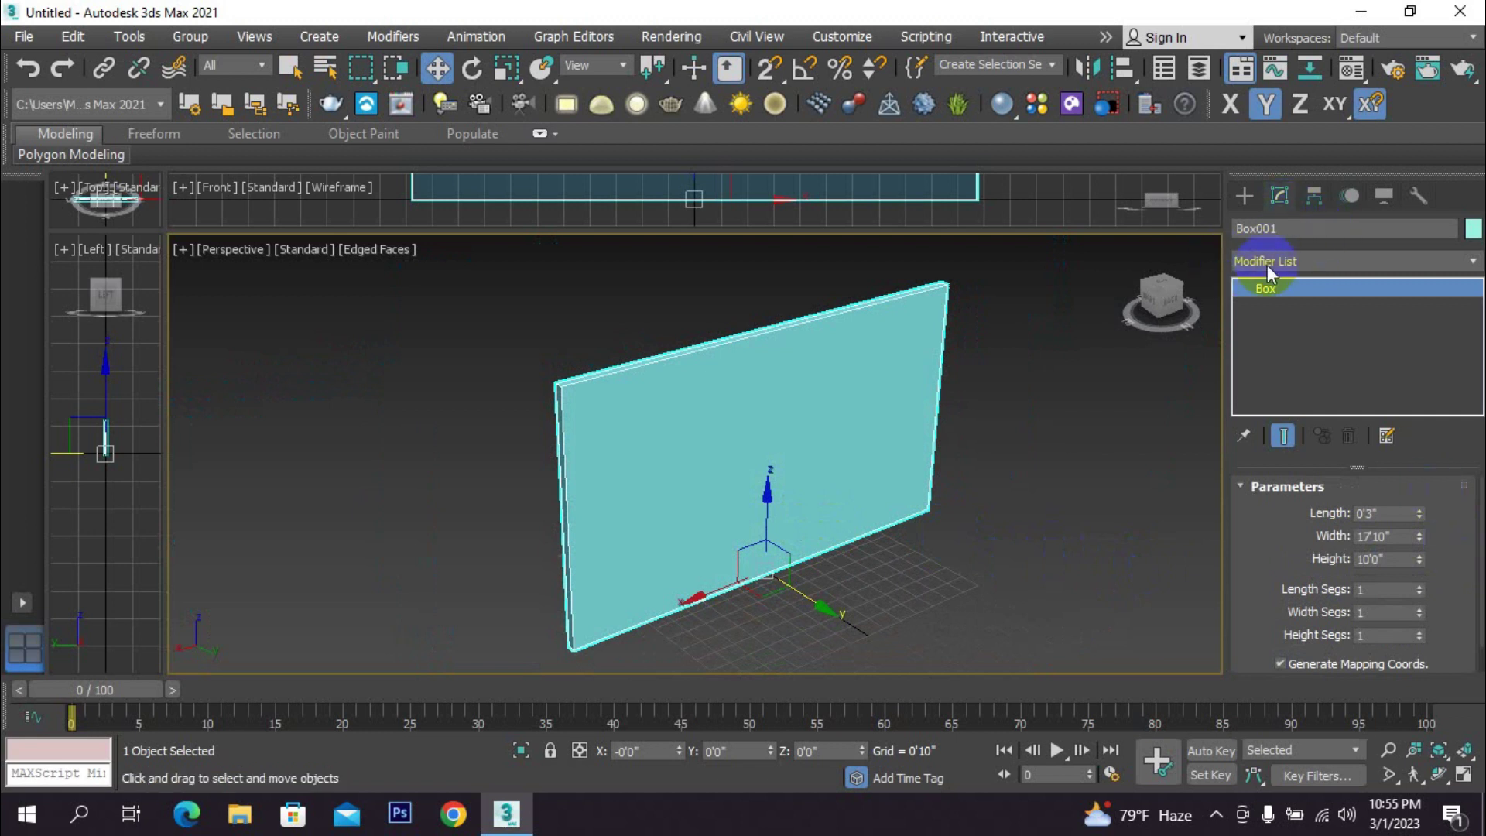
left_click(1322, 261)
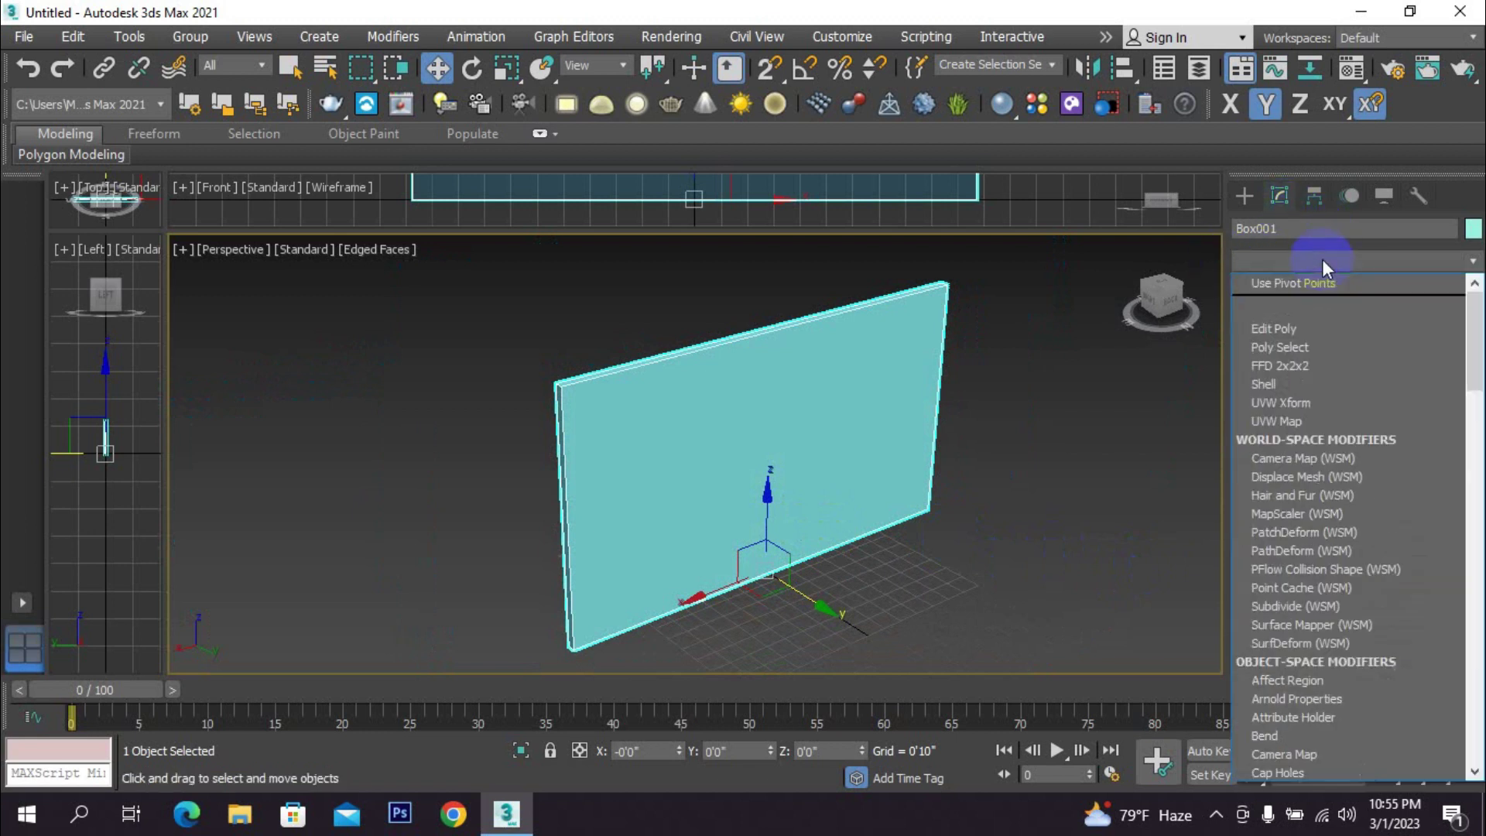
left_click(1308, 328)
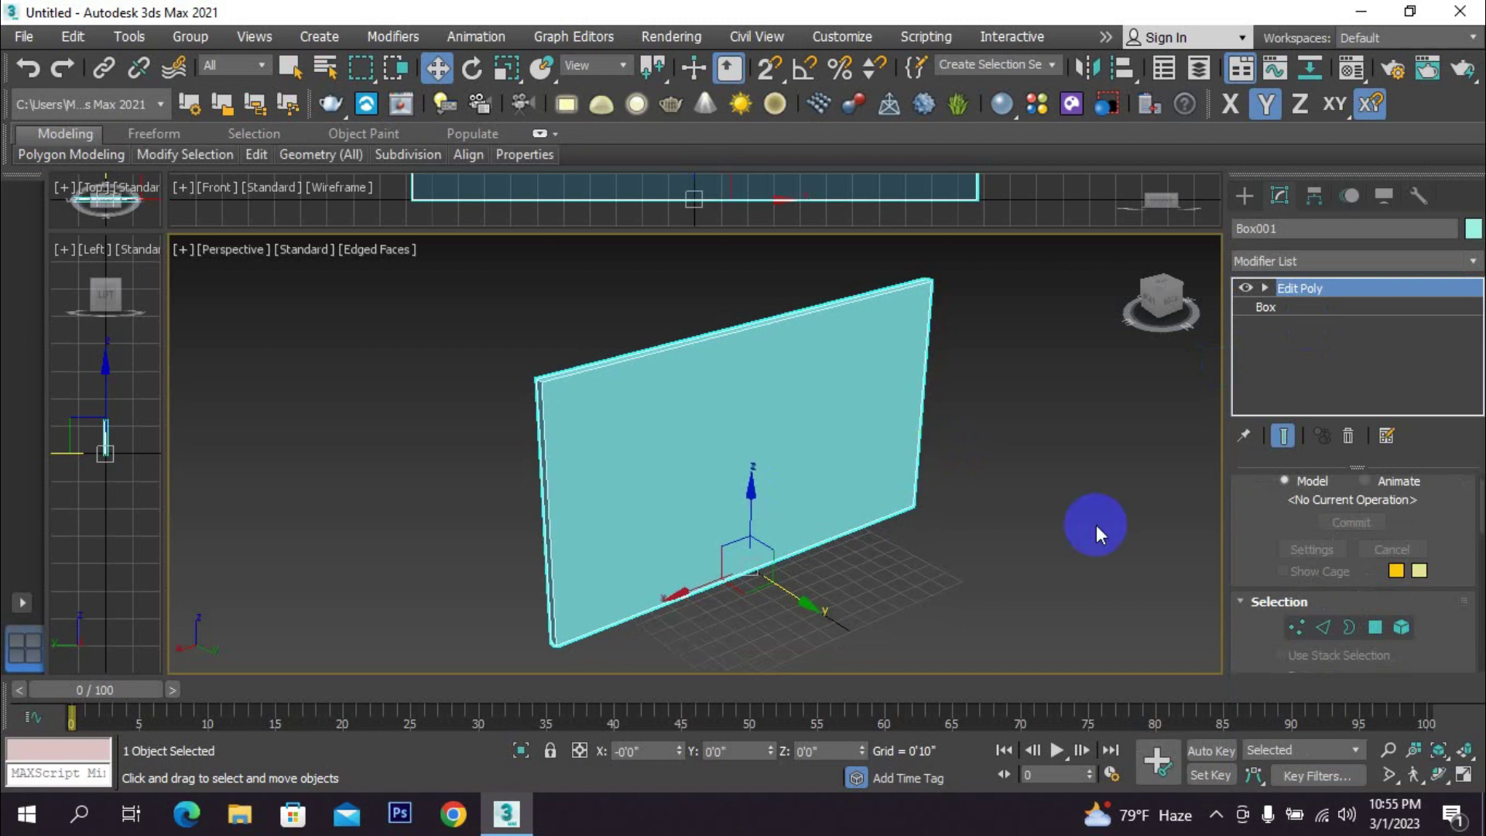
left_click(1323, 624)
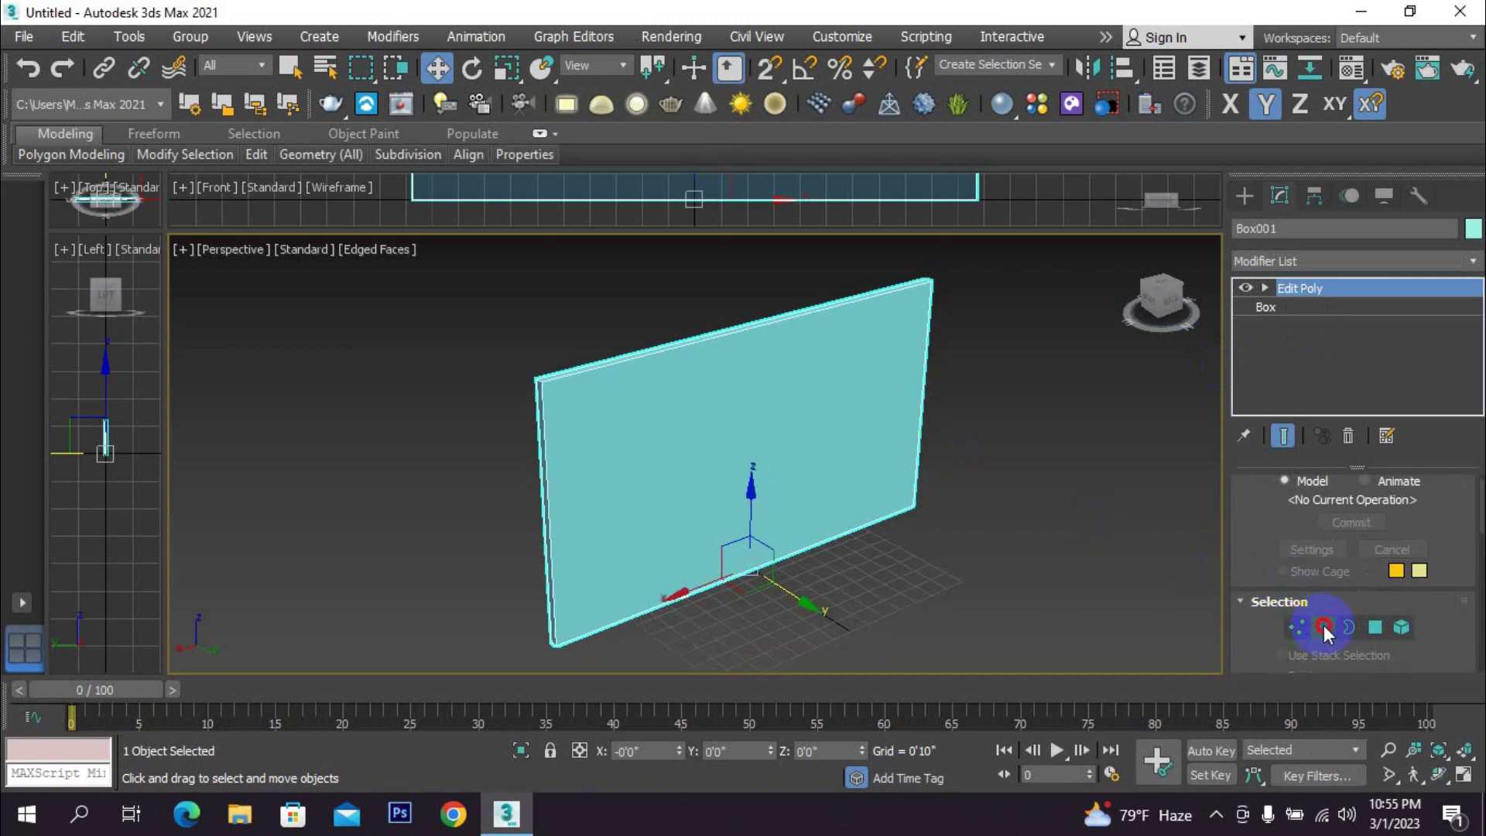
- Select the two long edges along the top of the wall and check the selection from several angles
middle_click_drag(823, 364, 829, 408, "alt")
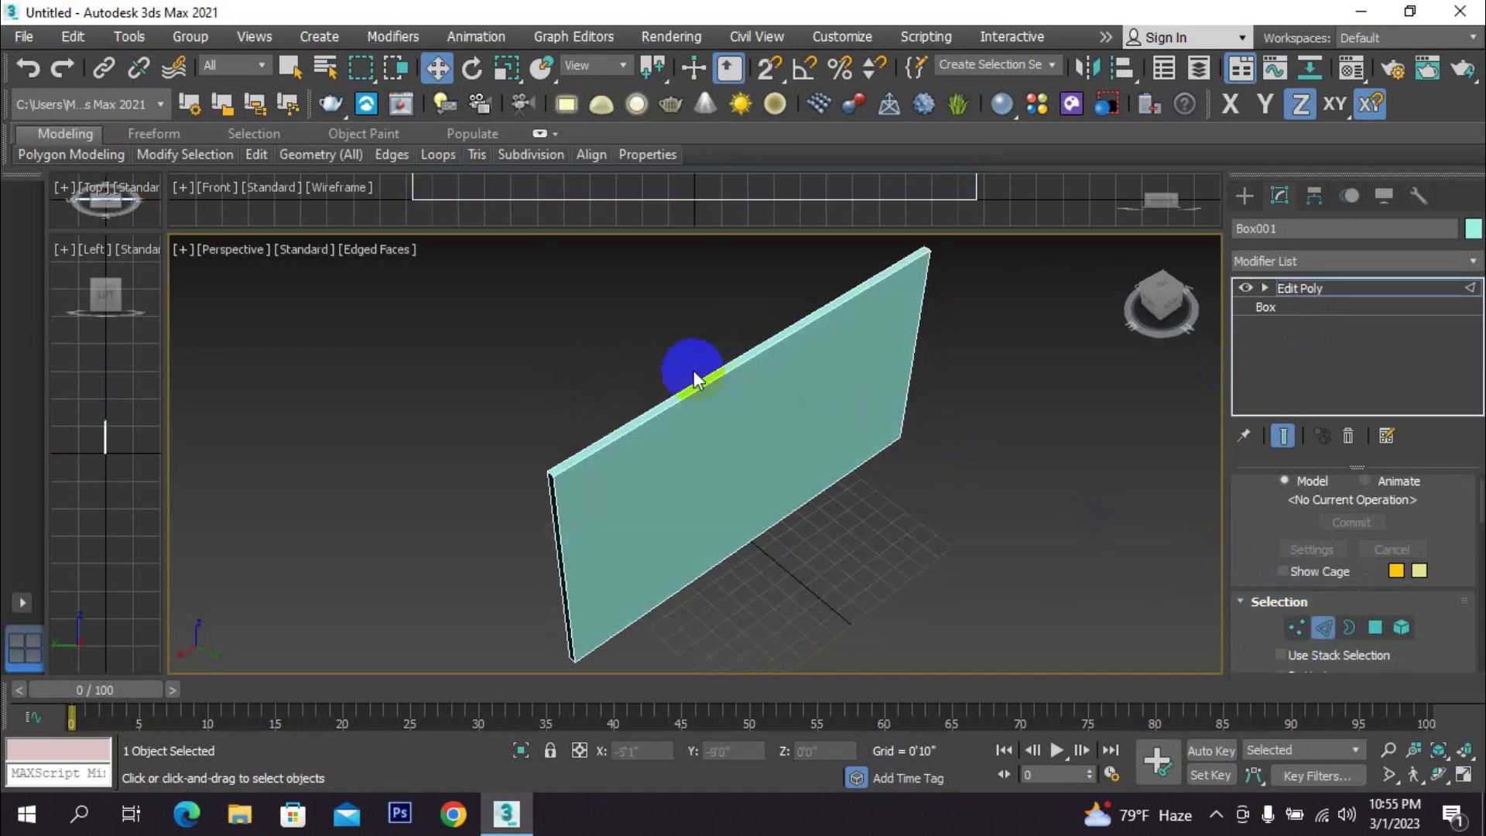
scroll(700, 391, "up", 5)
left_click(713, 401)
middle_click_drag(743, 397, 763, 417, "alt")
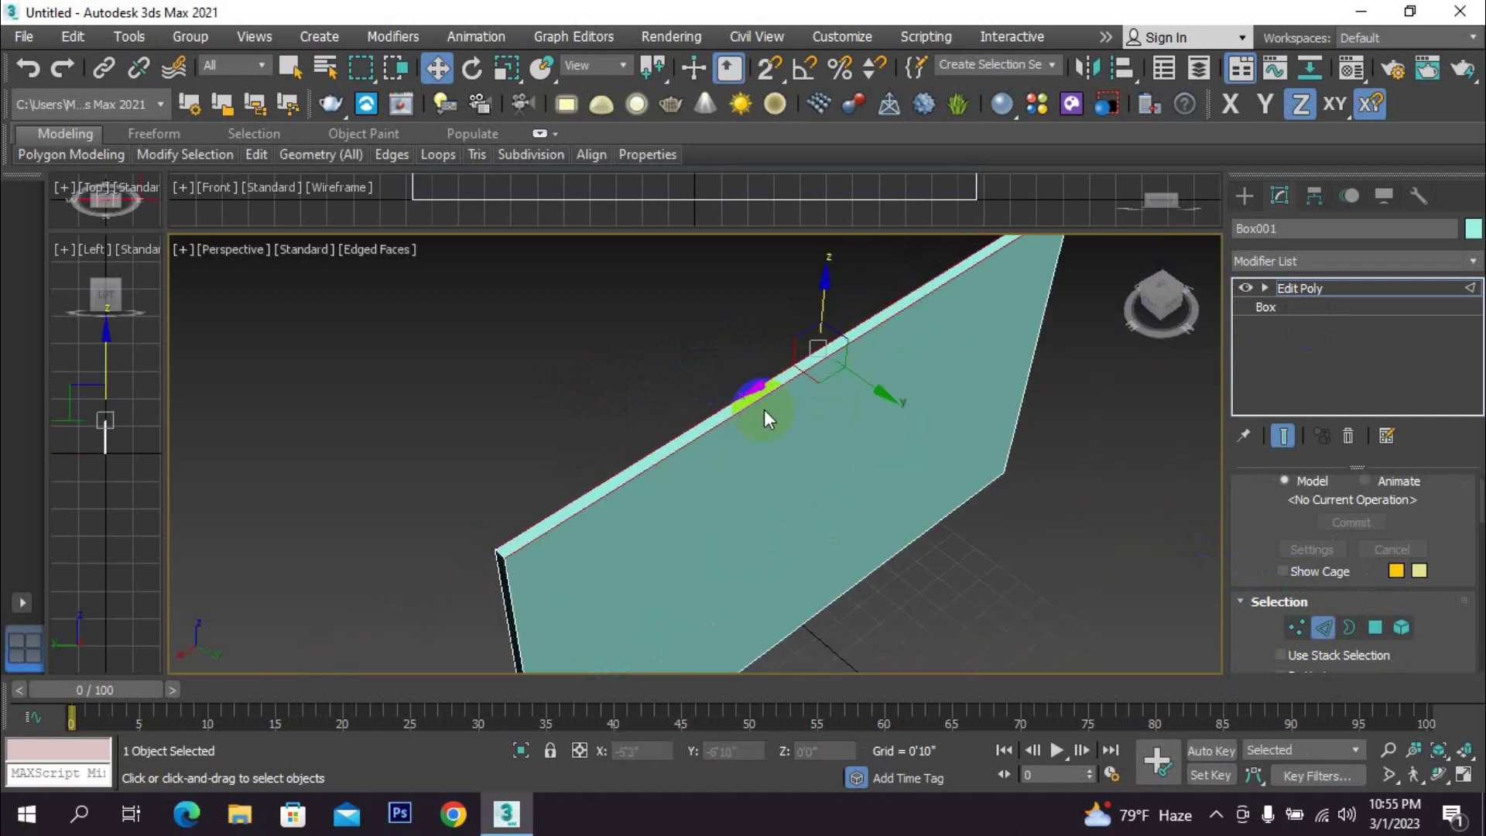
middle_click_drag(722, 463, 772, 428, "alt")
left_click(790, 455)
left_click(715, 438)
left_click(764, 486)
left_click_drag(726, 412, 777, 466)
middle_click_drag(787, 480, 772, 511, "alt")
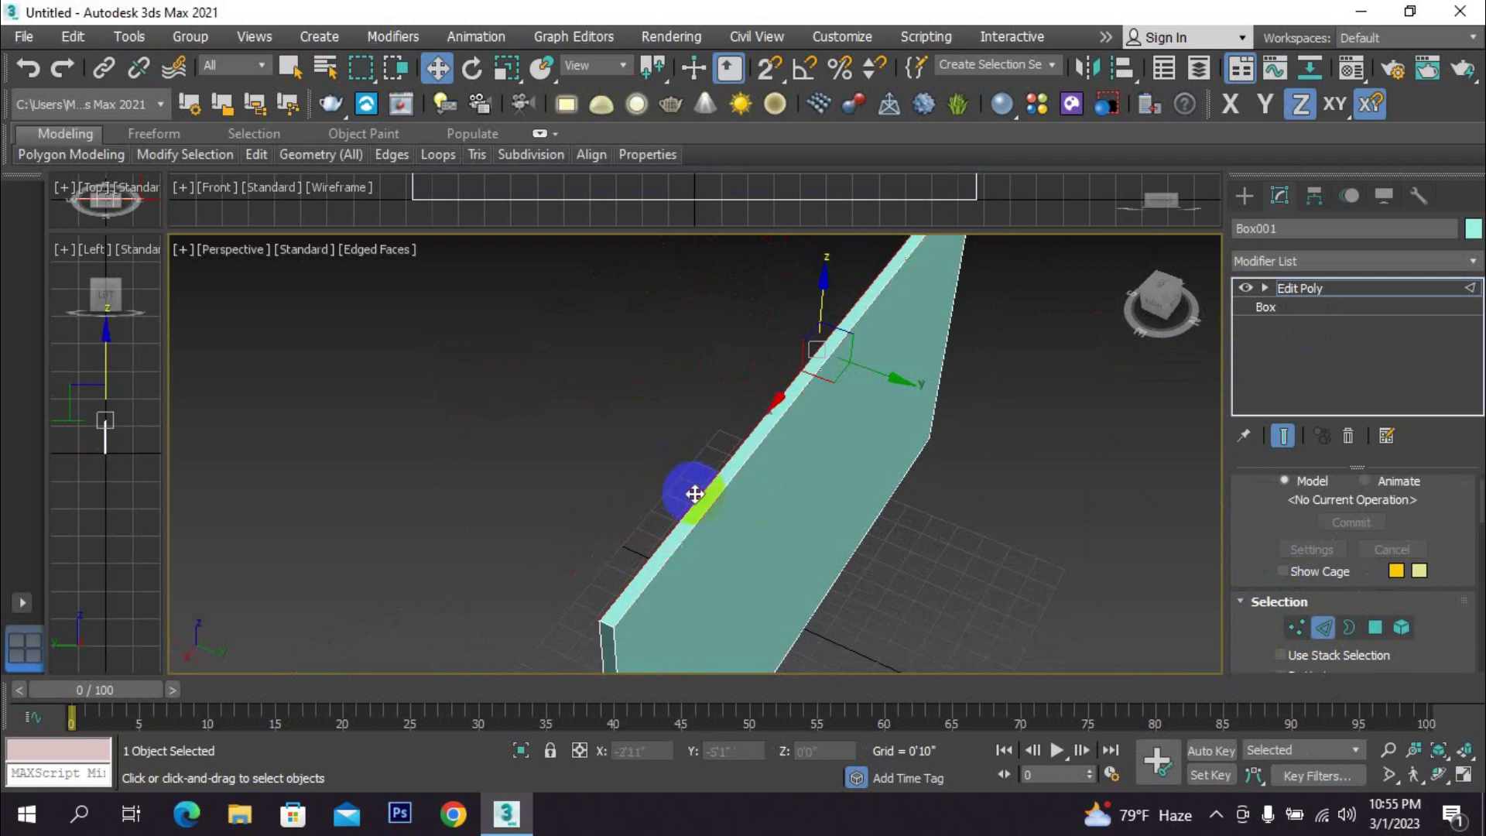
scroll(749, 518, "up", 2)
middle_click_drag(748, 521, 752, 475, "alt")
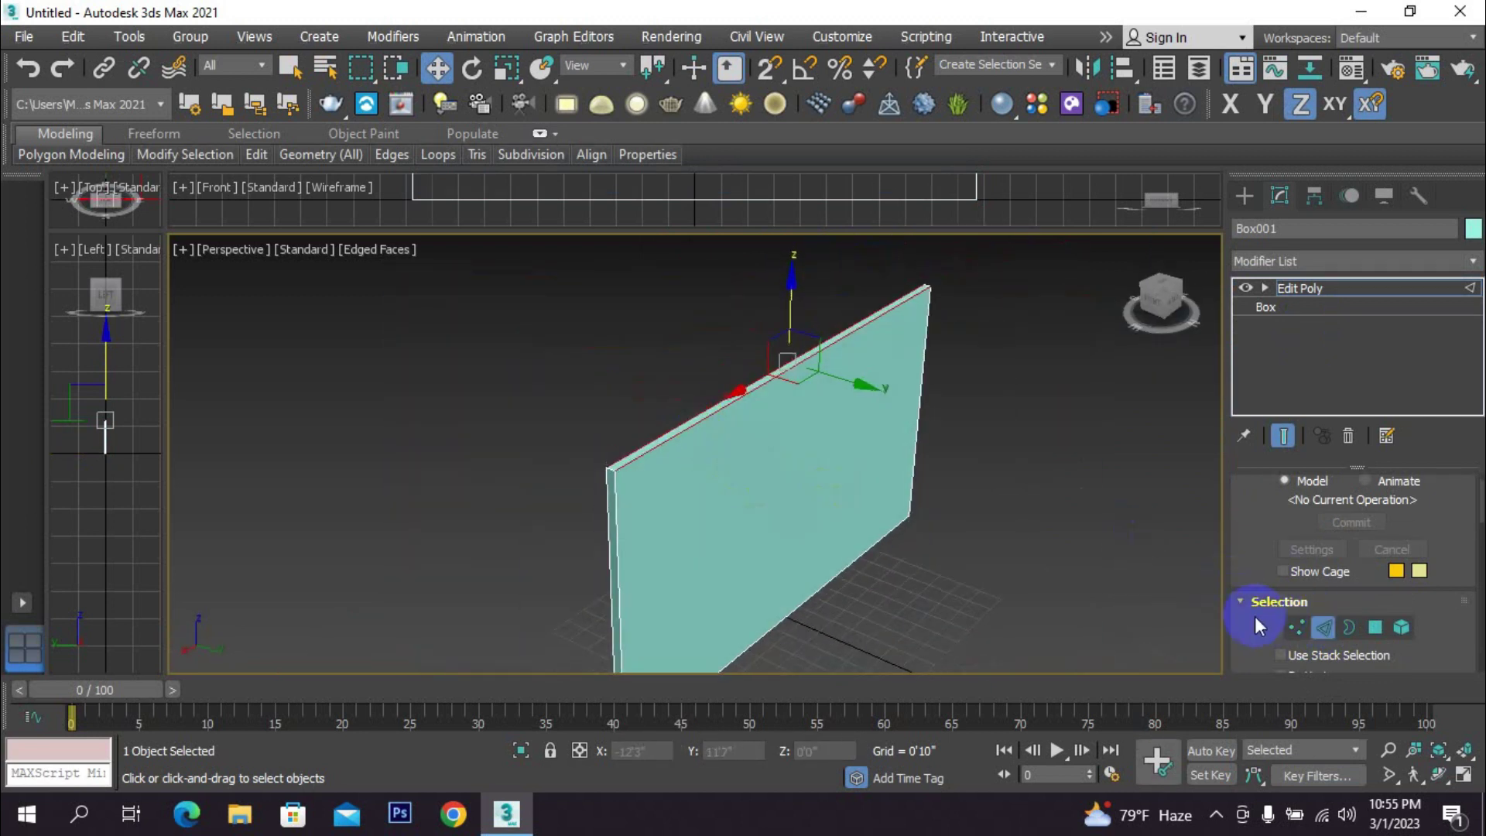
- Try shifting the selection of the two top edges around the ring of long edges
scroll(1255, 619, "down", 3)
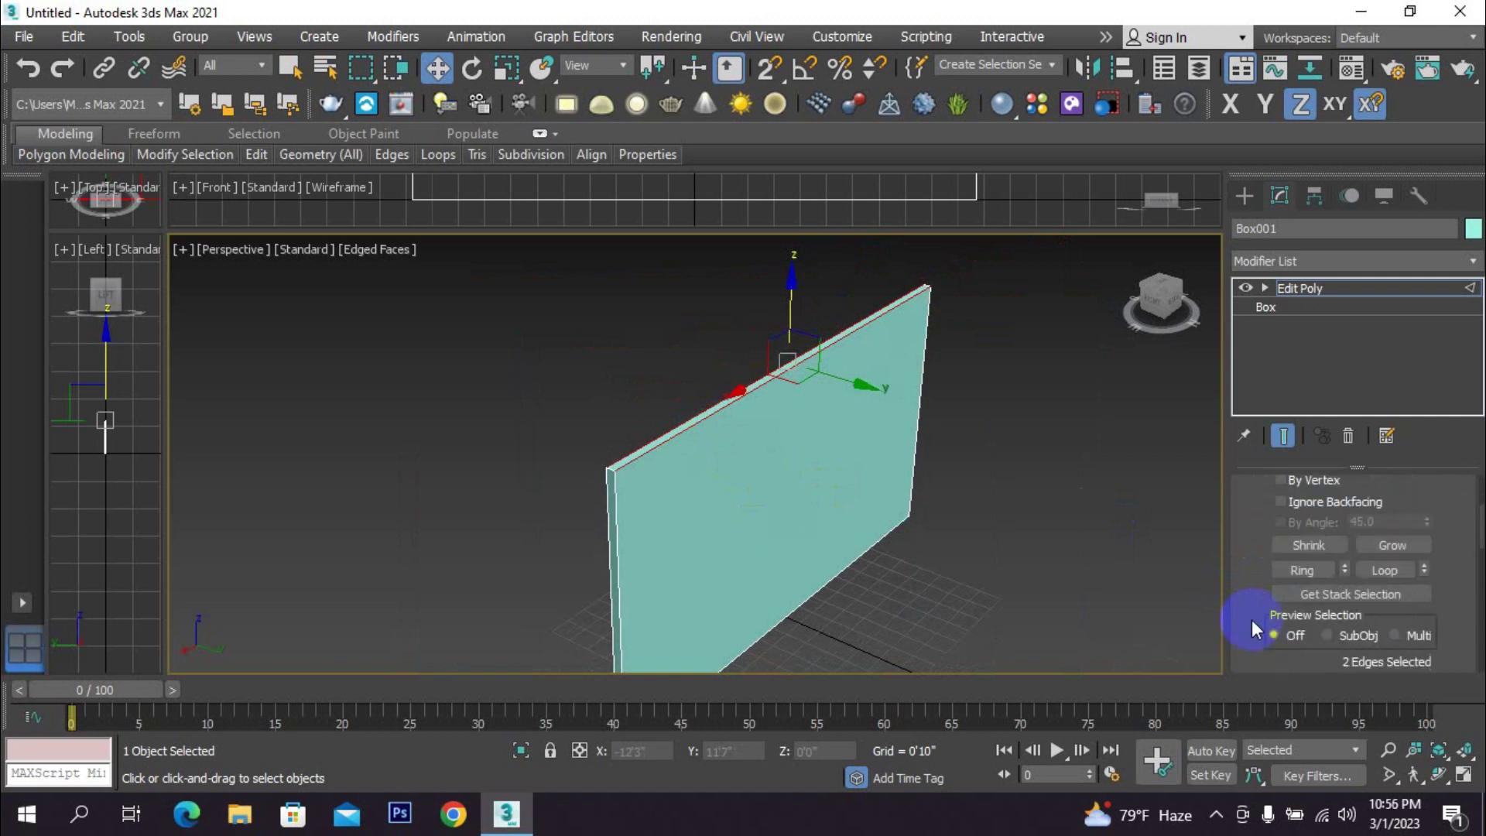
left_click(1344, 564)
middle_click_drag(995, 557, 727, 620)
middle_click_drag(689, 484, 850, 540, "alt")
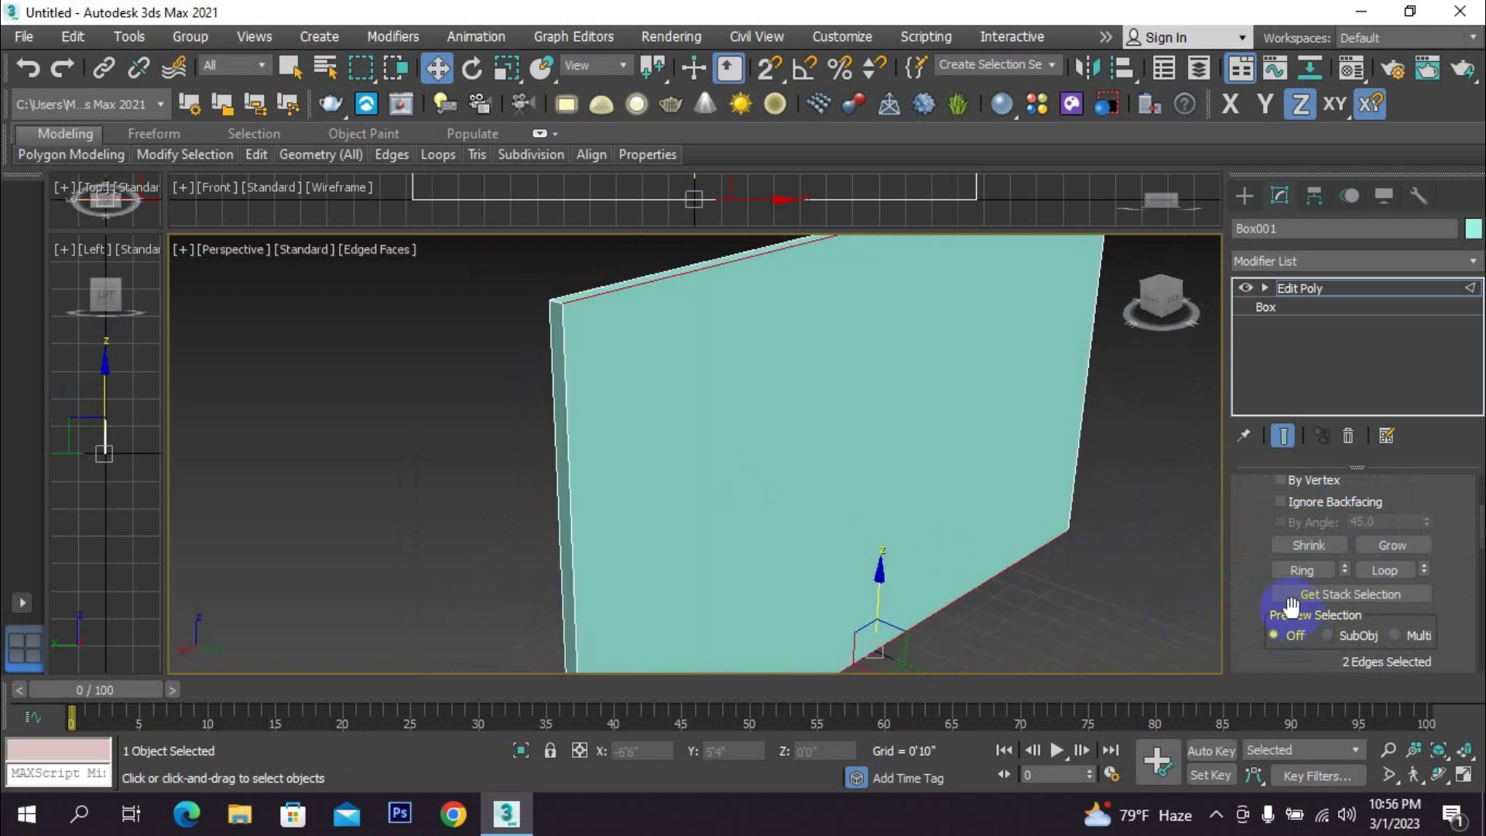
middle_click_drag(852, 380, 834, 437, "alt")
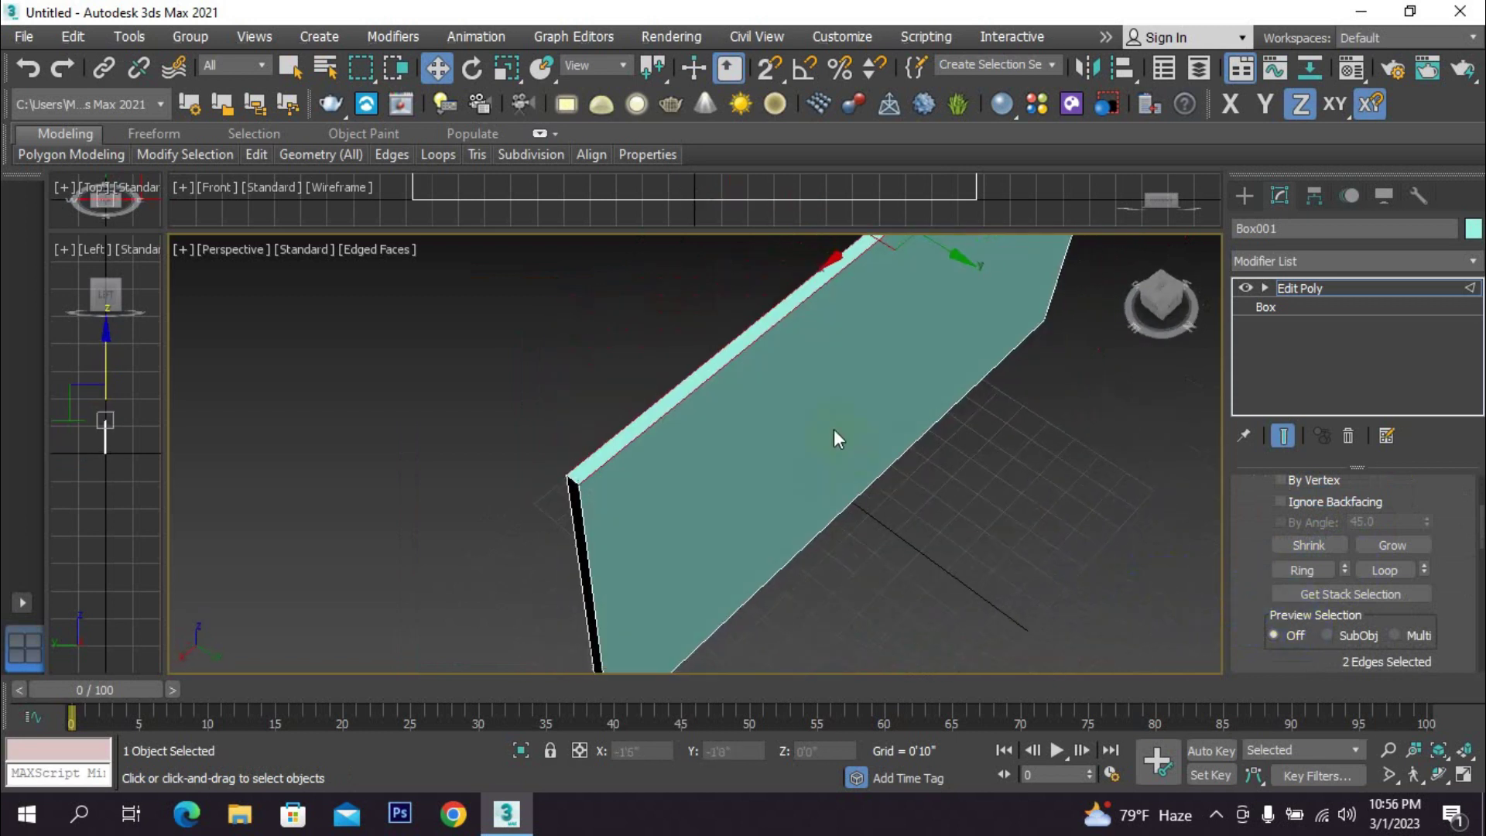
middle_click_drag(771, 499, 759, 464, "alt")
- Extend the selection with Ring to all four long horizontal edges of the wall
left_click(1306, 597)
left_click(1304, 571)
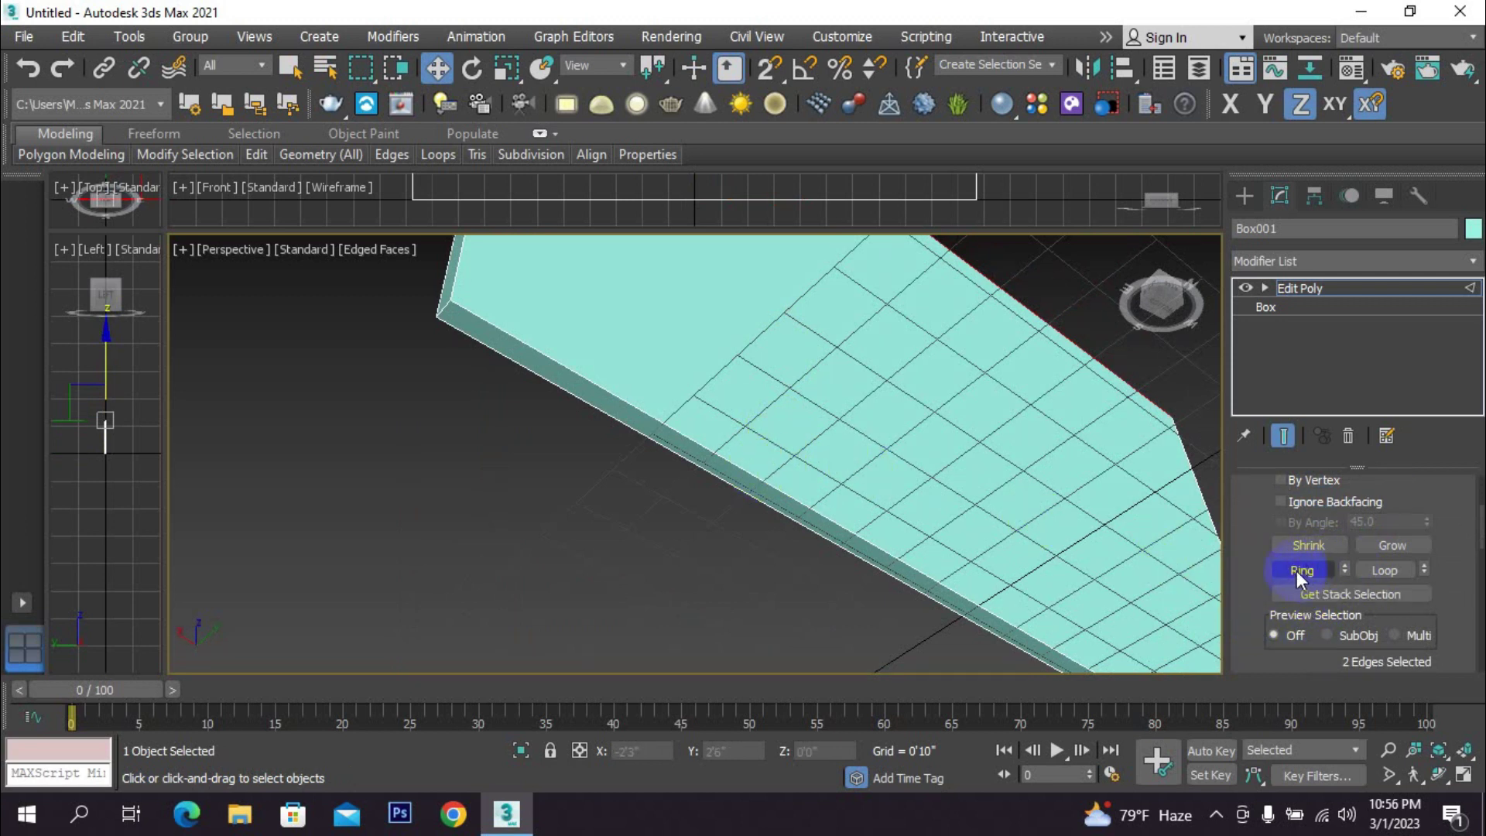
middle_click_drag(838, 541, 776, 557, "alt")
left_click(1294, 572)
middle_click_drag(1151, 508, 978, 532, "alt")
scroll(920, 526, "down", 4)
scroll(995, 517, "up", 5)
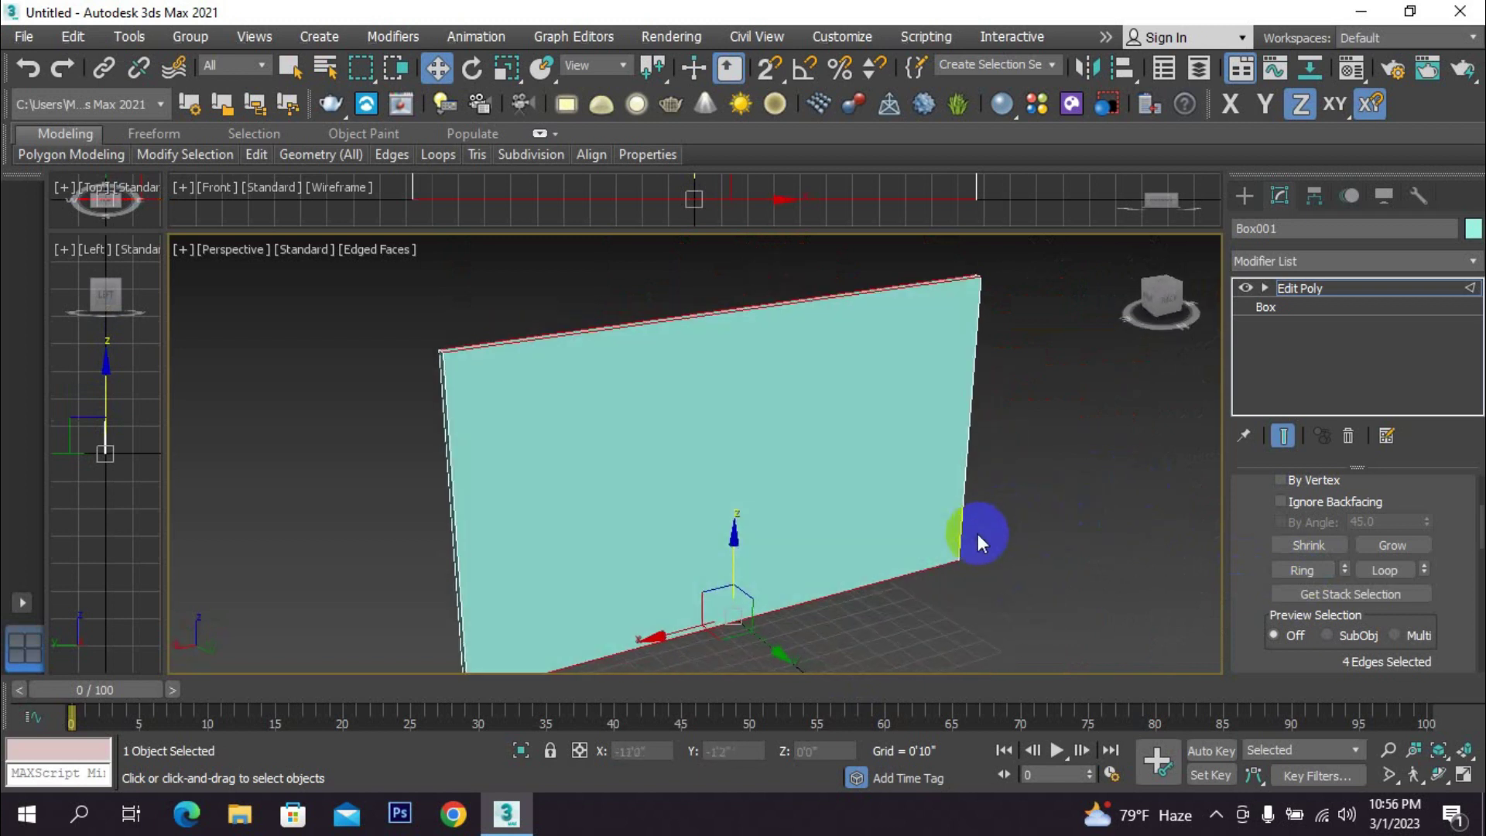
- Preview Connect Edges on the four long edges with 1 segment, 0 pinch and 0 slide
scroll(1447, 607, "down", 6)
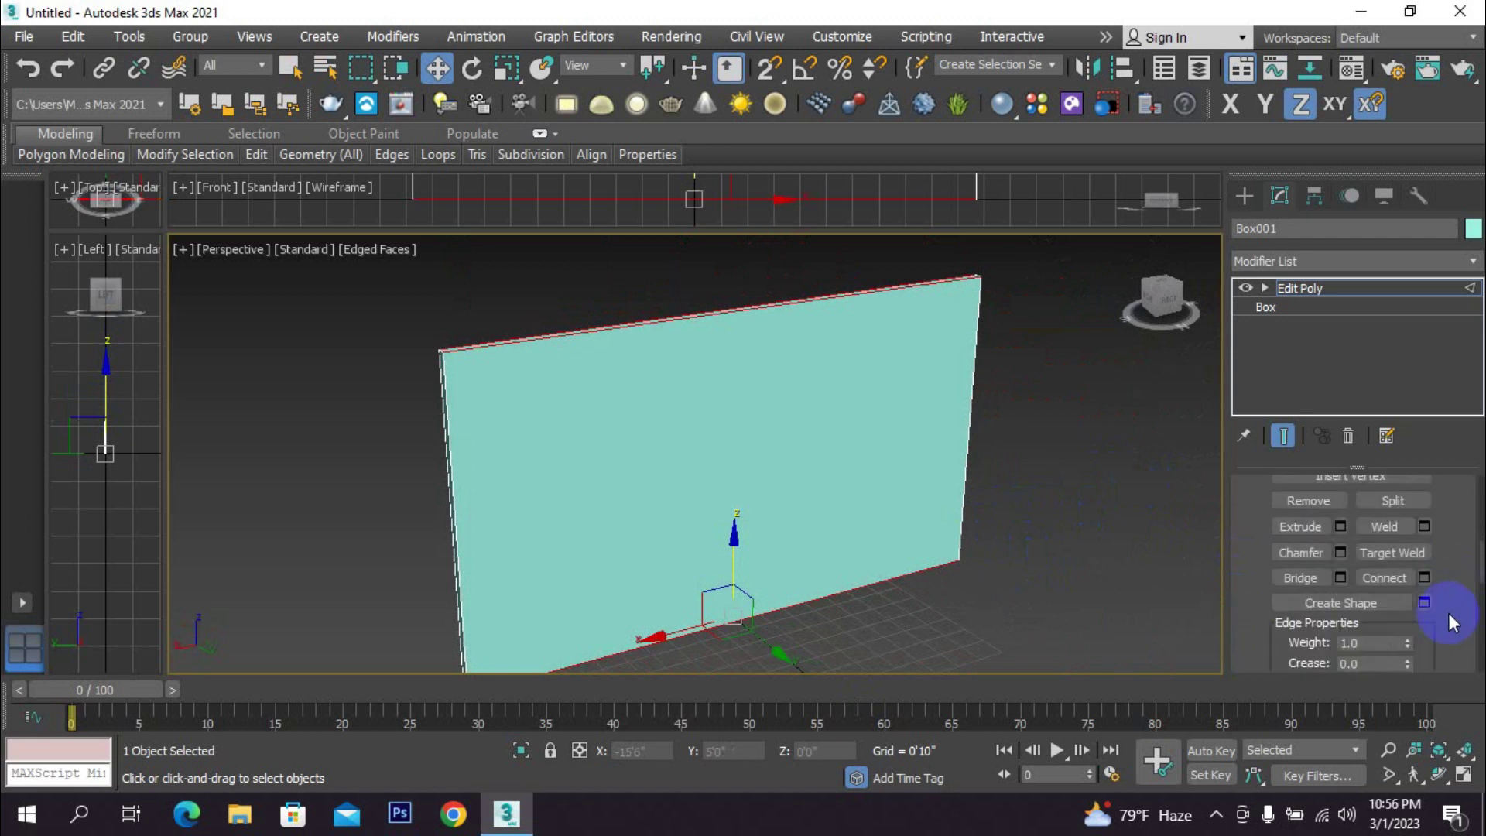
left_click(1423, 578)
middle_click_drag(756, 592, 341, 475)
middle_click_drag(615, 547, 583, 558)
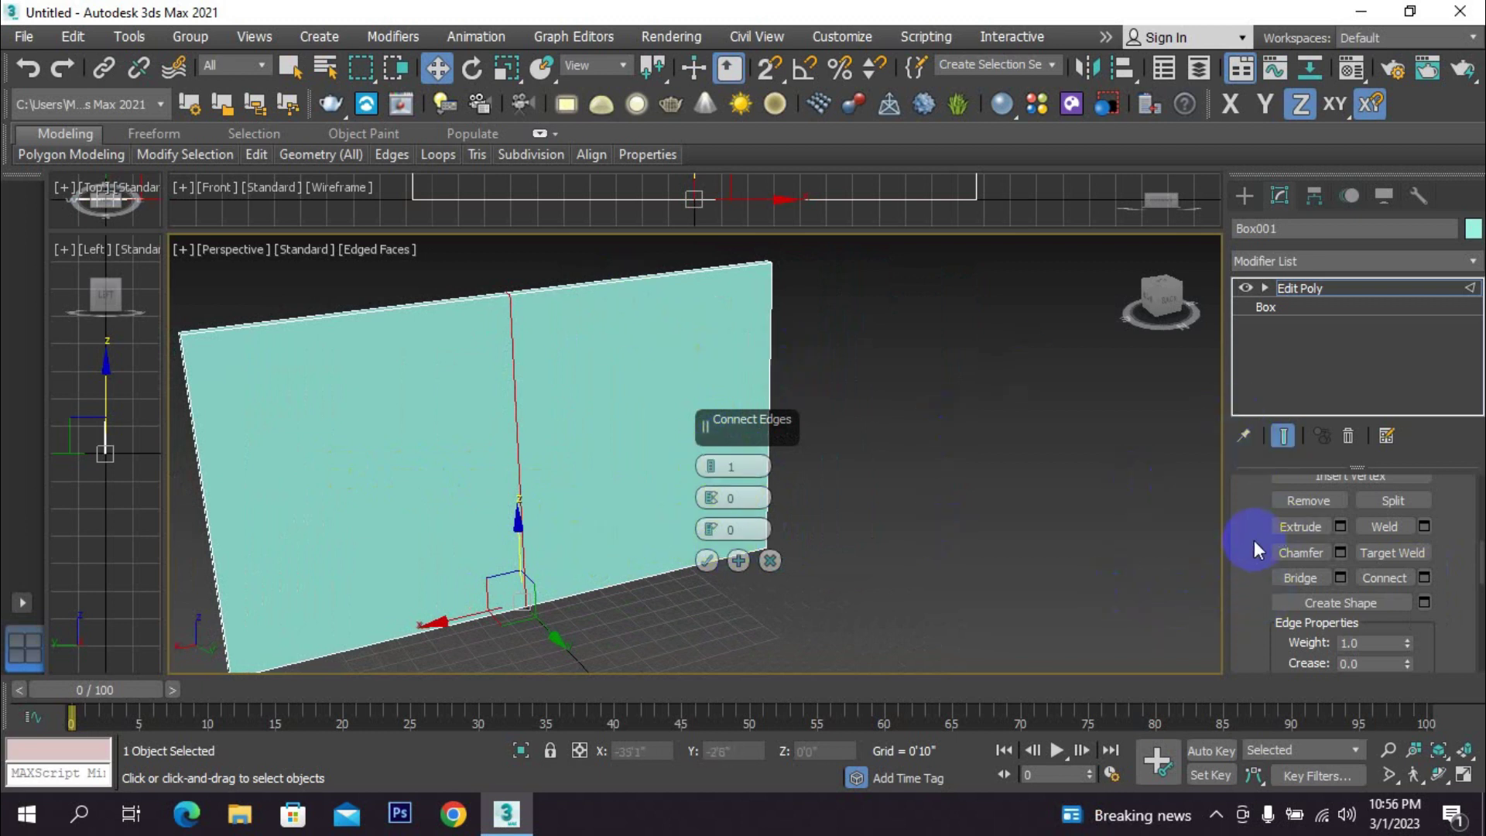
left_click(511, 300)
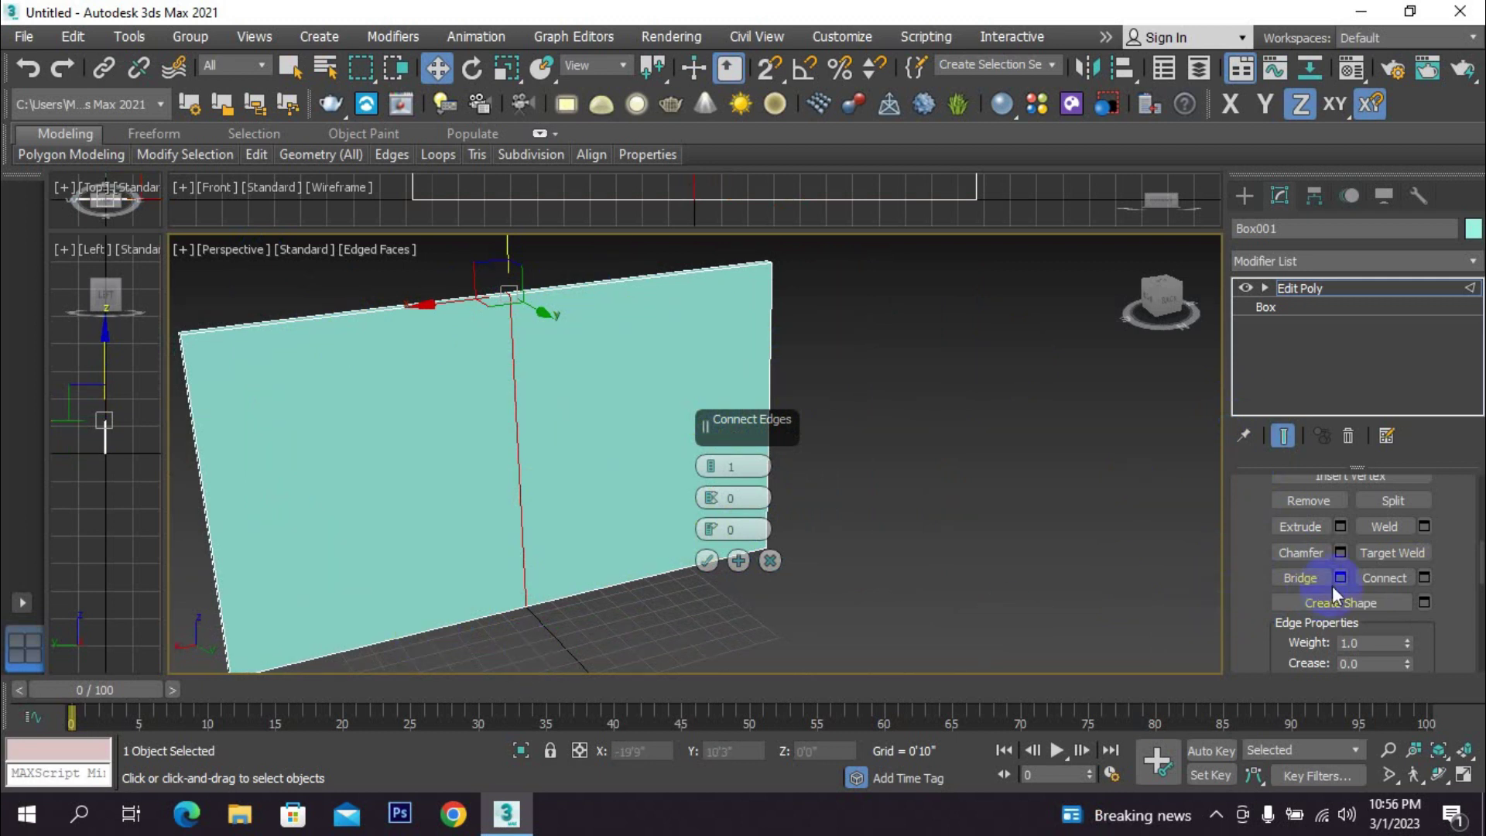
middle_click_drag(385, 388, 466, 375)
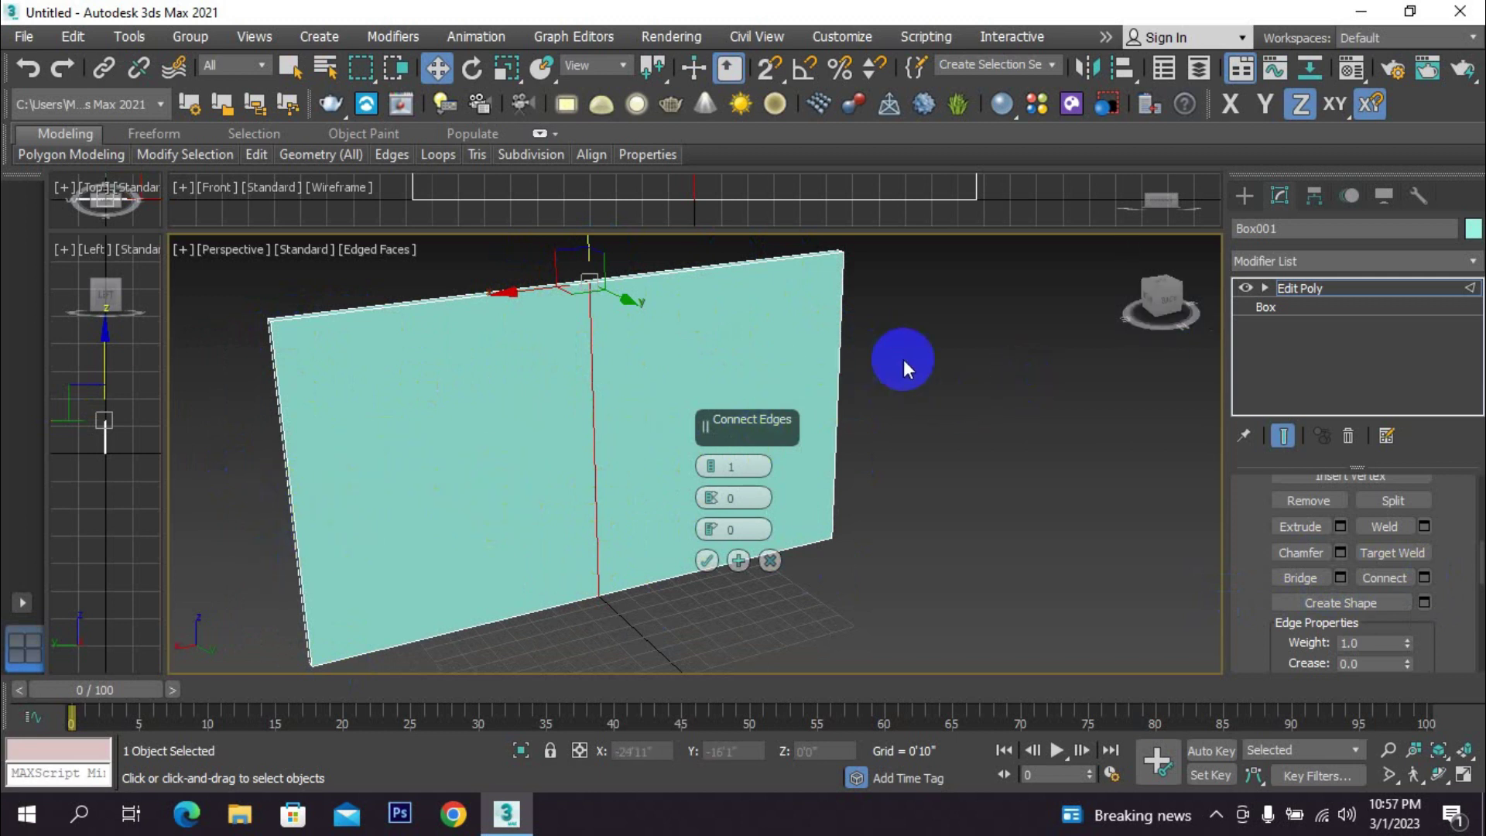
middle_click_drag(634, 362, 635, 393, "alt")
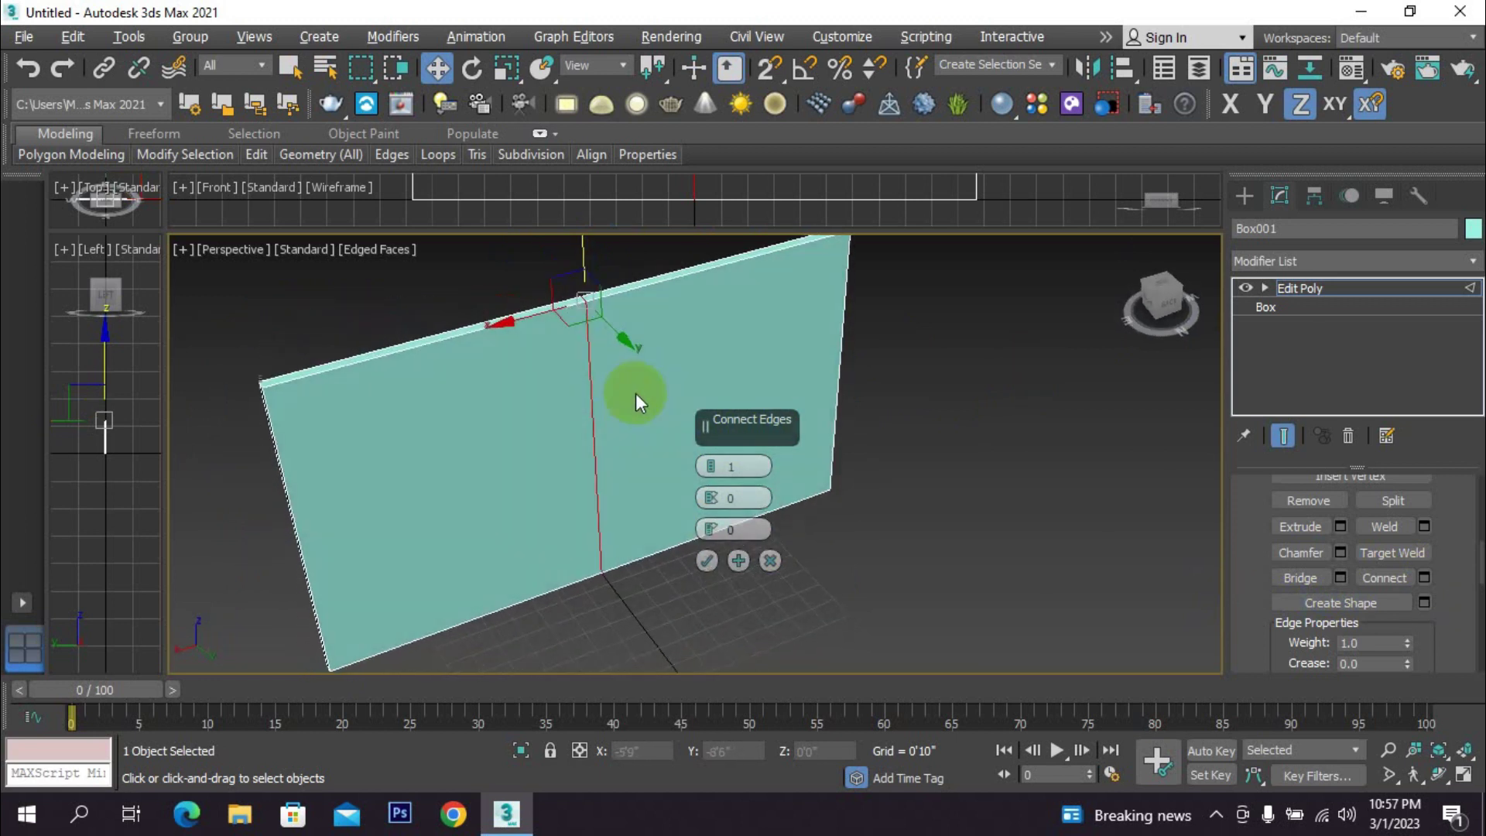
- Try 4 segments for the wall's edge connection and settle on 2
left_click(712, 462)
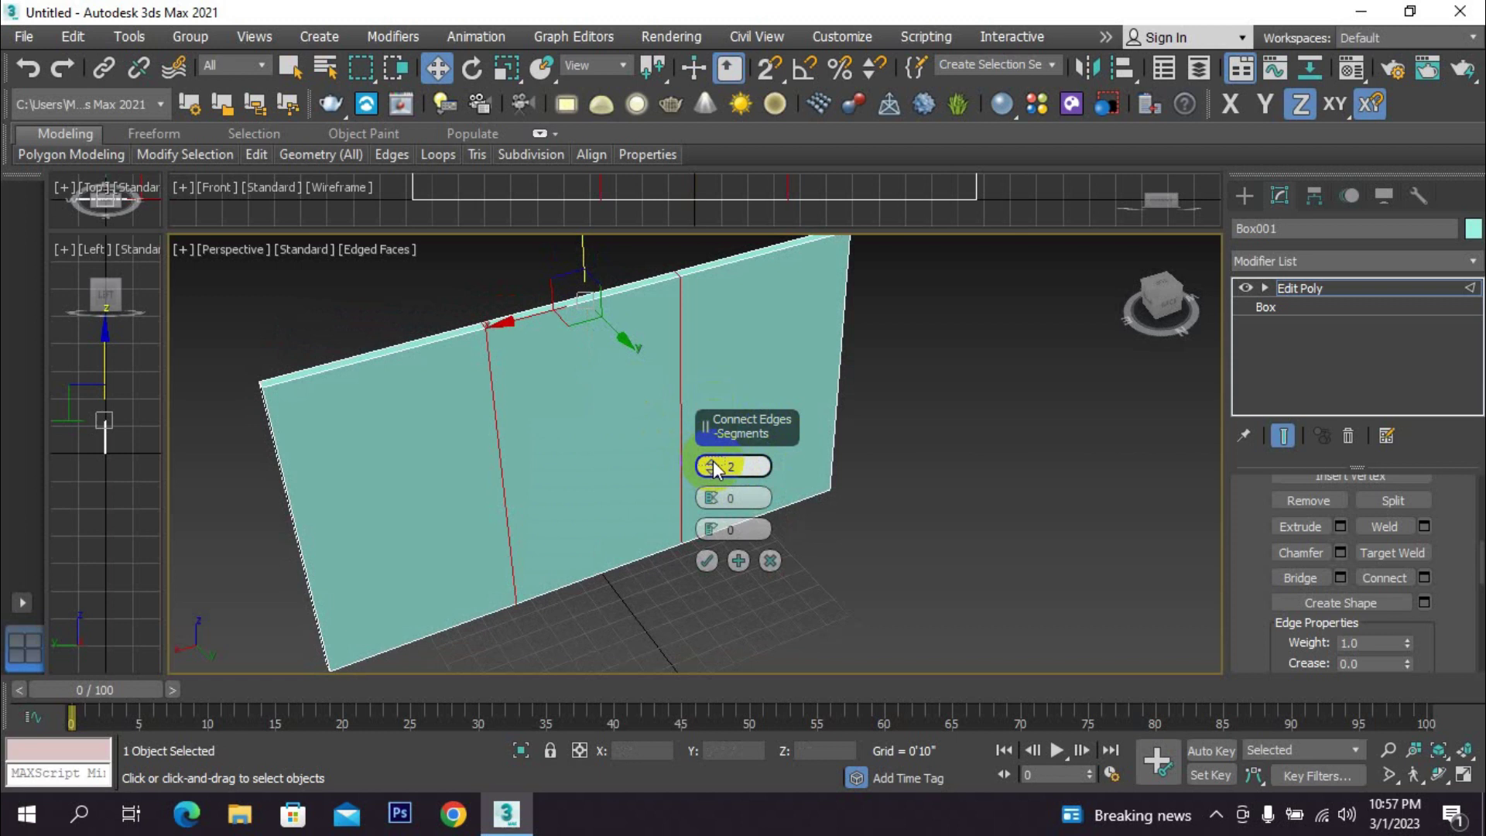
left_click(712, 464)
left_click(712, 464)
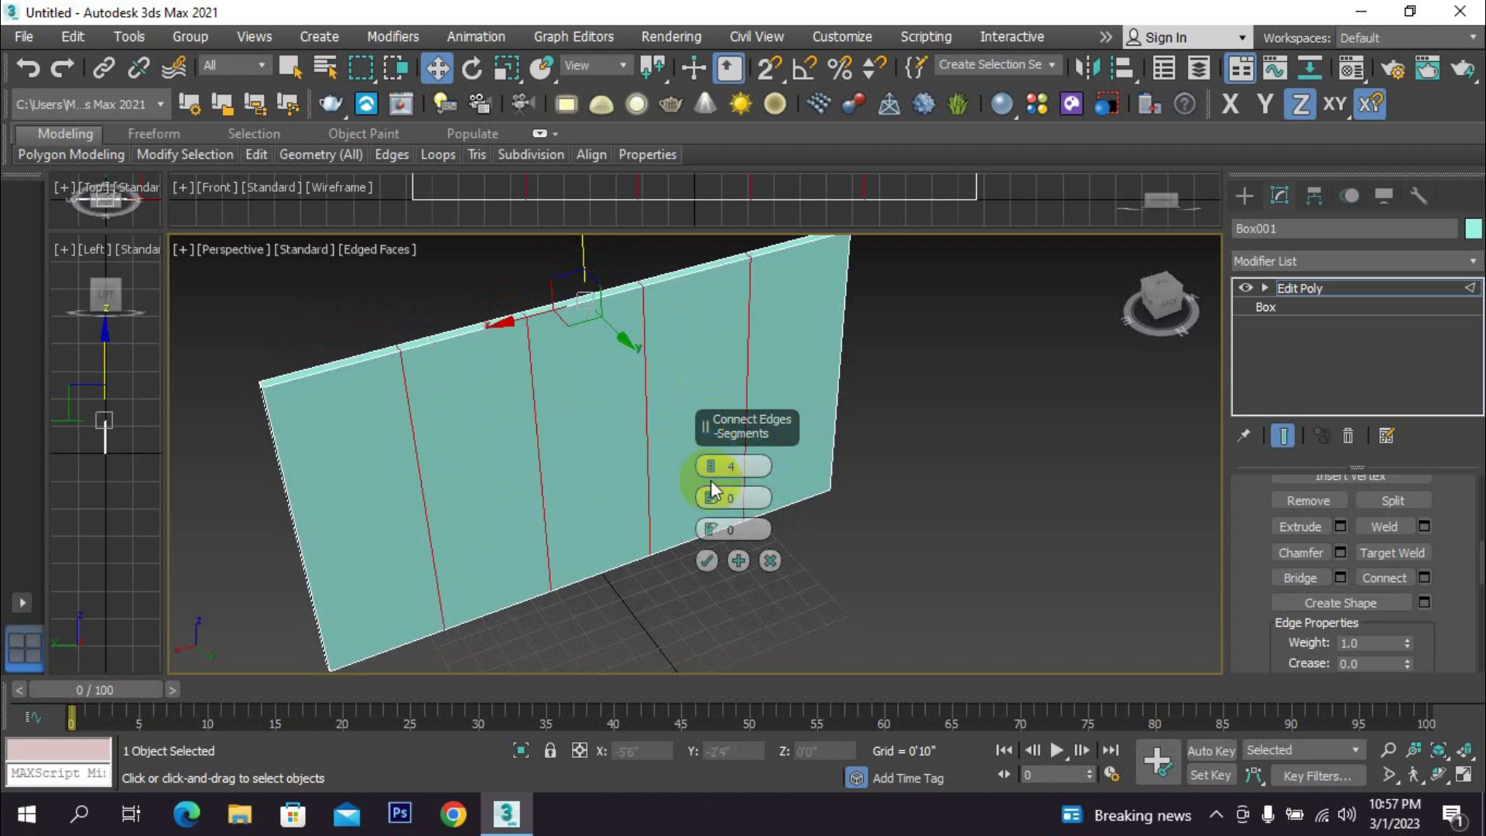
left_click(711, 470)
left_click(711, 470)
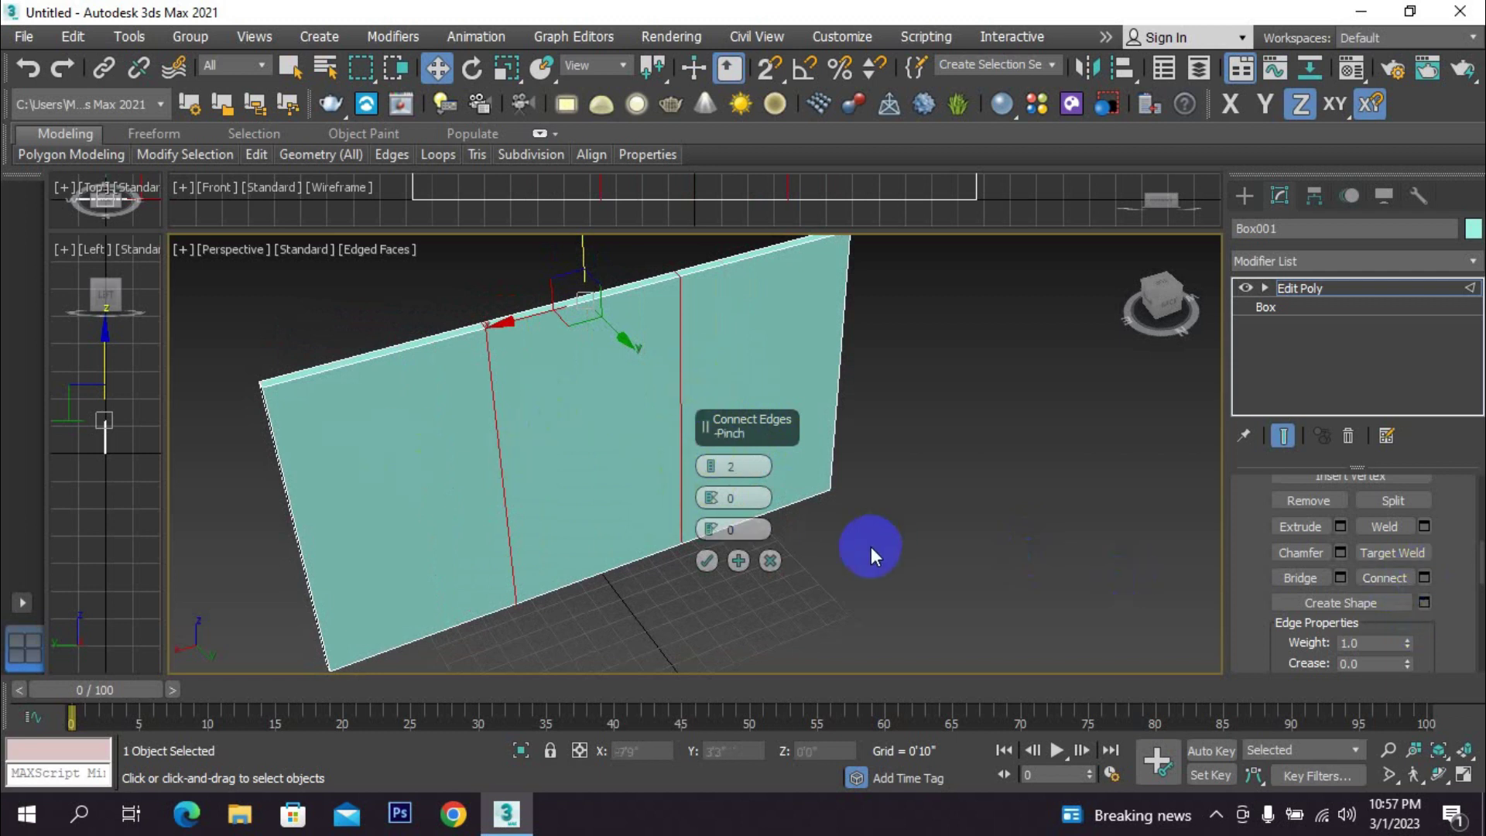
- Set the edge connection's pinch to -19, adjust its slide slightly and apply it
left_click_drag(713, 492, 733, 570)
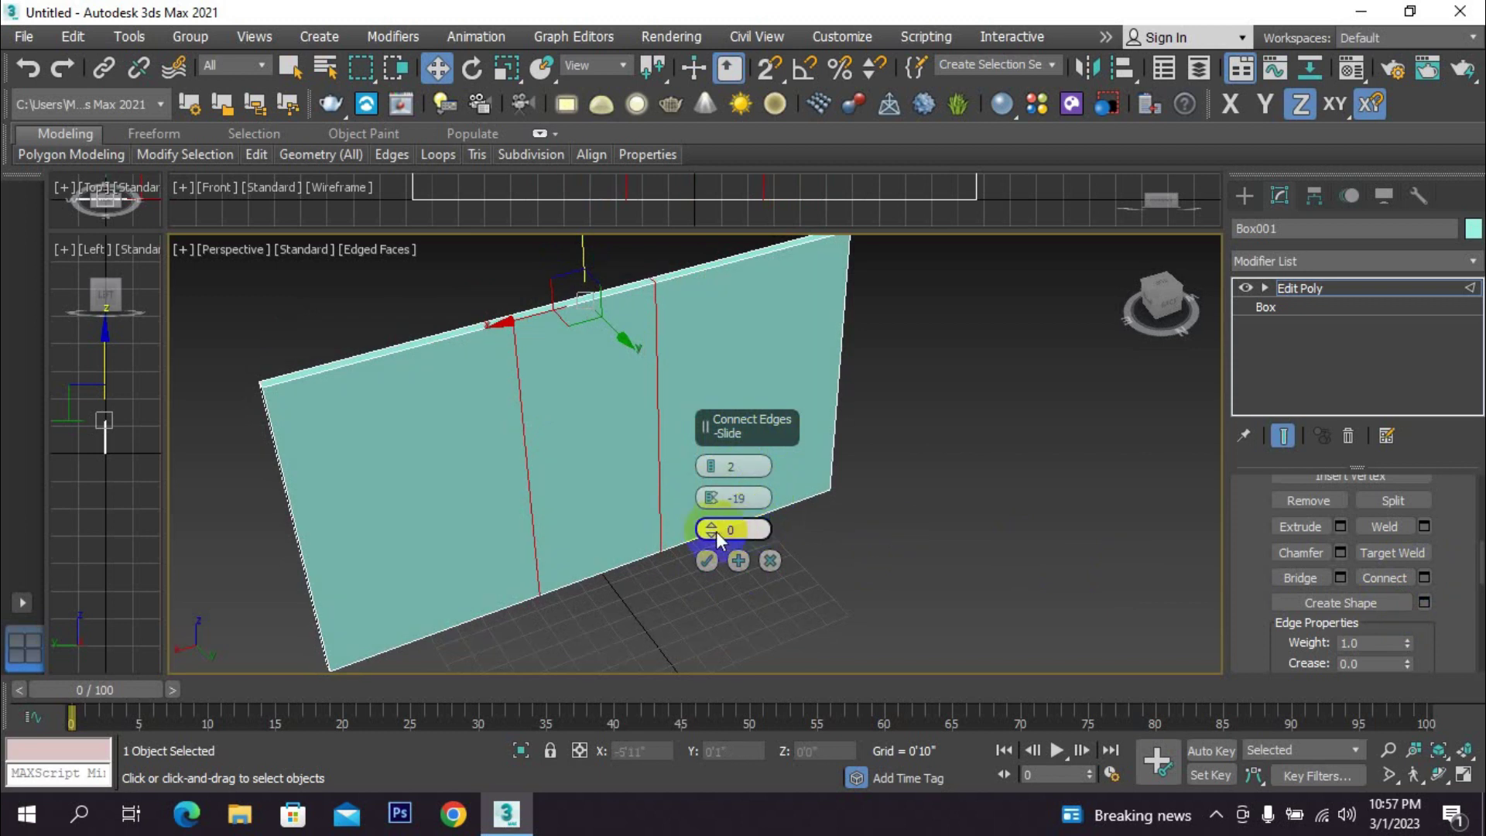
mouse_move(713, 532)
left_mouse_down()
mouse_move(720, 494)
mouse_move(703, 601)
mouse_move(729, 485)
mouse_move(720, 531)
mouse_move(706, 481)
mouse_move(723, 341)
mouse_move(750, 305)
mouse_move(723, 600)
mouse_move(739, 527)
mouse_move(706, 531)
mouse_move(707, 558)
left_mouse_up()
left_click(705, 561)
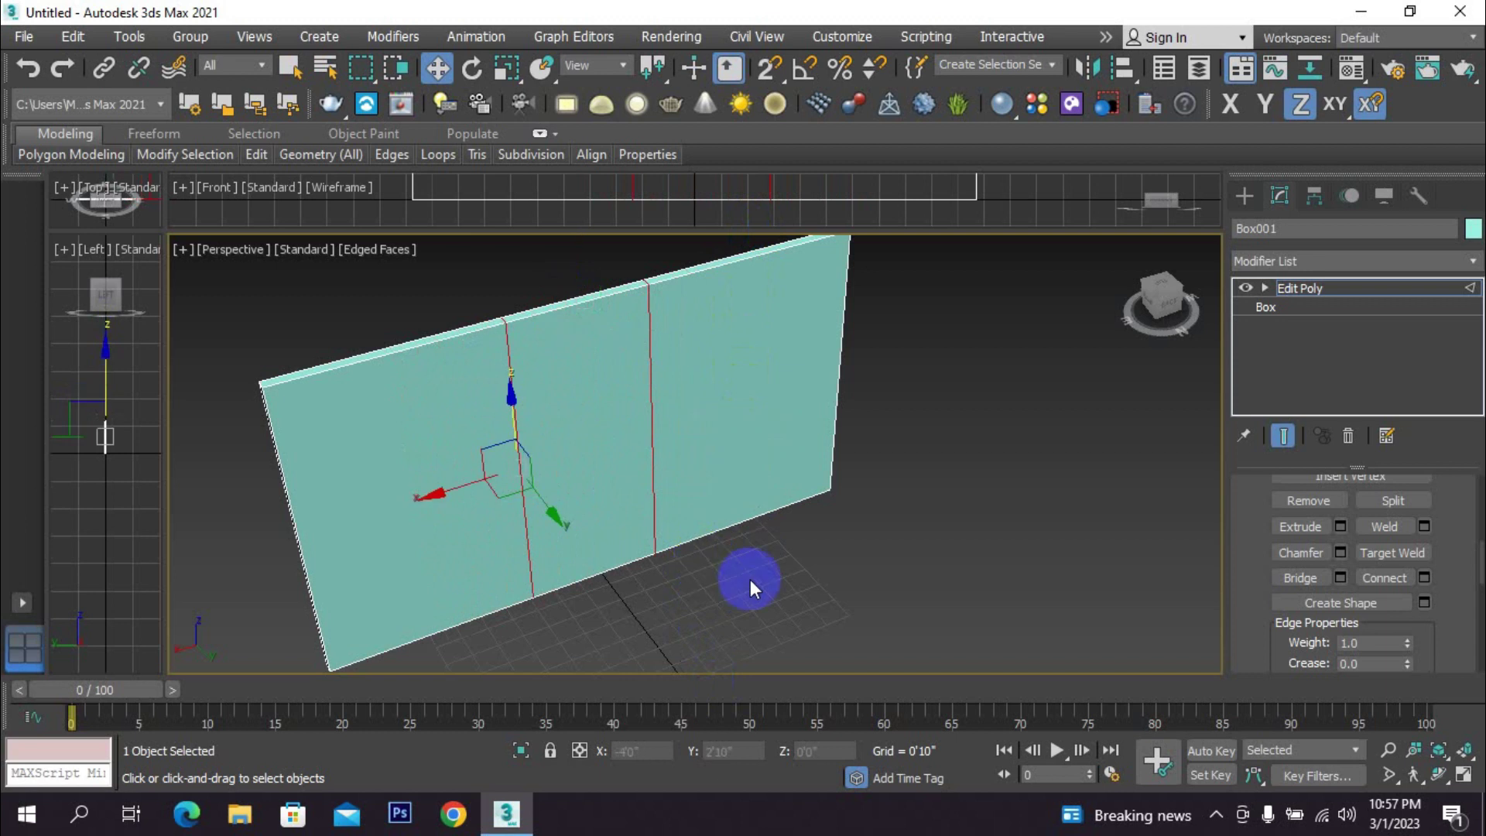
- Preview Connect Edges between the wall's two inner vertical divisions with 2 segments and check it from both sides
middle_click_drag(670, 593, 961, 556, "alt")
middle_click_drag(751, 476, 684, 443, "alt")
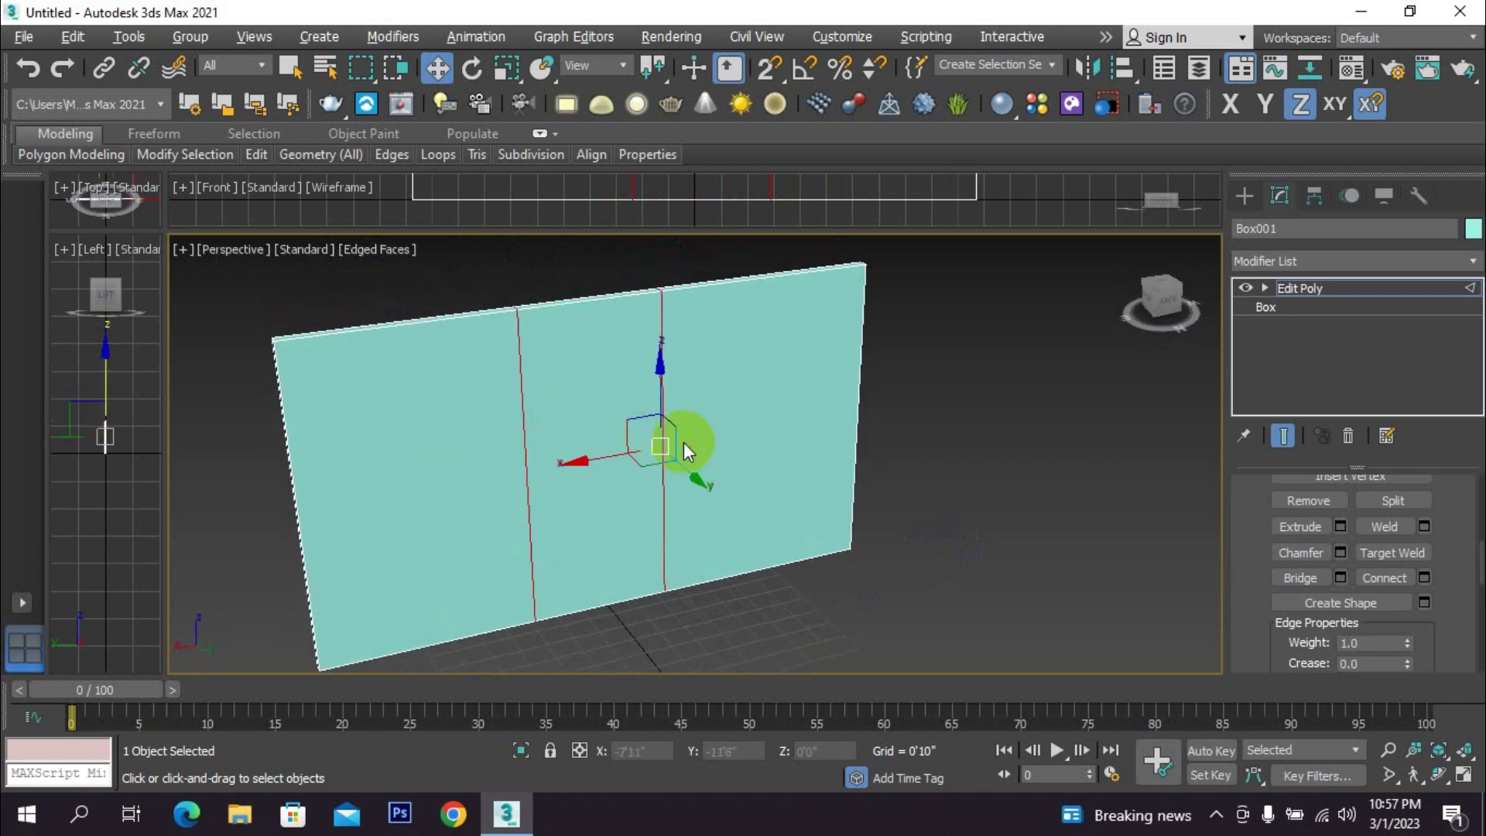
left_click(1424, 577)
scroll(613, 448, "up", 3)
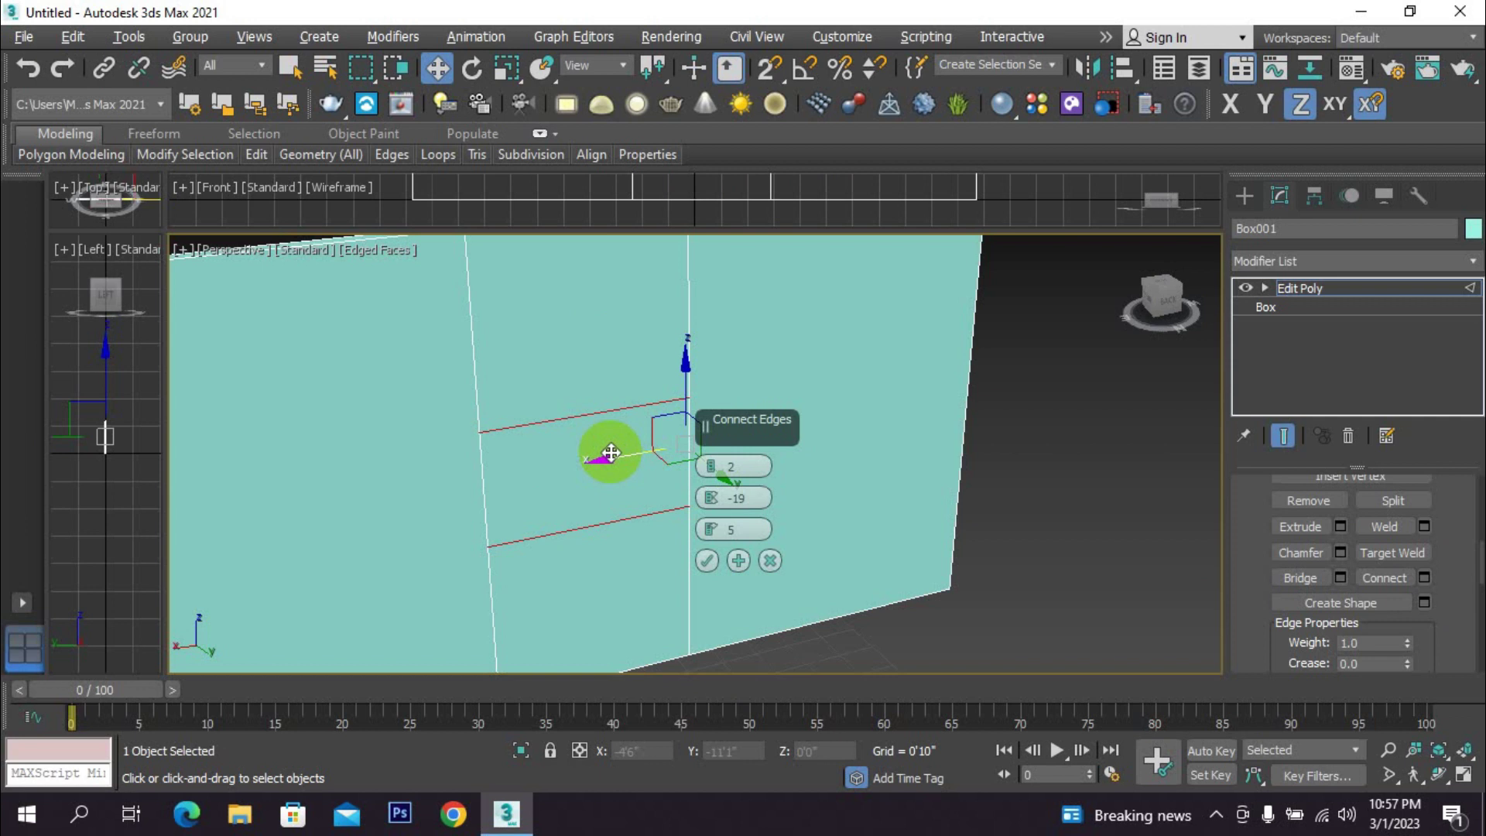
scroll(617, 420, "down", 3)
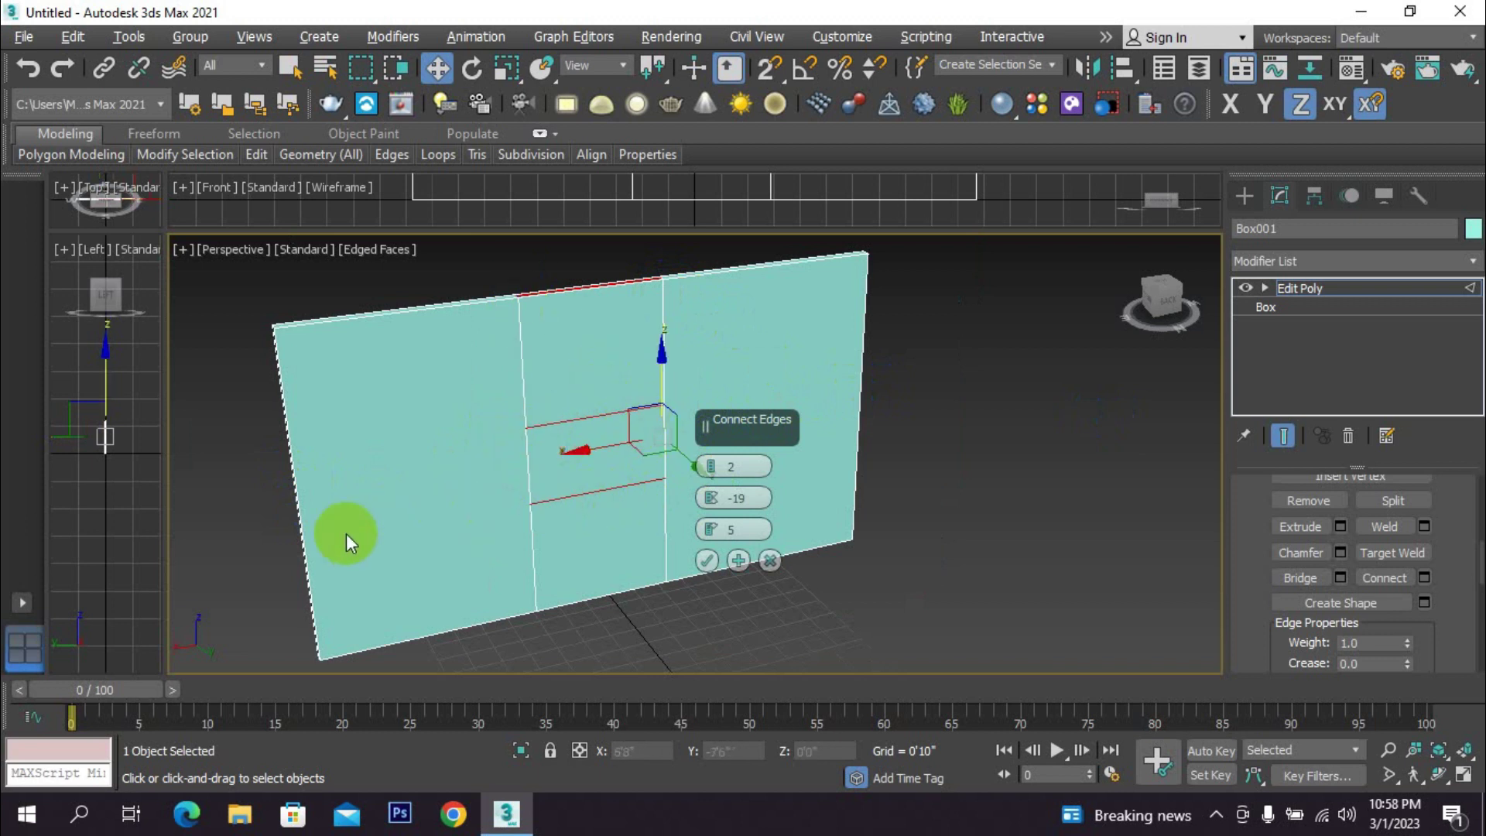
middle_click_drag(382, 546, 958, 441, "alt")
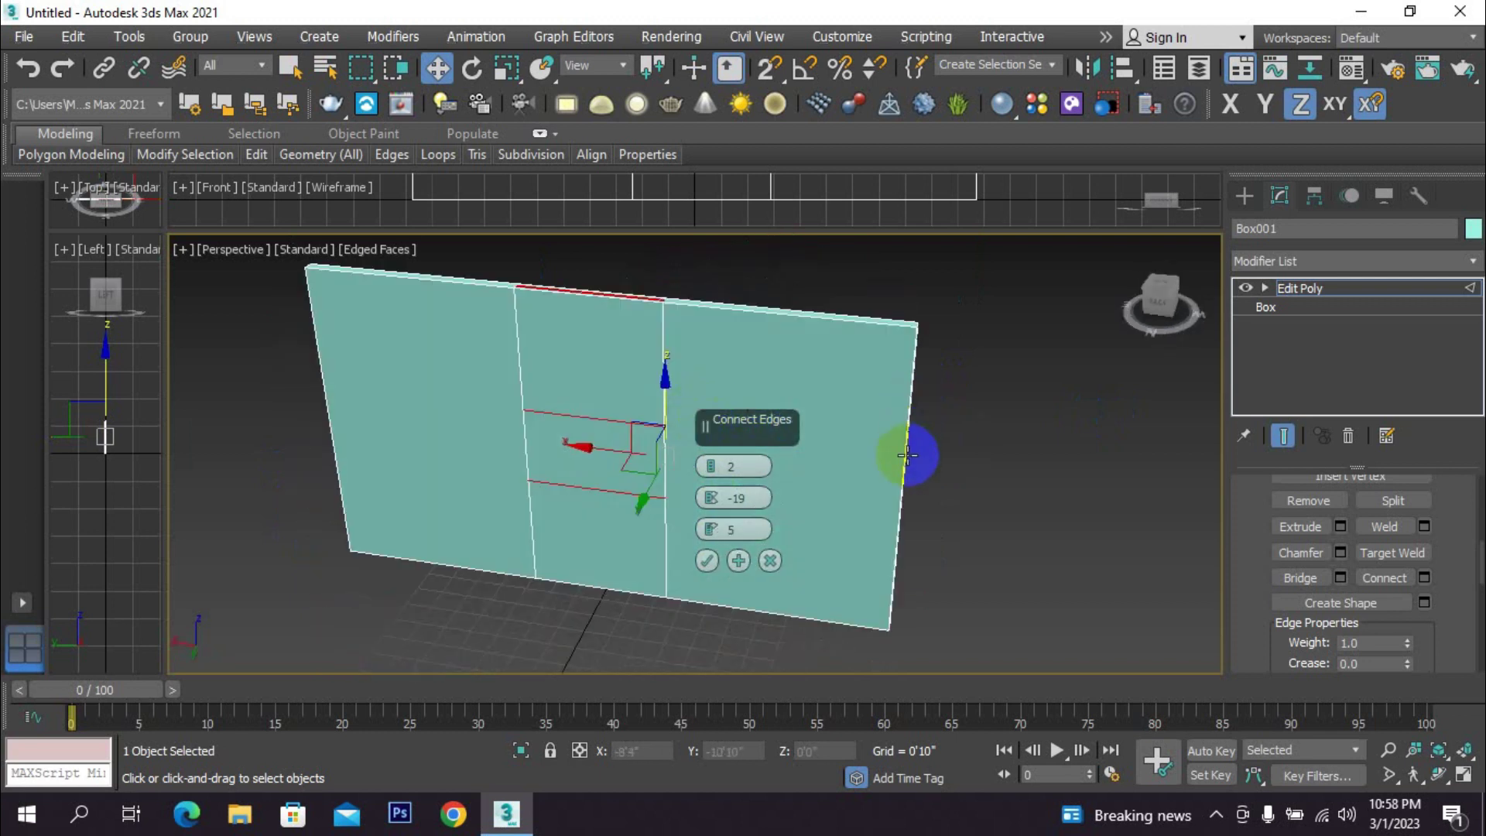
middle_click_drag(806, 476, 927, 467, "alt")
left_click(528, 451)
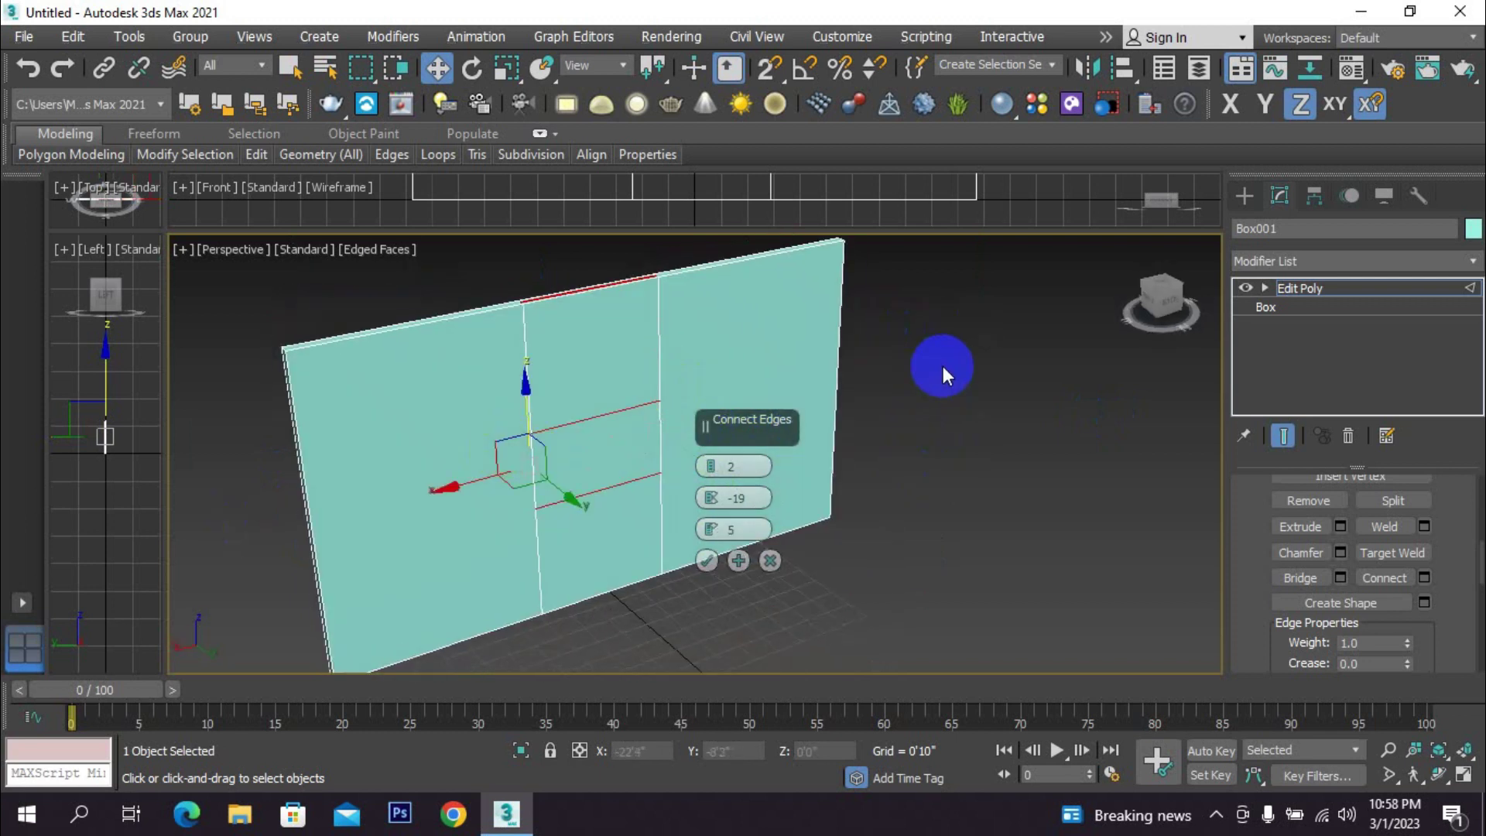
left_click(650, 545)
left_click(533, 459)
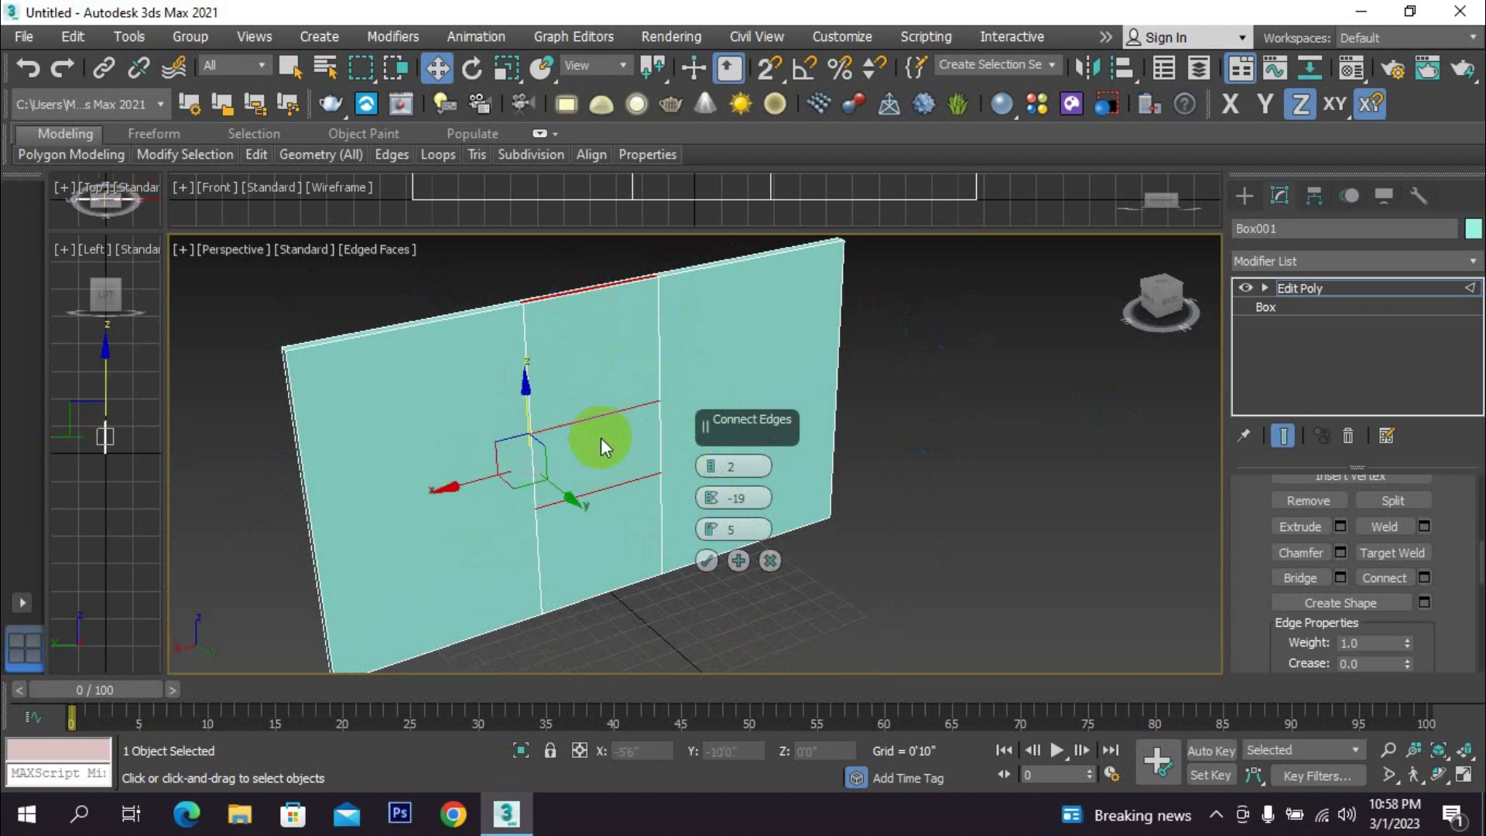
scroll(601, 438, "up", 4)
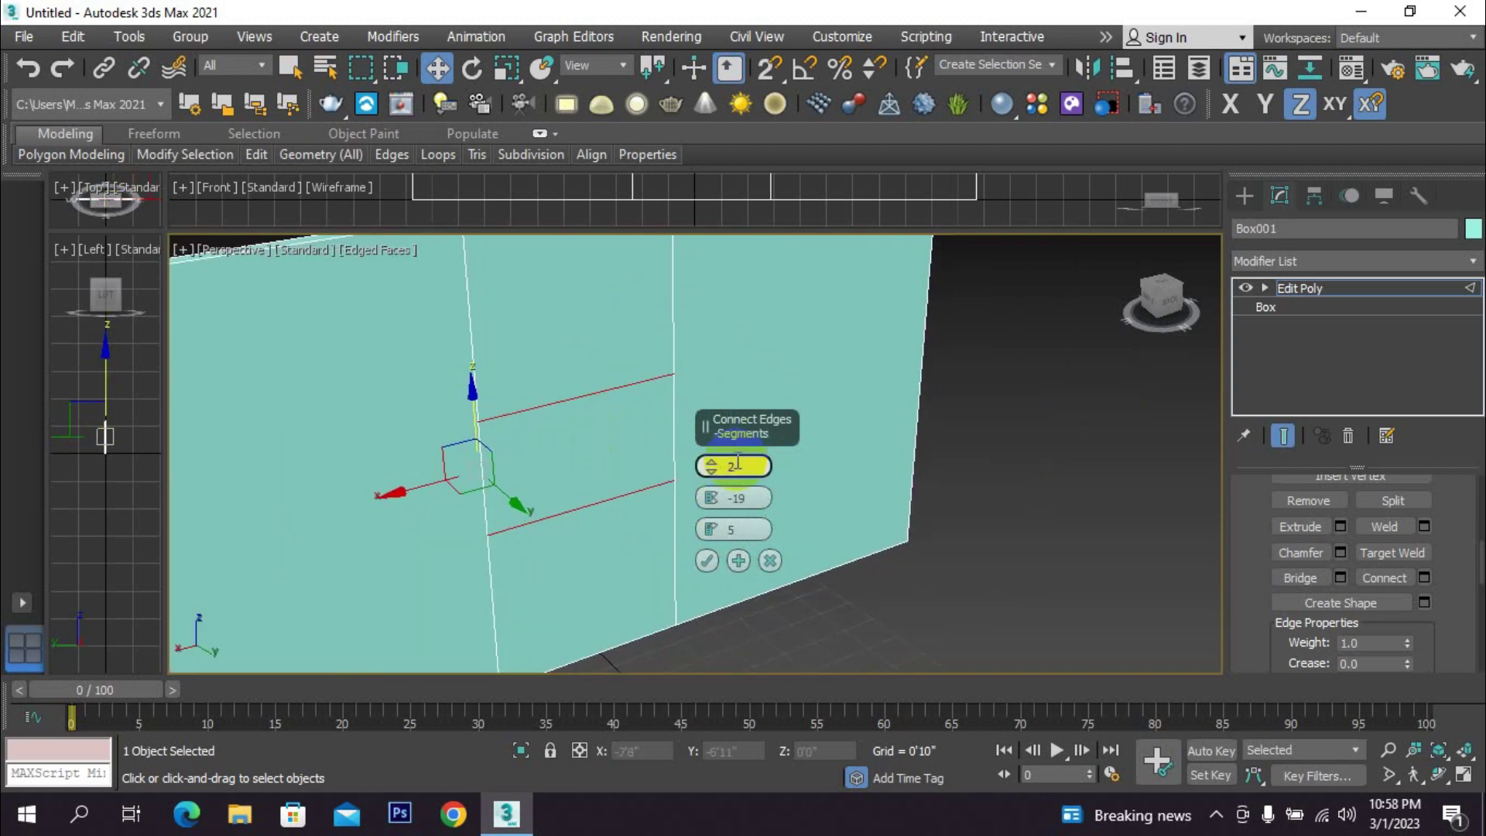
- Set the edge connection's pinch to 9 and slide to -11 with 2 segments, and apply it
left_click_drag(712, 465, 722, 369)
scroll(721, 369, "down", 4)
middle_click_drag(663, 433, 604, 420)
scroll(631, 431, "up", 3)
left_click_drag(724, 526, 715, 596)
scroll(635, 528, "down", 3)
middle_click_drag(560, 520, 608, 513, "alt")
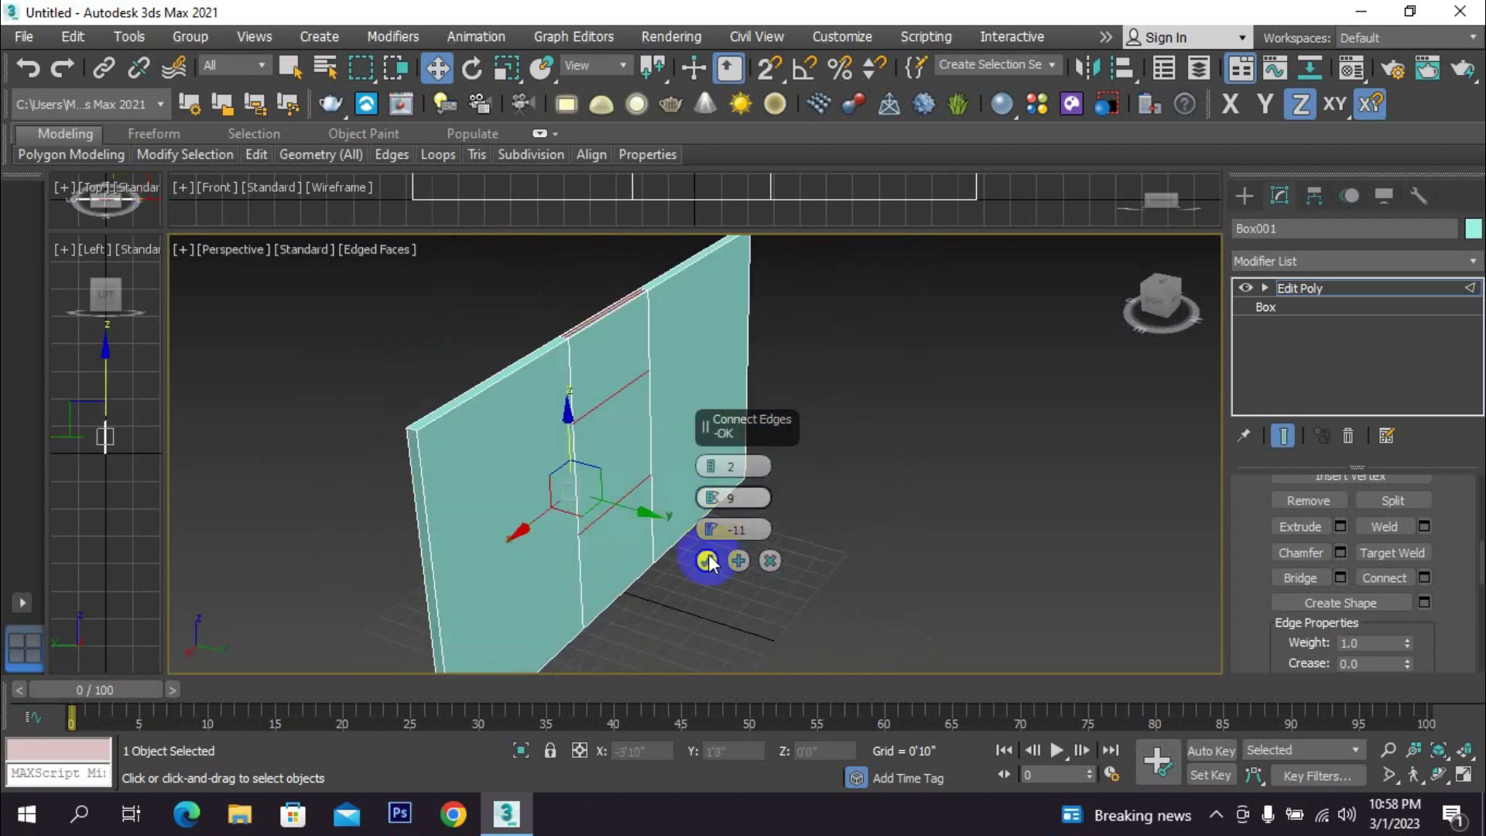
left_click(707, 560)
scroll(689, 514, "up", 5)
scroll(641, 471, "down", 5)
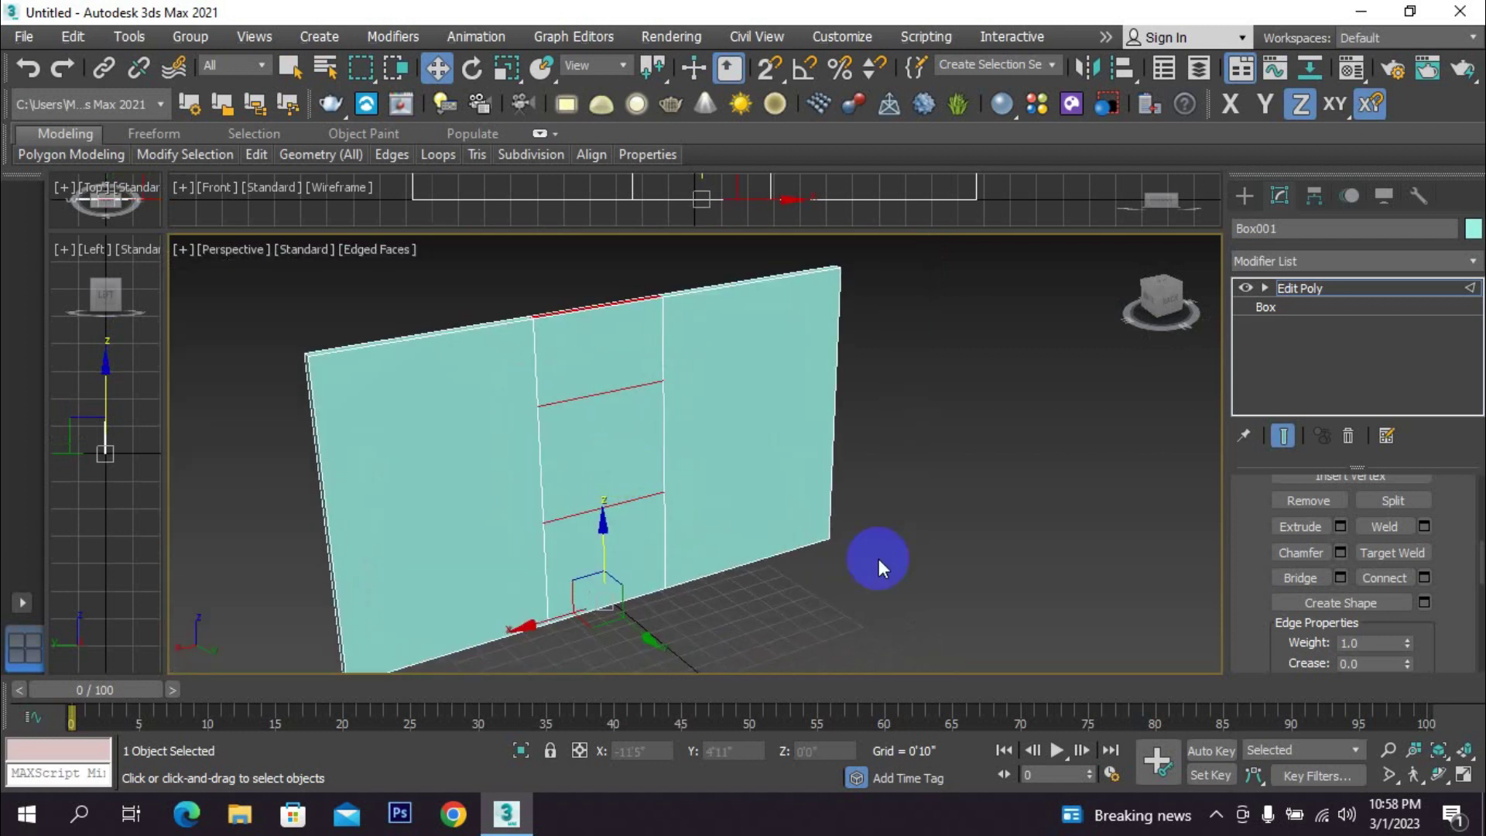
- Delete the wall's middle polygon on both the front and back faces to open a window
scroll(1474, 561, "up", 5)
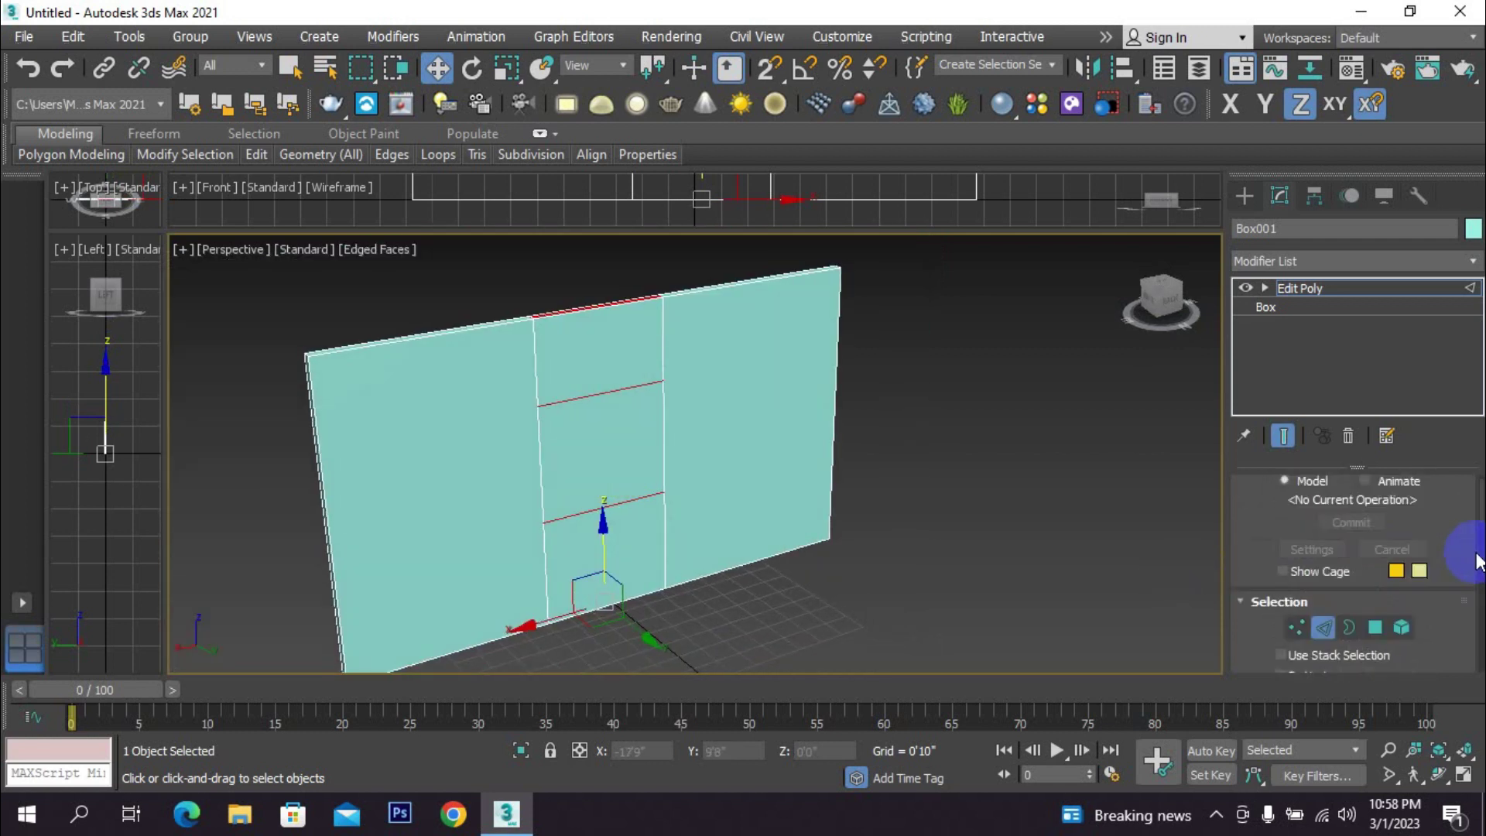
left_click(1376, 625)
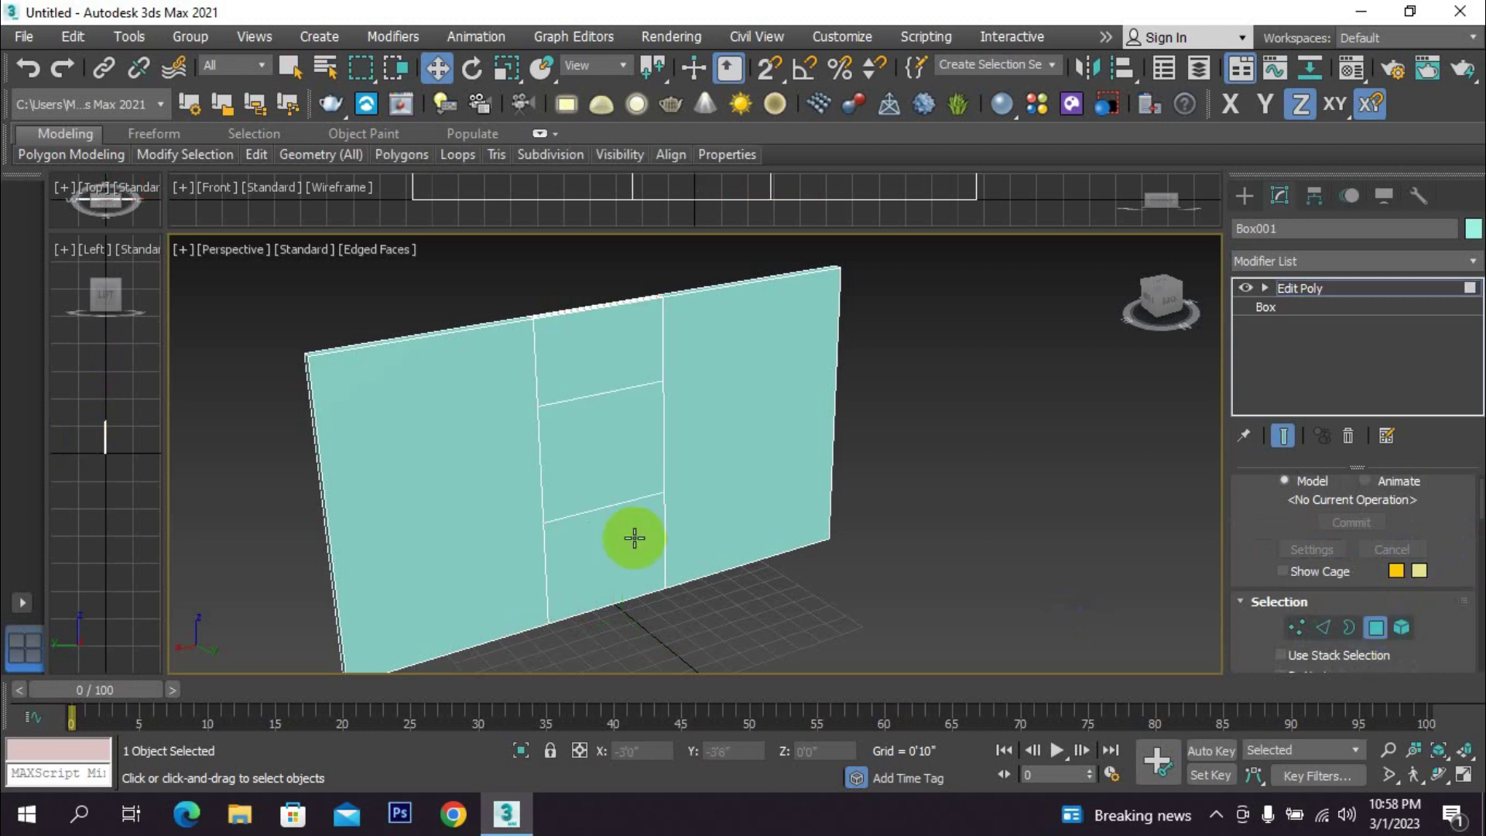
left_click(604, 454)
left_click(289, 68)
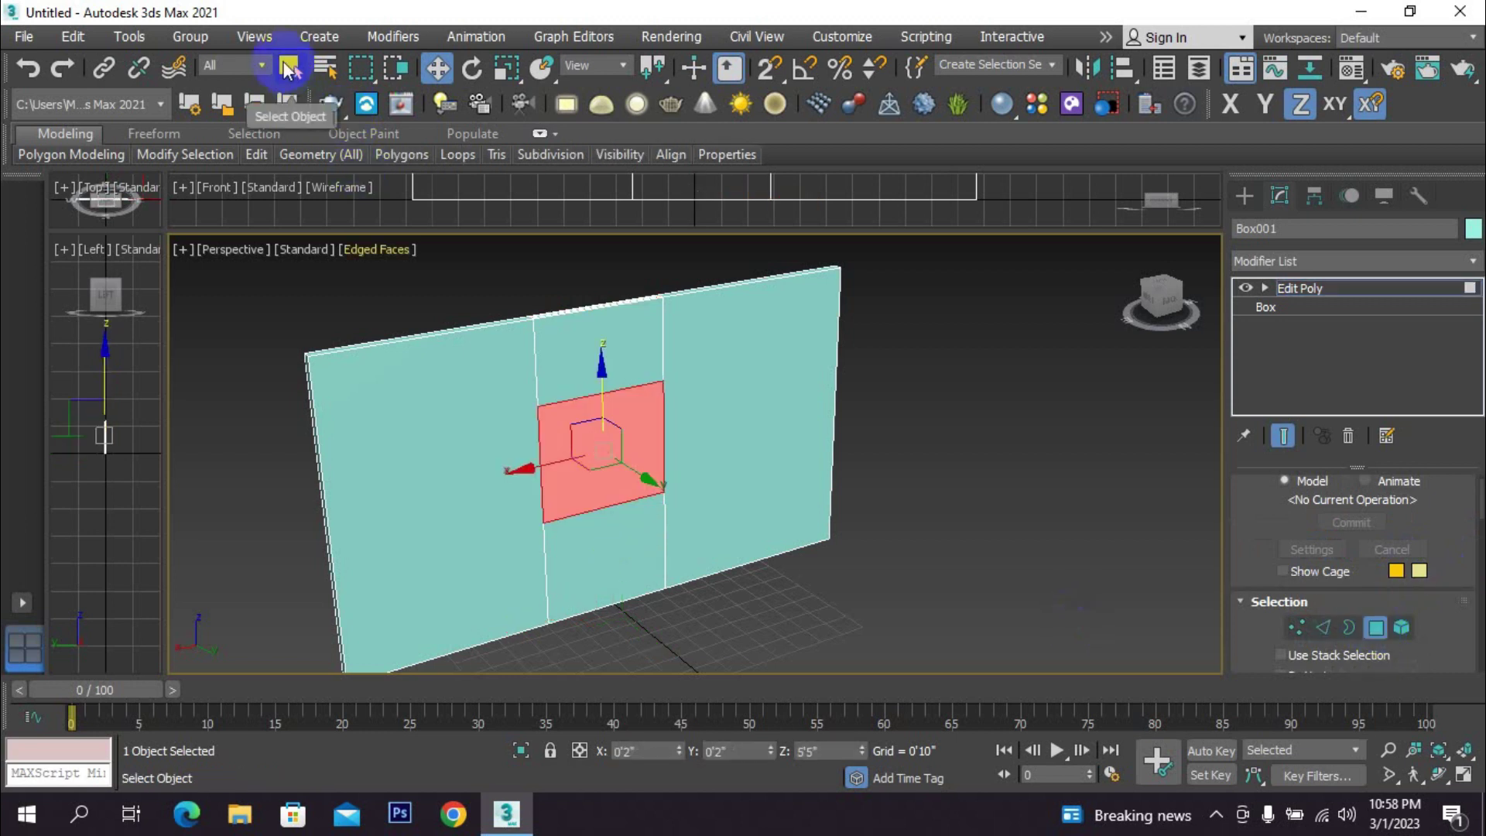
middle_click_drag(595, 463, 825, 465, "alt")
left_click(619, 493)
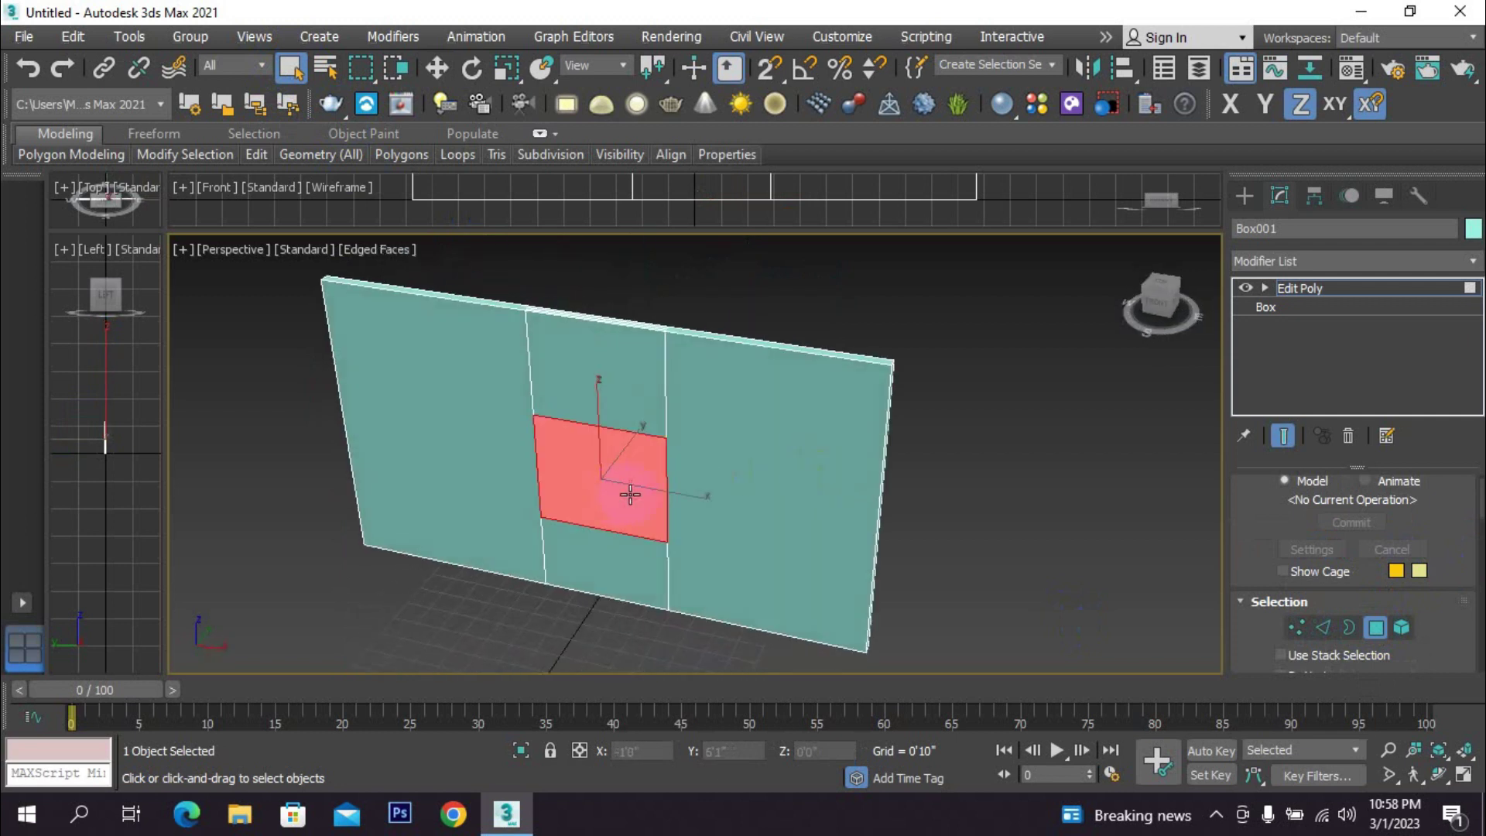
middle_click_drag(856, 514, 881, 490, "alt")
scroll(611, 439, "up", 2)
key("Delete")
middle_click_drag(670, 569, 855, 524, "alt")
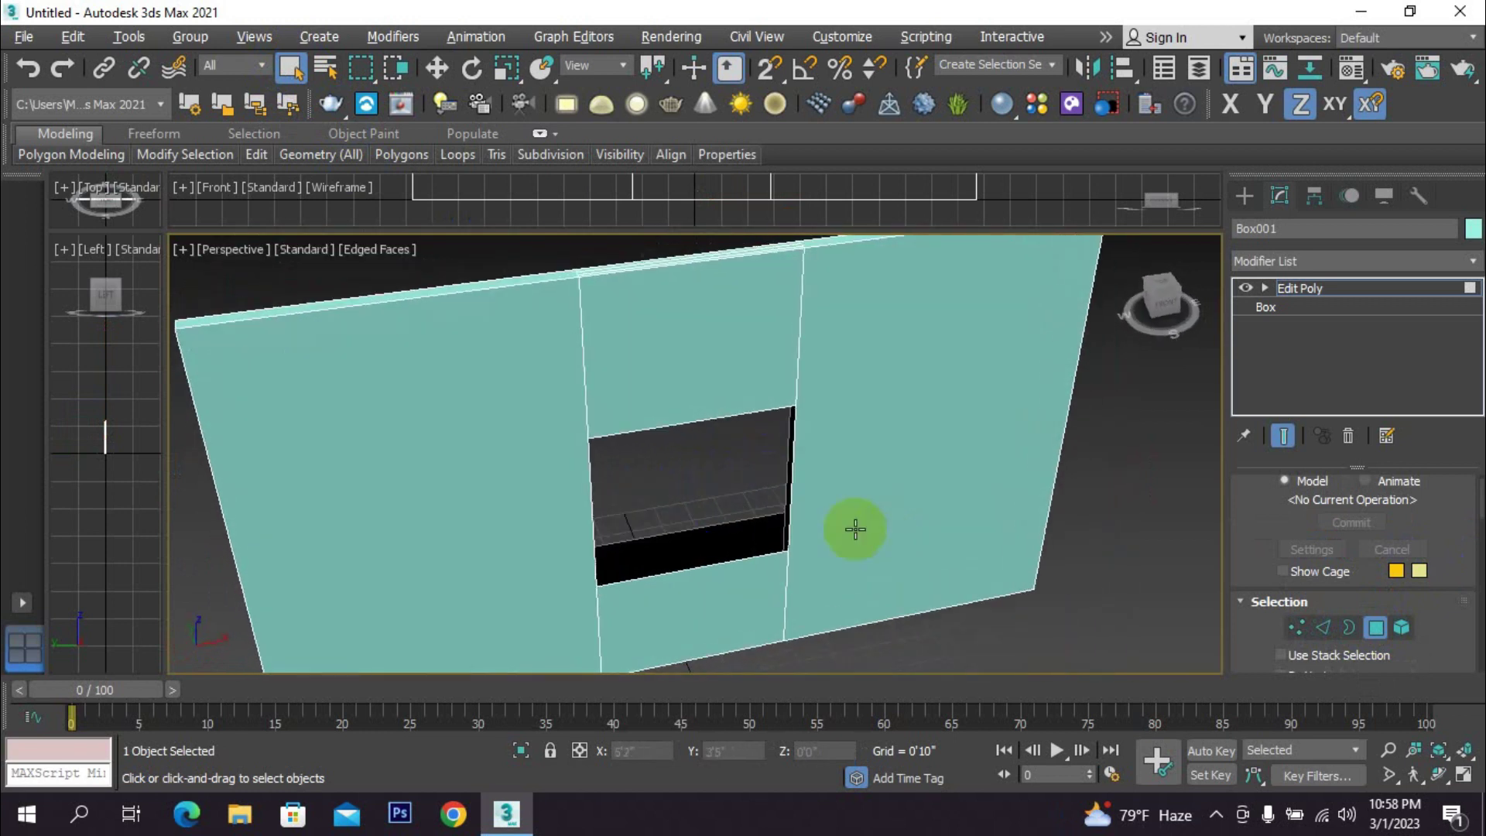
- Raise the lower edge of the window opening on one wall face to a height of about 3'6"
left_click(717, 550)
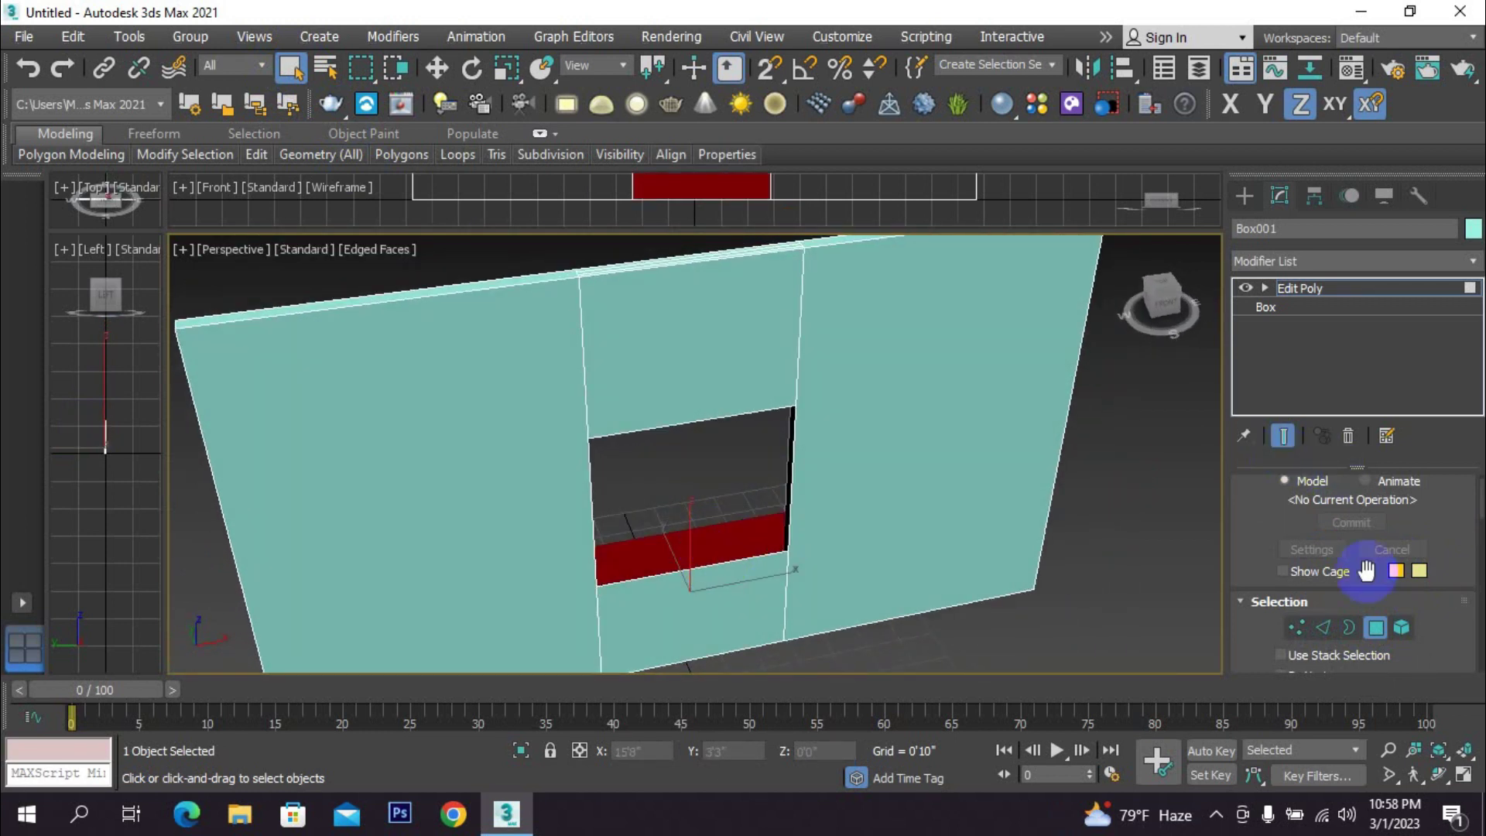
left_click(1322, 626)
left_click(750, 554)
left_click(749, 554)
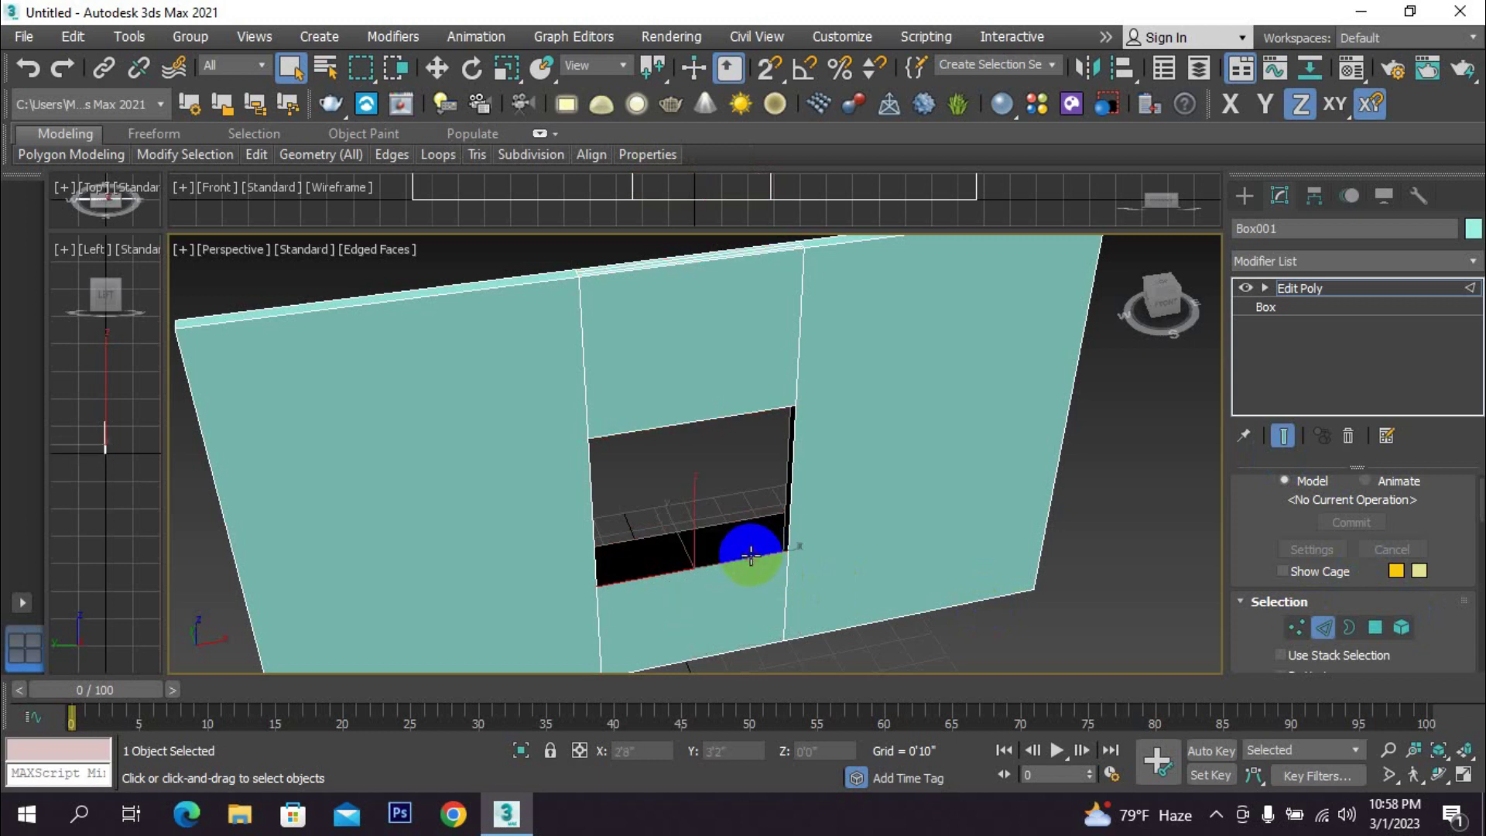
middle_click_drag(741, 548, 730, 485, "alt")
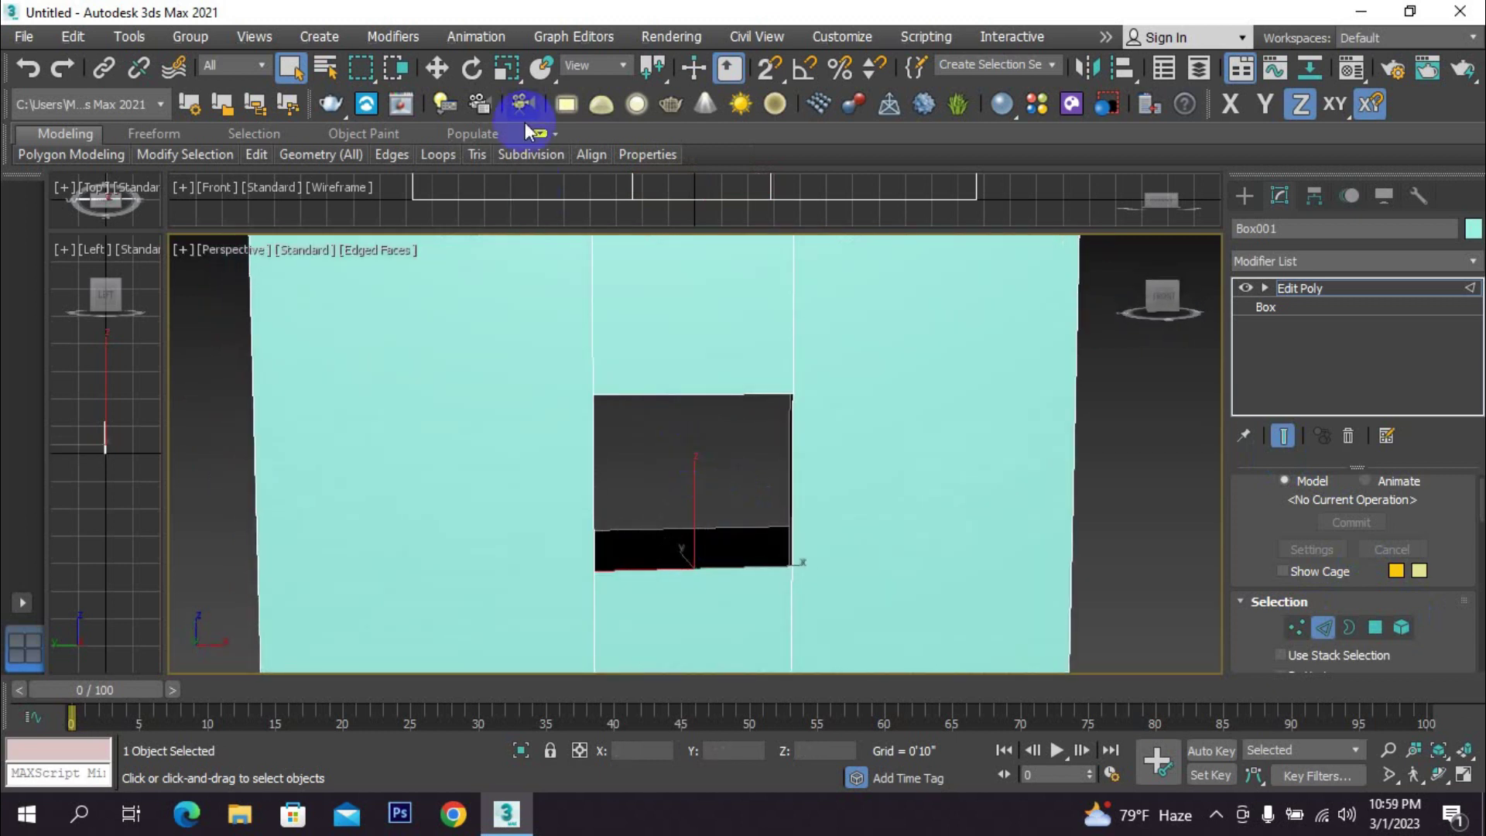
left_click(438, 68)
left_click_drag(693, 550, 695, 480)
scroll(776, 509, "down", 2)
middle_click_drag(780, 514, 615, 514, "alt")
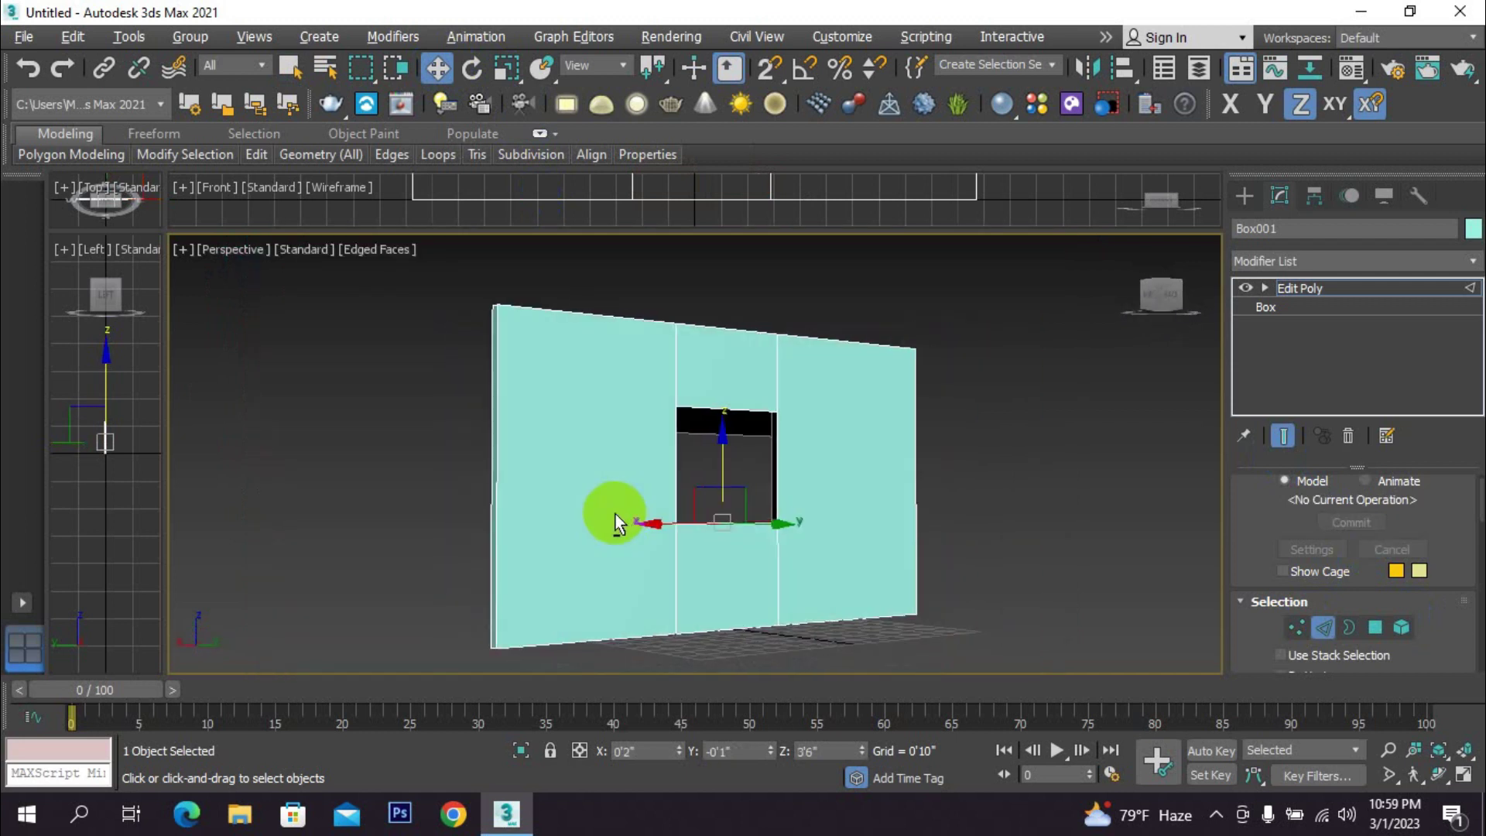
- Raise the upper edge of the window opening on one wall face to a height of about 7'3"
scroll(748, 426, "up", 4)
left_click(735, 431)
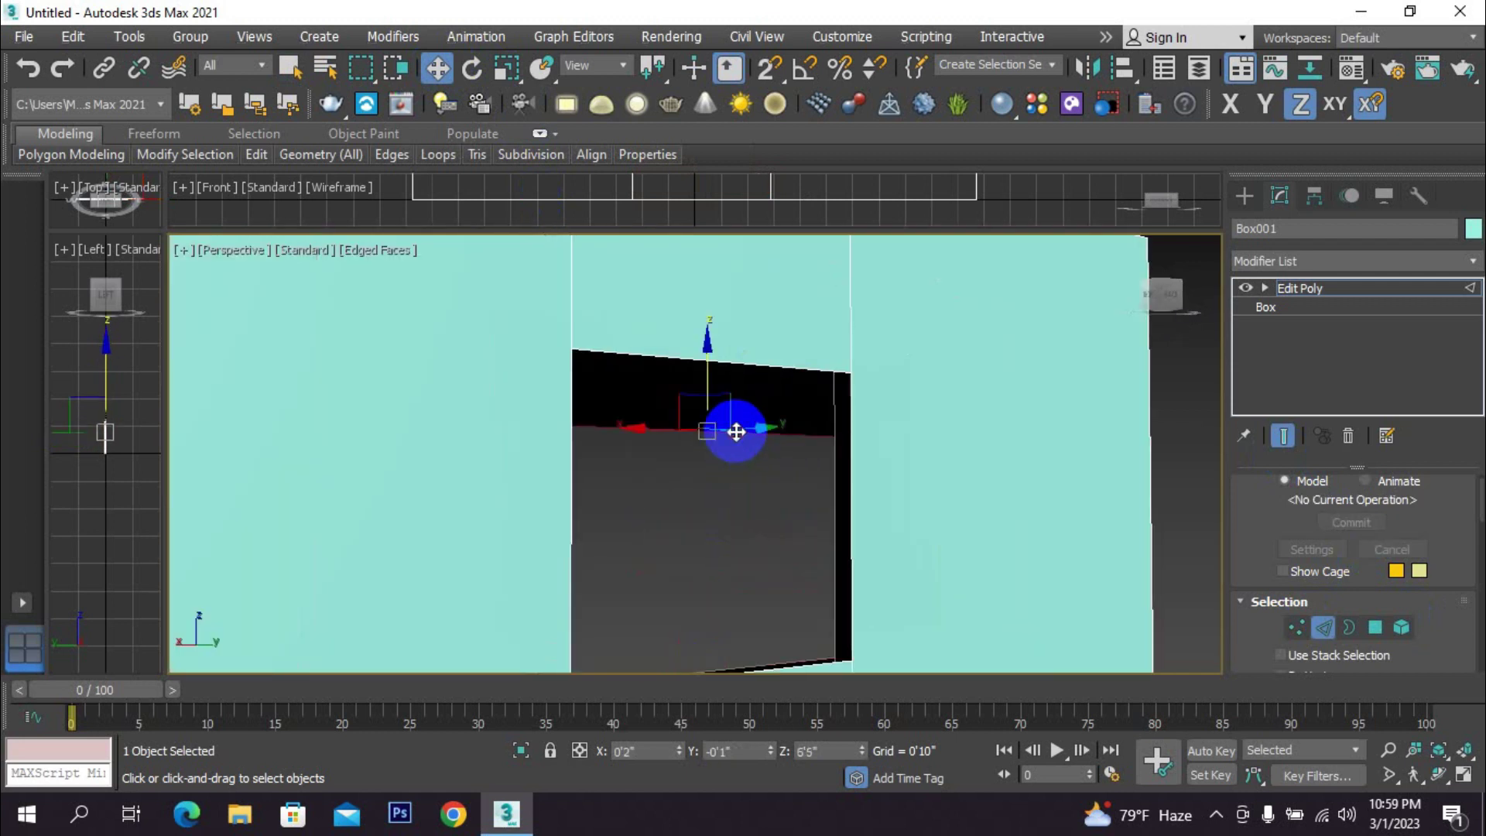
left_click_drag(710, 367, 703, 304)
middle_click_drag(826, 394, 805, 472, "alt")
scroll(804, 475, "down", 3)
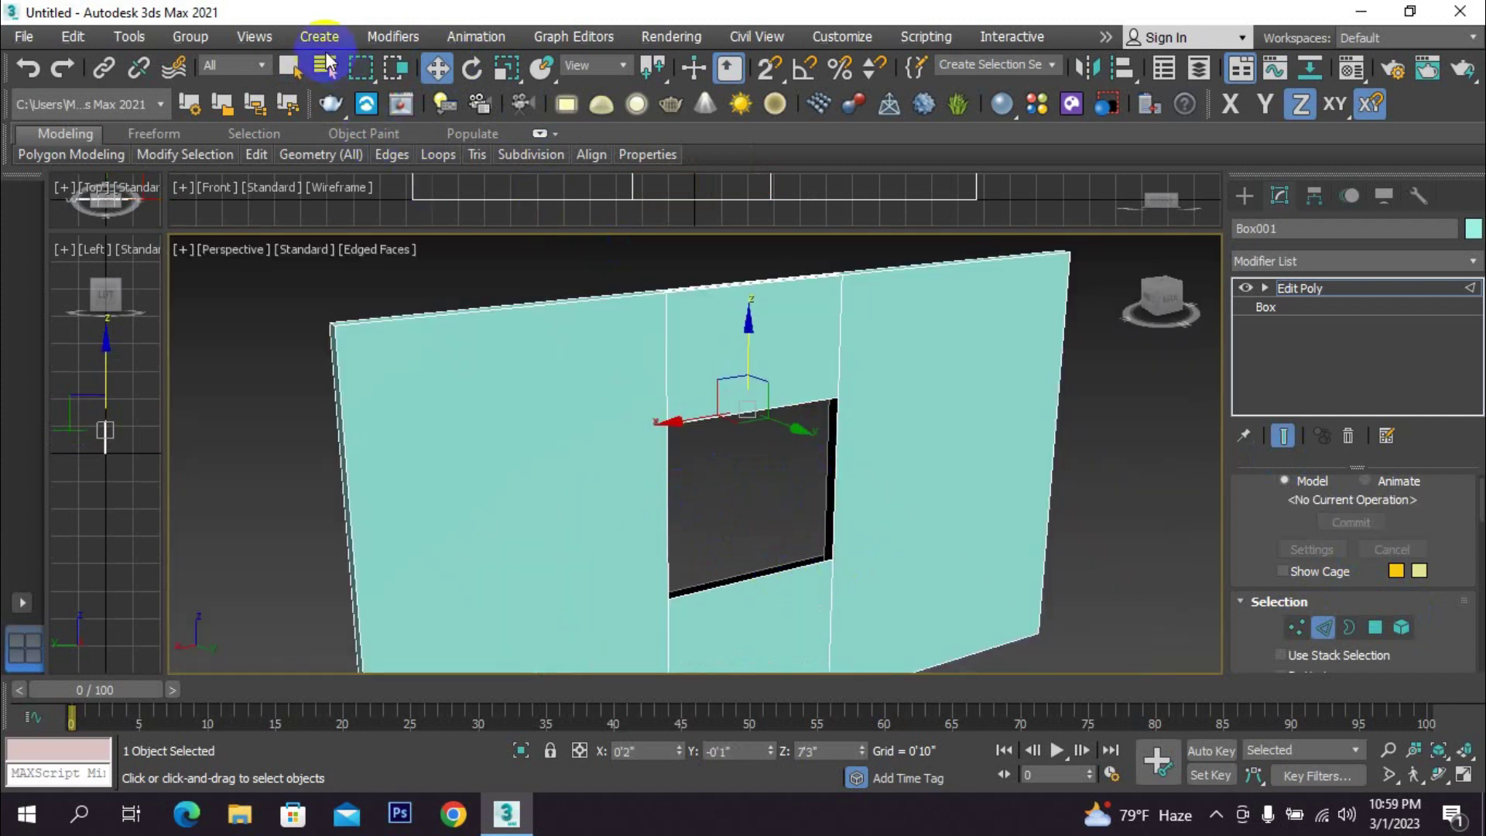
- Examine the missing inner faces between the front and back edges of the window opening
left_click(295, 62)
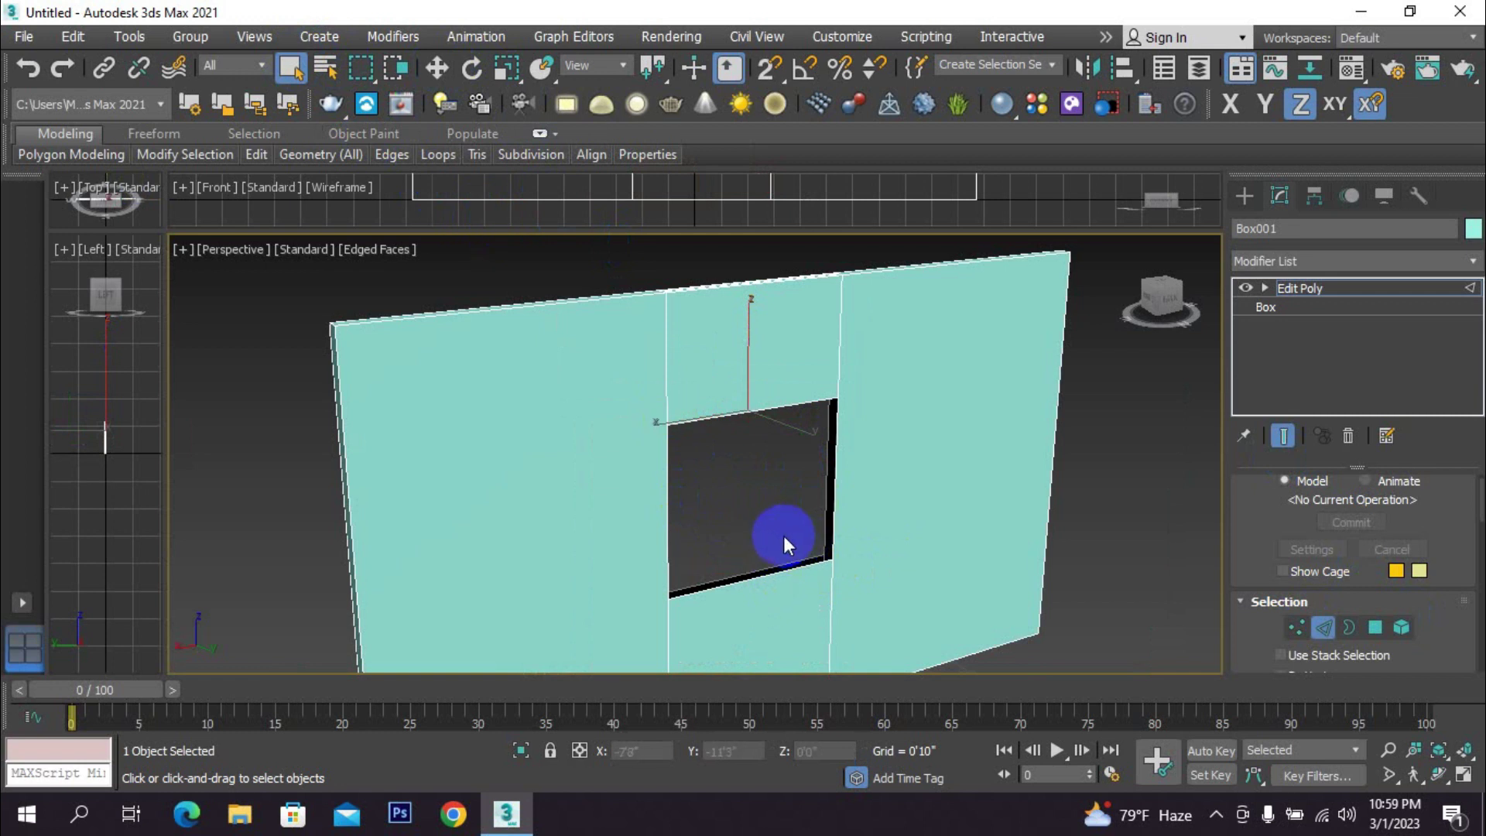
left_click(823, 524)
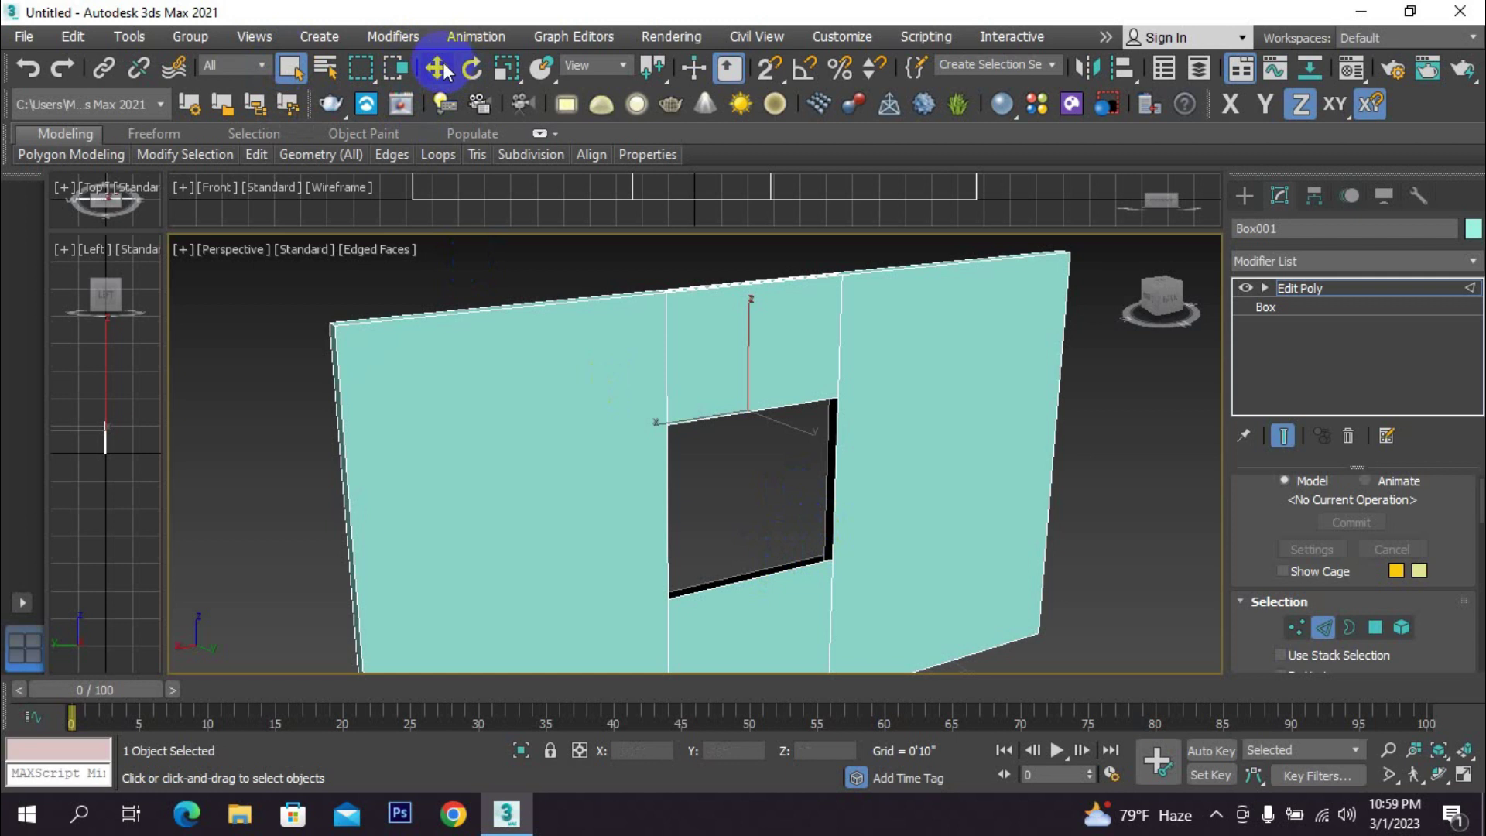
middle_click_drag(749, 530, 765, 565, "alt")
scroll(752, 561, "up", 3)
scroll(770, 564, "down", 3)
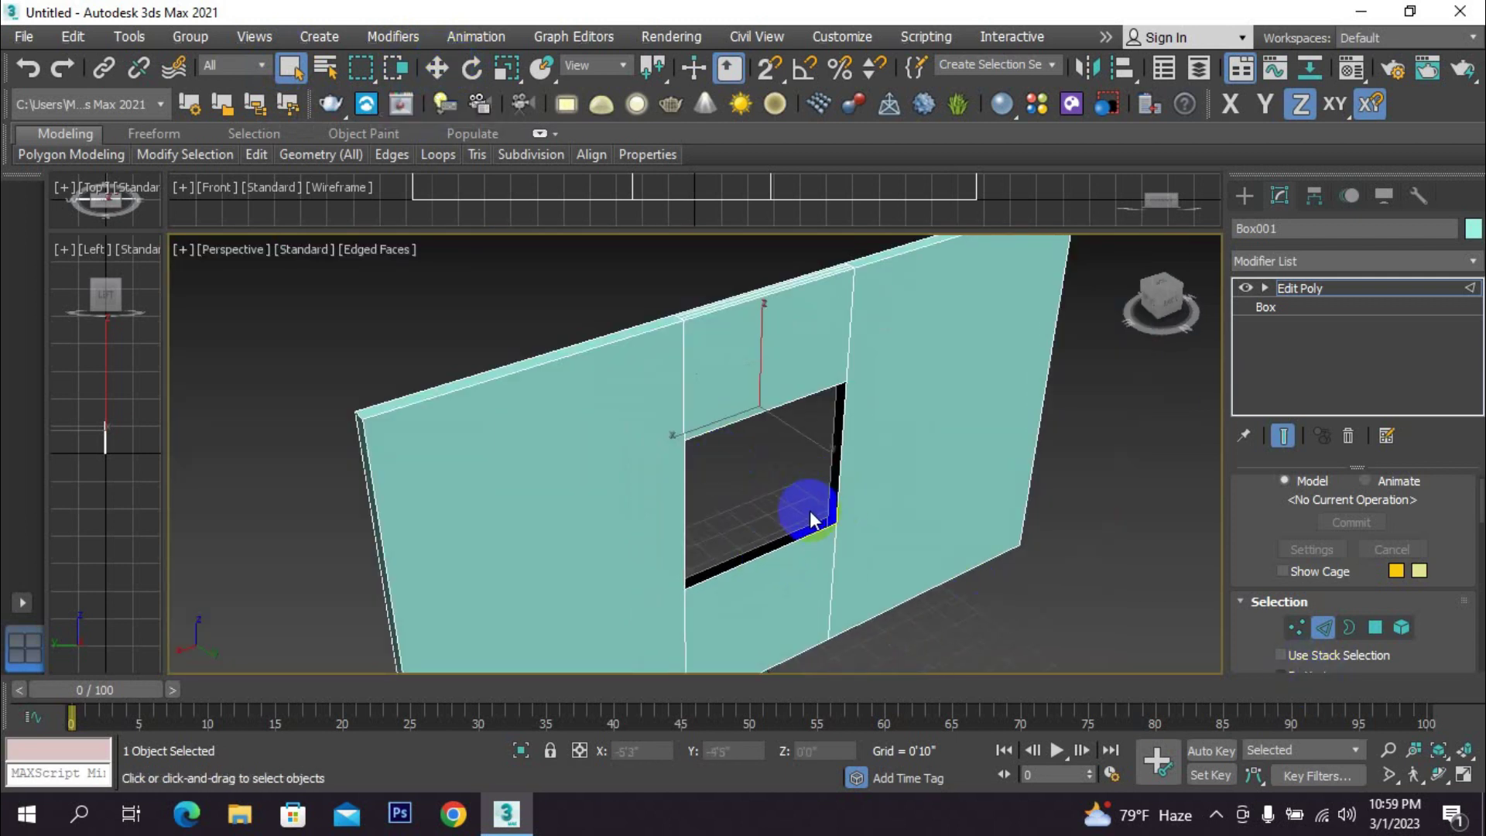
scroll(808, 511, "up", 3)
middle_click_drag(783, 469, 646, 495, "alt")
scroll(739, 495, "down", 8)
scroll(628, 563, "up", 5)
middle_click_drag(875, 490, 1131, 577, "alt")
scroll(840, 425, "up", 3)
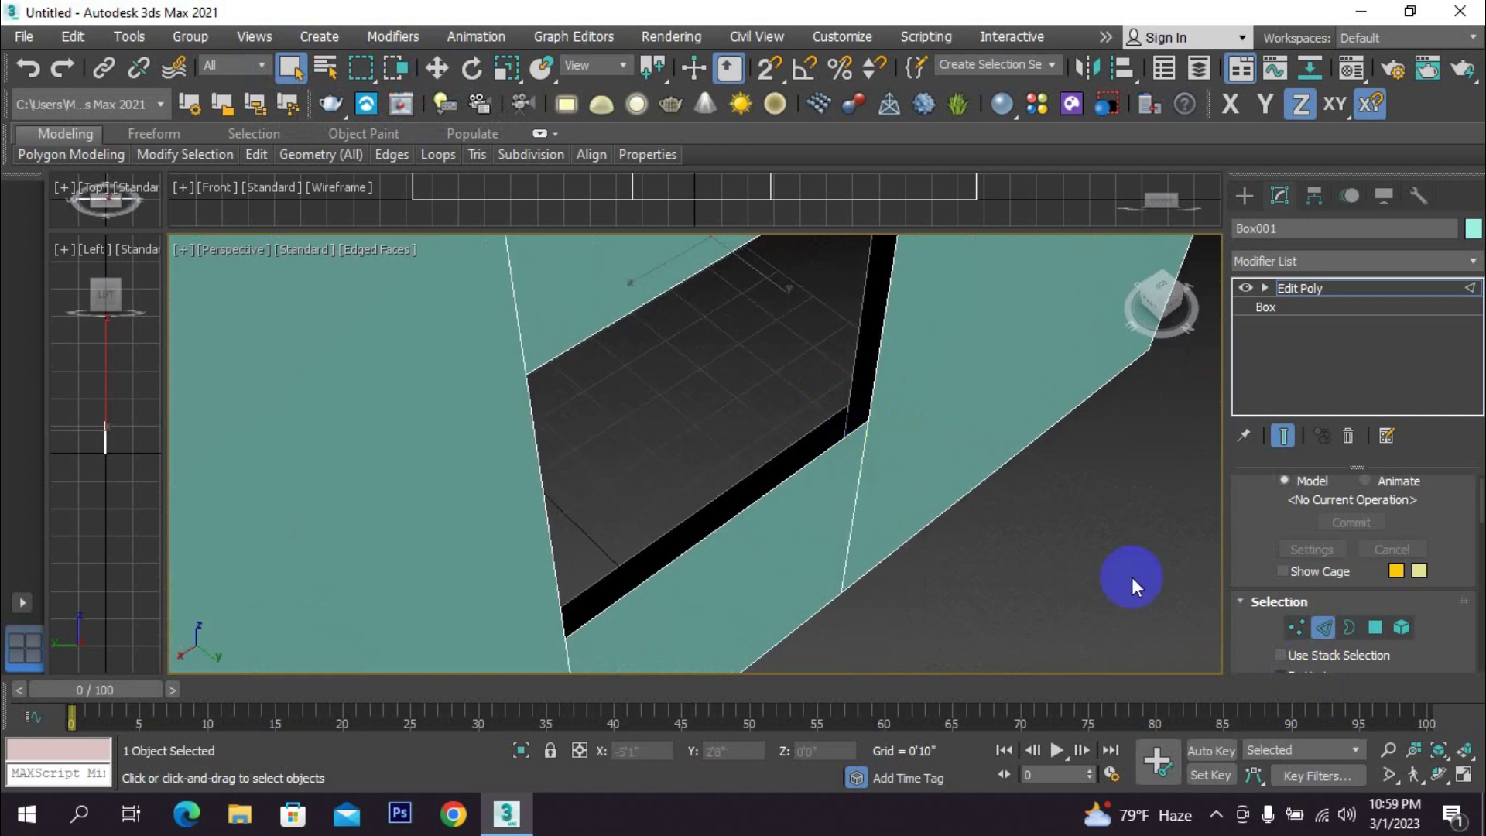
left_click(1321, 627)
middle_click_drag(889, 391, 851, 441, "alt")
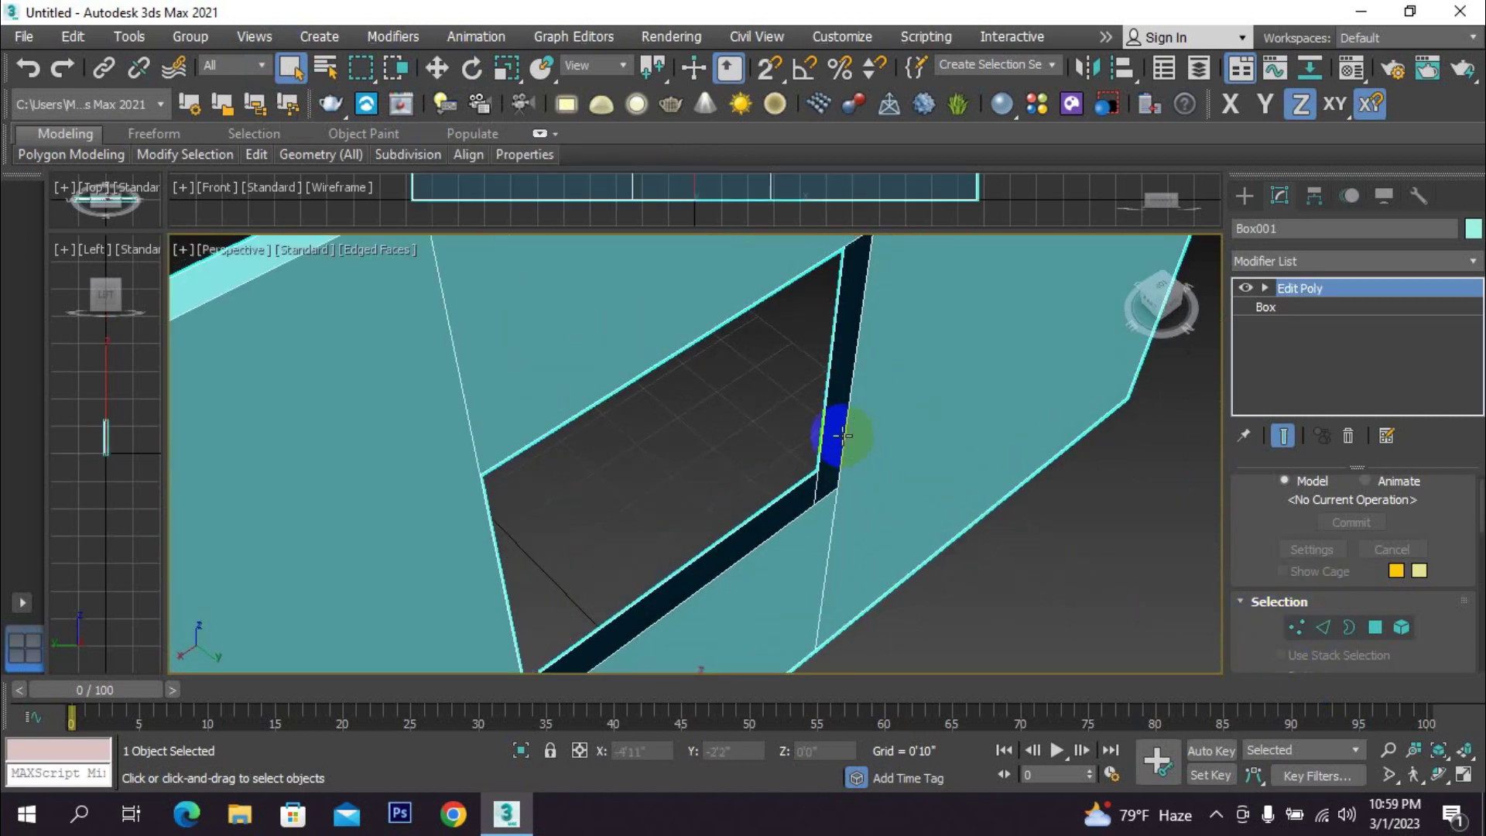
- Bridge the front and back vertical edges on one side of the window opening
left_click(1322, 628)
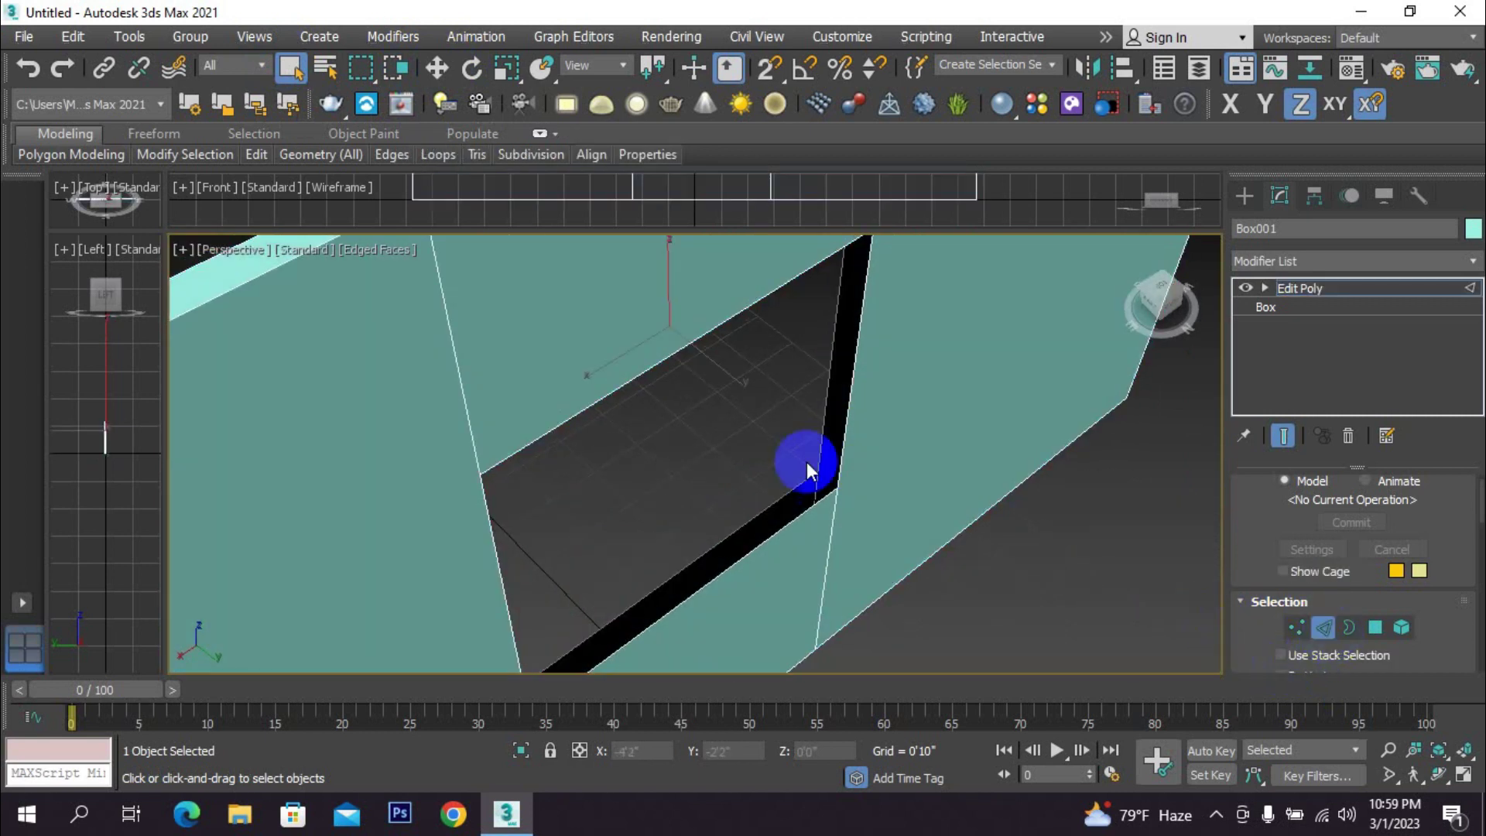
left_click(842, 431)
middle_click_drag(834, 438, 913, 444, "alt")
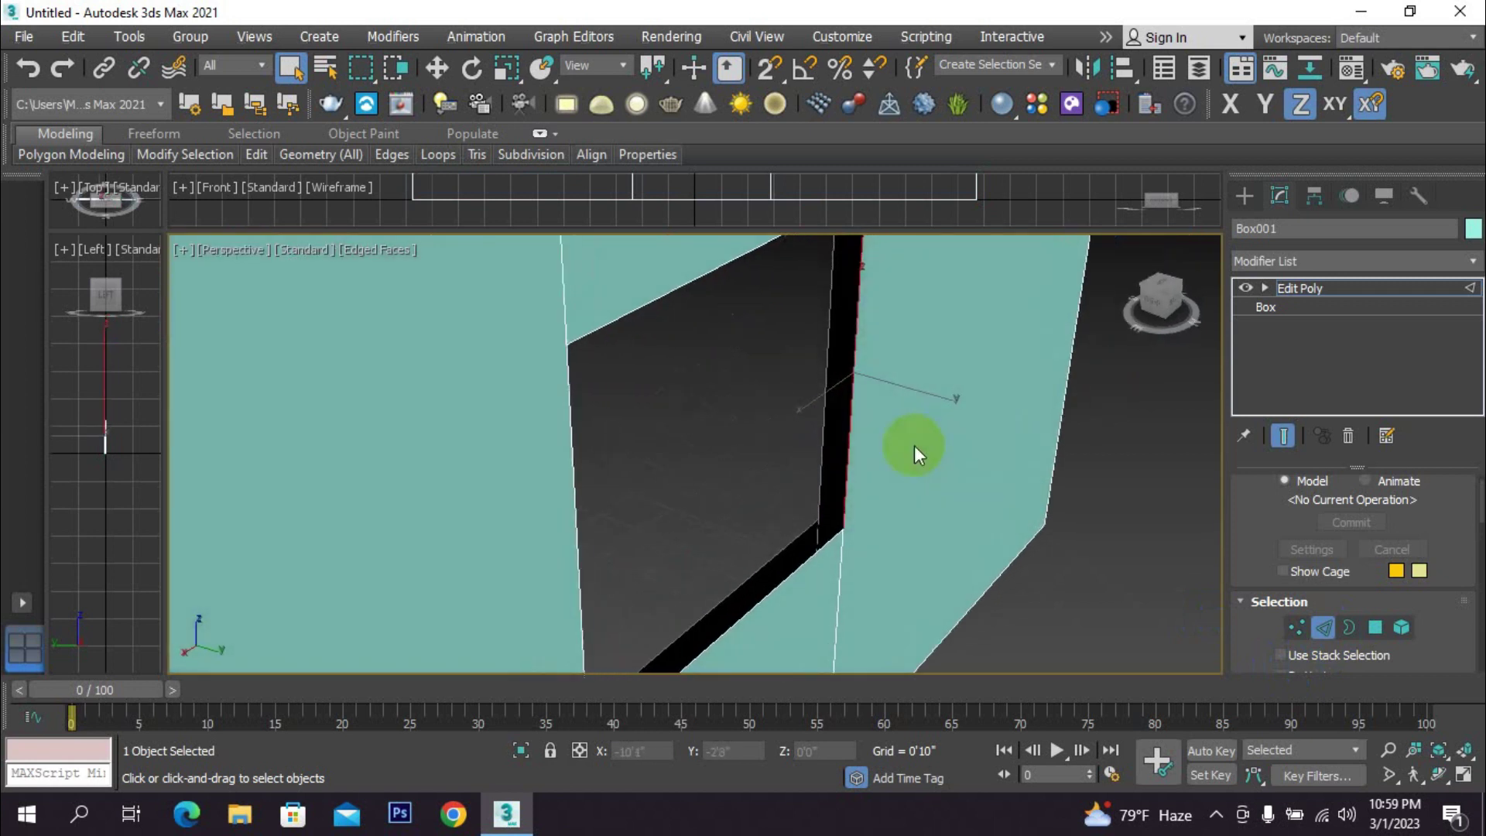
middle_click_drag(823, 444, 914, 461, "alt")
scroll(1458, 645, "down", 10)
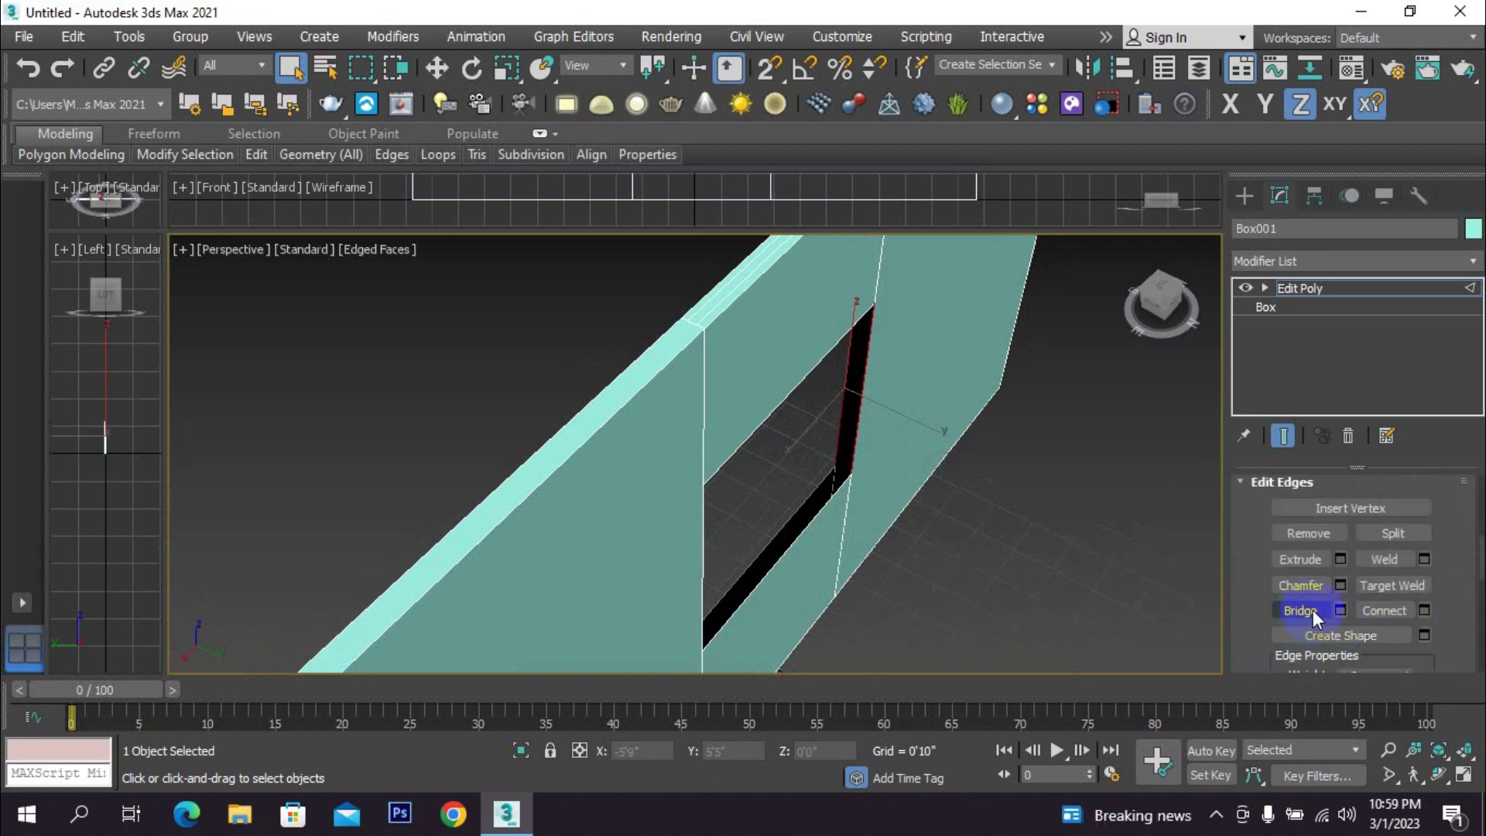
left_click(1302, 610)
middle_click_drag(935, 538, 903, 412, "alt")
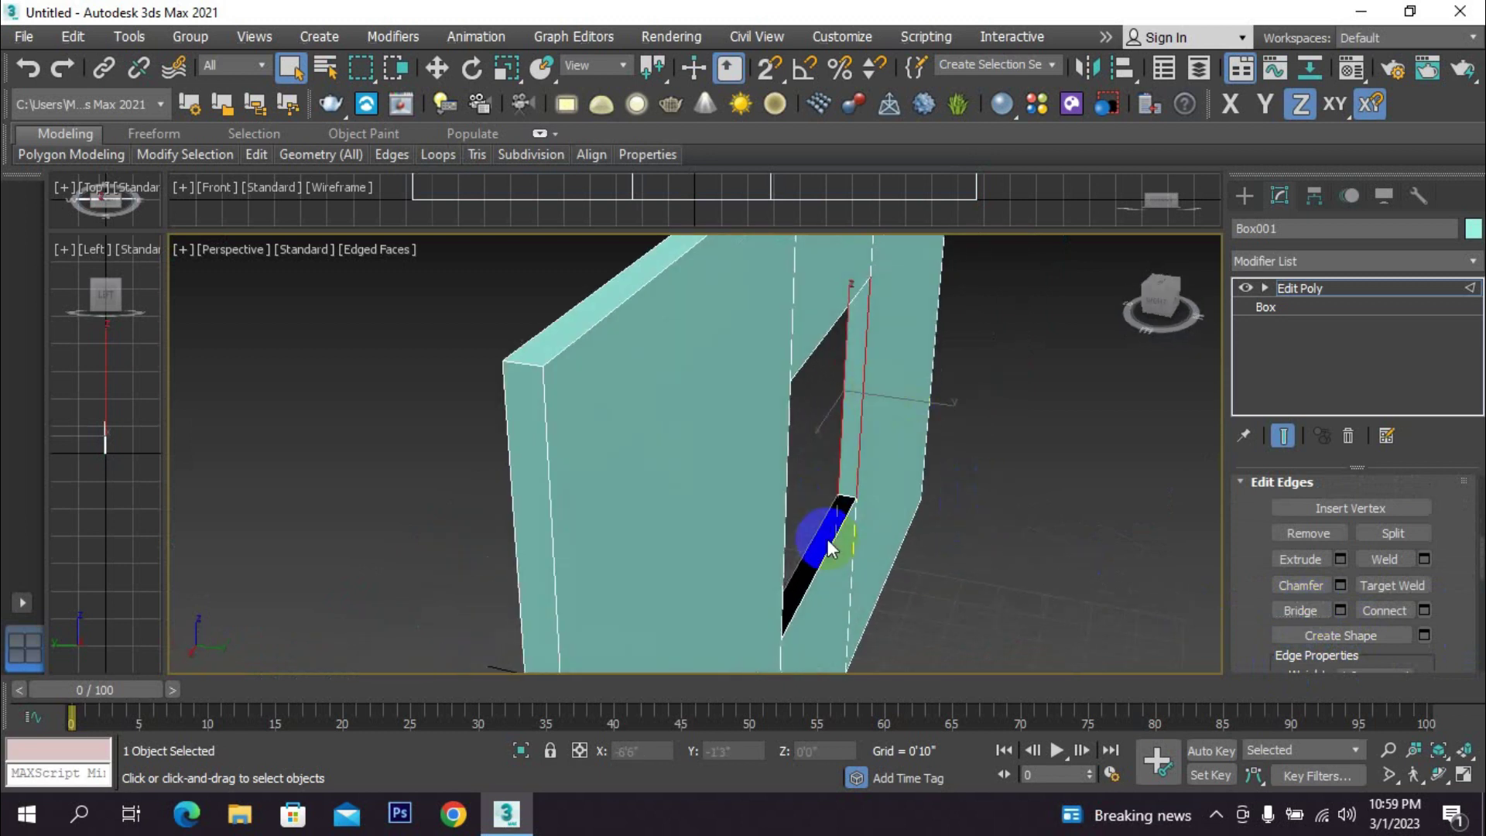
- Bridge the front and back edge pairs along the window opening's sill and its opposite vertical side
middle_click_drag(830, 546, 799, 560, "alt")
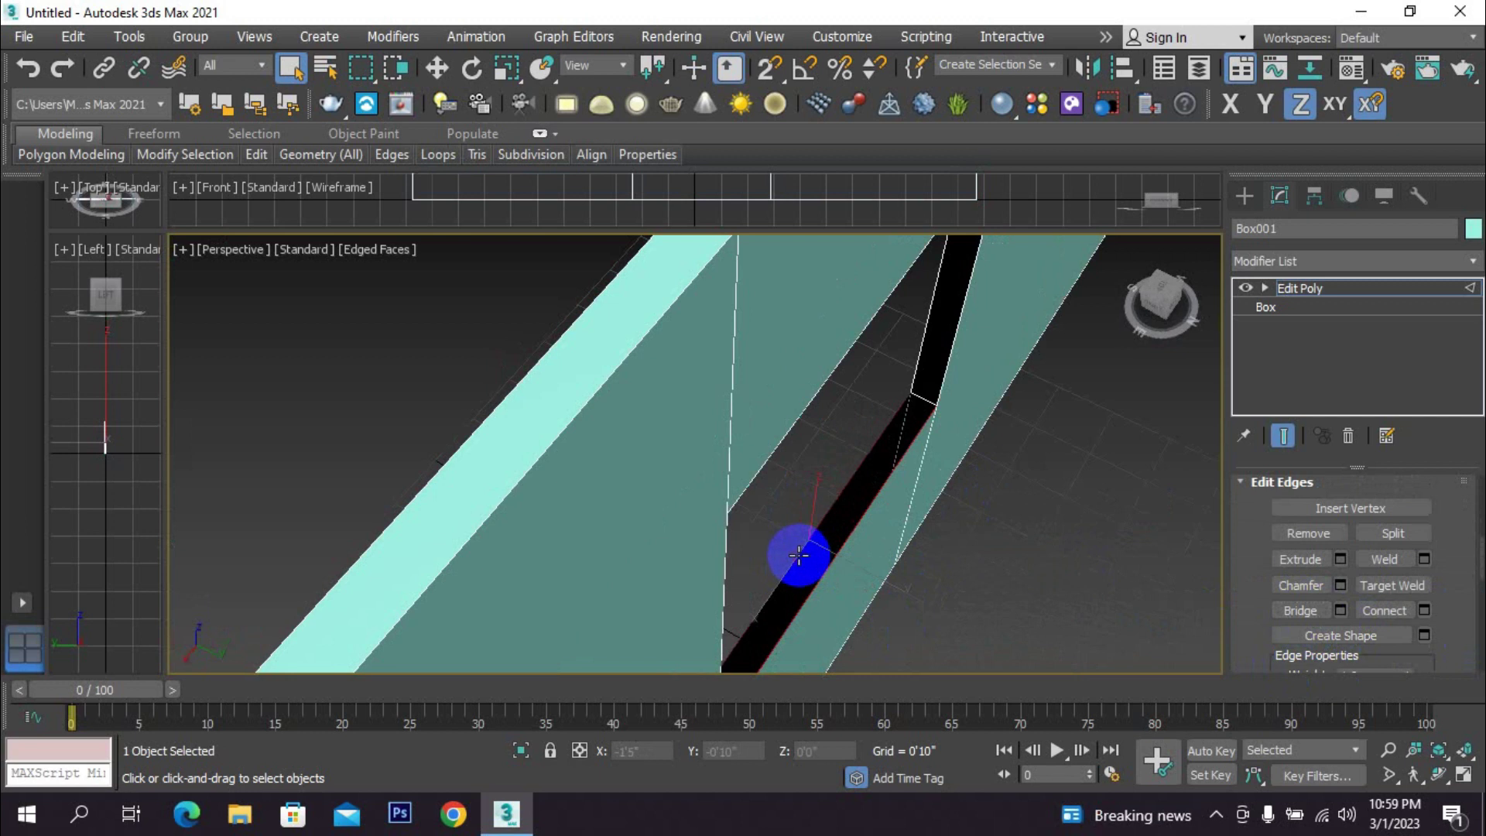
left_click(1297, 606)
middle_click_drag(1060, 576, 772, 488, "alt")
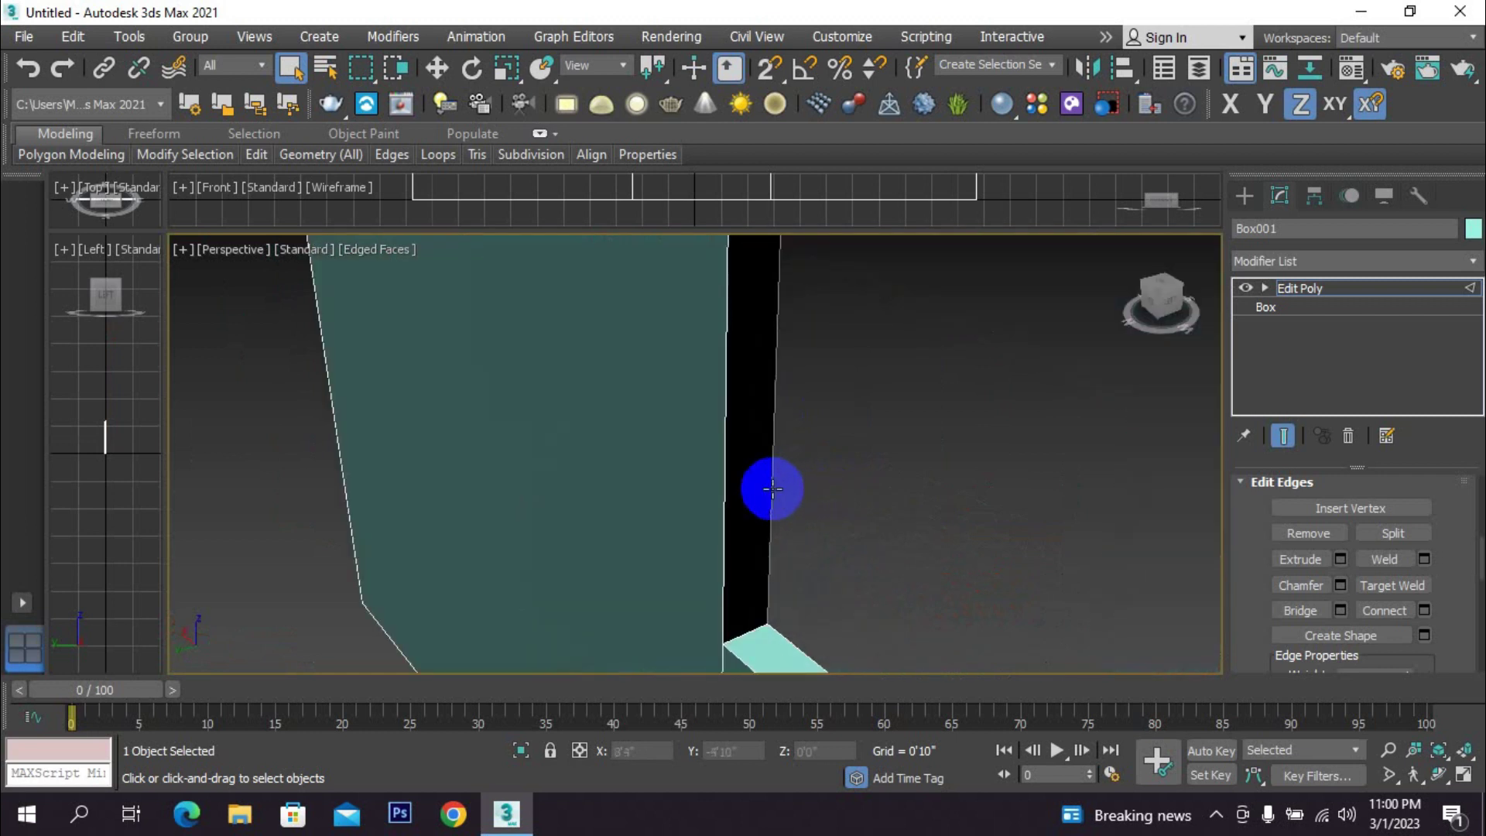
left_click(773, 488)
left_click(1300, 612)
- Select the front and back edges along the top of the window opening
middle_click_drag(906, 546, 806, 448, "alt")
left_click(813, 456)
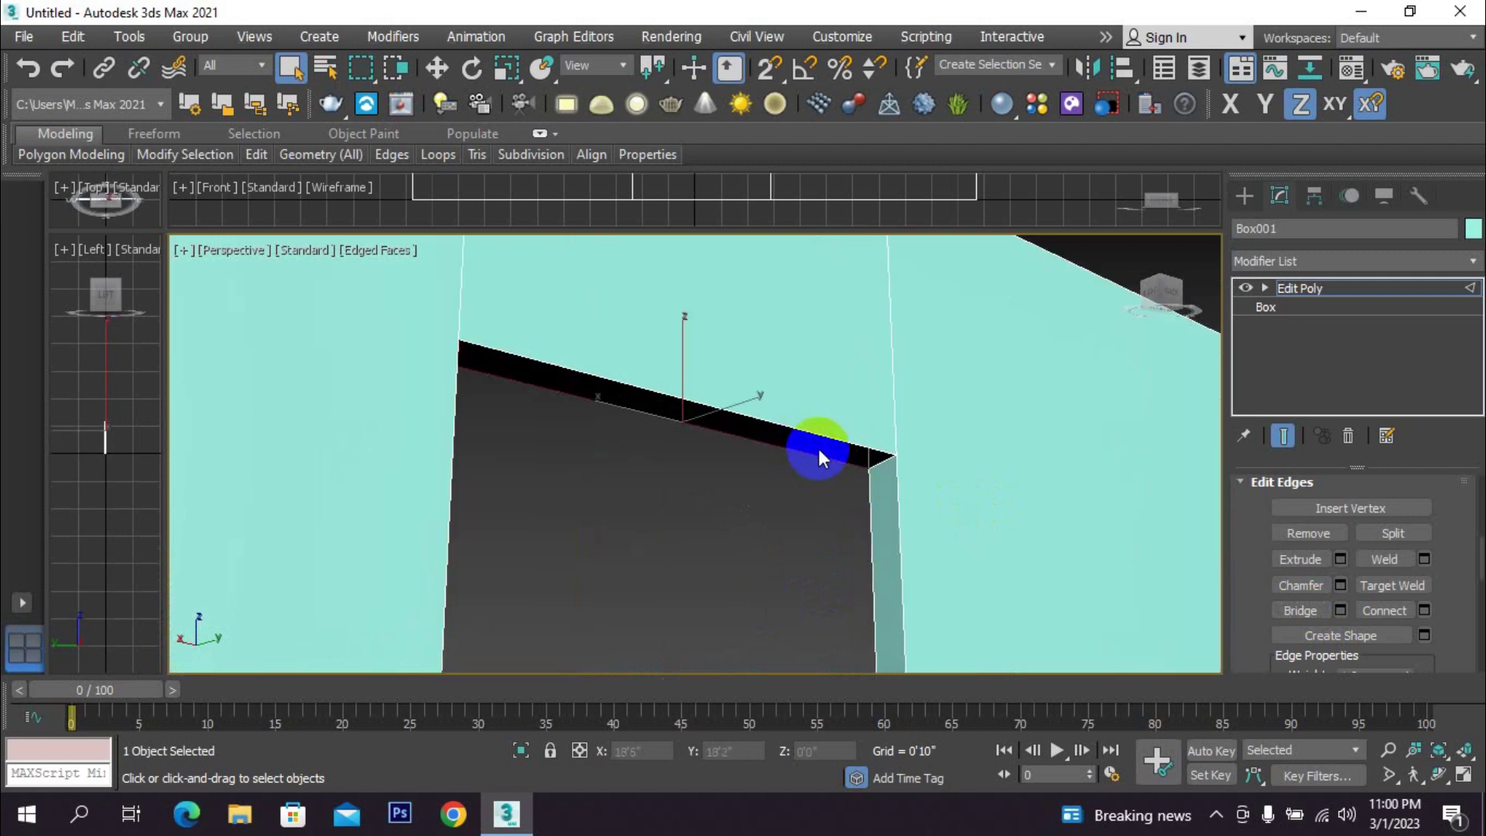
middle_click_drag(831, 517, 774, 540, "alt")
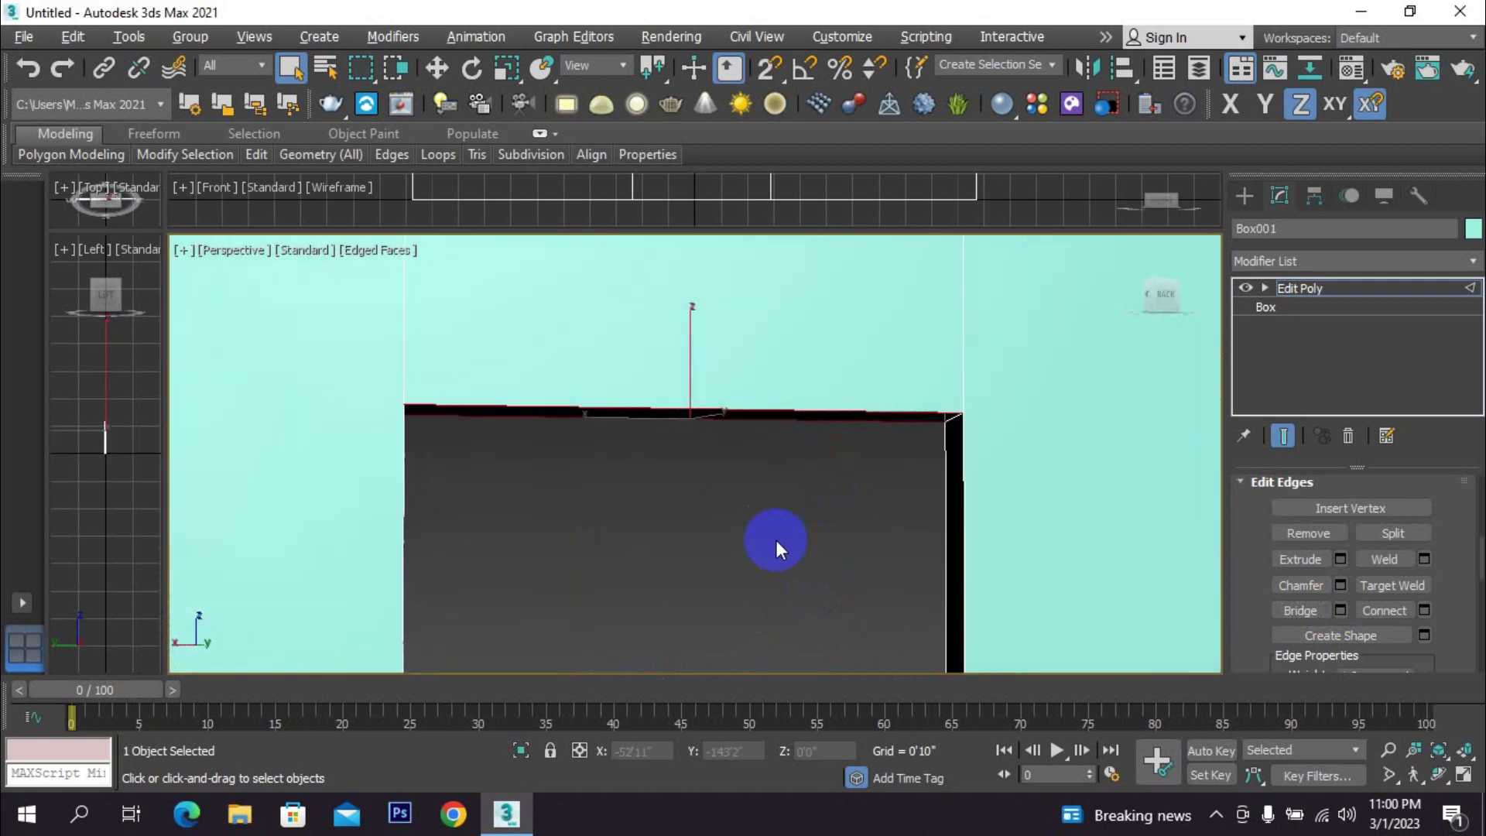
middle_click_drag(893, 544, 845, 490, "alt")
scroll(1467, 550, "up", 3)
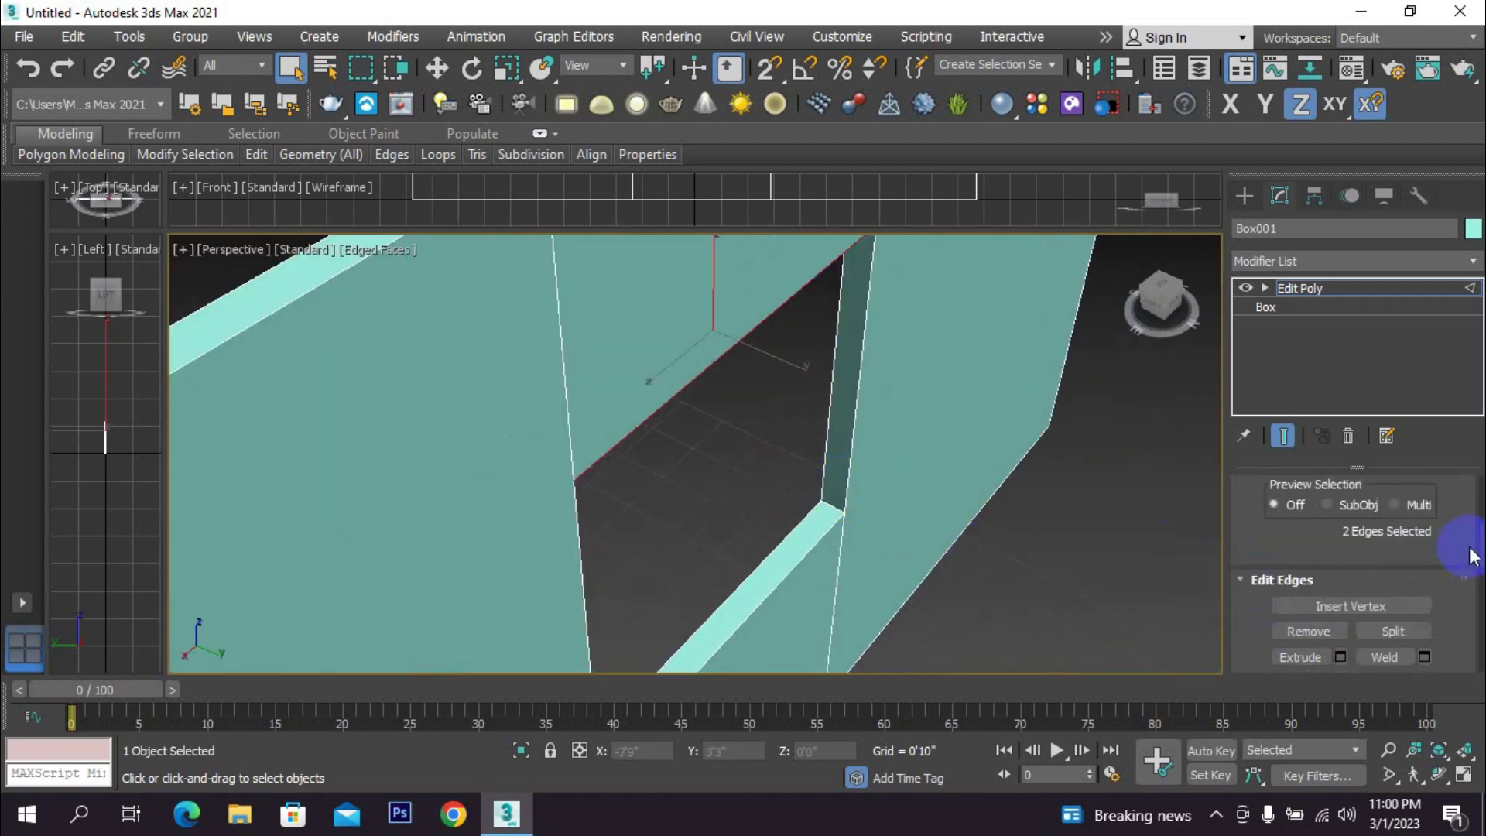
scroll(890, 547, "down", 3)
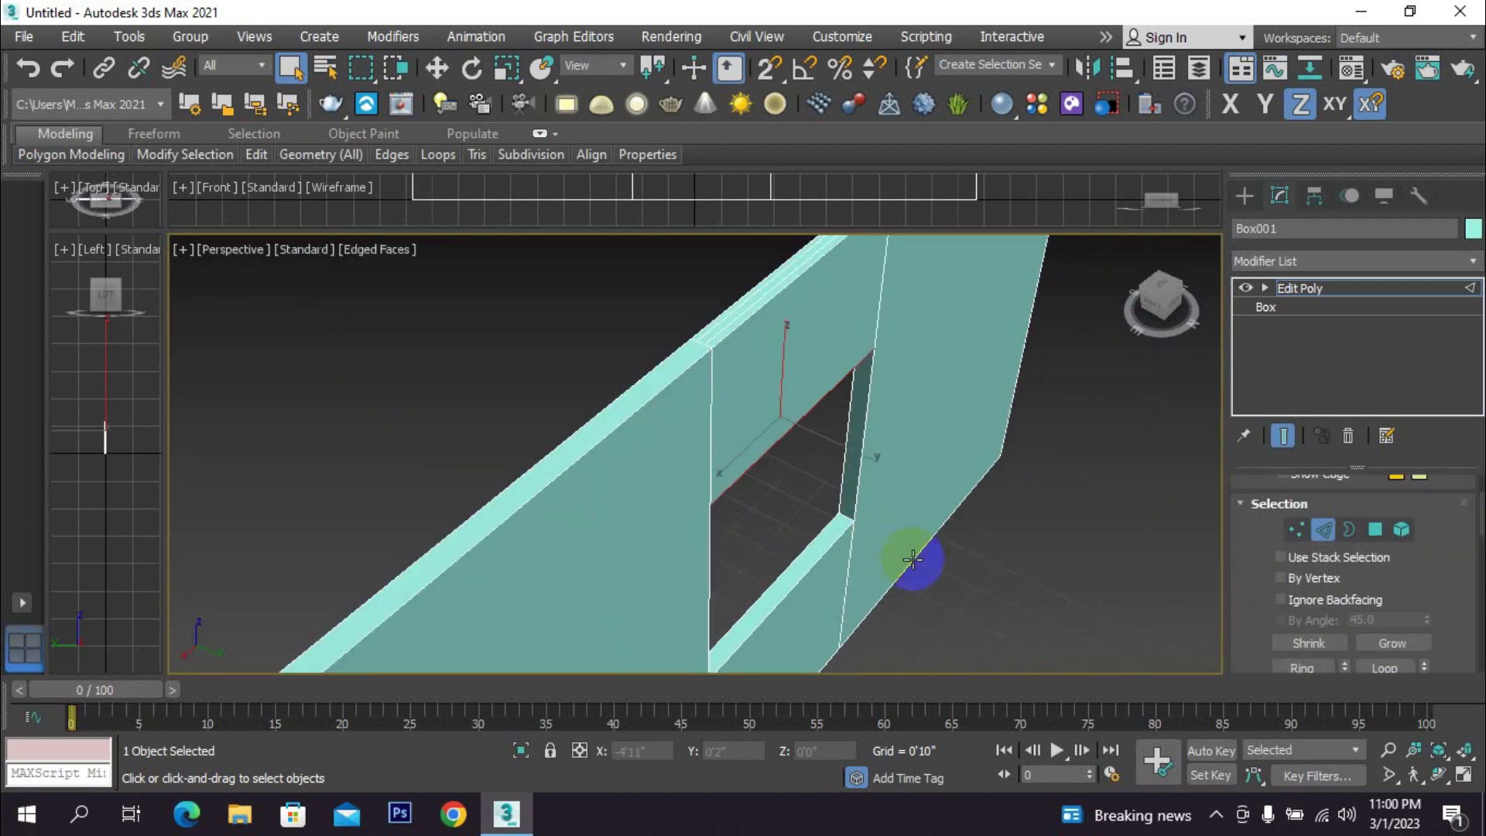
- Review the wall's window opening and the available edge editing commands
scroll(1463, 596, "down", 1)
scroll(940, 557, "down", 3)
middle_click_drag(944, 558, 809, 499, "alt")
scroll(1459, 592, "down", 2)
scroll(1459, 593, "down", 3)
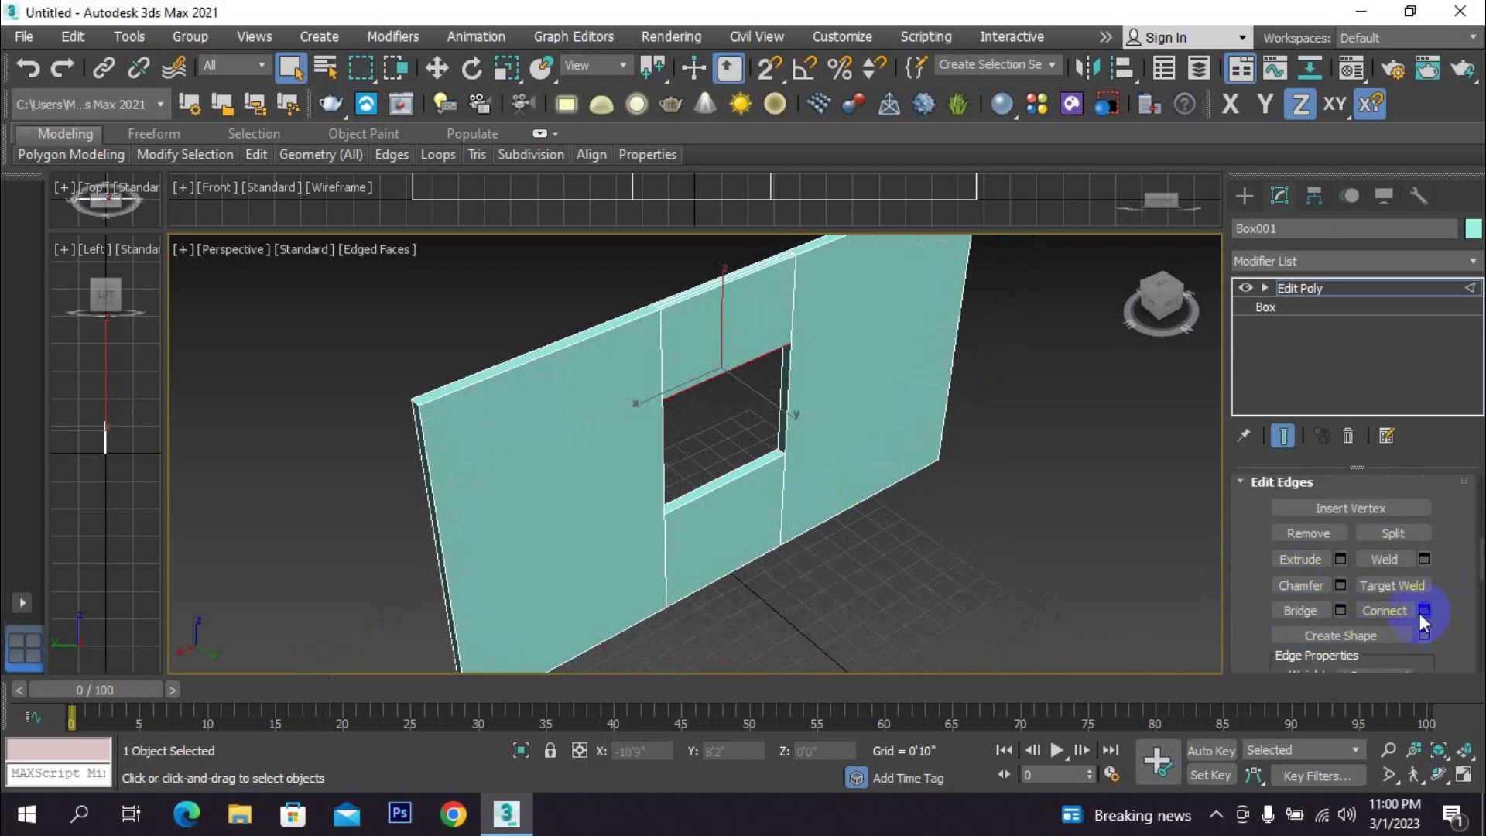
scroll(1419, 613, "up", 5)
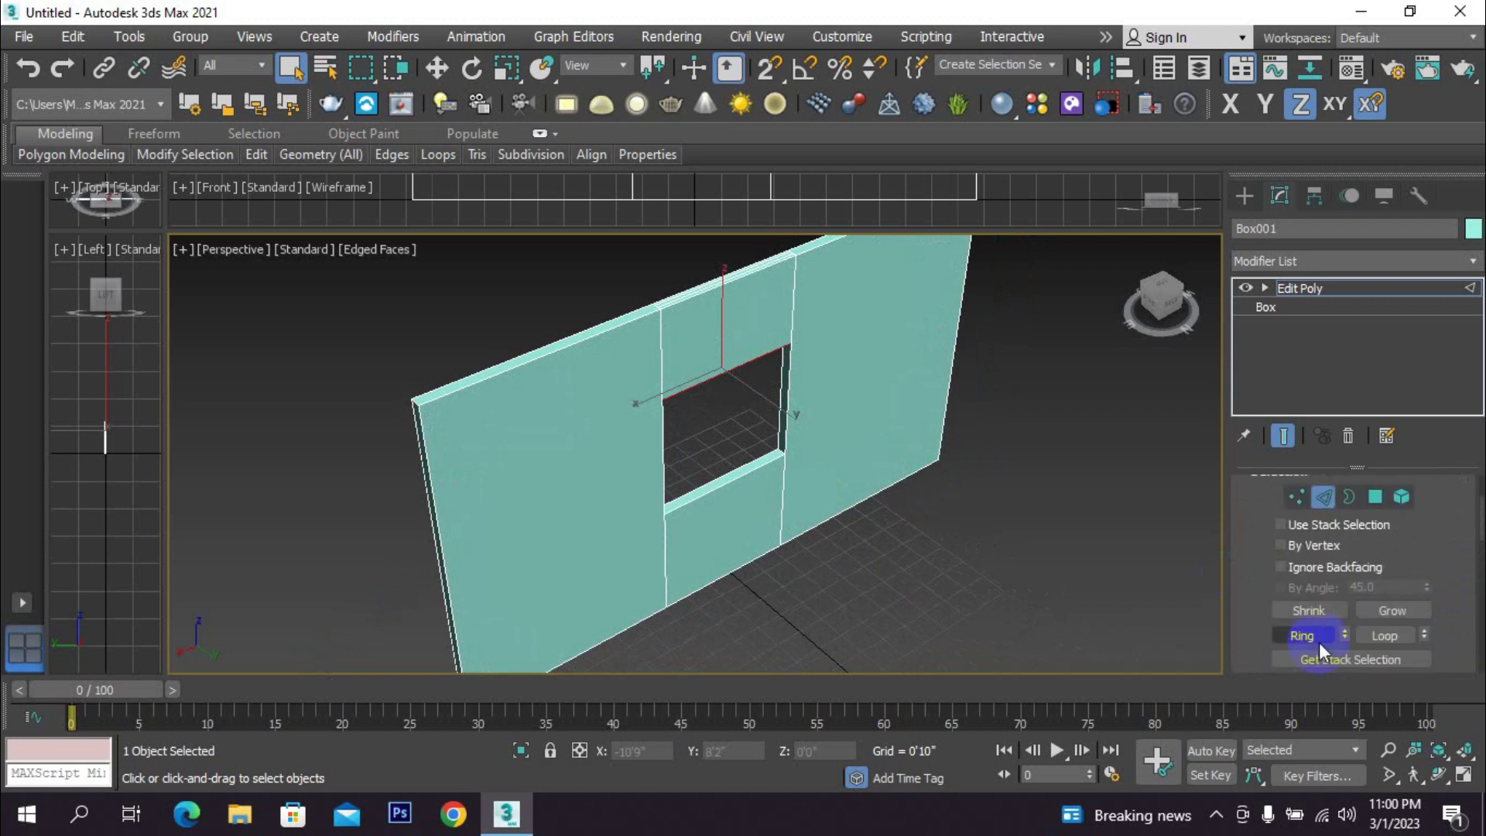
scroll(1249, 569, "up", 1)
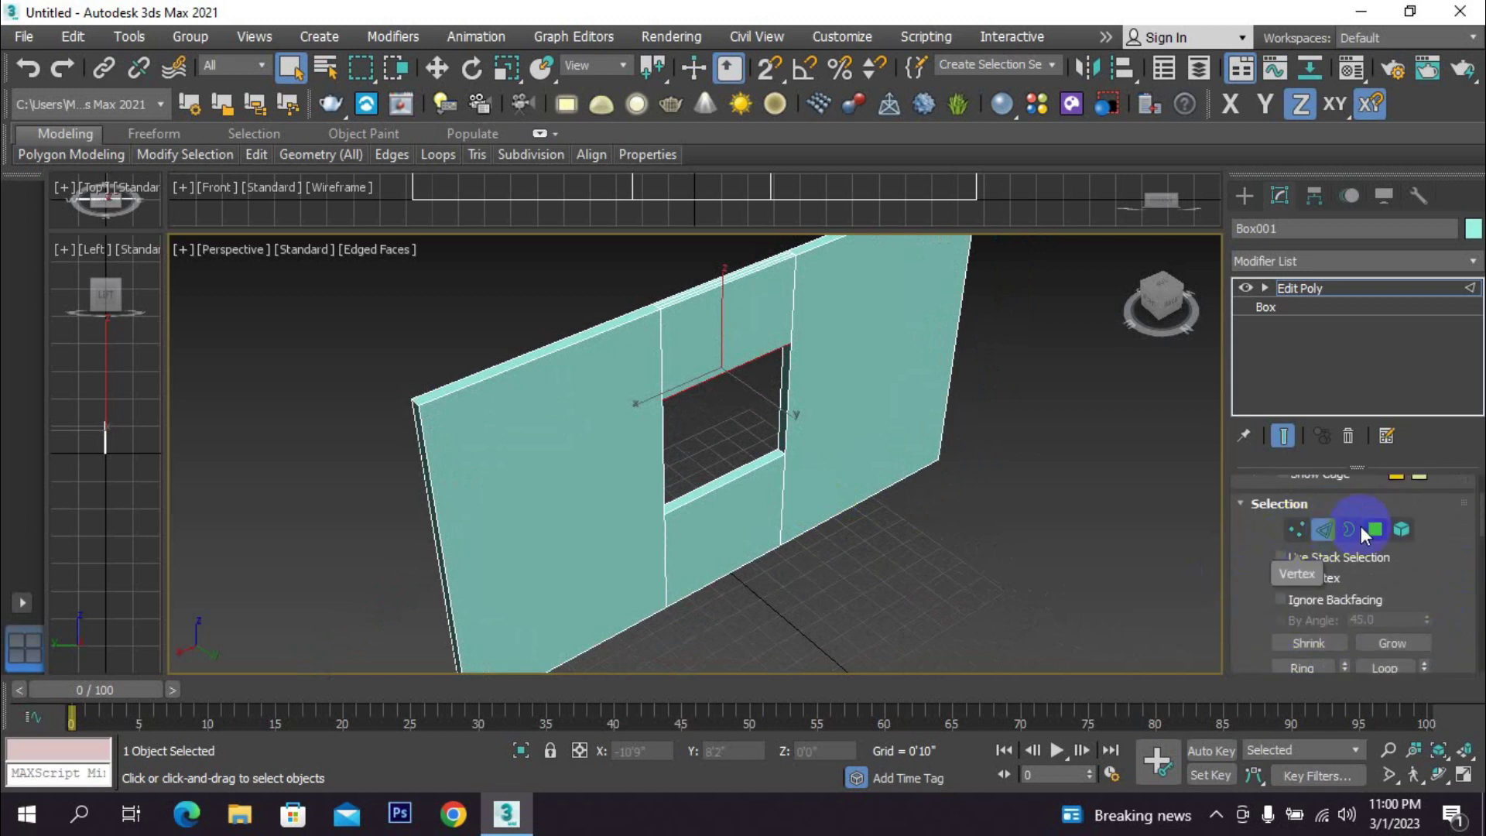
- Compare the Edit Poly commands offered at Vertex and Edge level, and switch to Polygon level
left_click(1299, 529)
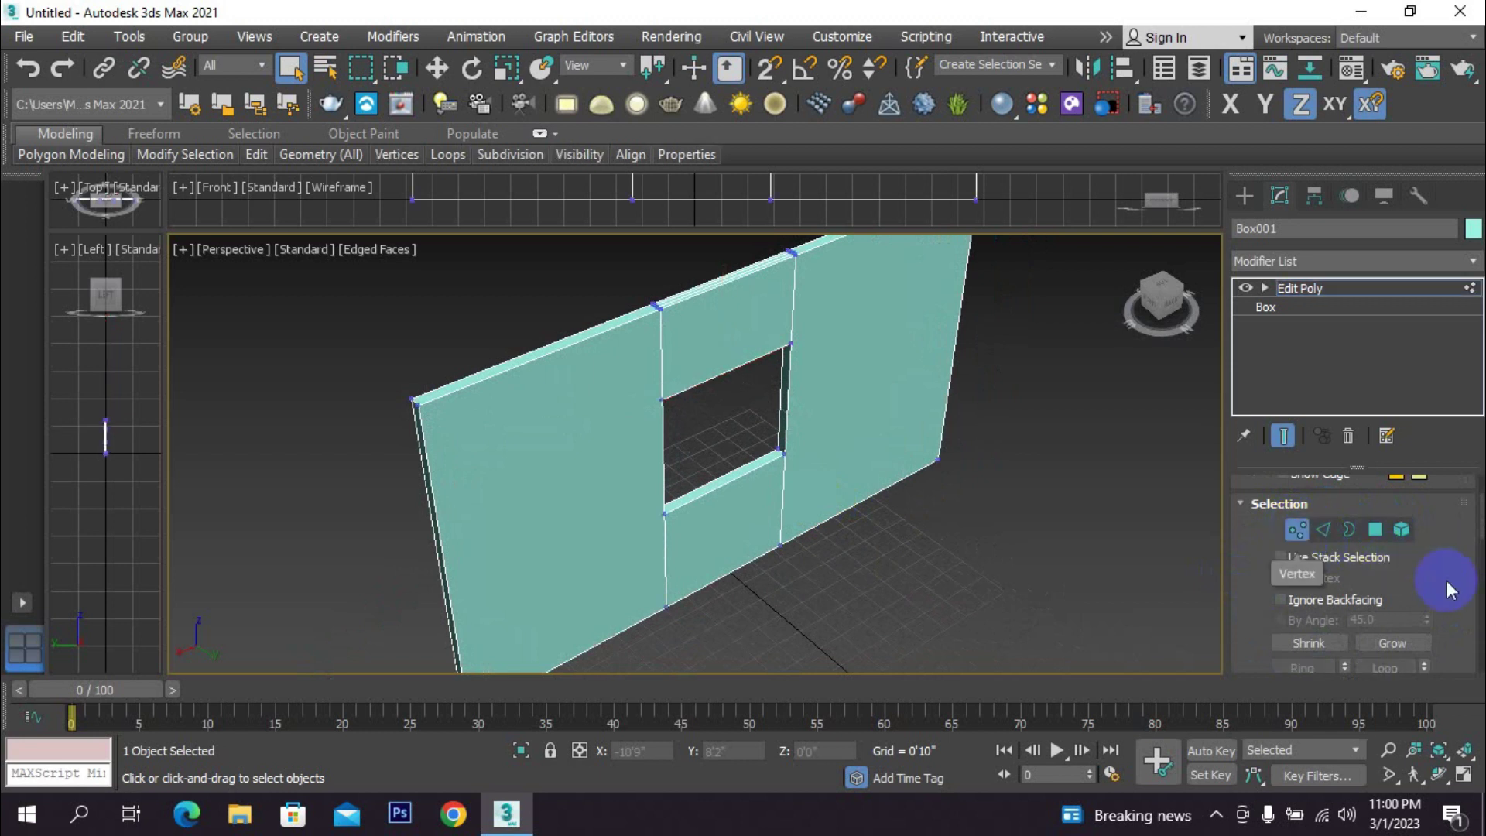
scroll(1446, 584, "down", 5)
scroll(1446, 584, "up", 1)
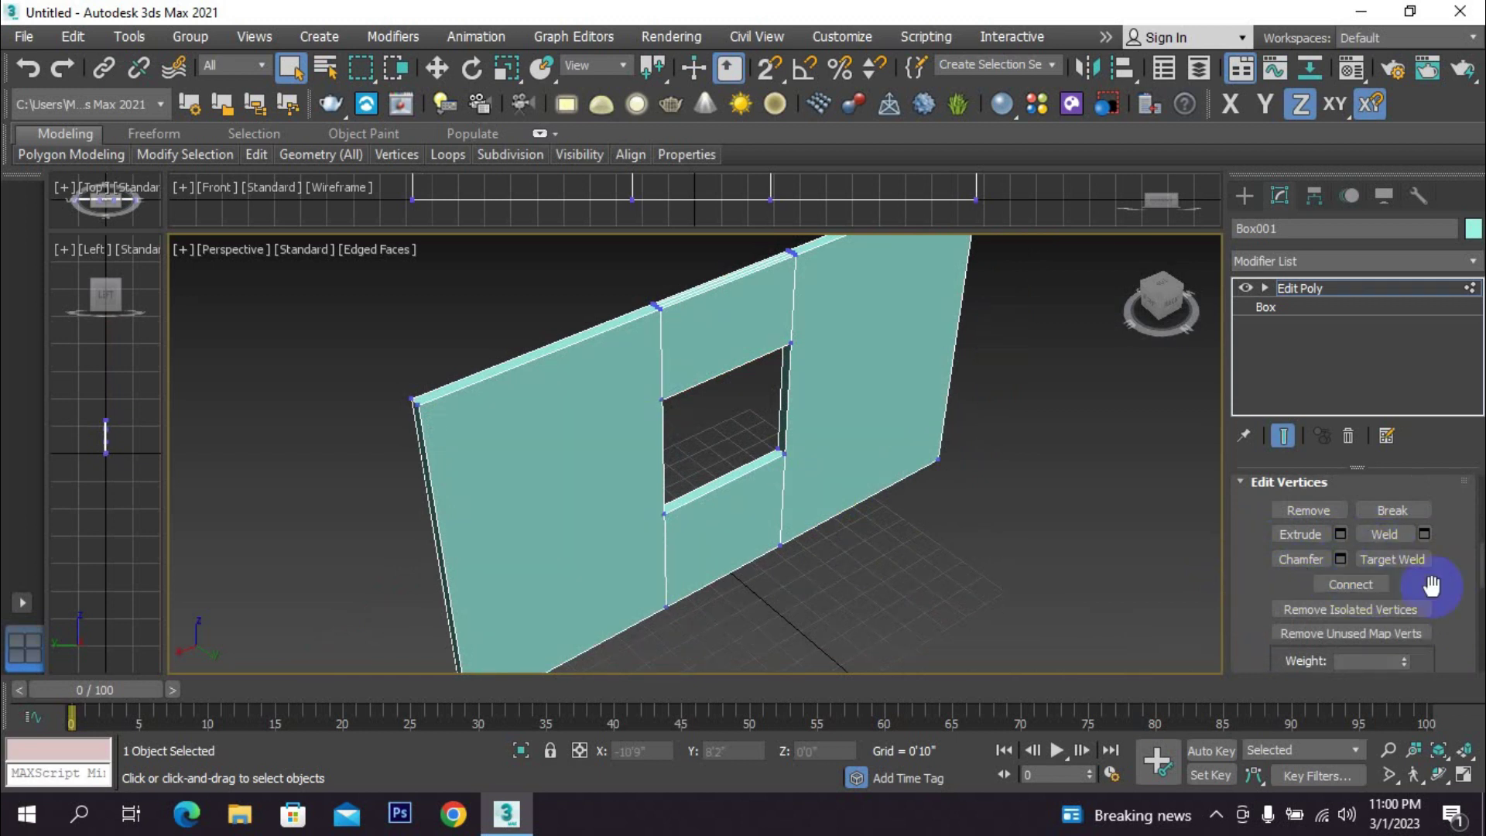
scroll(1430, 586, "up", 5)
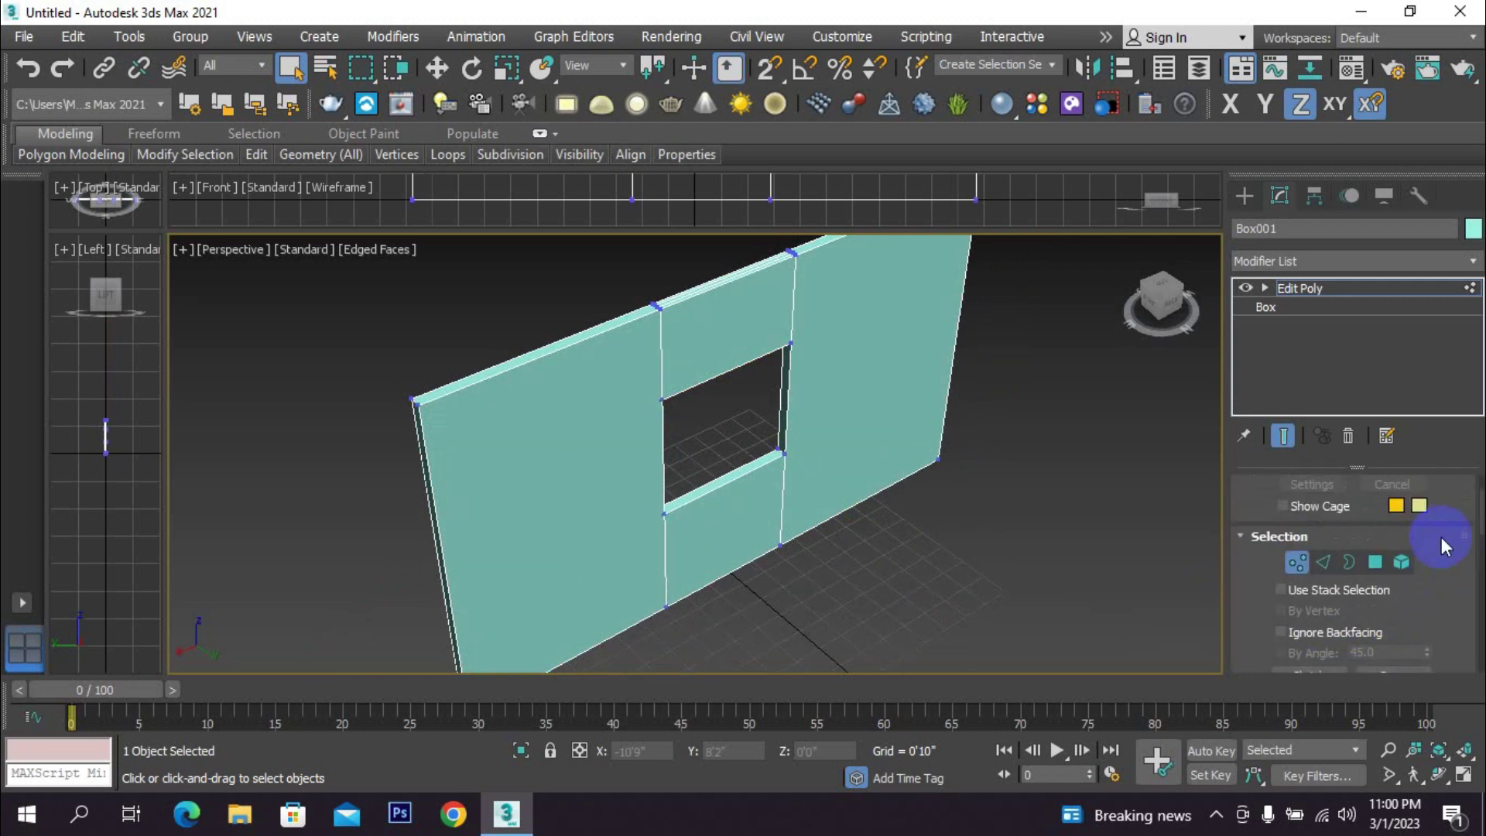
left_click(1324, 563)
scroll(1447, 592, "down", 5)
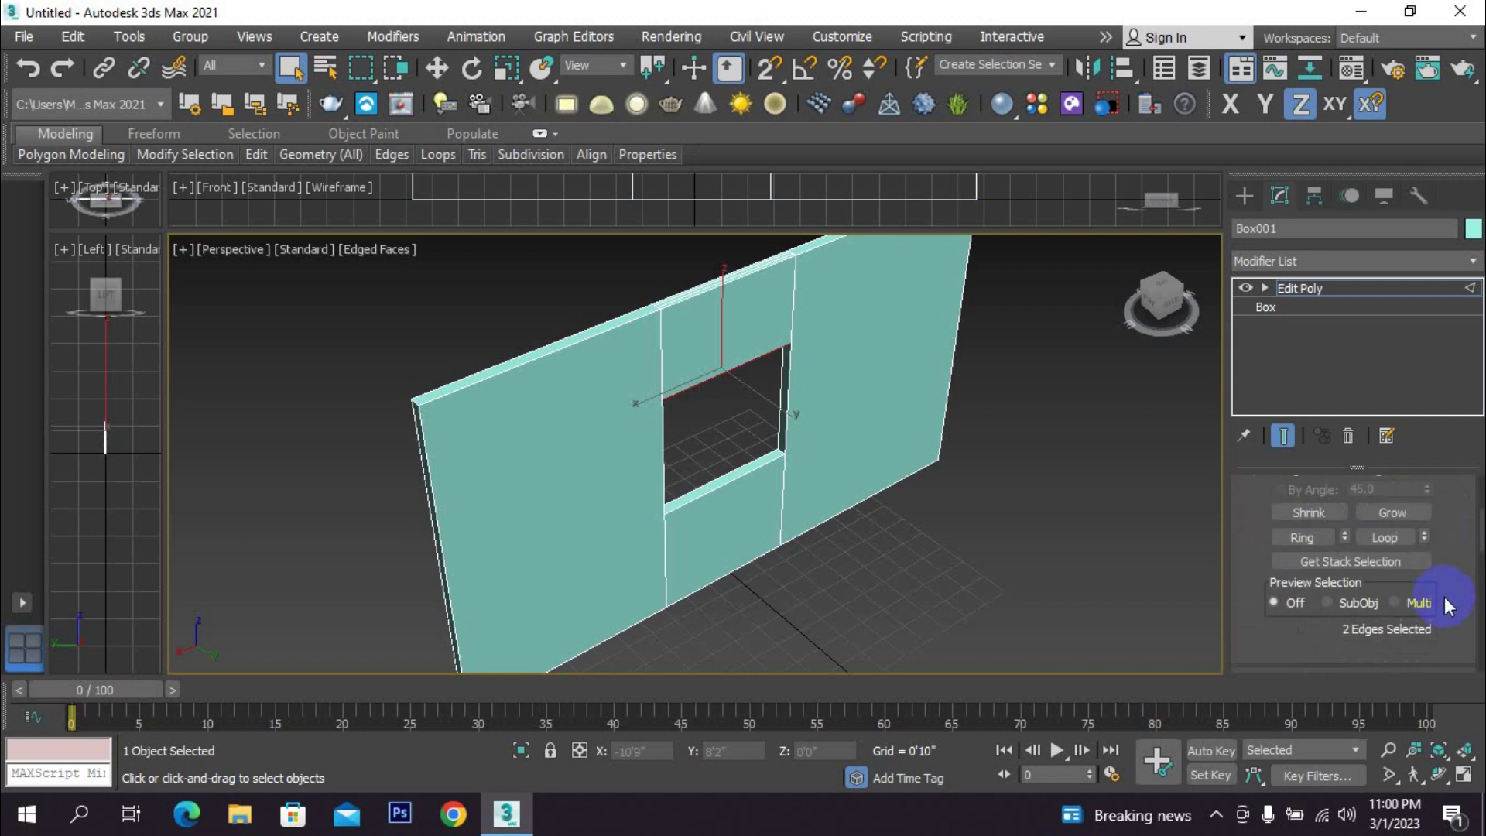
scroll(1447, 598, "down", 2)
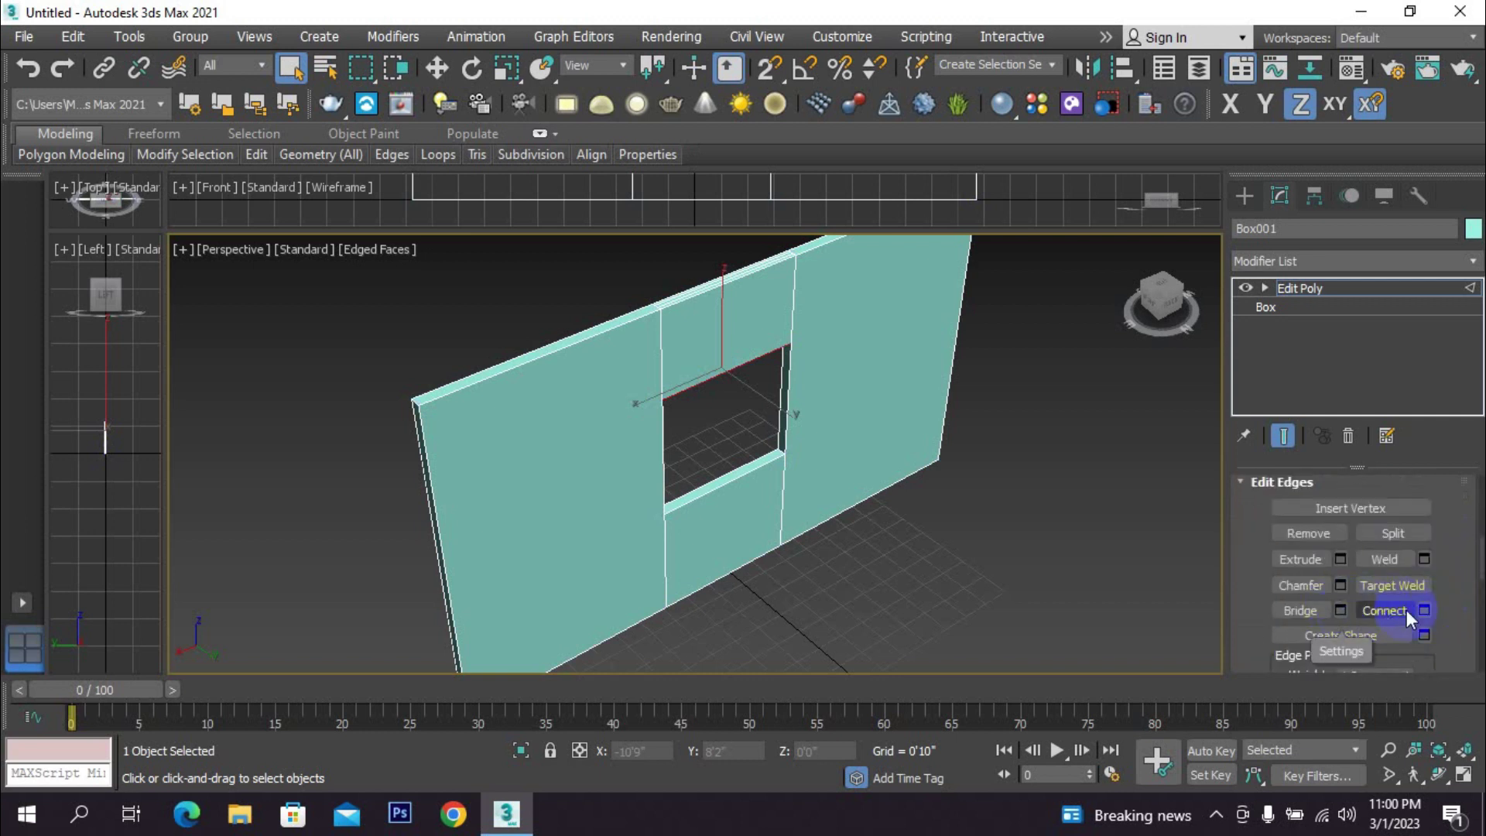
scroll(1452, 608, "up", 5)
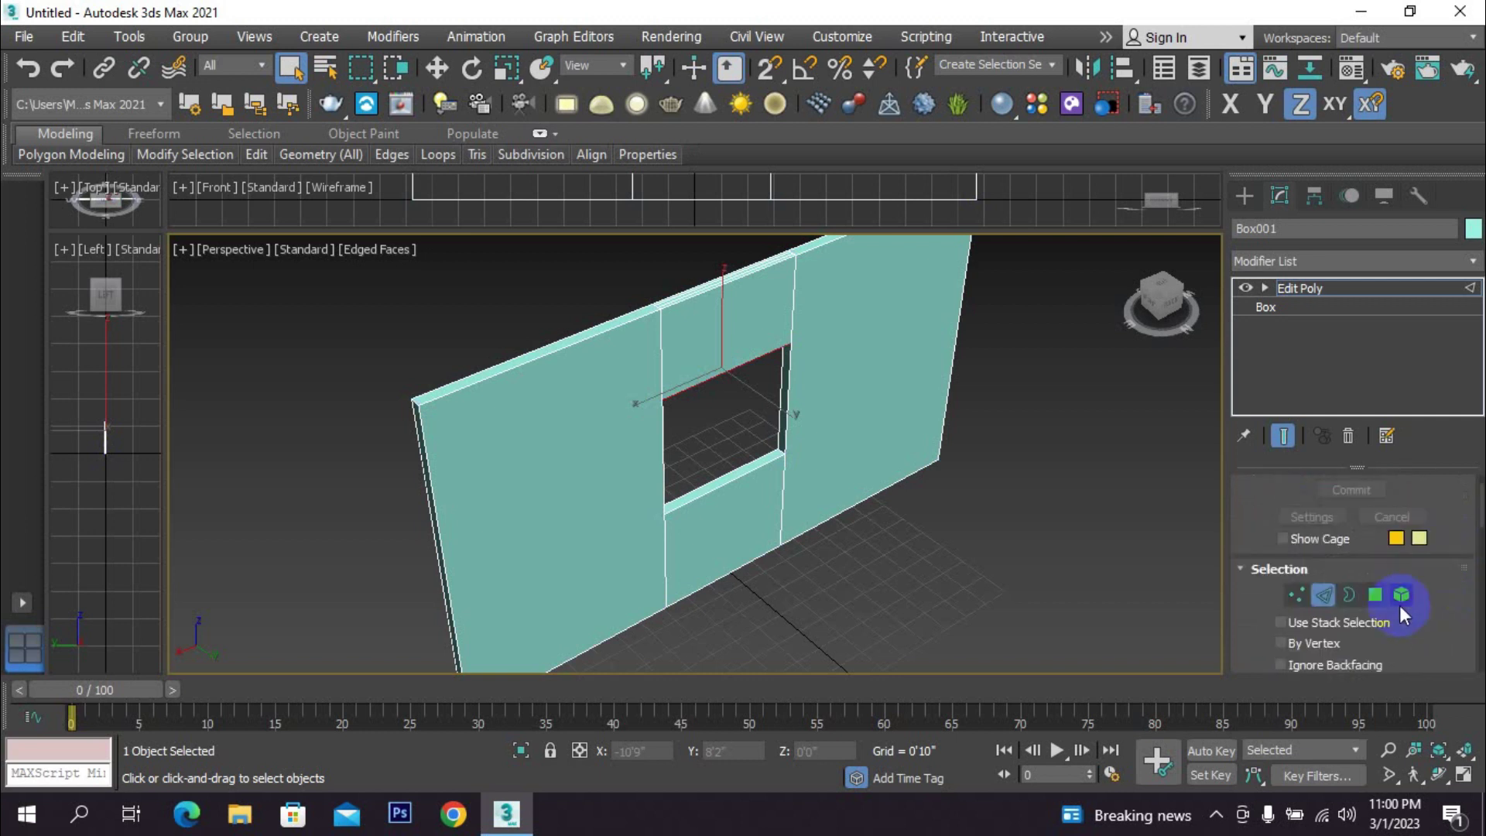
left_click(1375, 595)
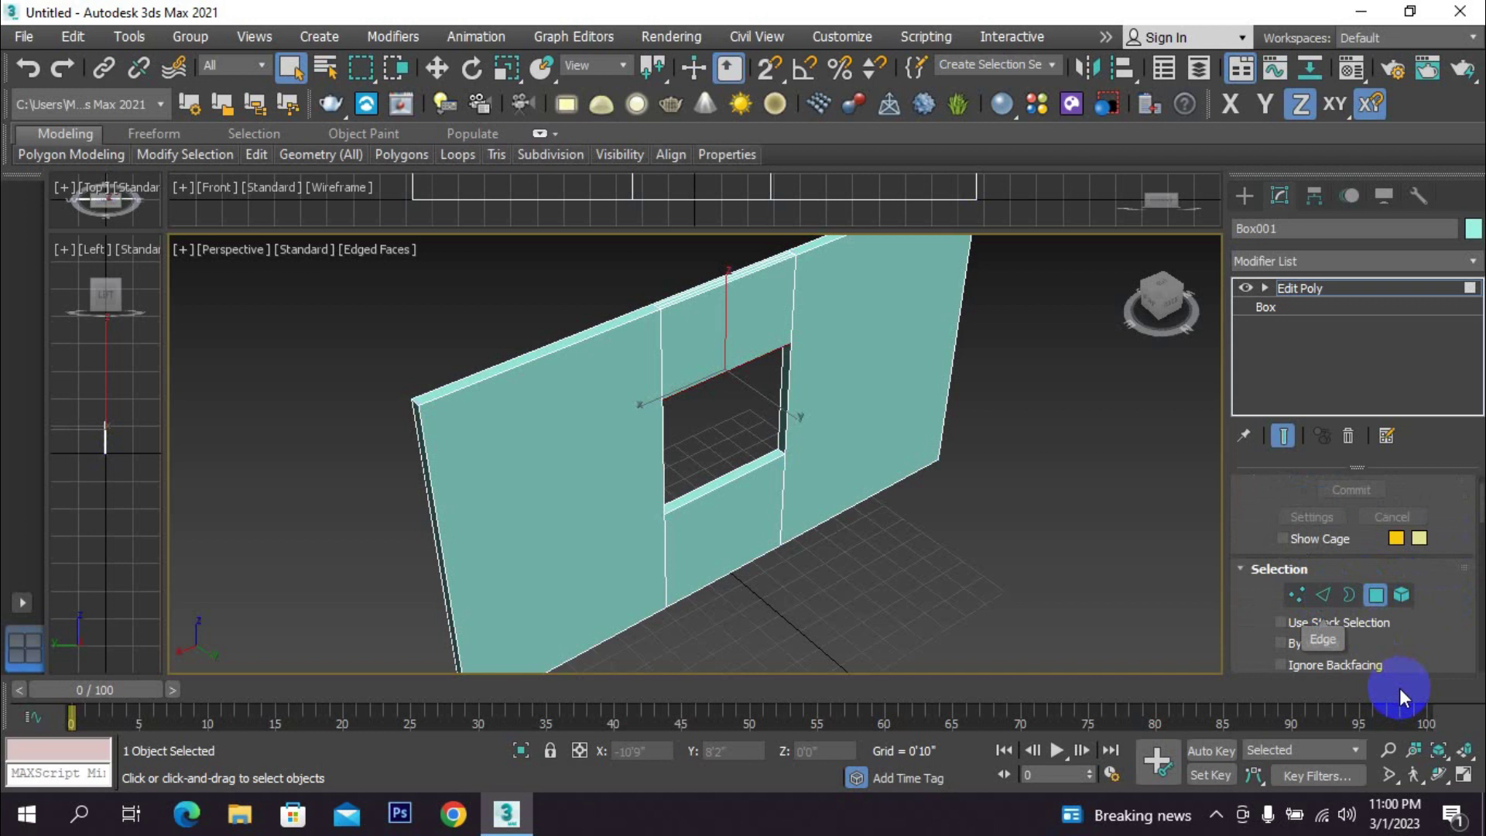
- Switch to Vertex level and examine the vertices along the wall's top from several angles
left_click(1293, 599)
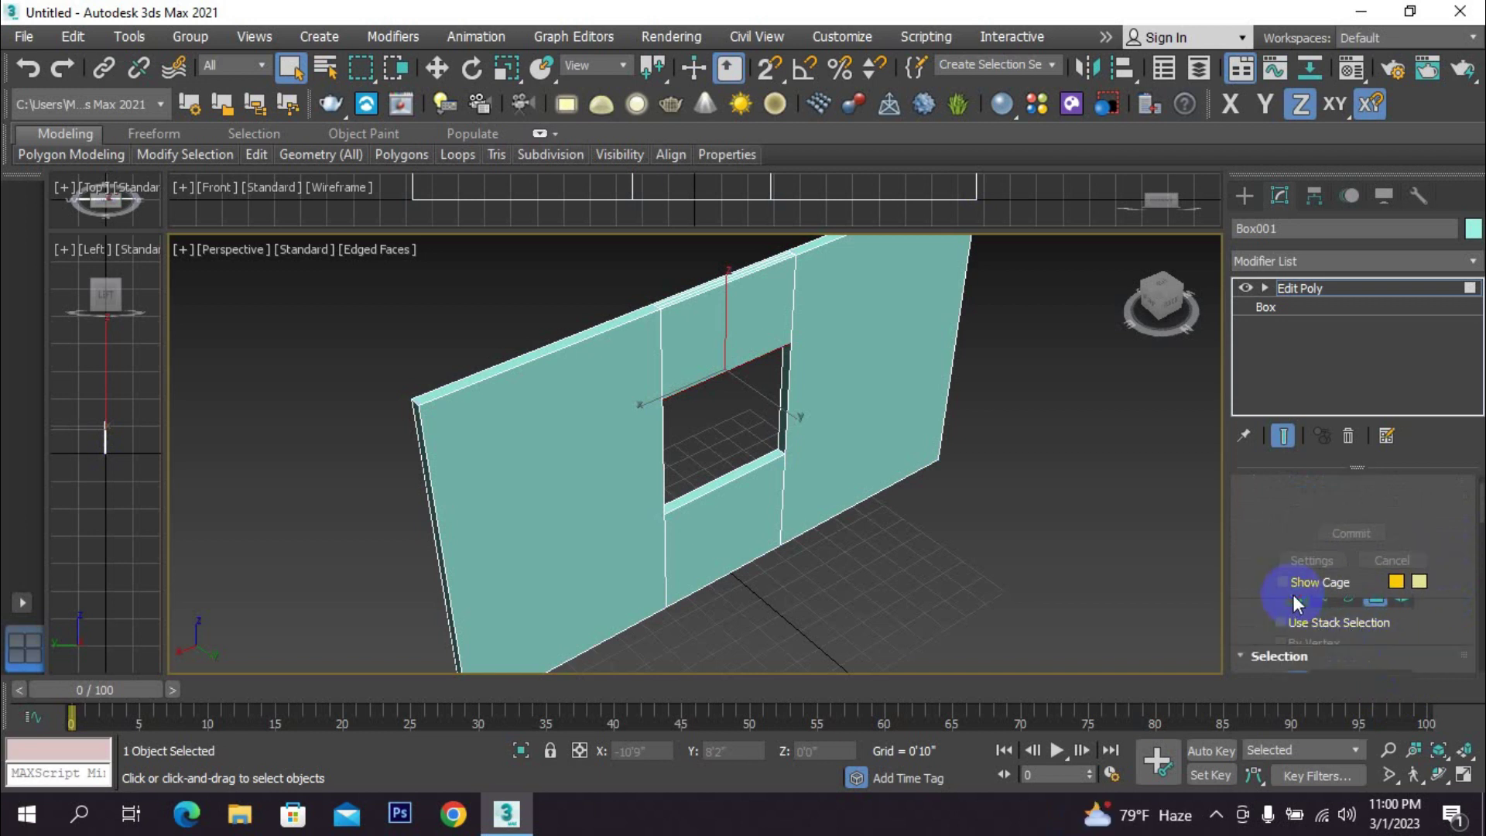
scroll(910, 576, "down", 3)
middle_click_drag(953, 544, 908, 559)
middle_click_drag(941, 469, 879, 526, "alt")
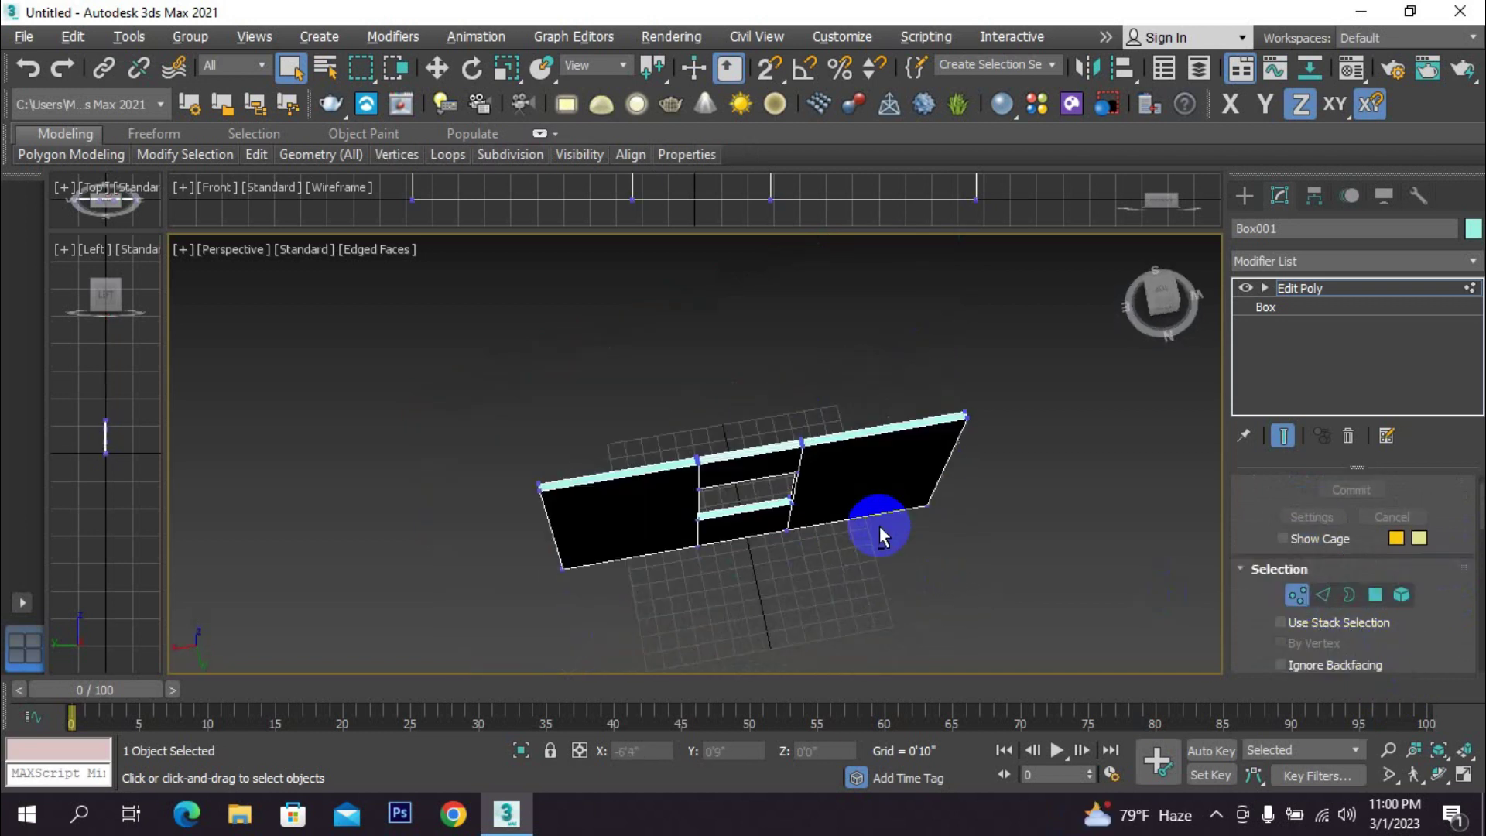
scroll(959, 427, "up", 4)
middle_click_drag(959, 429, 964, 365, "alt")
scroll(588, 355, "up", 7)
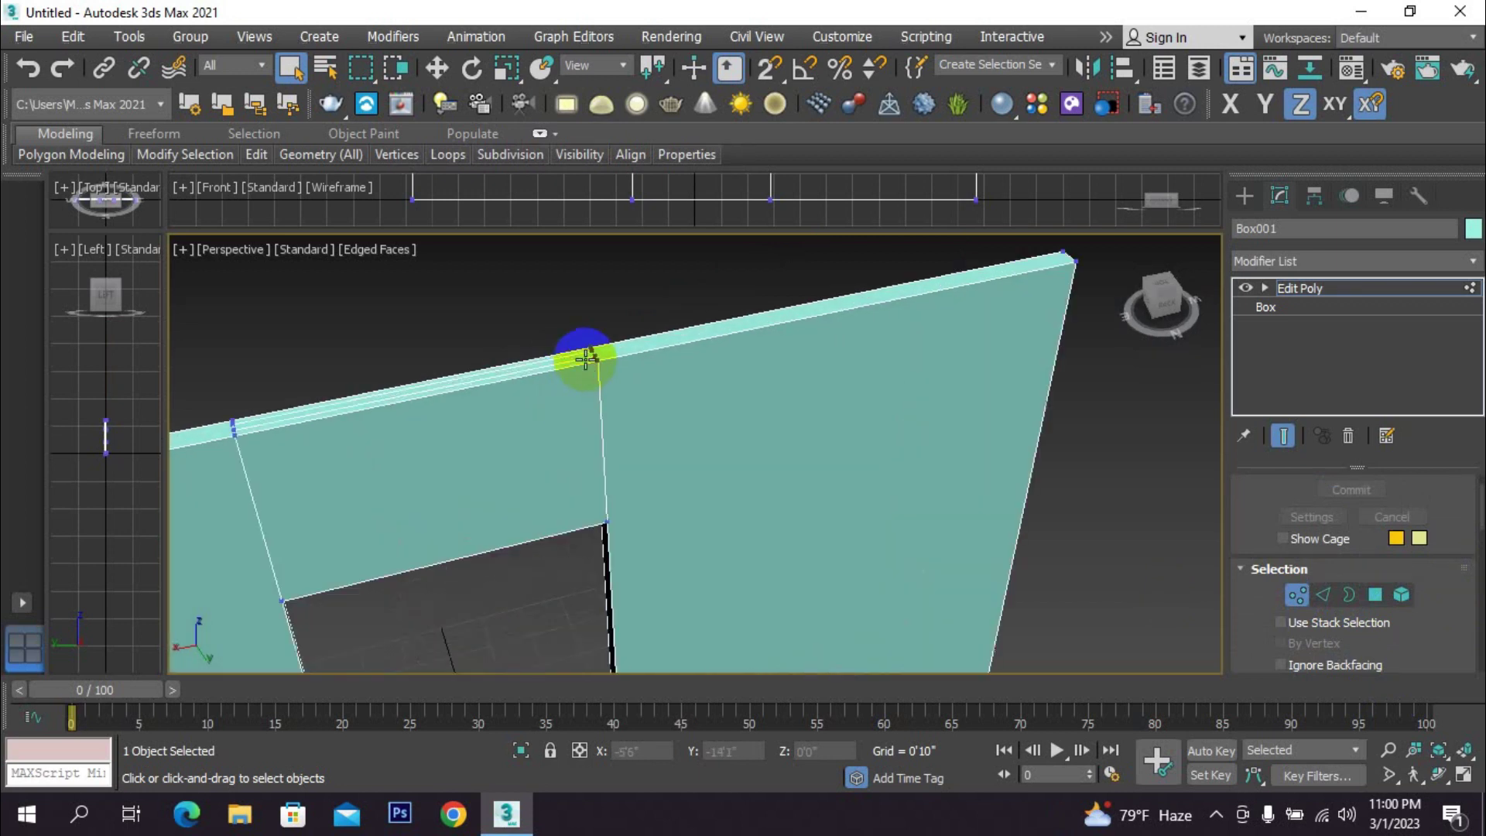
scroll(624, 350, "down", 6)
middle_click_drag(852, 393, 755, 412, "alt")
scroll(890, 464, "down", 2)
scroll(882, 474, "up", 4)
scroll(880, 477, "down", 3)
scroll(902, 500, "down", 5)
middle_click_drag(945, 494, 889, 371, "alt")
- Move the vertices of the wall's end inward to X about -7'3", and raise its top corner vertices to Z about 14'3"
left_click_drag(889, 372, 835, 431)
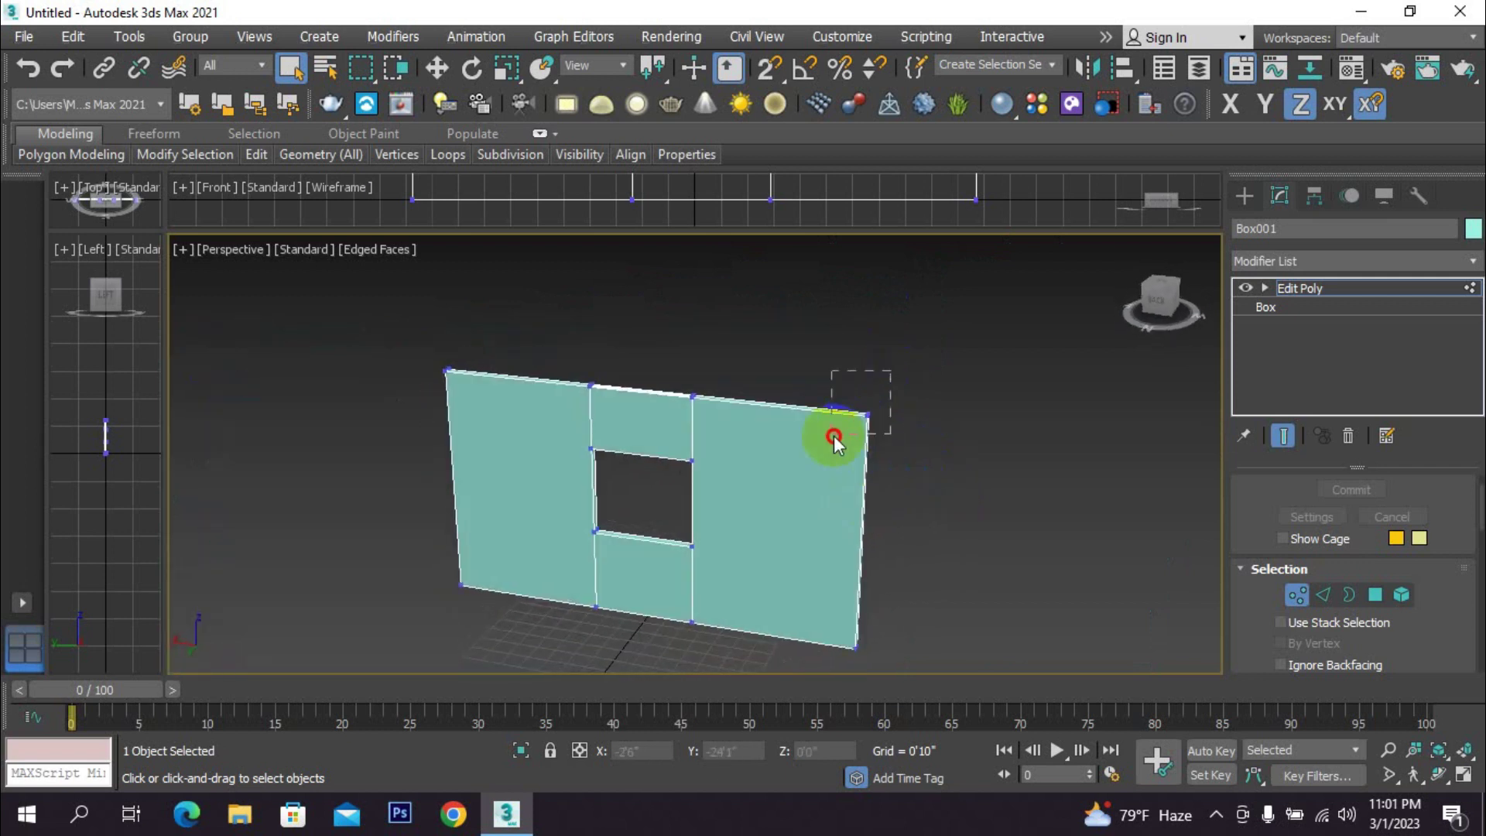
left_click_drag(918, 608, 839, 675)
left_click_drag(958, 386, 819, 654)
middle_click_drag(898, 578, 936, 579, "alt")
left_click_drag(955, 358, 656, 524)
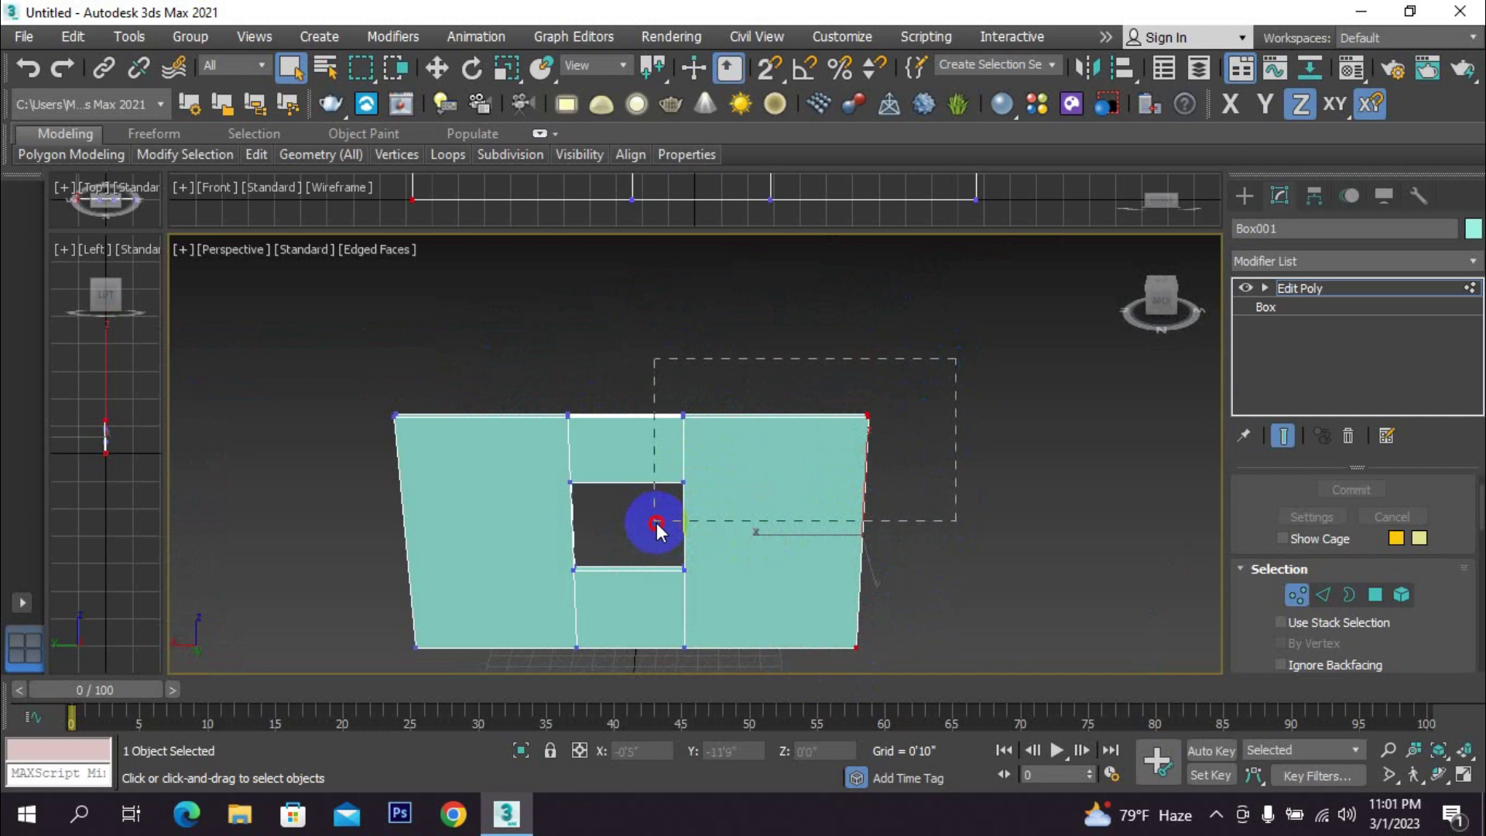
left_click_drag(933, 359, 816, 676)
middle_click_drag(899, 544, 897, 480, "alt")
key("w")
left_click_drag(754, 499, 700, 455)
left_click_drag(780, 348, 718, 398)
left_click_drag(776, 329, 809, 221)
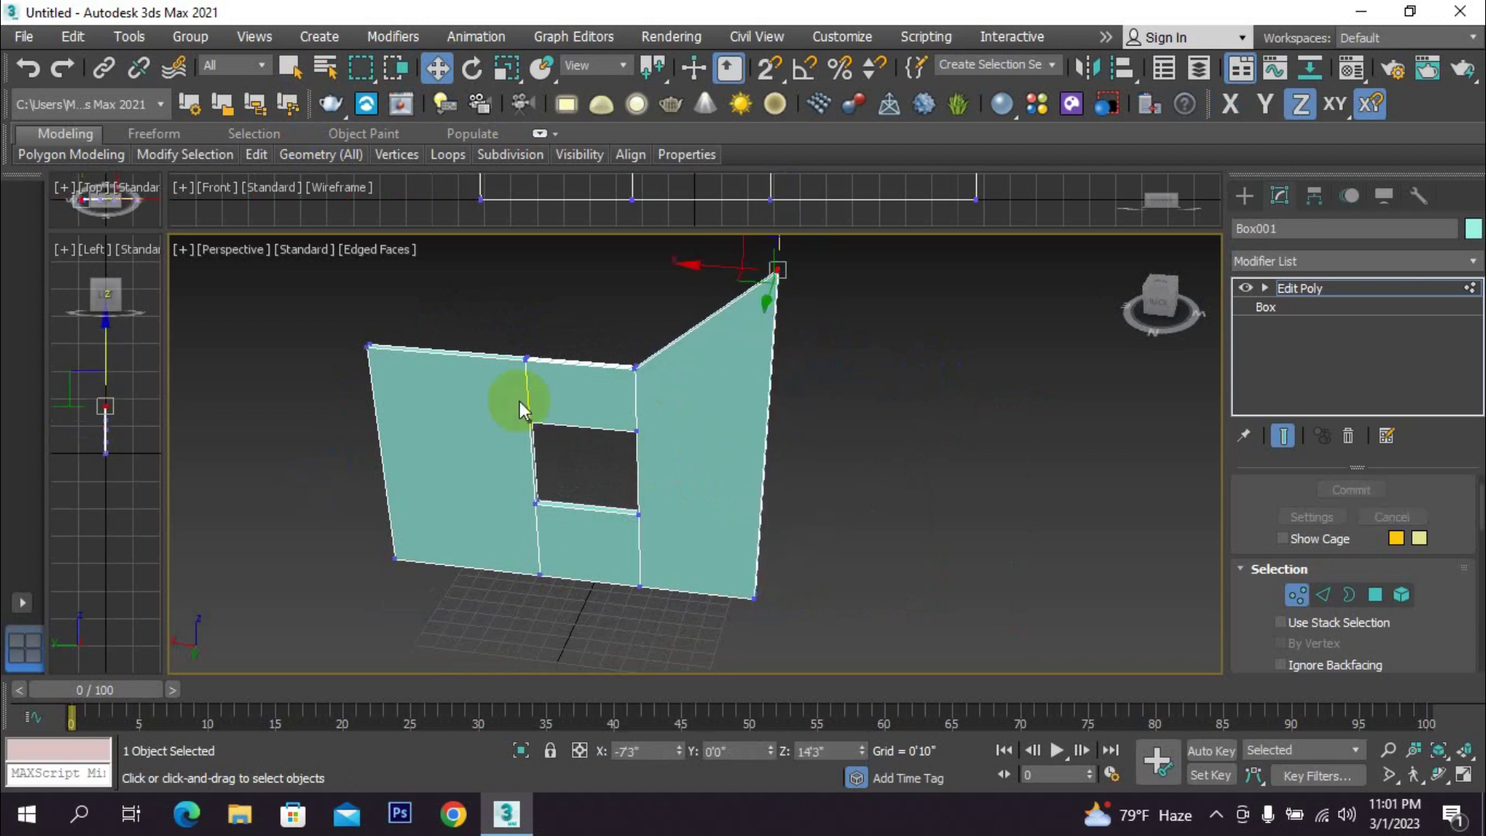
- Try to raise the top vertices in line with the window's side, and undo that move
scroll(616, 381, "up", 3)
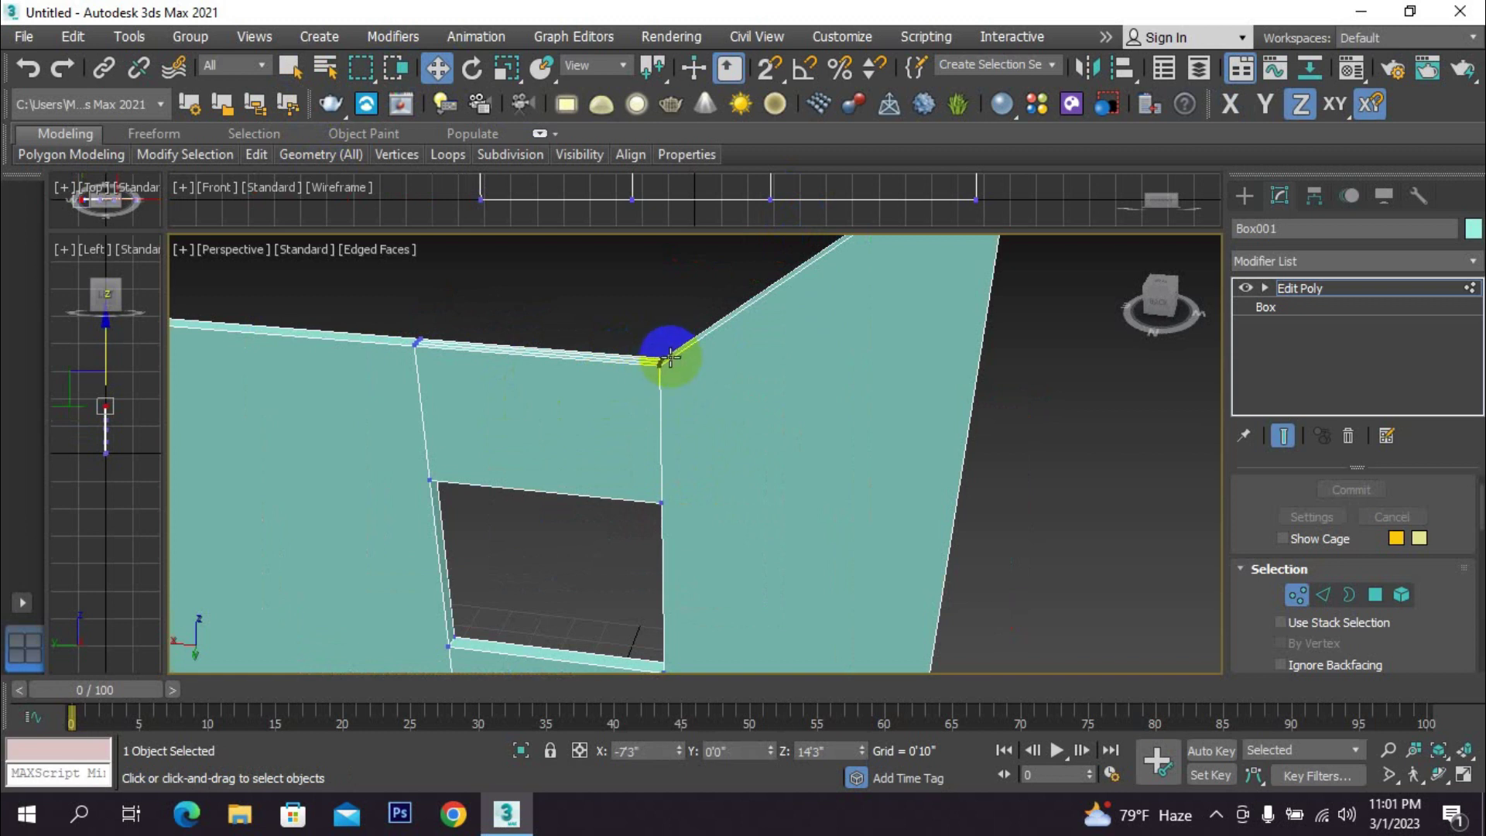
scroll(670, 357, "down", 3)
left_click(658, 363)
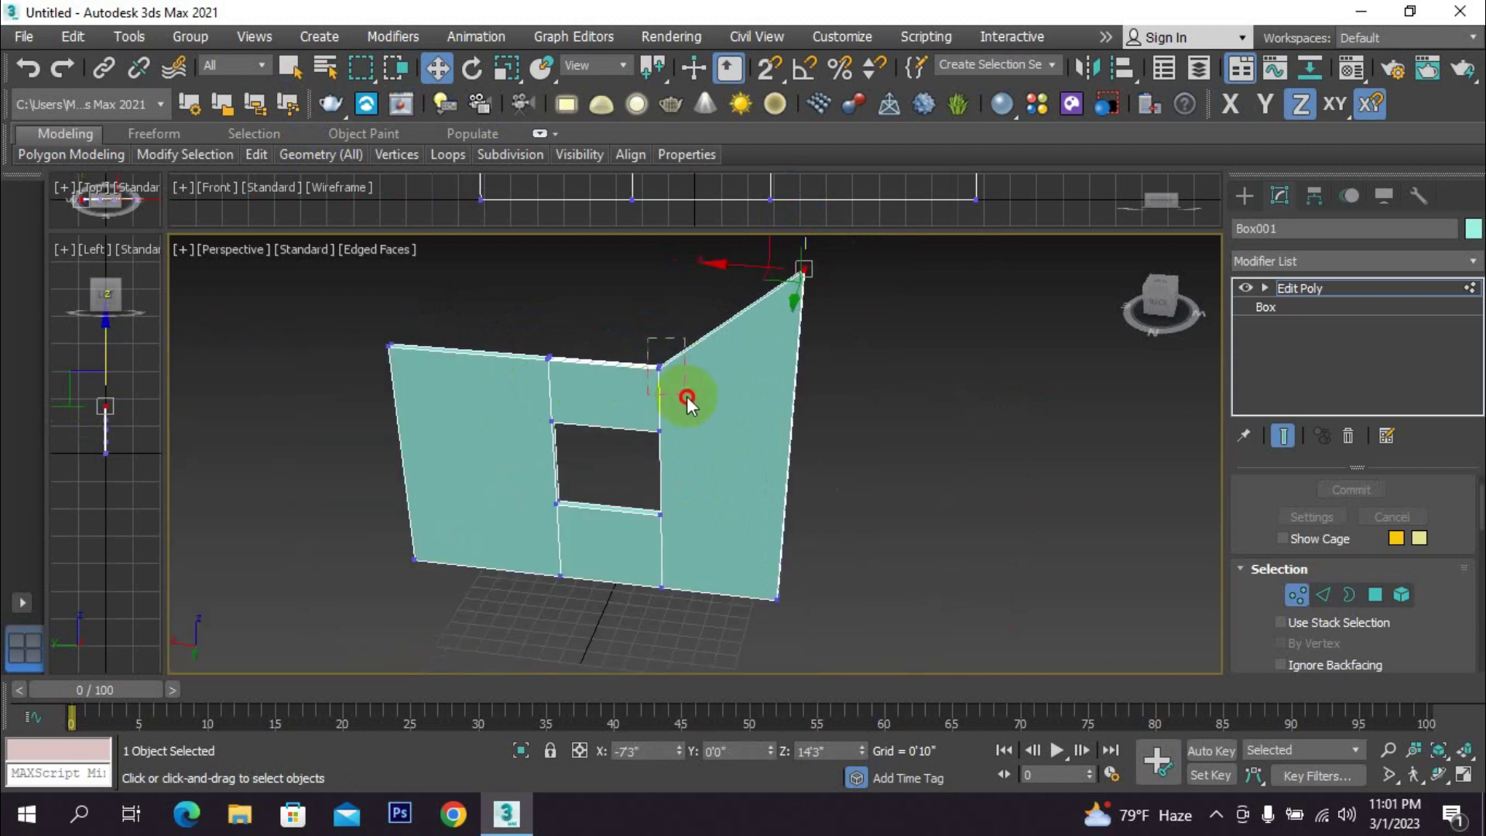
left_click_drag(666, 314, 660, 272)
key("ctrl+z")
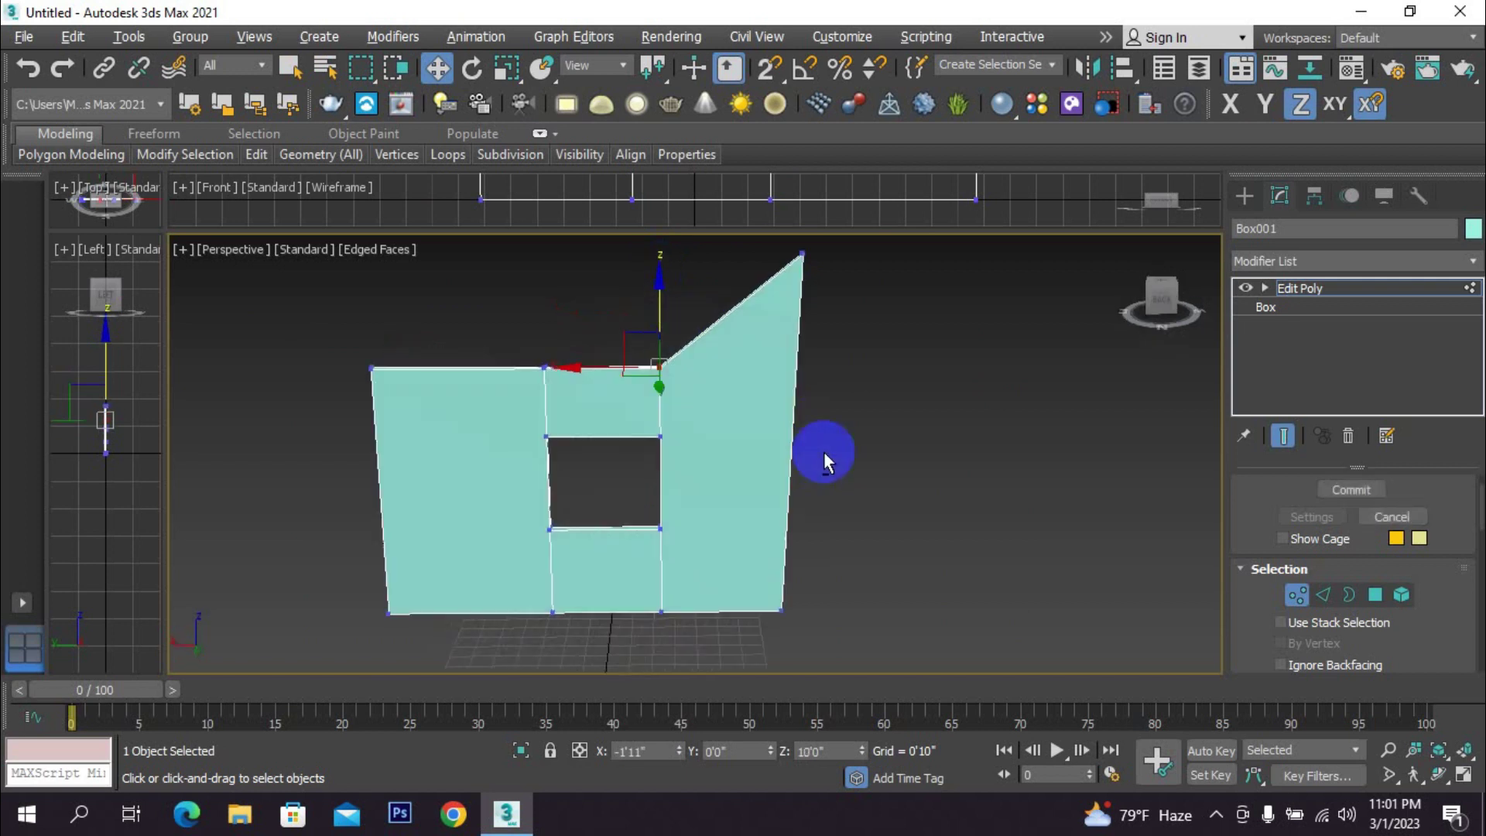
- Raise the bottom corner vertices at the moved wall end along Z so that its base slopes upward
left_click_drag(837, 555, 724, 618)
left_click_drag(795, 569, 792, 460)
left_click(854, 506)
- Try to move only the window opening's side vertices outward along X to about 3'8"
middle_click_drag(854, 505, 856, 554, "alt")
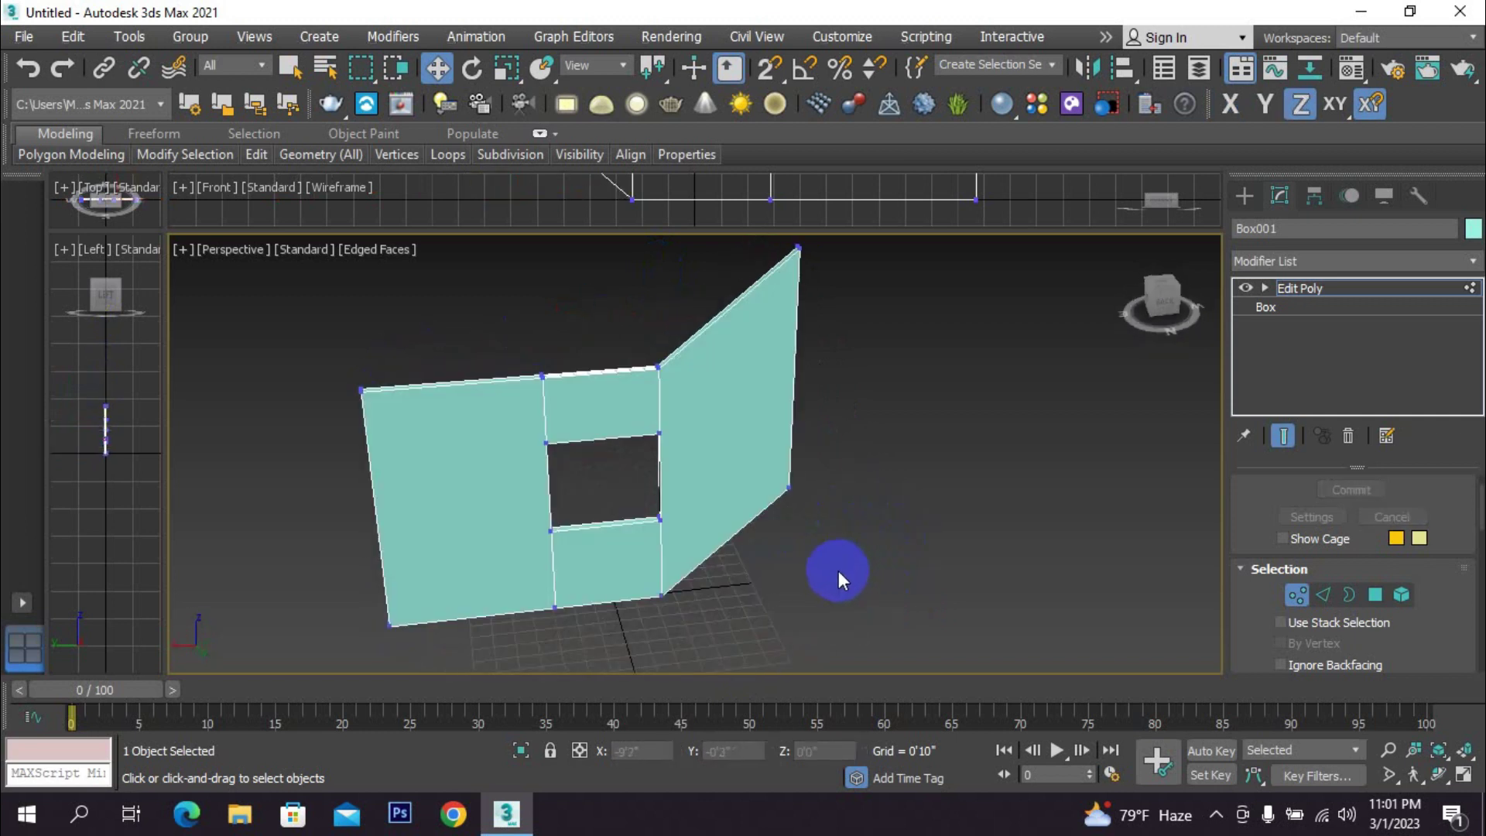
scroll(836, 571, "down", 3)
mouse_move(593, 353)
left_mouse_down()
mouse_move(645, 489)
mouse_move(664, 658)
mouse_move(590, 364)
left_mouse_up()
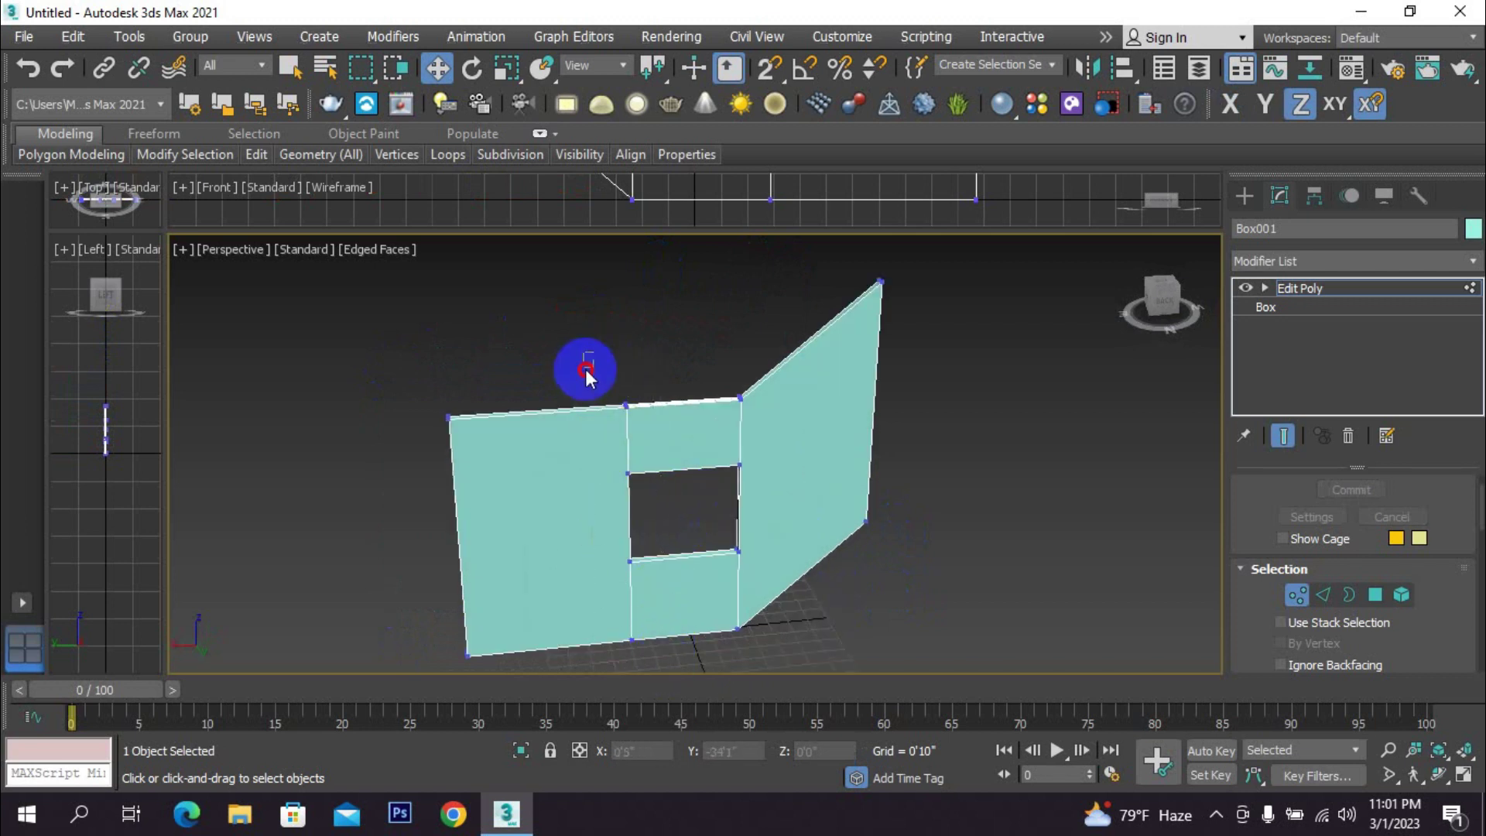
left_click_drag(608, 448, 663, 600)
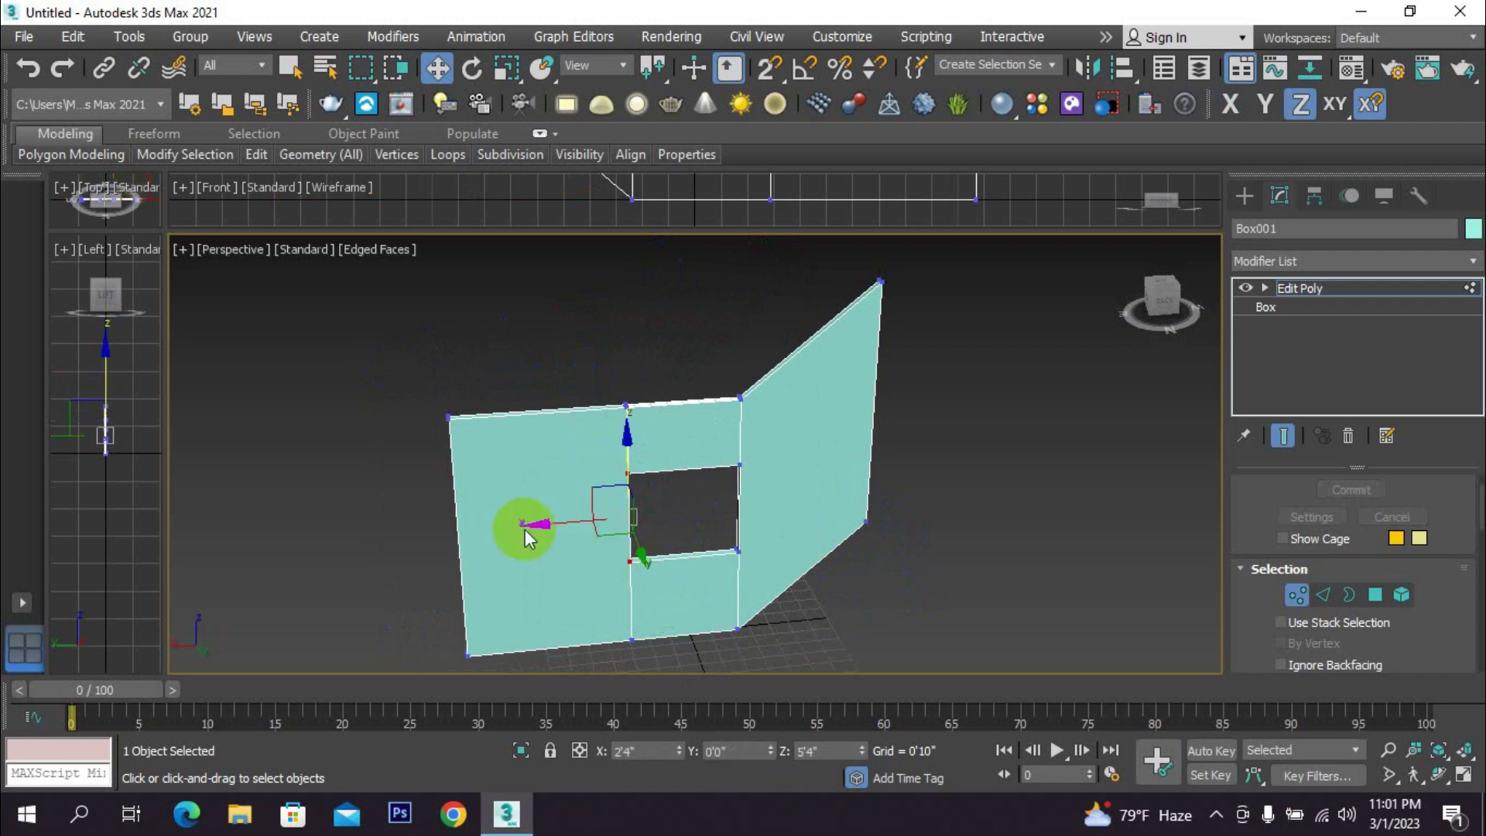
left_click_drag(568, 520, 474, 531)
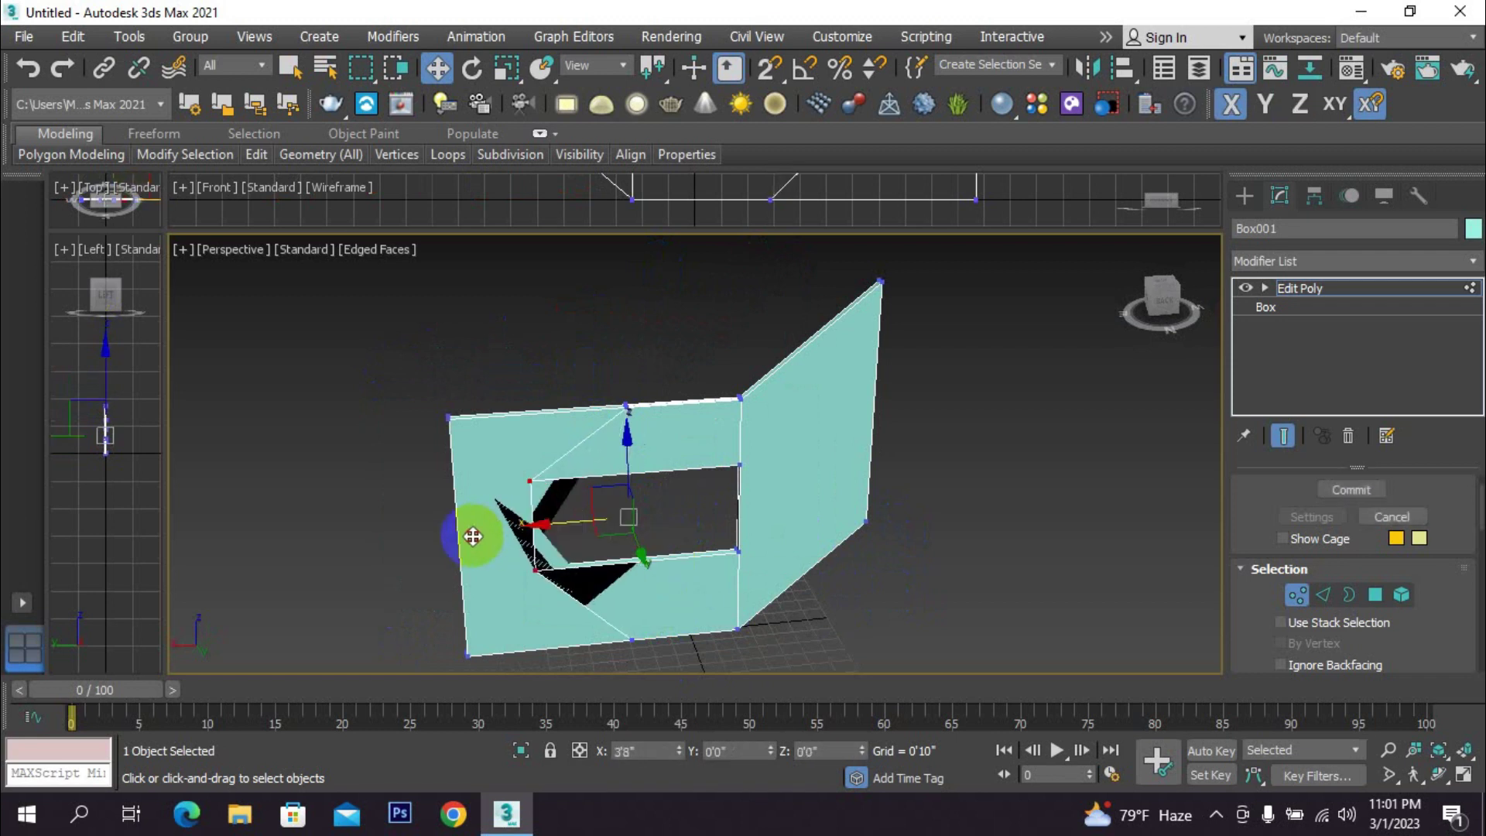
right_click(601, 553)
- Select the full-height column of vertices at that side of the window and move it along X to about 2'8"
left_click_drag(574, 356, 658, 652)
middle_click_drag(664, 568, 595, 552, "alt")
mouse_move(565, 532)
left_mouse_down()
mouse_move(474, 535)
mouse_move(580, 535)
mouse_move(560, 522)
left_mouse_up()
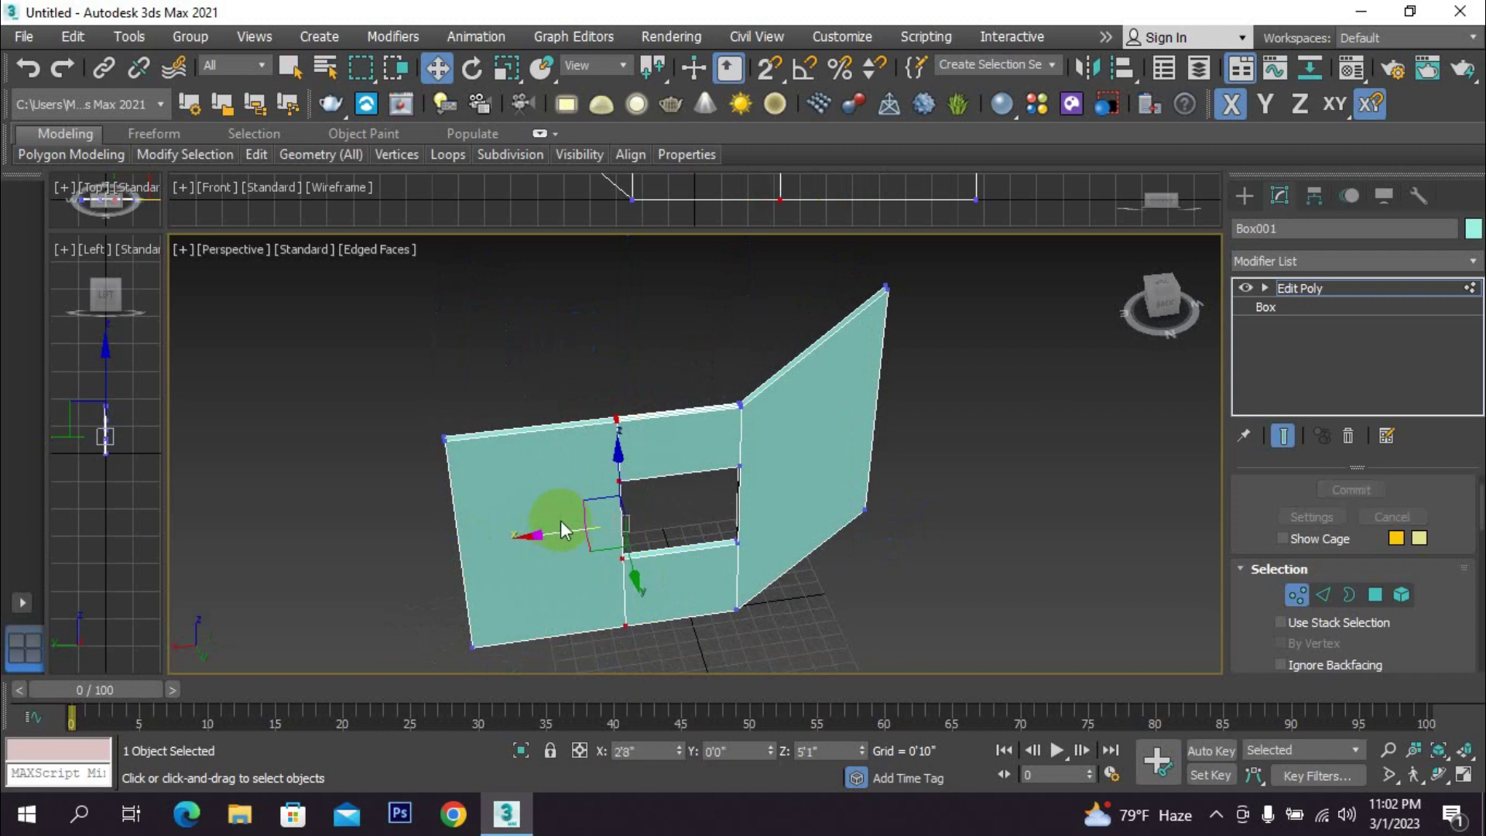
left_click(545, 499)
scroll(531, 501, "up", 3)
middle_click_drag(603, 522, 630, 487)
scroll(623, 492, "down", 4)
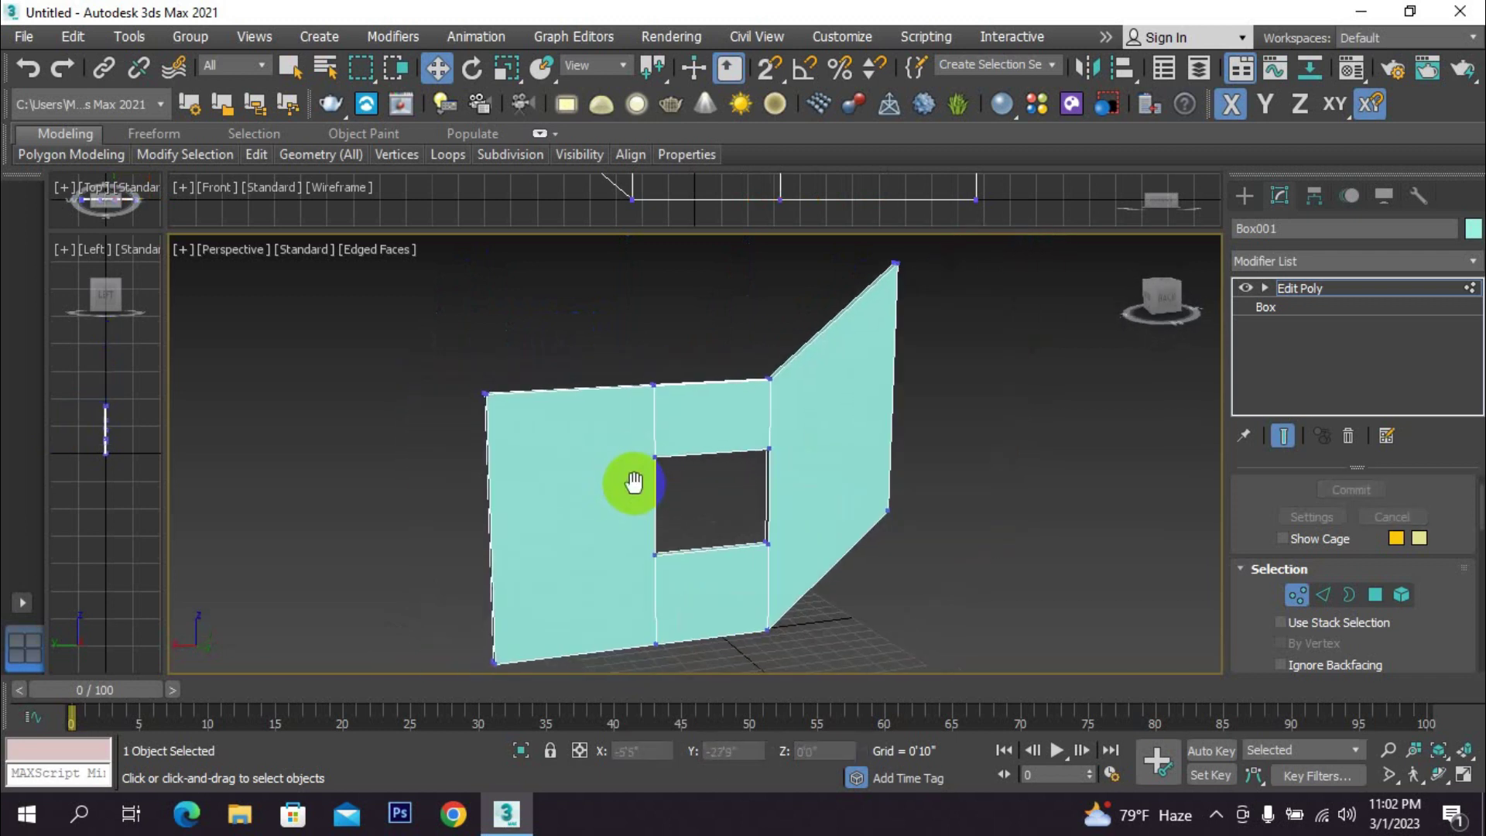
- At Edge level, select the front and back top edges of the rectangular wall section beside the window
left_click(1325, 596)
middle_click_drag(788, 484, 816, 531, "alt")
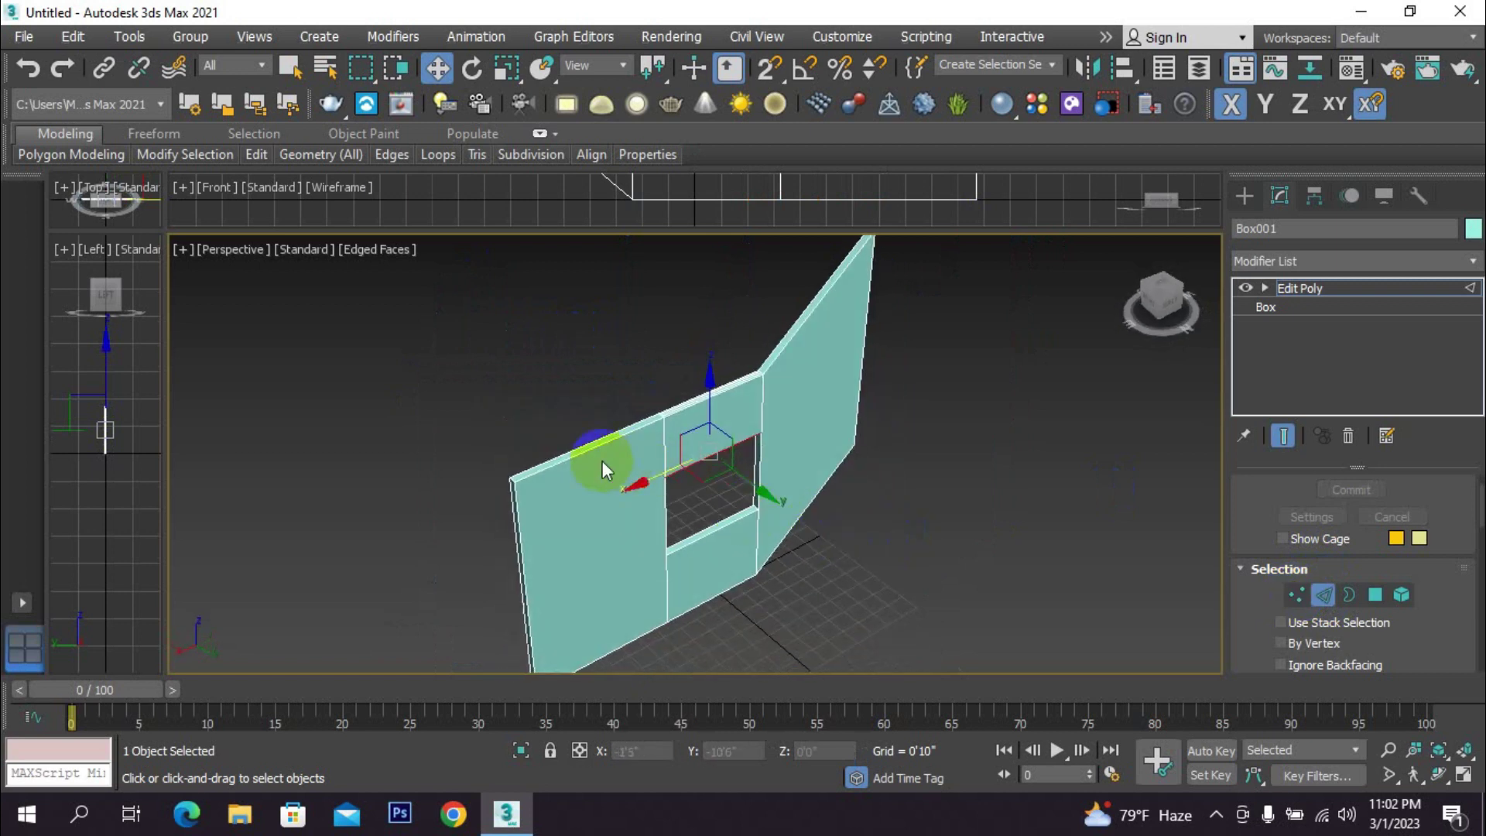
scroll(602, 461, "up", 3)
left_click(577, 456)
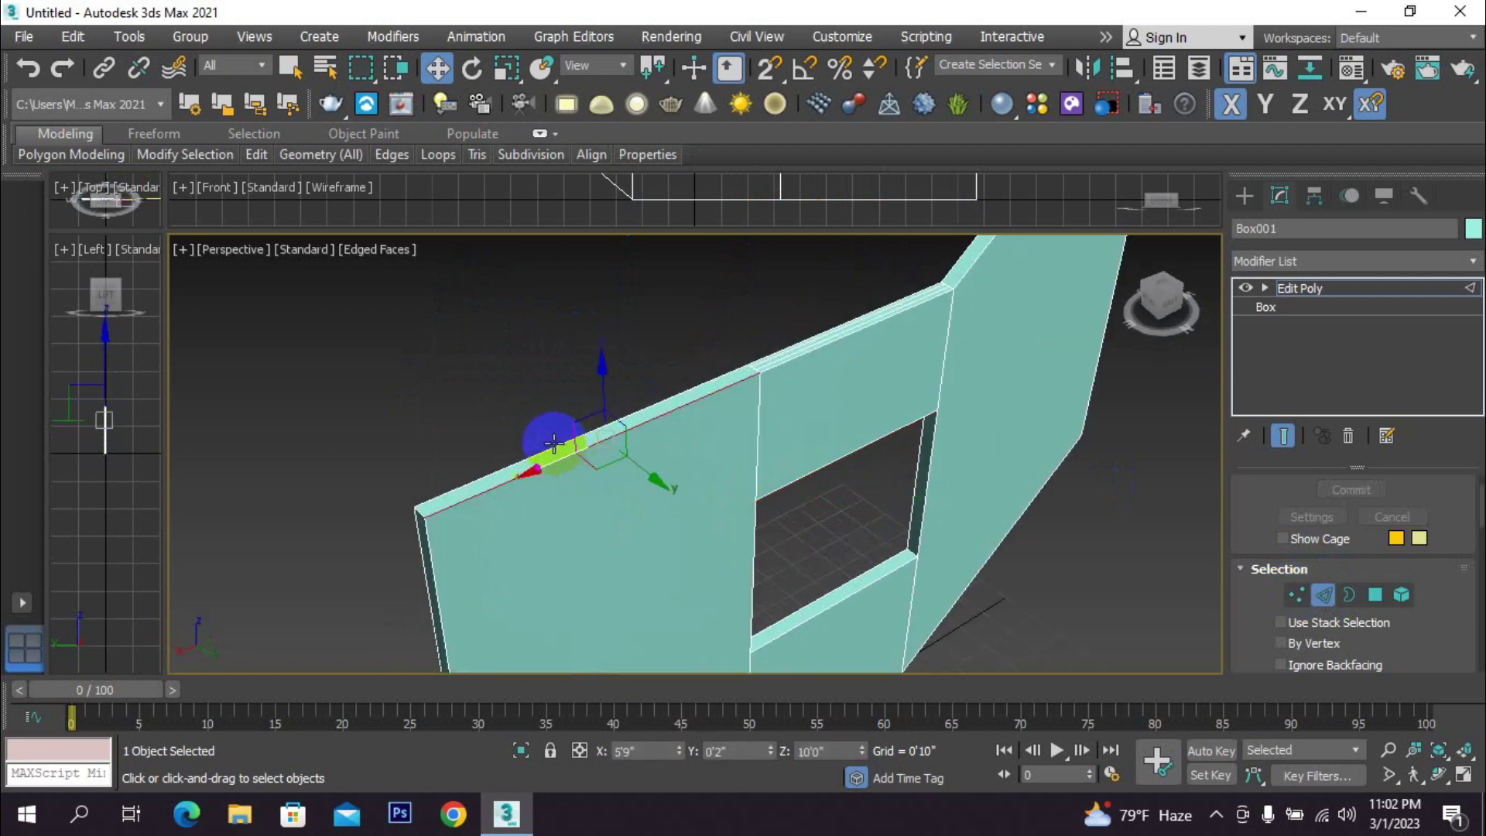
left_click(554, 443, "ctrl")
scroll(1421, 616, "down", 5)
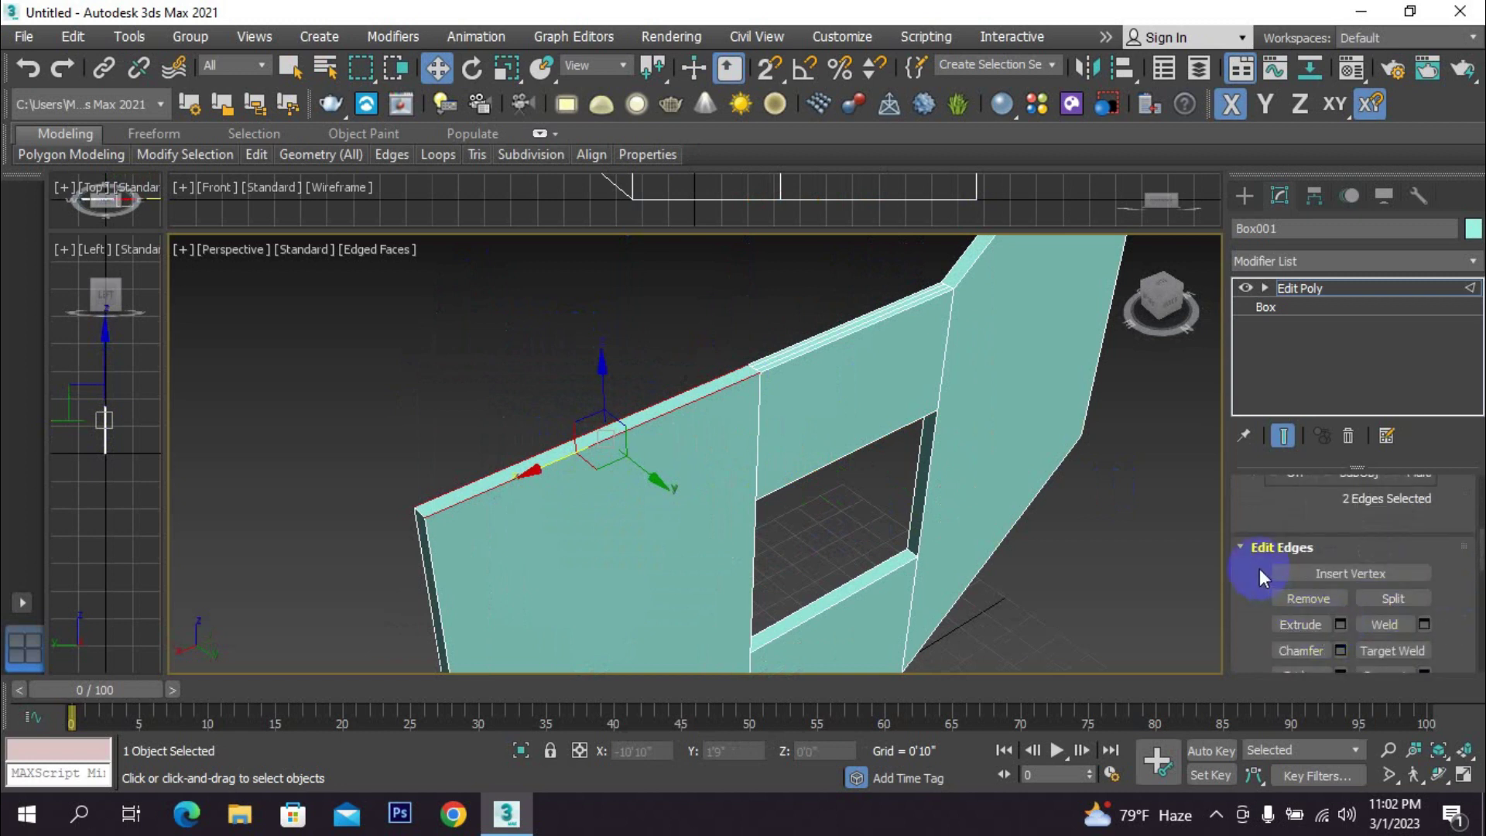
scroll(1261, 563, "up", 3)
scroll(820, 549, "down", 6)
- Add the front and back bottom edges of the same wall section to the edge selection
middle_click_drag(823, 553, 869, 358, "alt")
scroll(721, 474, "up", 3)
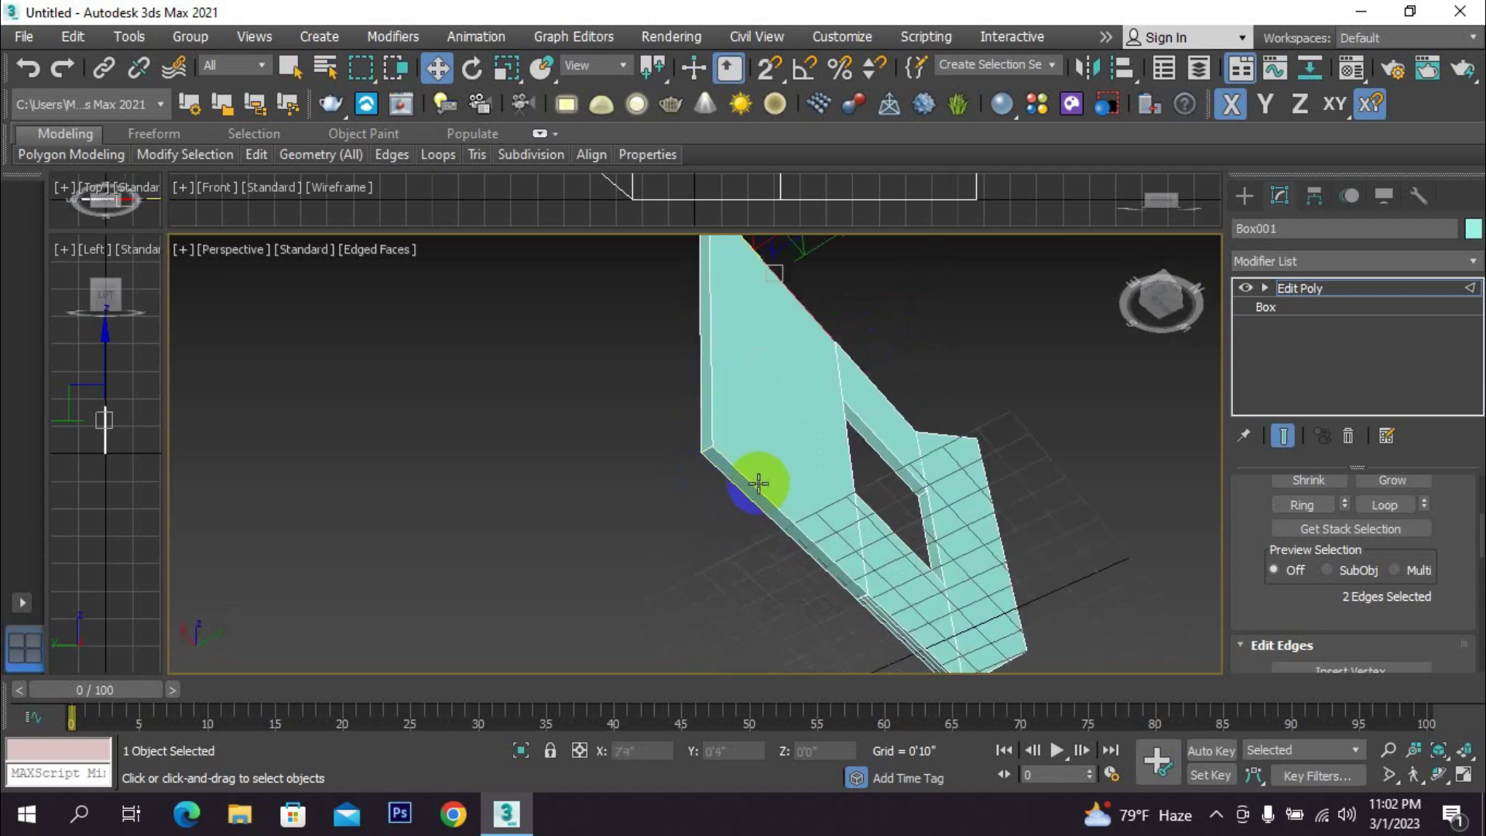
scroll(742, 504, "down", 4)
left_click(784, 445, "ctrl")
middle_click_drag(784, 445, 805, 637, "alt")
scroll(799, 426, "up", 3)
middle_click_drag(796, 429, 749, 434)
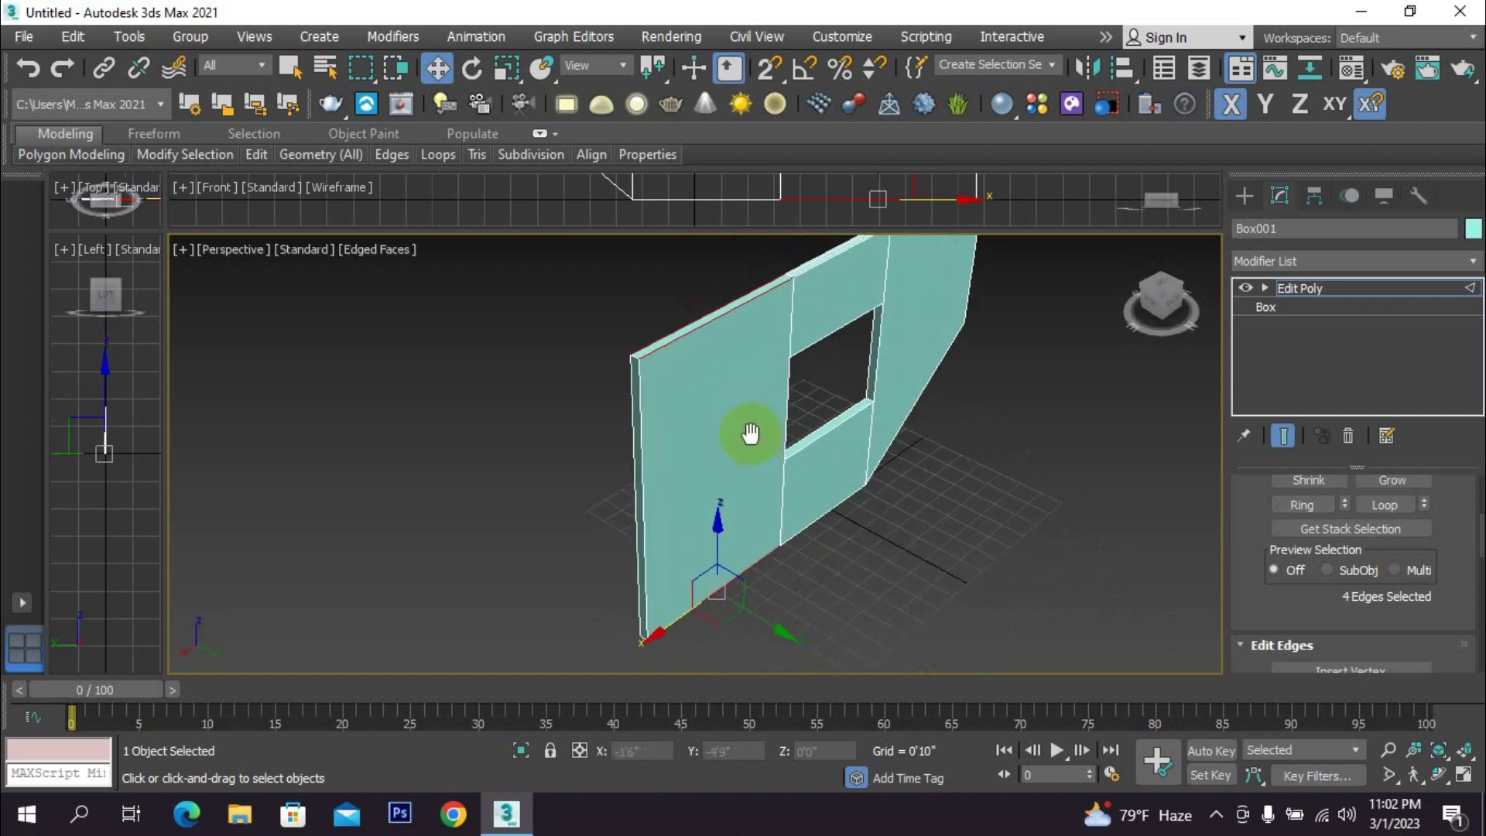
- Connect the four selected edges with 2 segments, pinch 9 and slide -11
scroll(1458, 623, "down", 5)
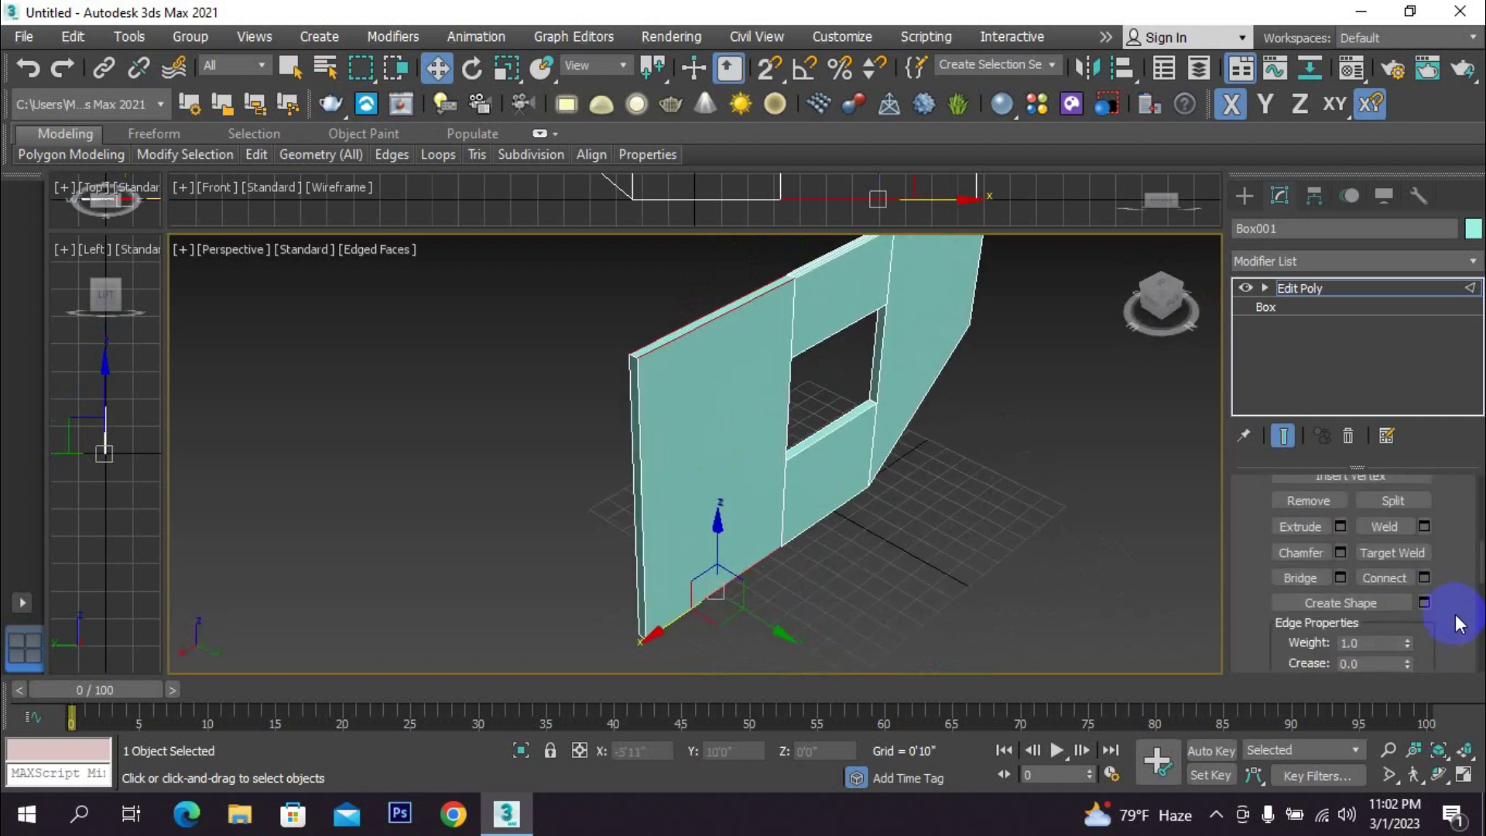
left_click(1423, 578)
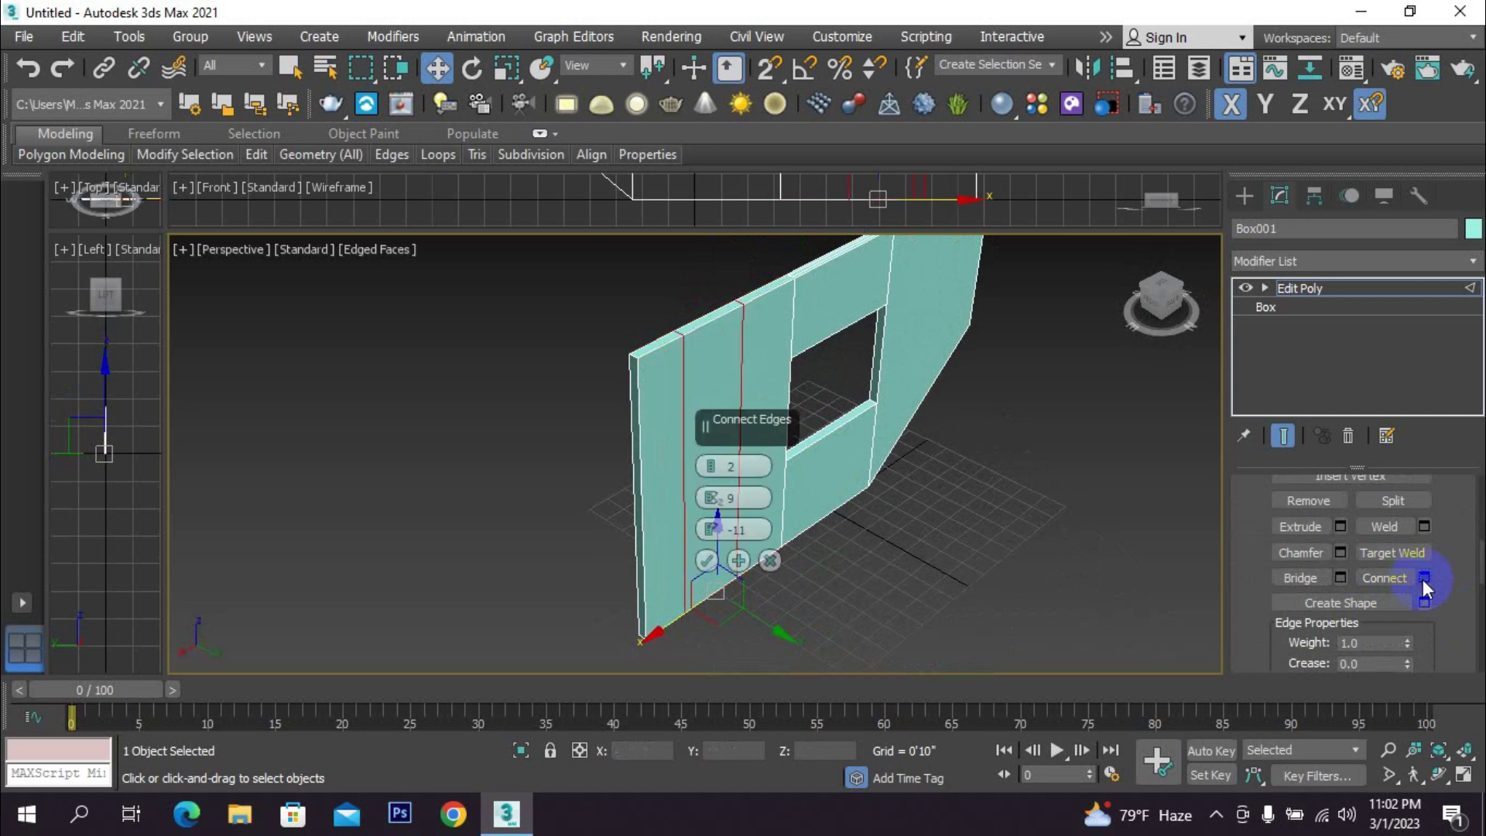
middle_click_drag(868, 527, 753, 426, "alt")
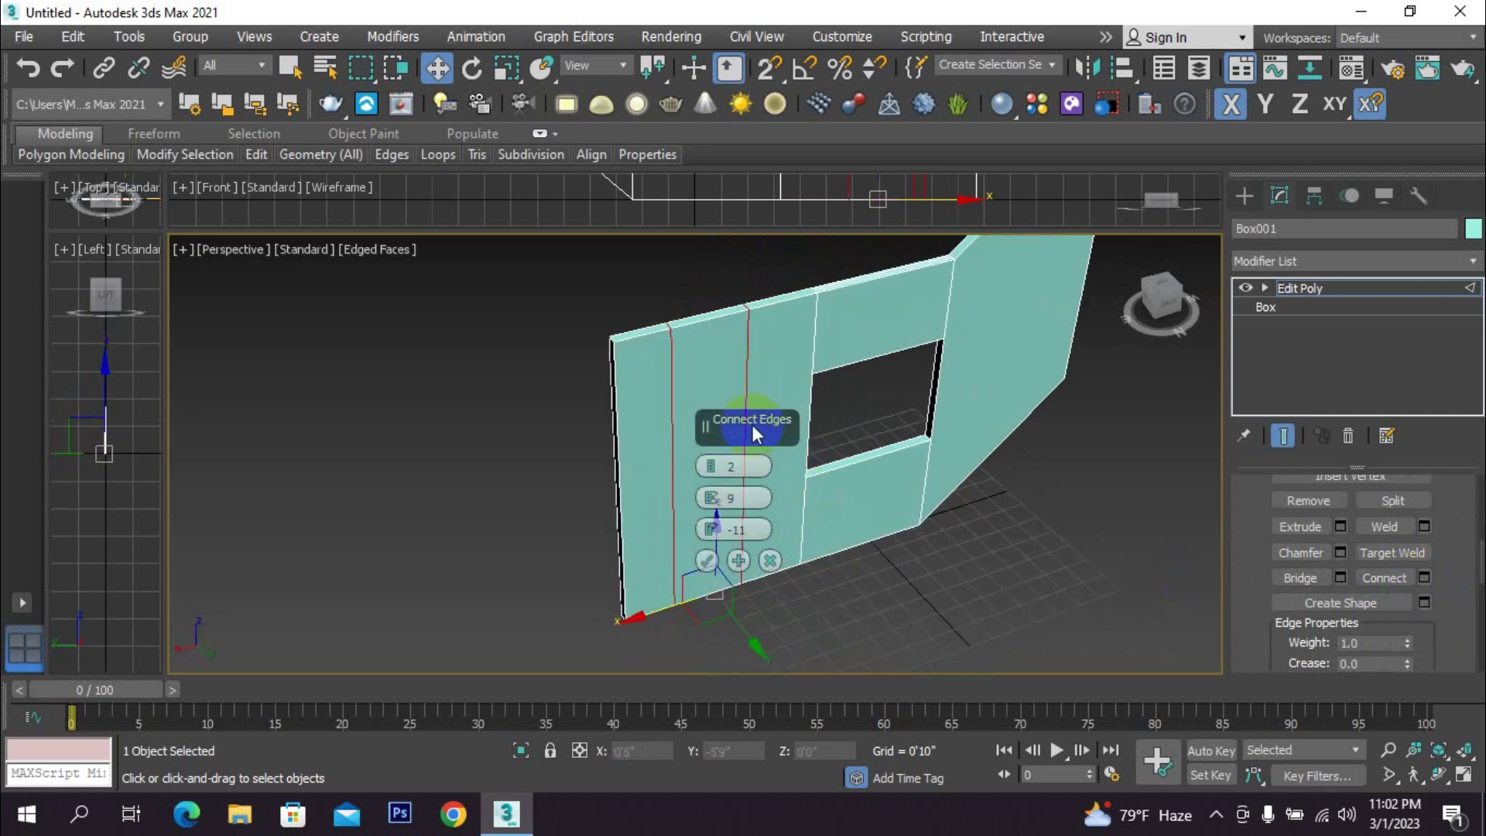
left_click(706, 560)
middle_click_drag(874, 565, 759, 567, "alt")
scroll(758, 566, "up", 3)
left_click(803, 600)
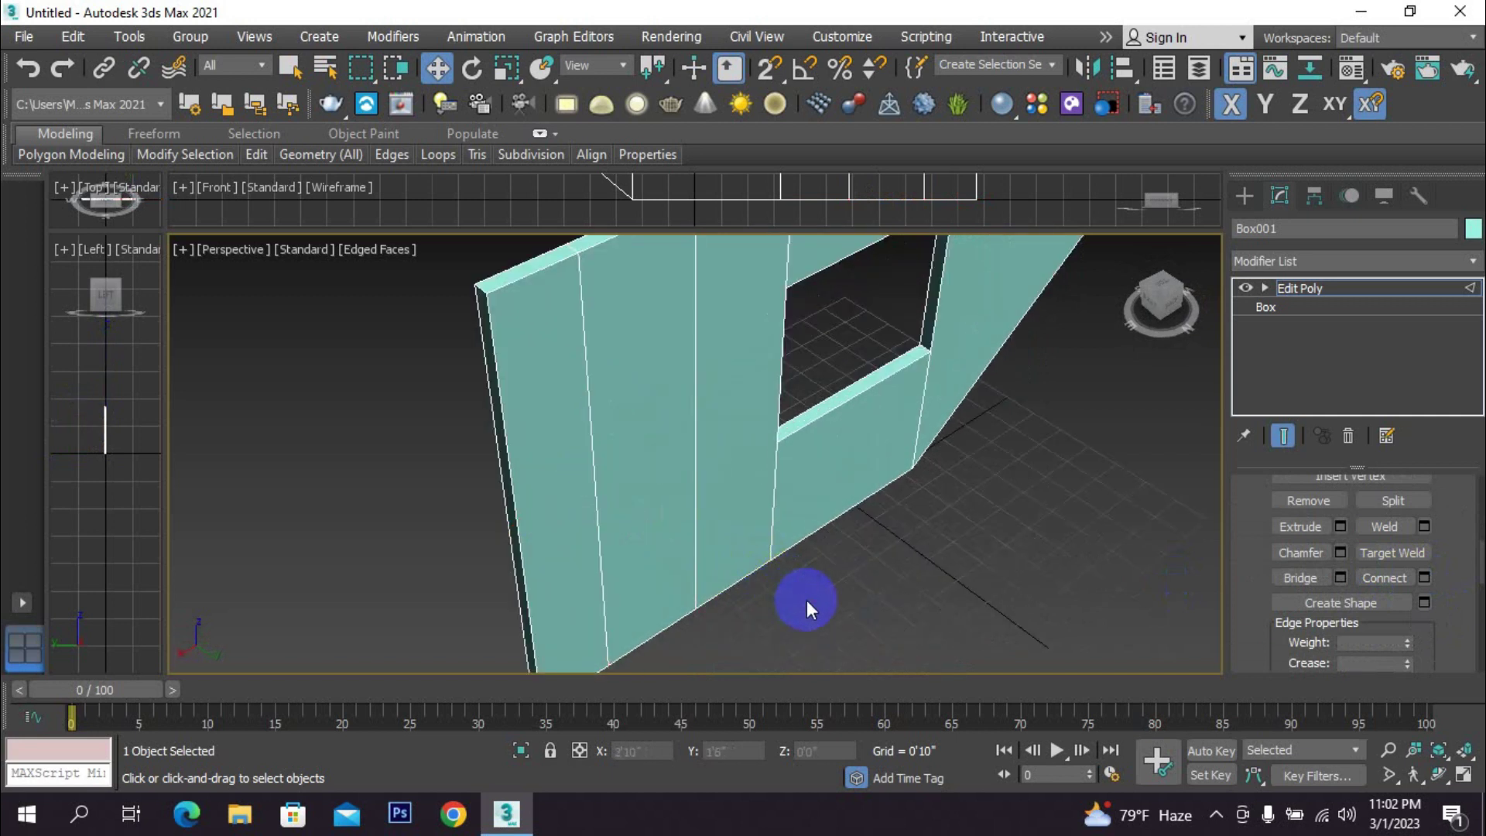
scroll(807, 600, "down", 4)
scroll(681, 473, "up", 2)
- Select the new vertical edge loops in the wall section beside the window and move them along X, closer together
left_click(291, 68)
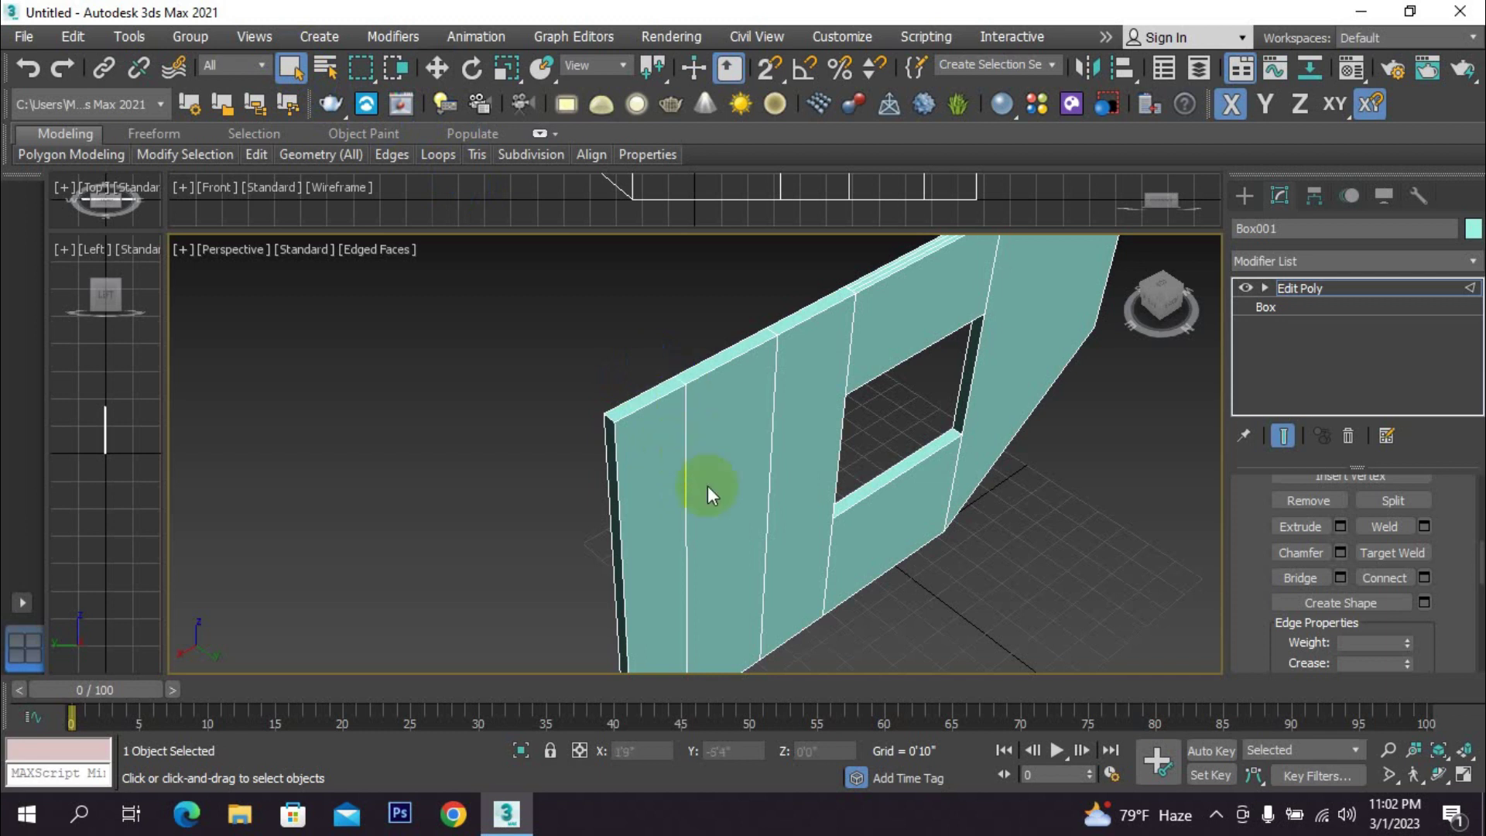
middle_click_drag(689, 448, 901, 442, "alt")
middle_click_drag(1142, 438, 946, 429)
middle_click_drag(945, 429, 518, 370, "alt")
scroll(561, 460, "up", 4)
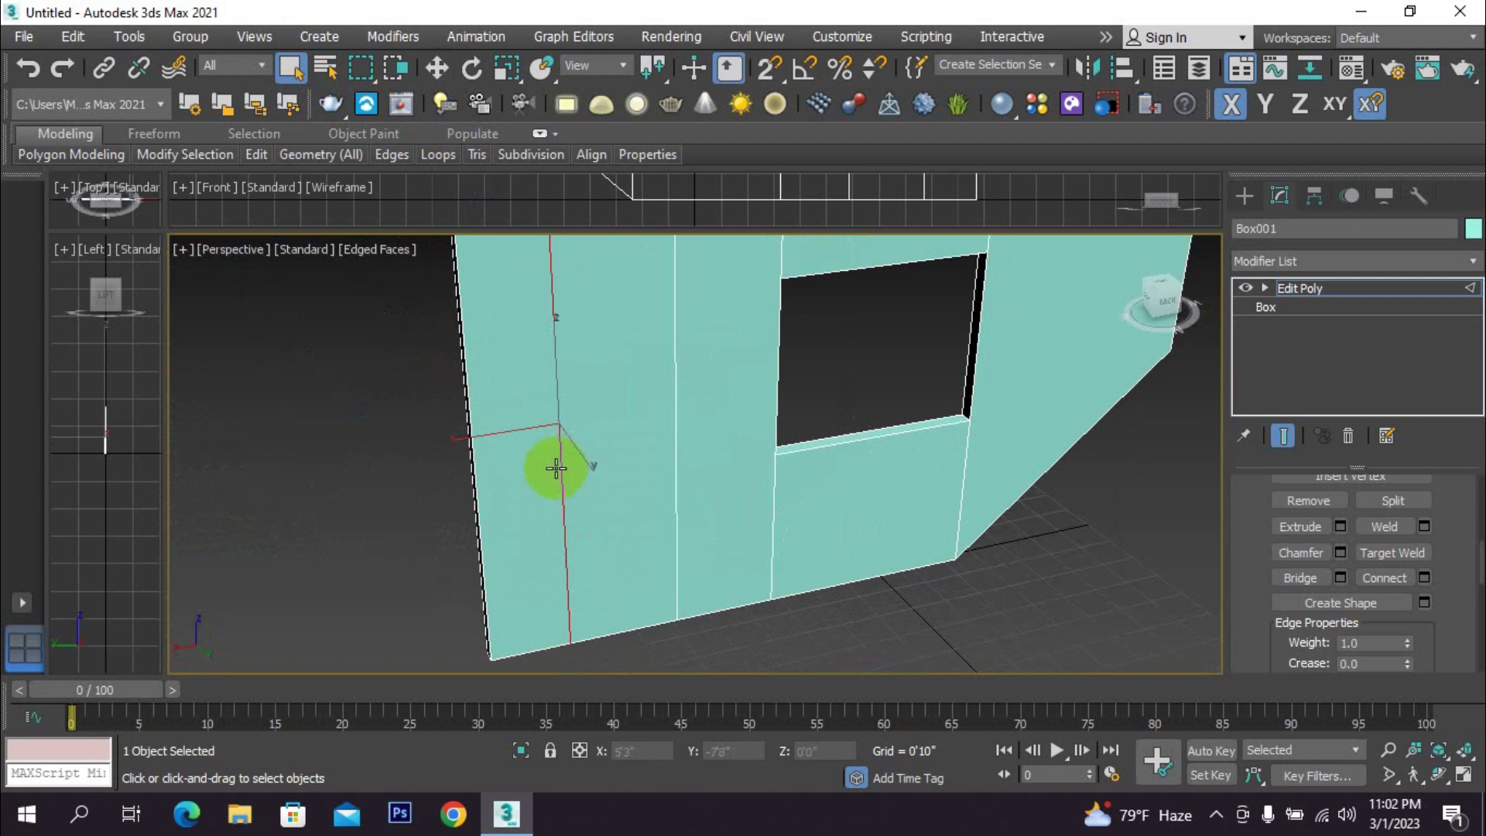
scroll(560, 470, "down", 4)
middle_click_drag(590, 480, 880, 475, "alt")
middle_click_drag(545, 376, 590, 314, "alt")
left_click(522, 448)
left_click(579, 435)
middle_click_drag(579, 430, 546, 426, "alt")
key("w")
left_click_drag(565, 508, 473, 497)
middle_click_drag(474, 497, 506, 551, "alt")
left_click_drag(431, 536, 470, 521)
- Select the edge loop around the window opening's face and move it upward along Z
middle_click_drag(783, 530, 718, 528, "alt")
scroll(717, 527, "up", 5)
double_click(713, 510)
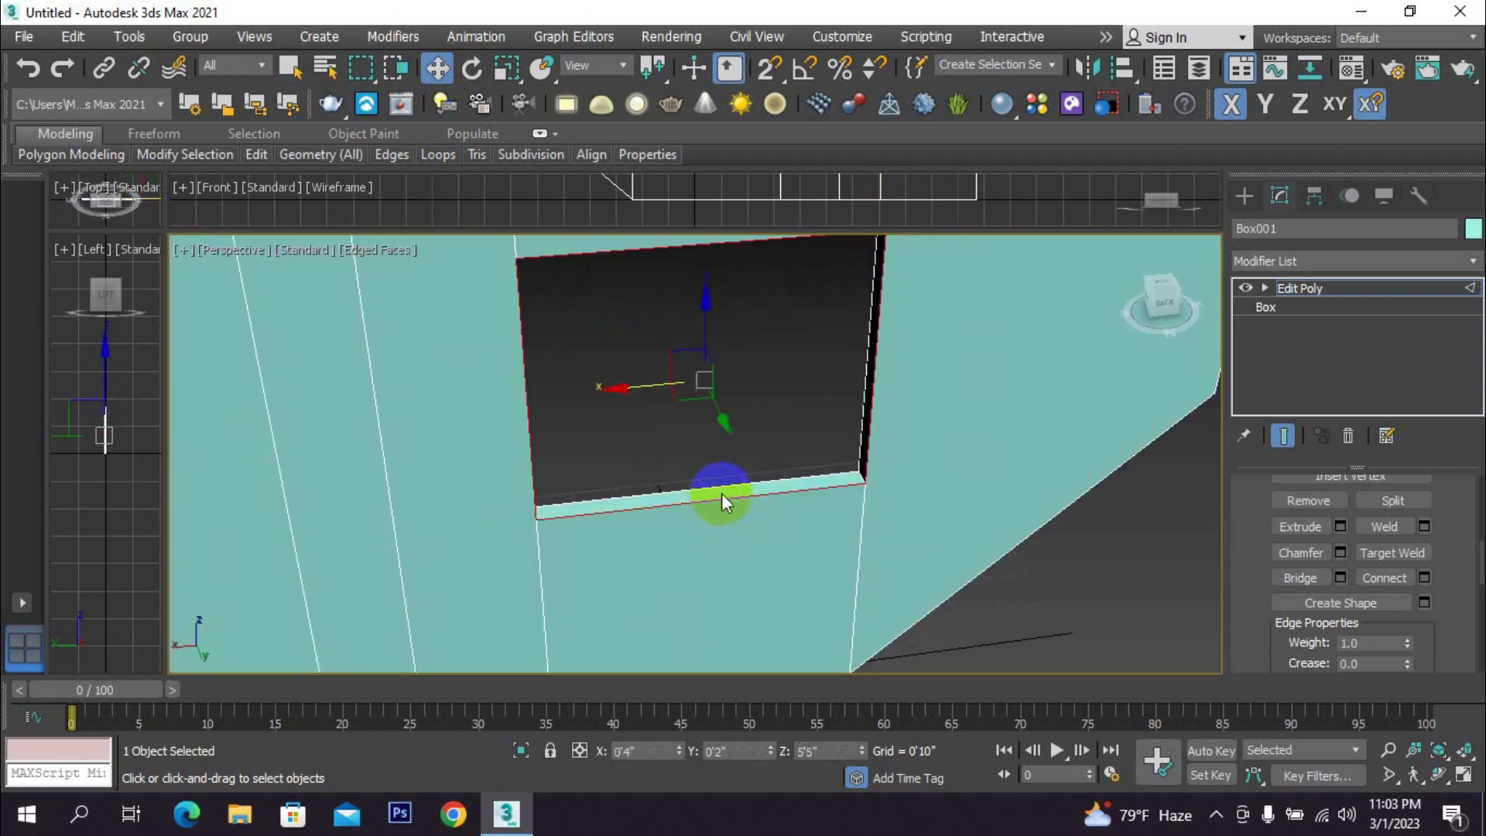
mouse_move(704, 339)
left_mouse_down()
mouse_move(702, 418)
mouse_move(707, 318)
mouse_move(703, 440)
mouse_move(707, 315)
left_mouse_up()
scroll(703, 438, "down", 4)
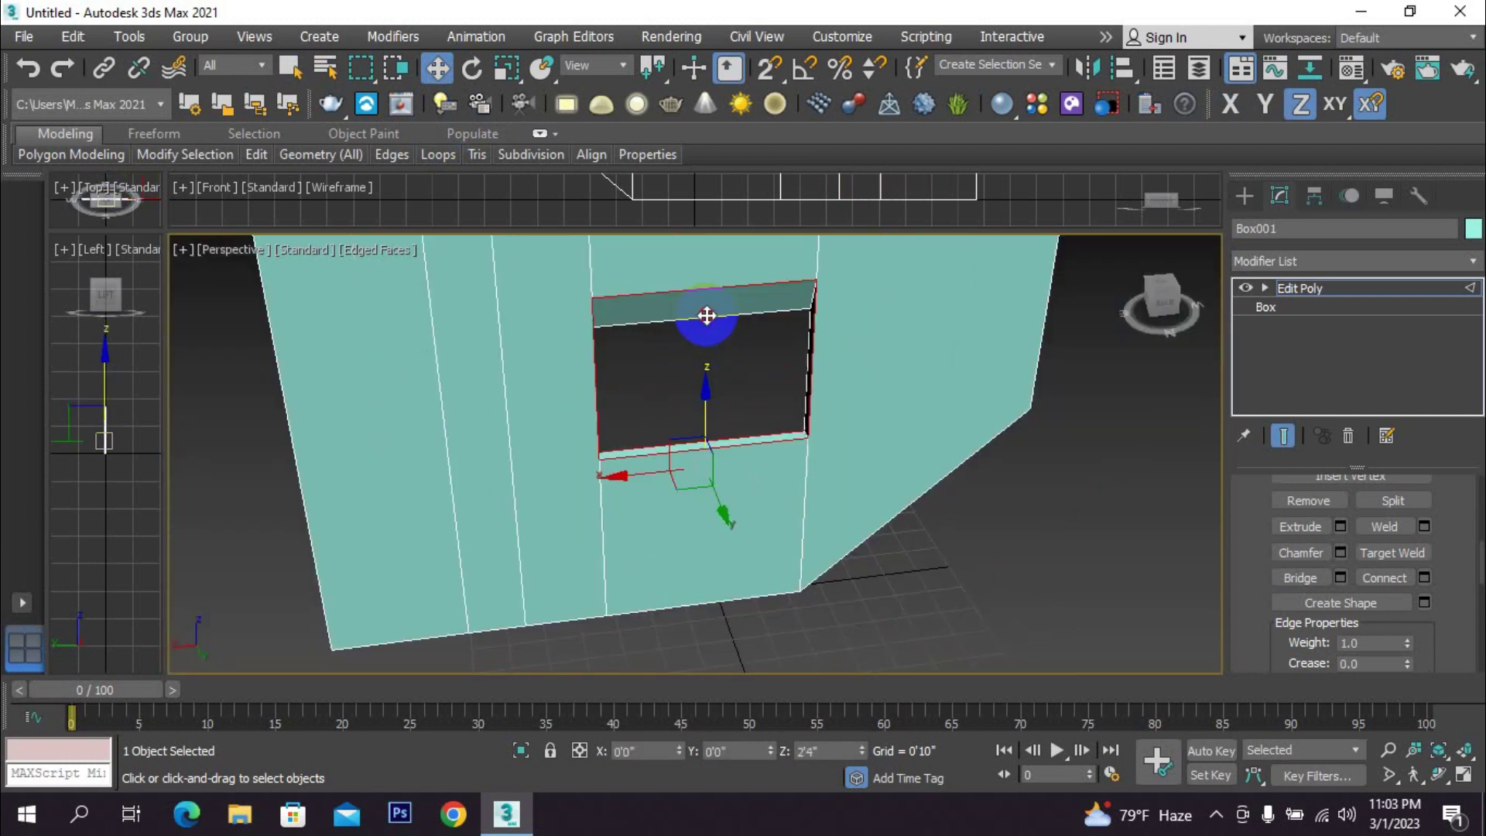
scroll(707, 315, "down", 4)
left_click_drag(660, 398, 753, 432)
left_click(768, 410)
middle_click_drag(764, 536, 834, 563, "alt")
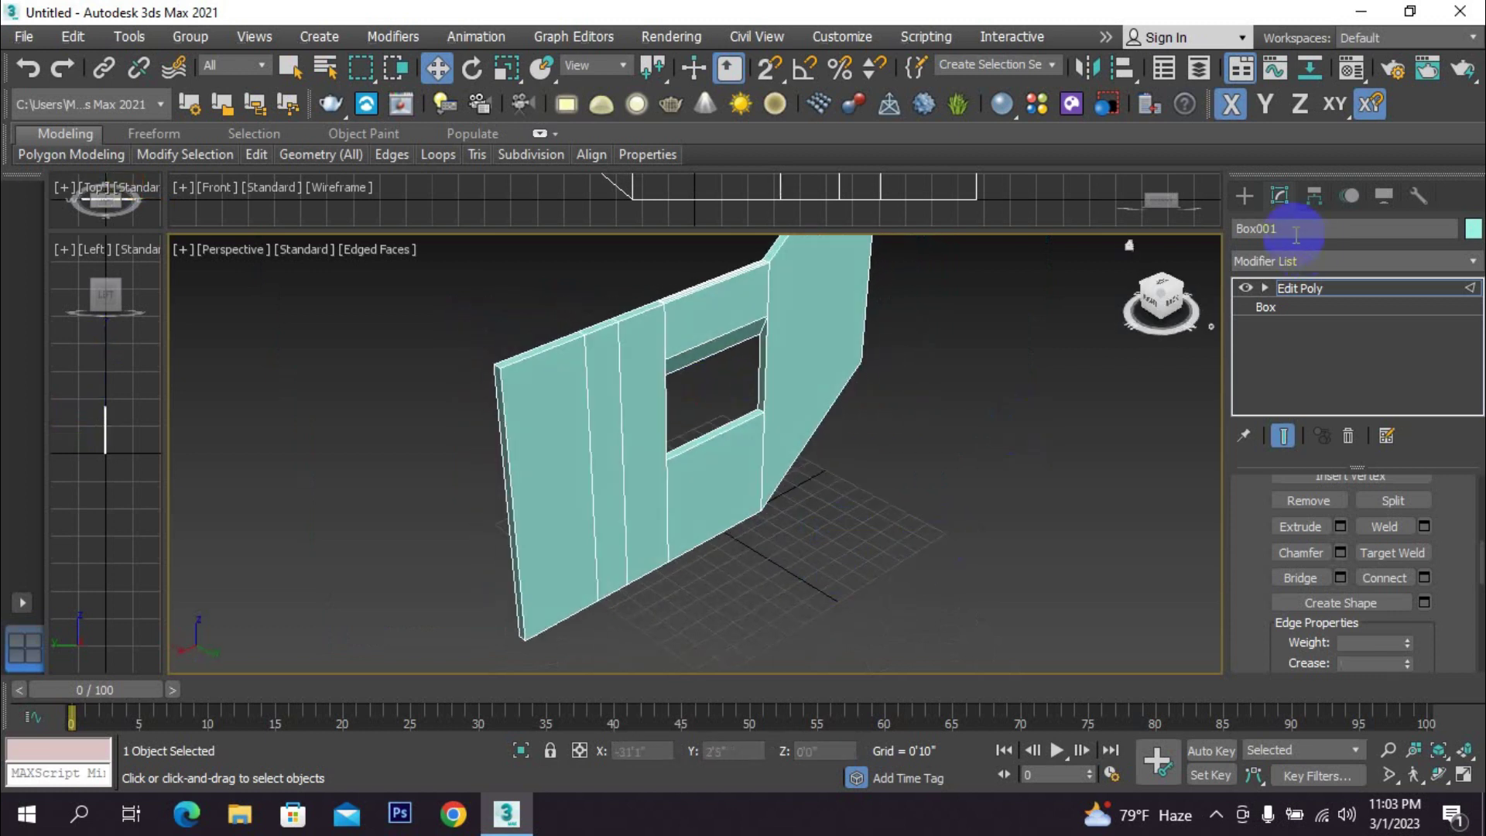
- Leave edge editing and display the Standard Primitives creation options
left_click(1246, 197)
middle_click_drag(866, 433, 929, 558, "alt")
scroll(871, 516, "up", 3)
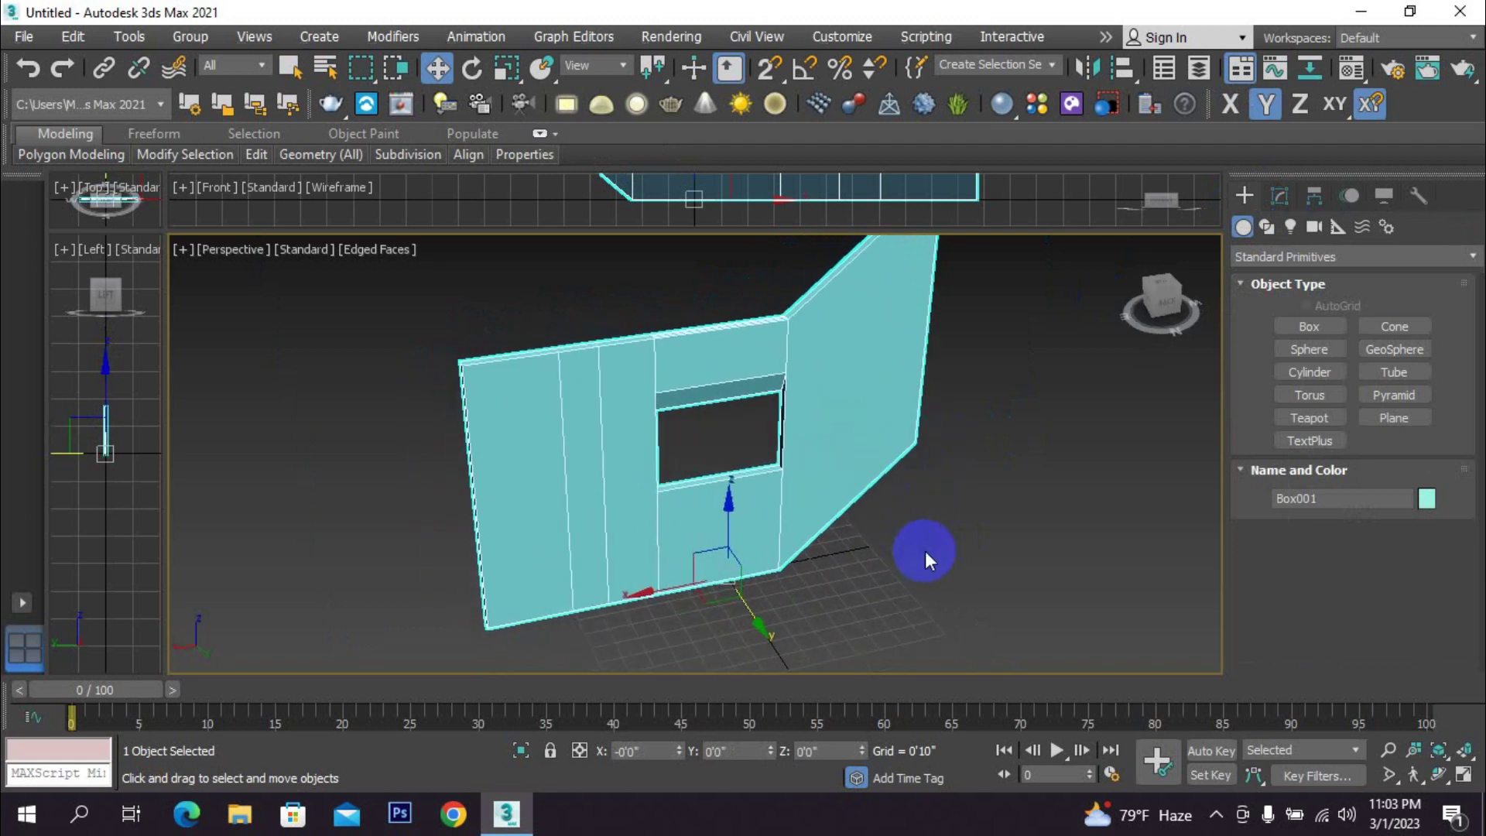